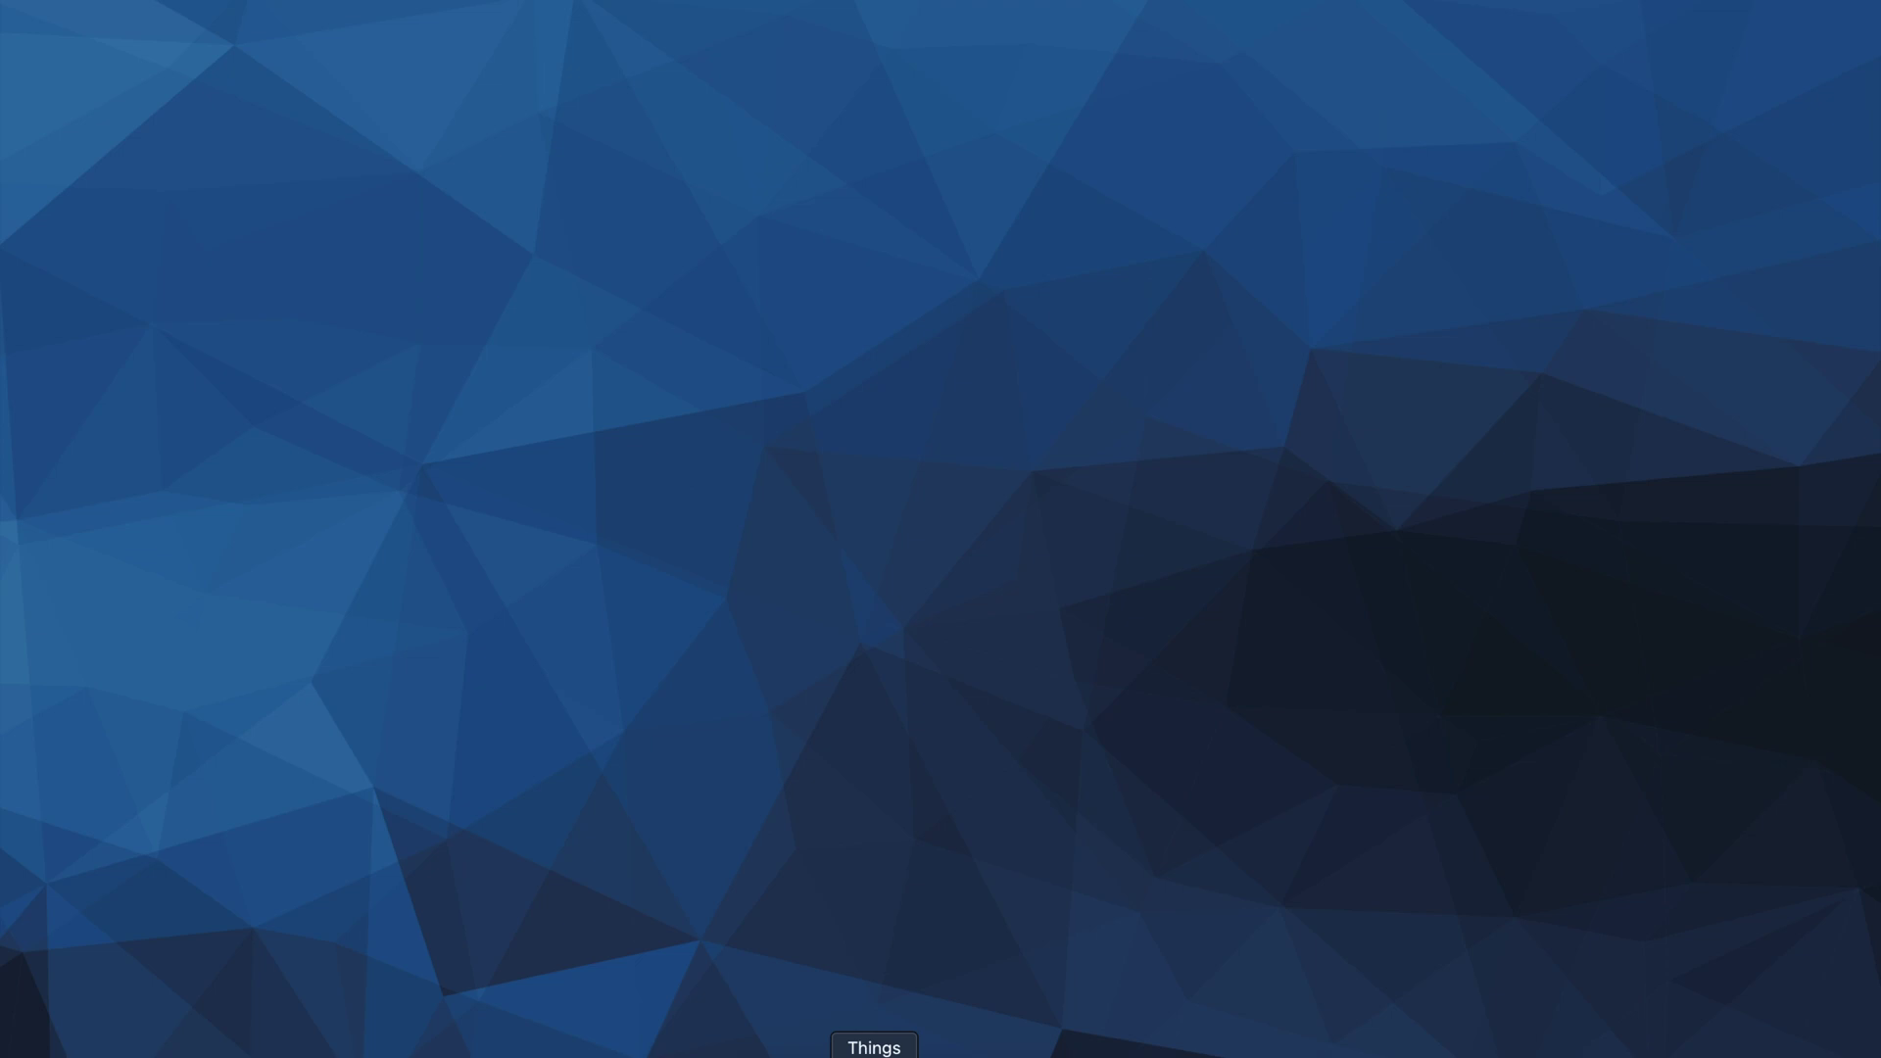
# Launch Blocs, open the Blocs Templates B3 project and switch to its home page
pyautogui.click(988, 1053)
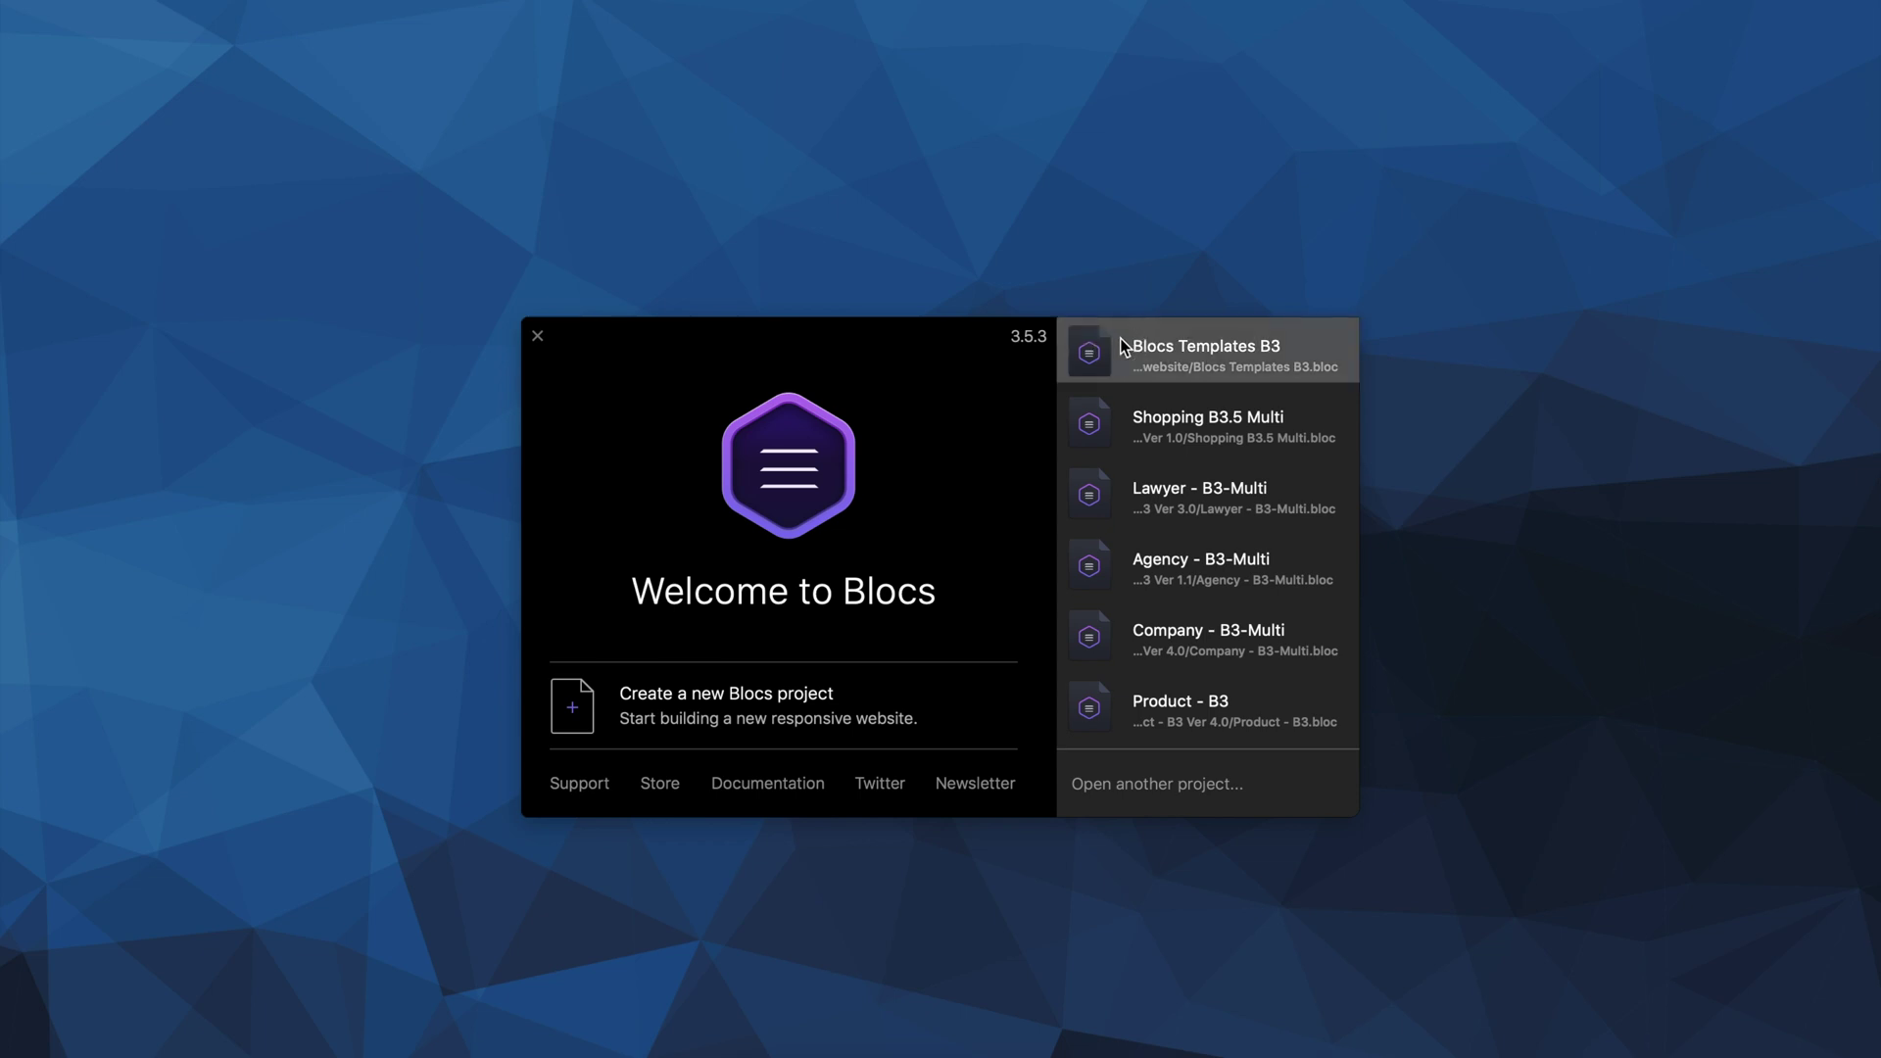
pyautogui.click(1120, 344)
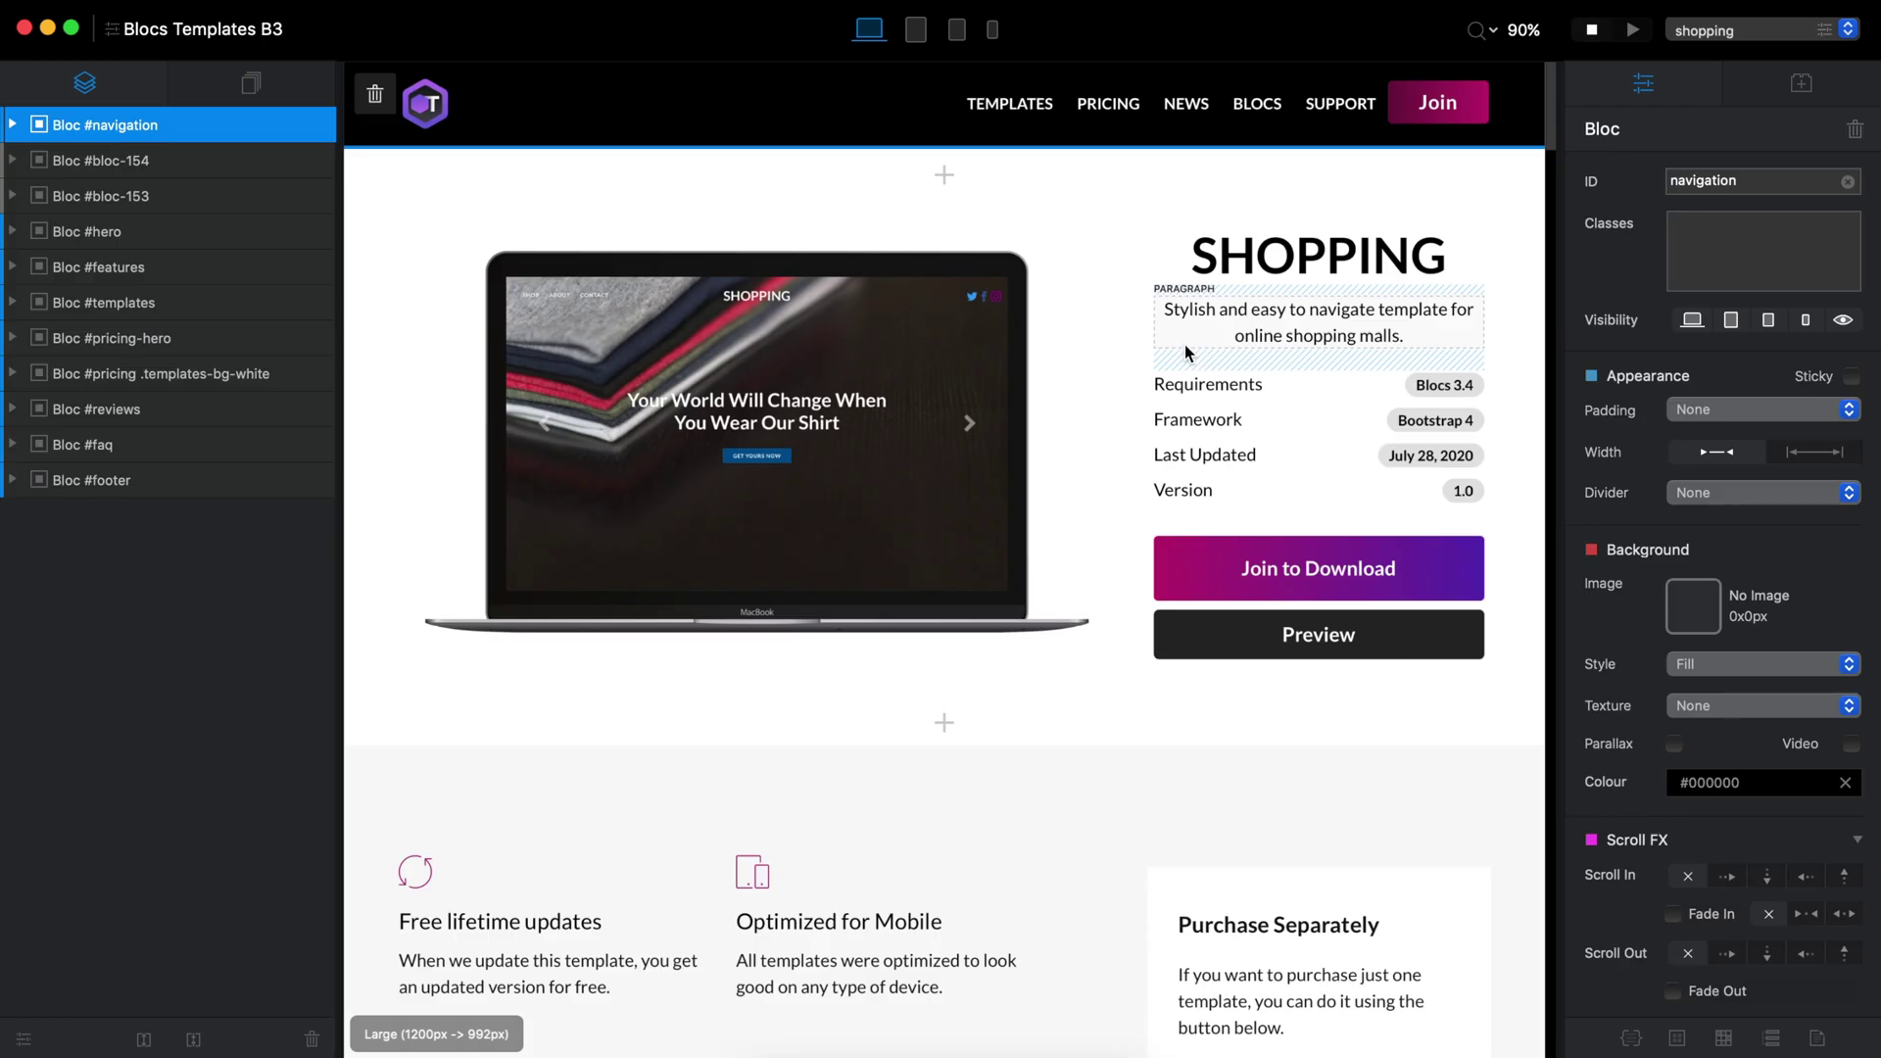
pyautogui.click(1716, 33)
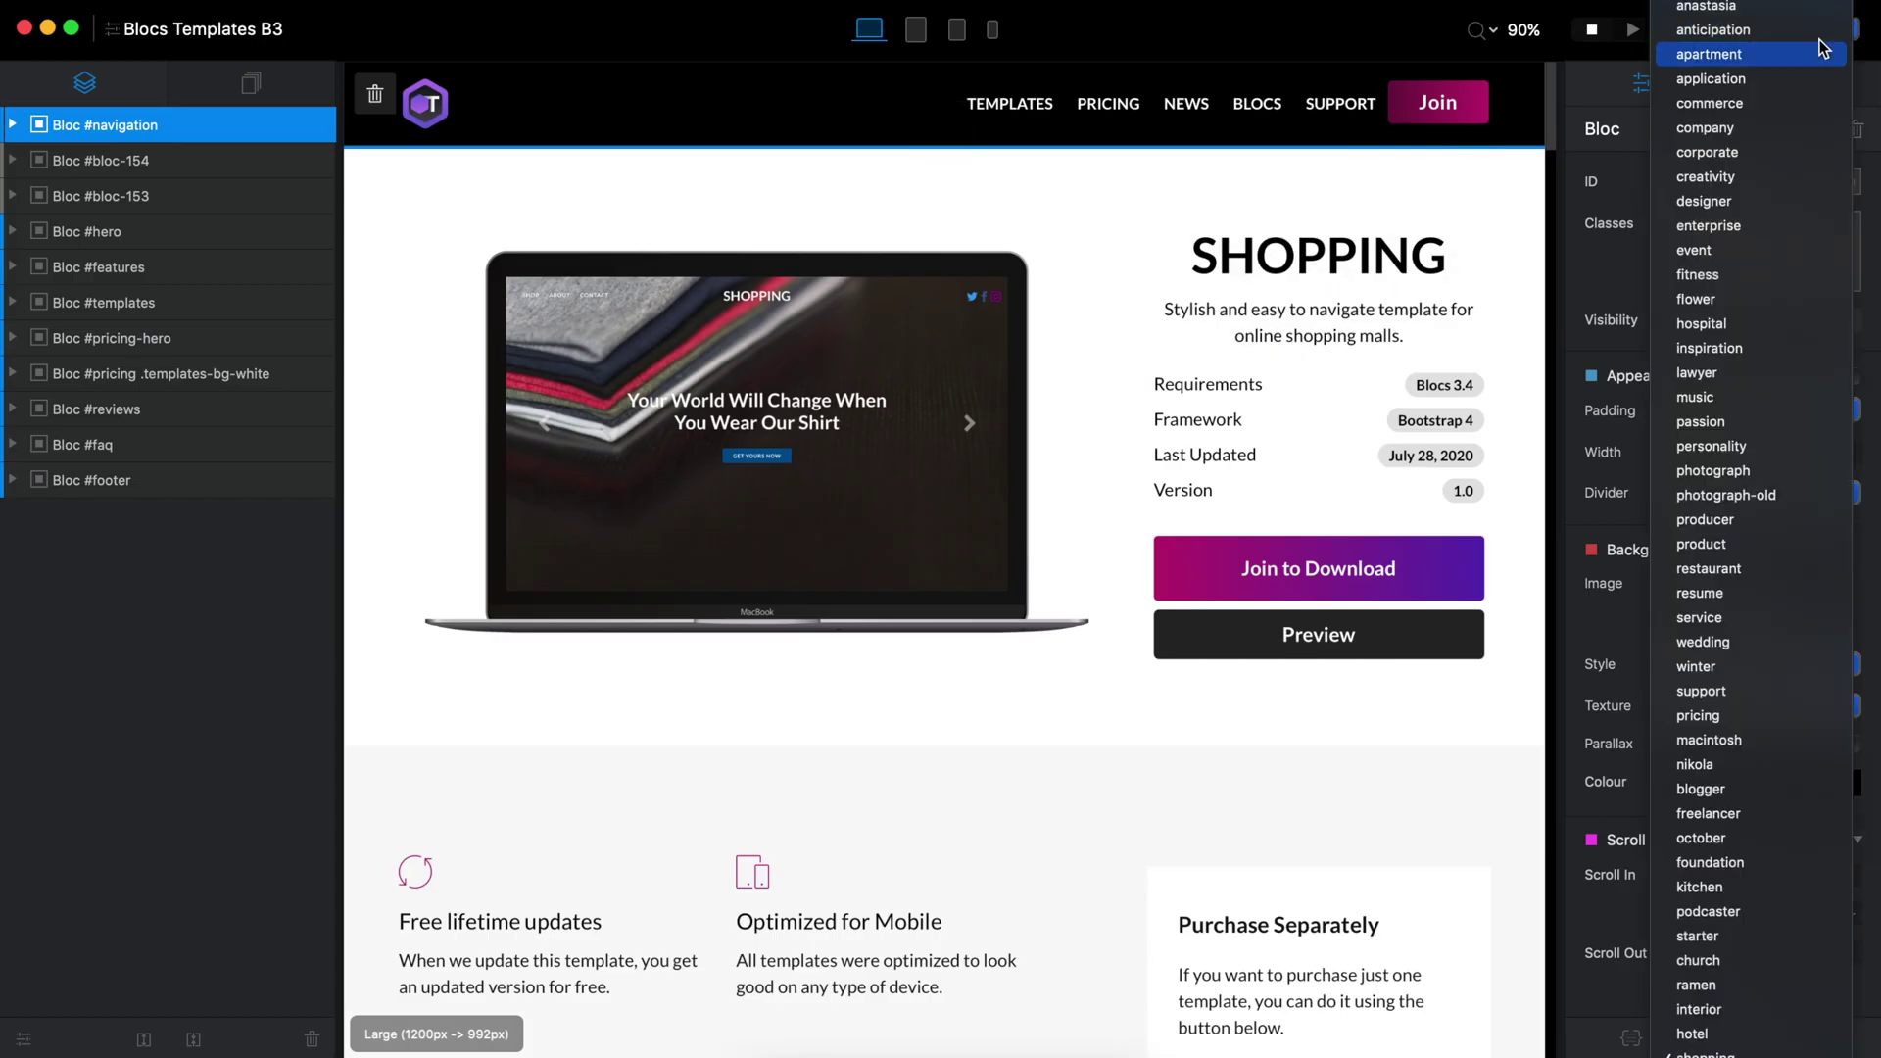
pyautogui.scroll(3, 1736, 41)
pyautogui.click(1710, 15)
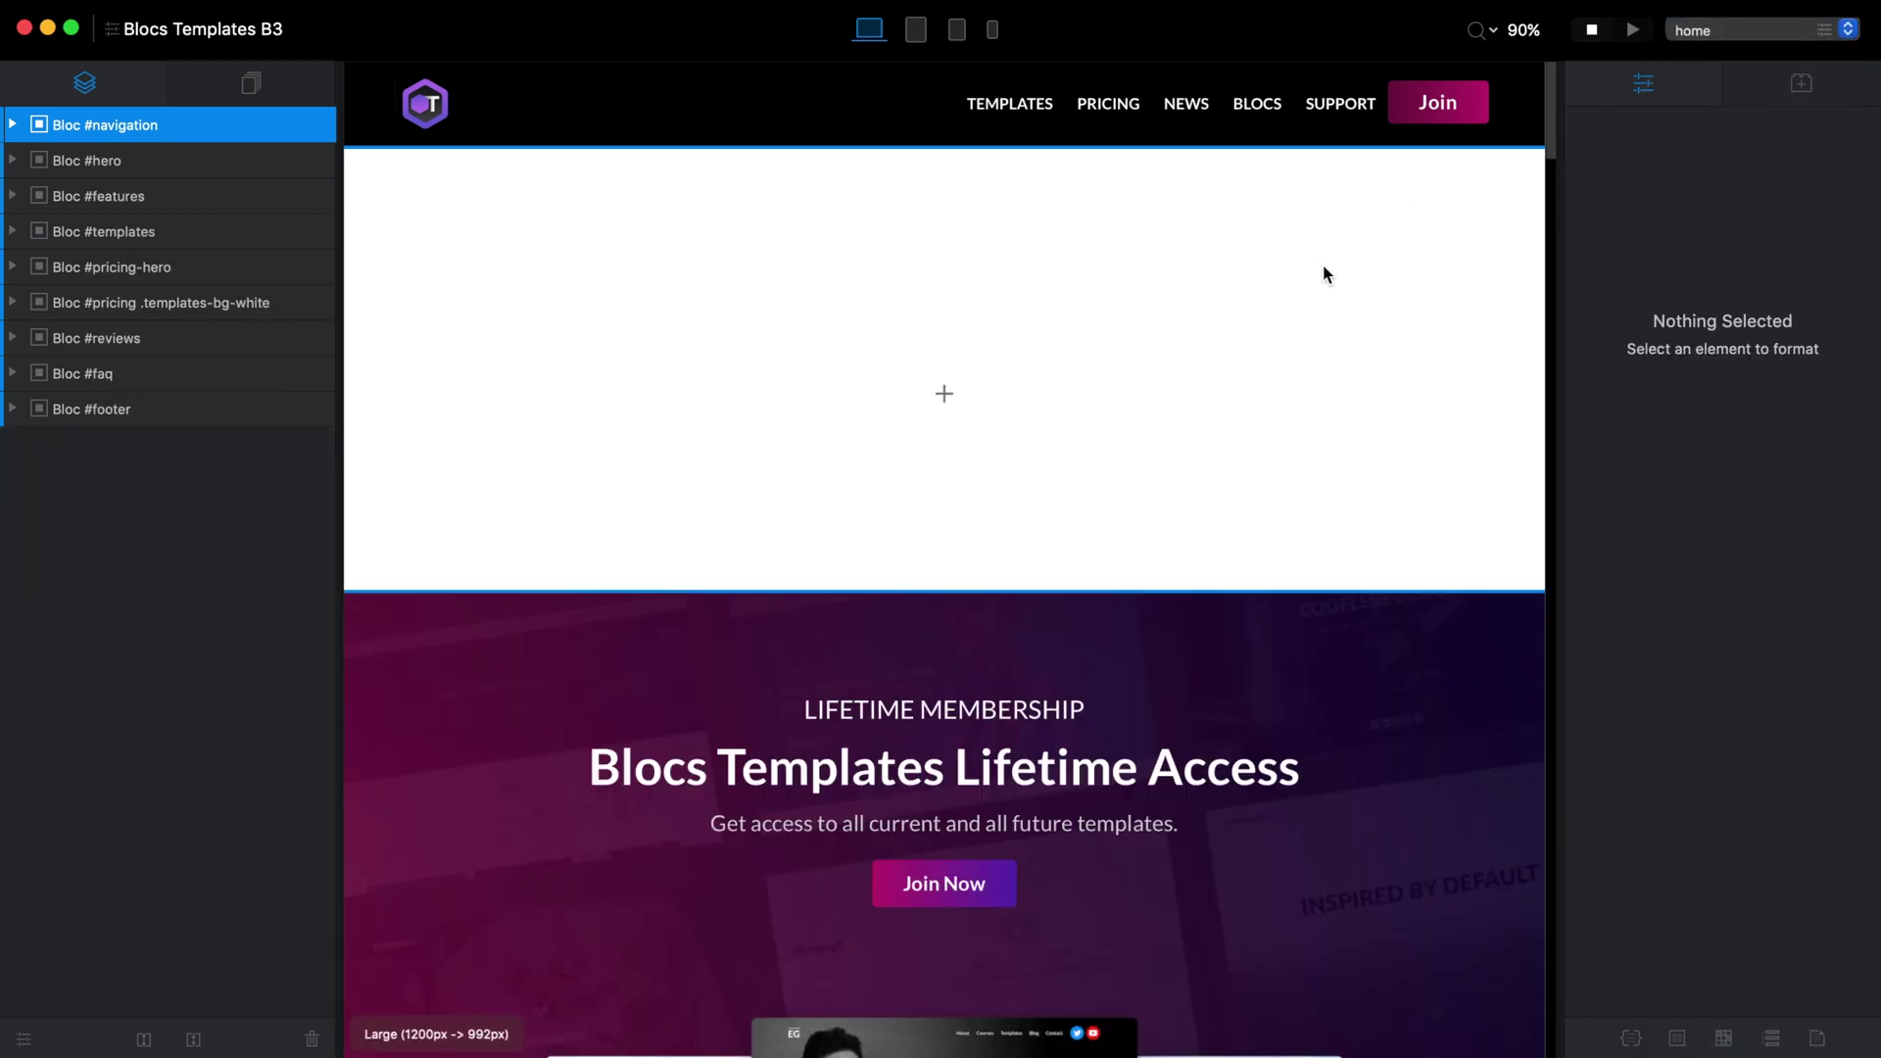
# Insert an empty one-column bloc between the pricing-hero bloc and the pricing bloc
pyautogui.scroll(-8, 1325, 269)
pyautogui.scroll(-20, 1327, 265)
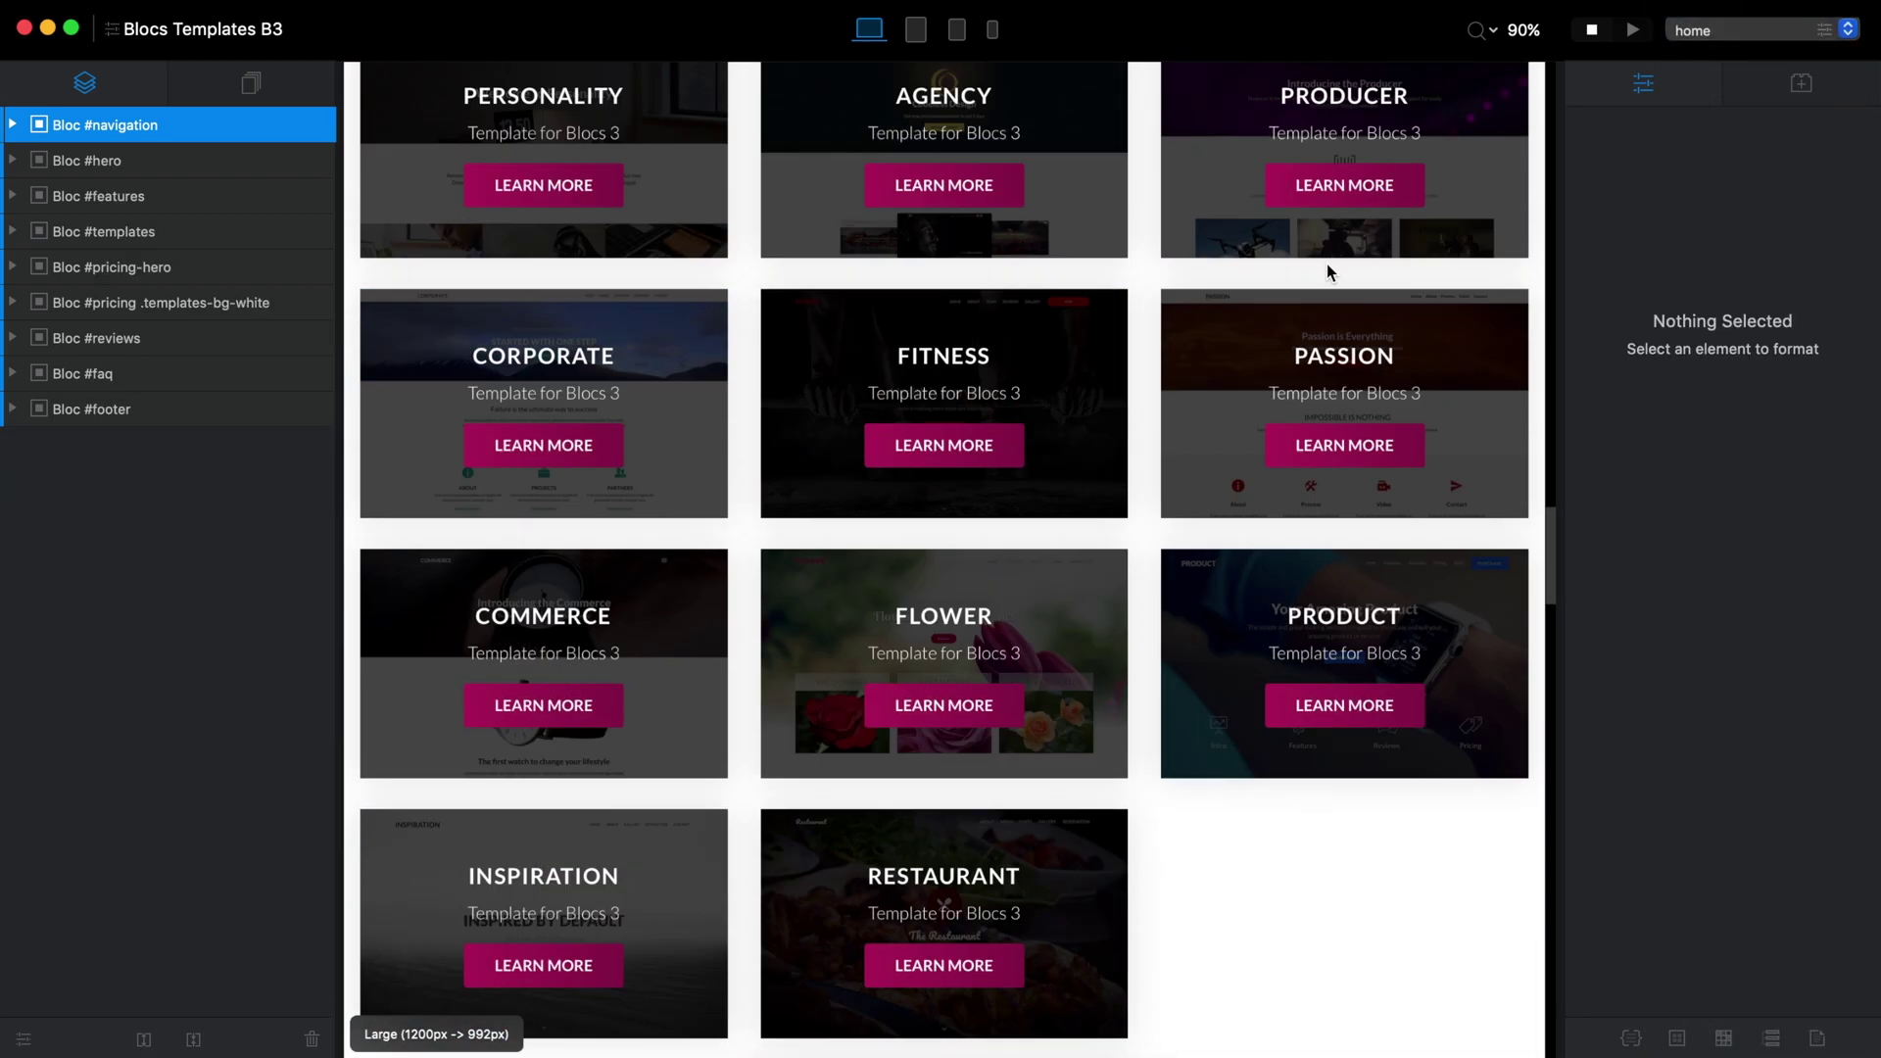
pyautogui.scroll(-8, 1326, 263)
pyautogui.scroll(9, 1327, 263)
pyautogui.scroll(-5, 1327, 261)
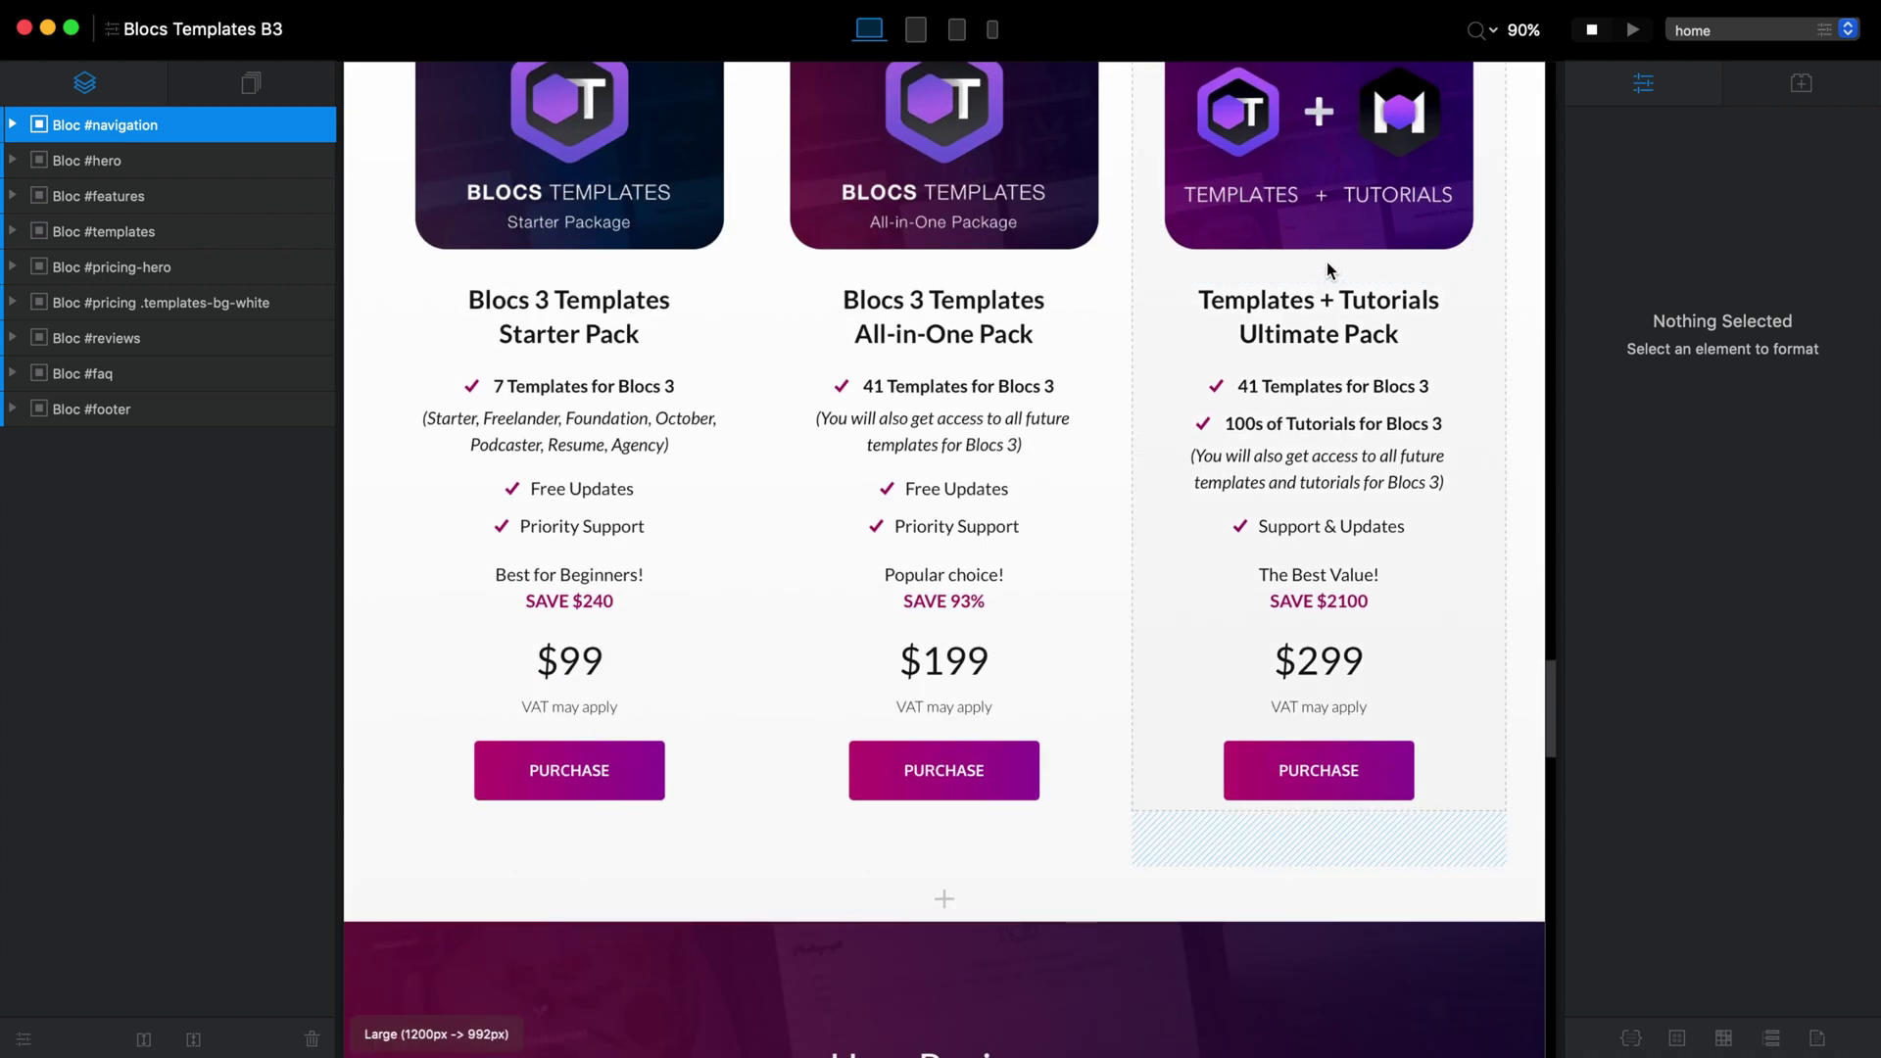
pyautogui.scroll(5, 1327, 262)
pyautogui.click(944, 463)
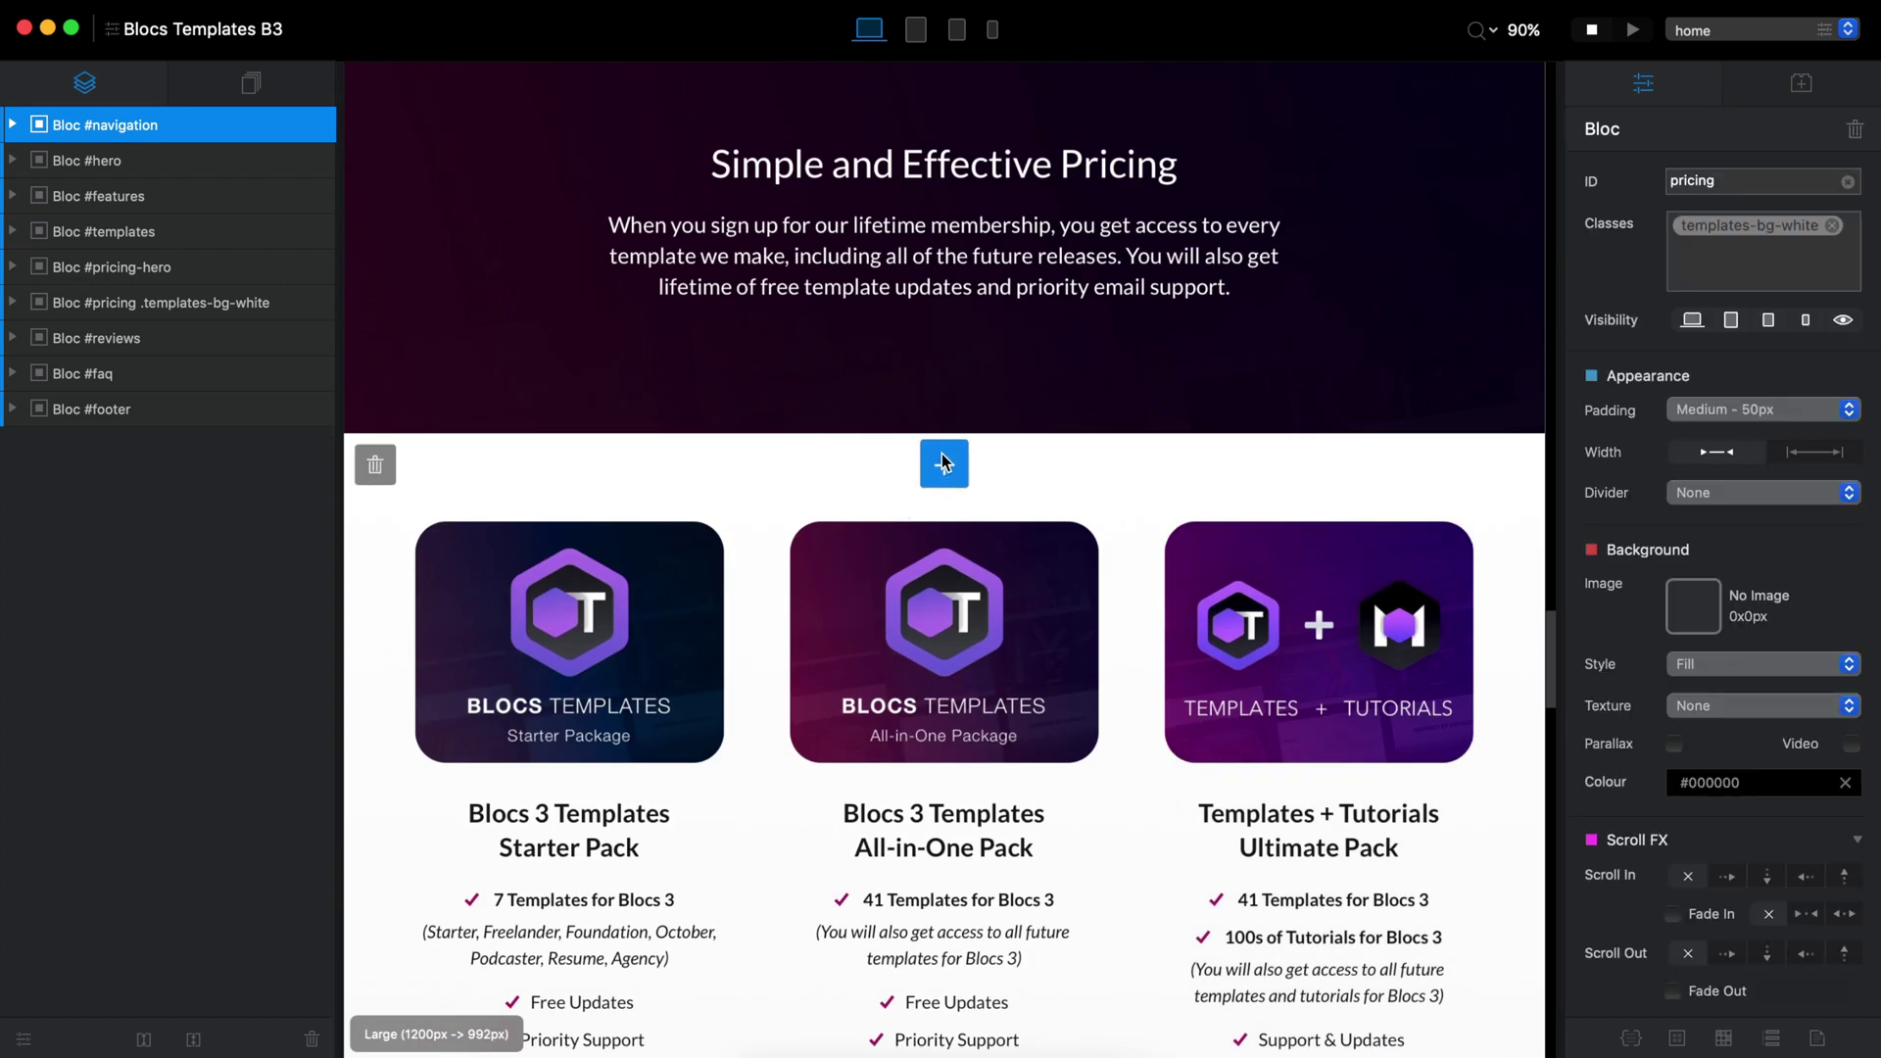
pyautogui.click(943, 462)
pyautogui.click(431, 216)
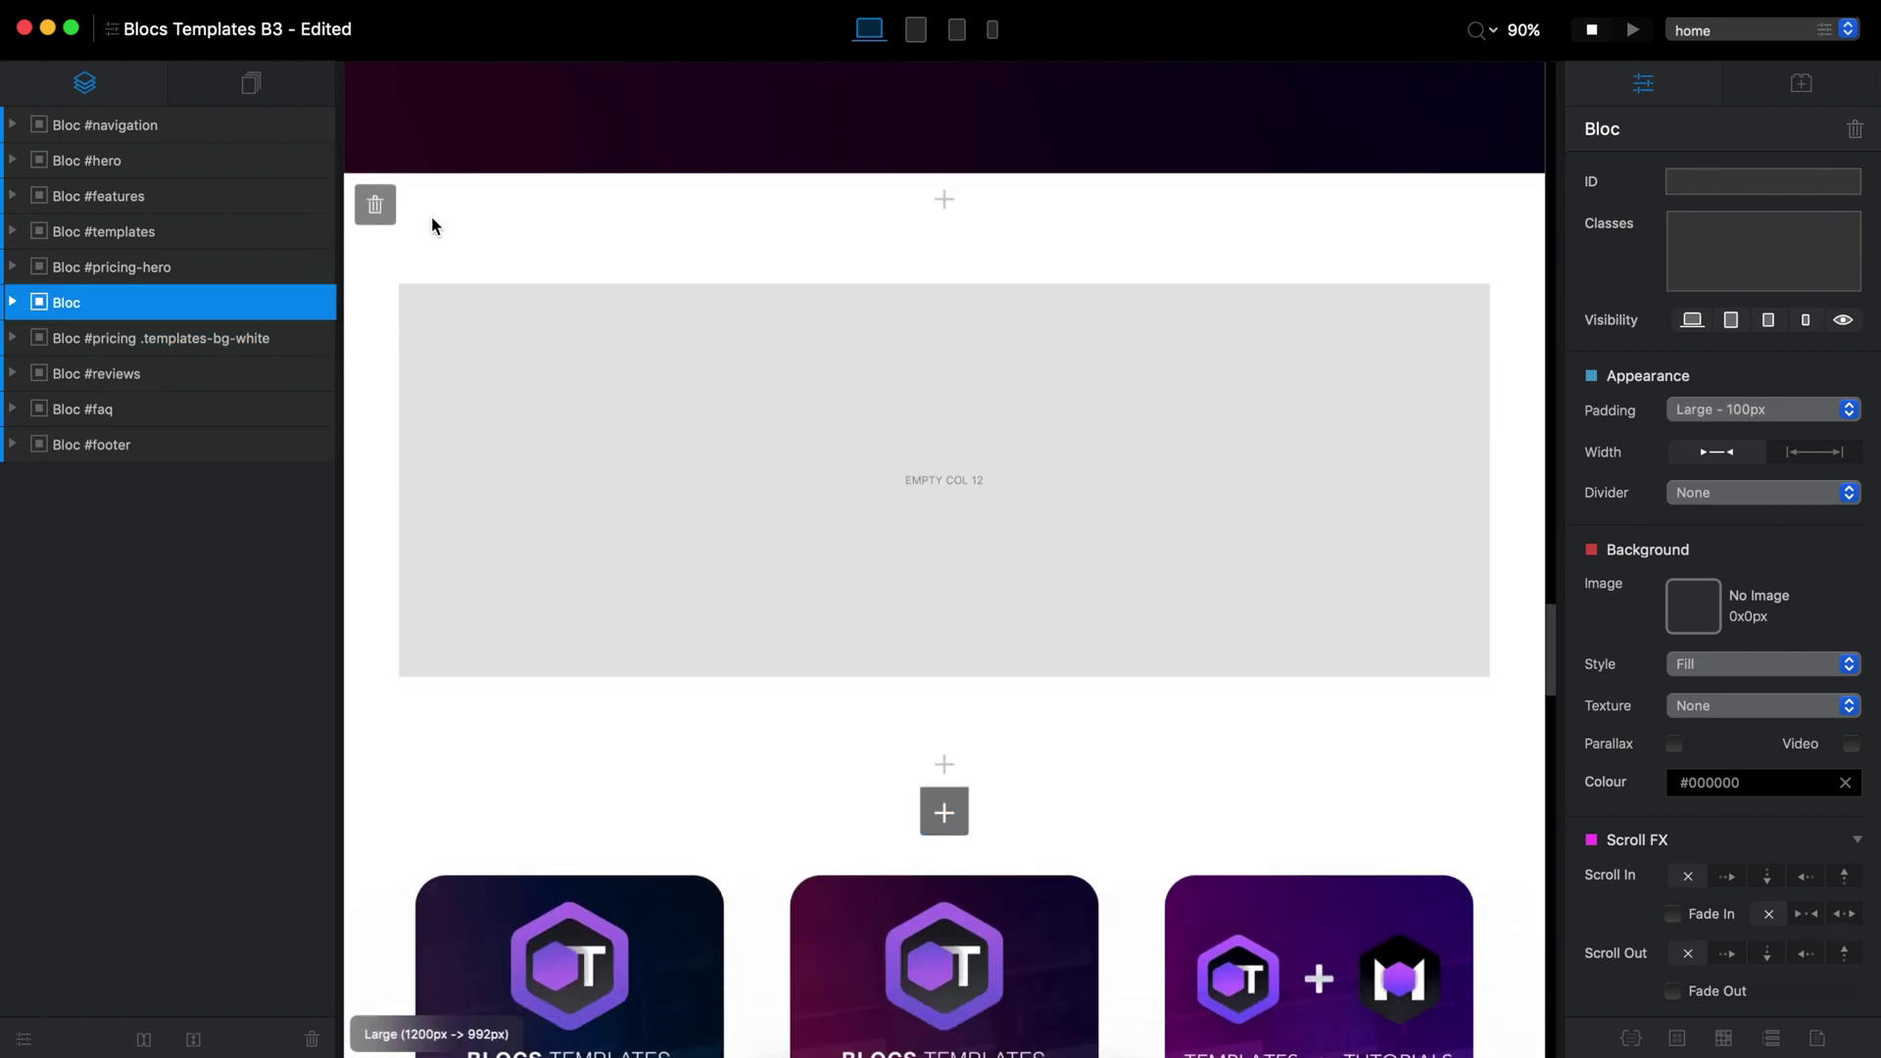
# Duplicate the row inside the new bloc so a second empty row sits below it
pyautogui.click(708, 455)
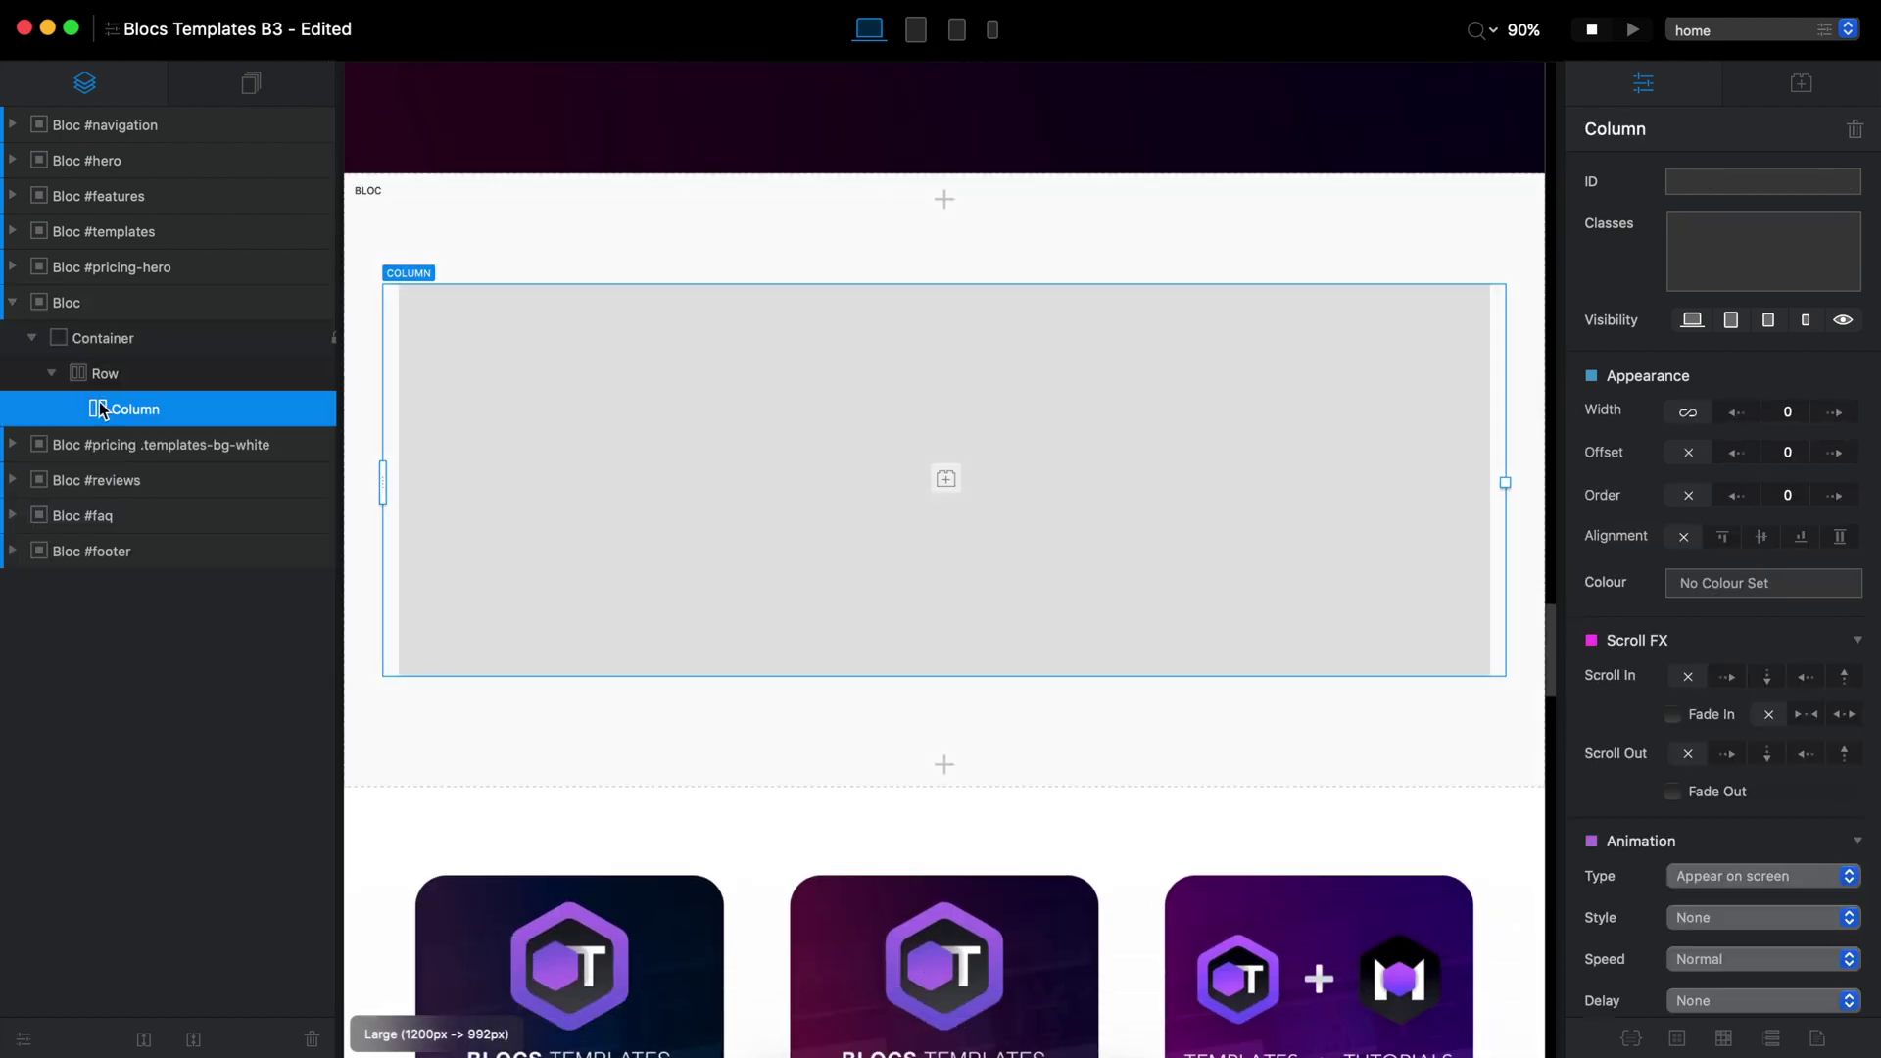
pyautogui.click(114, 376)
pyautogui.press('super+d')
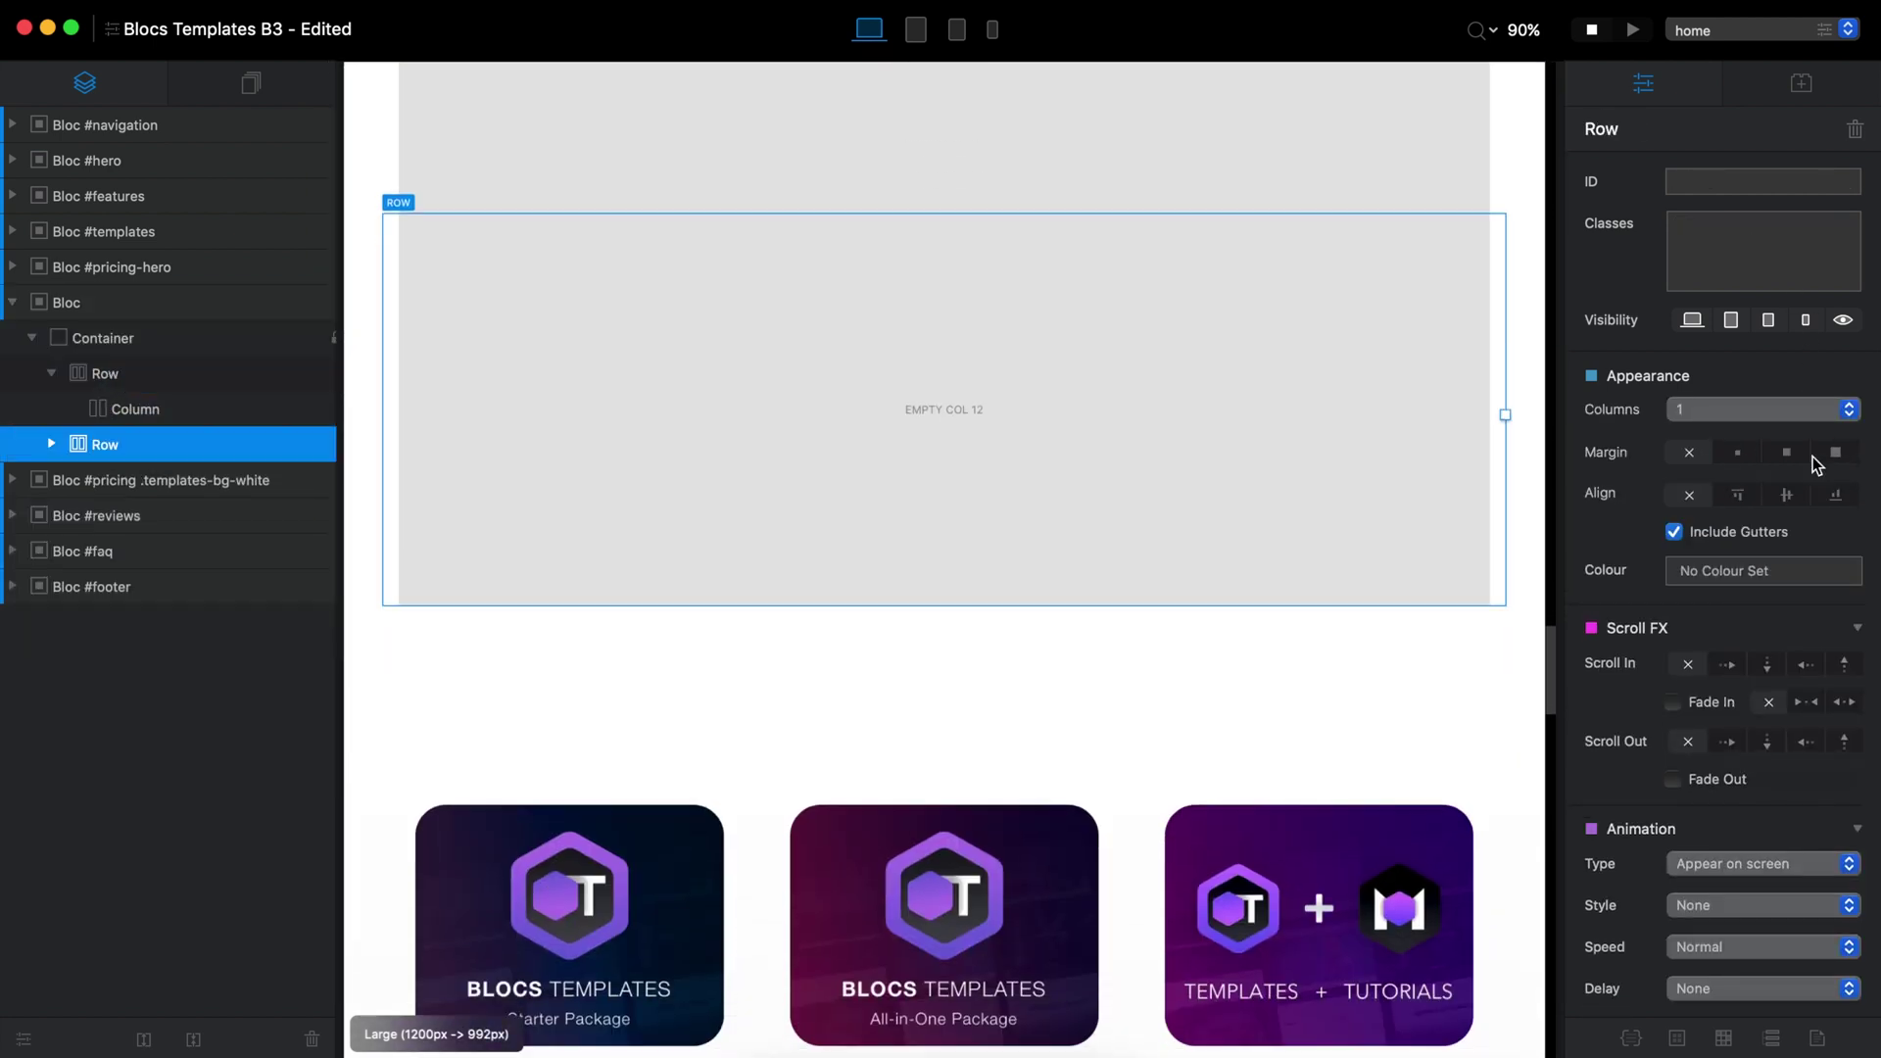
# Insert a Heading Two into the column of the new bloc's first row and centre its text
pyautogui.scroll(5, 1234, 413)
pyautogui.click(1380, 387)
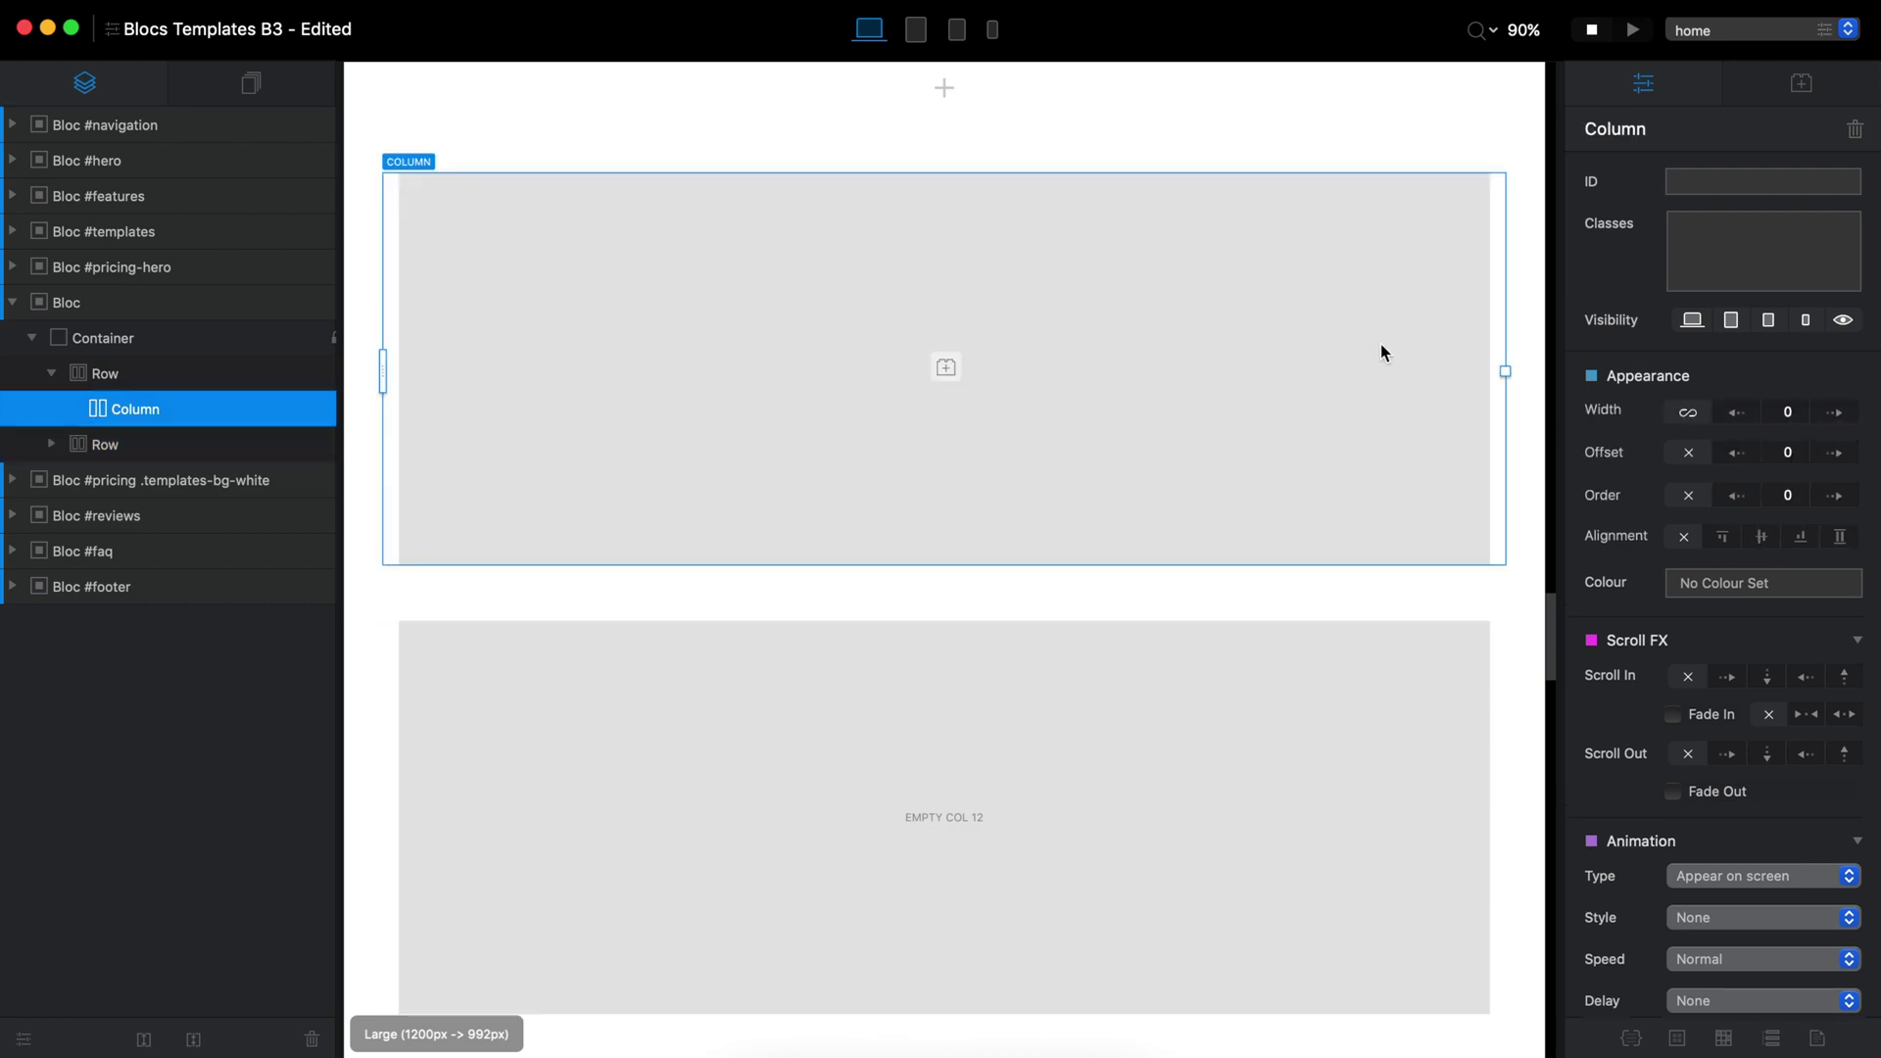
pyautogui.click(941, 373)
pyautogui.click(1146, 199)
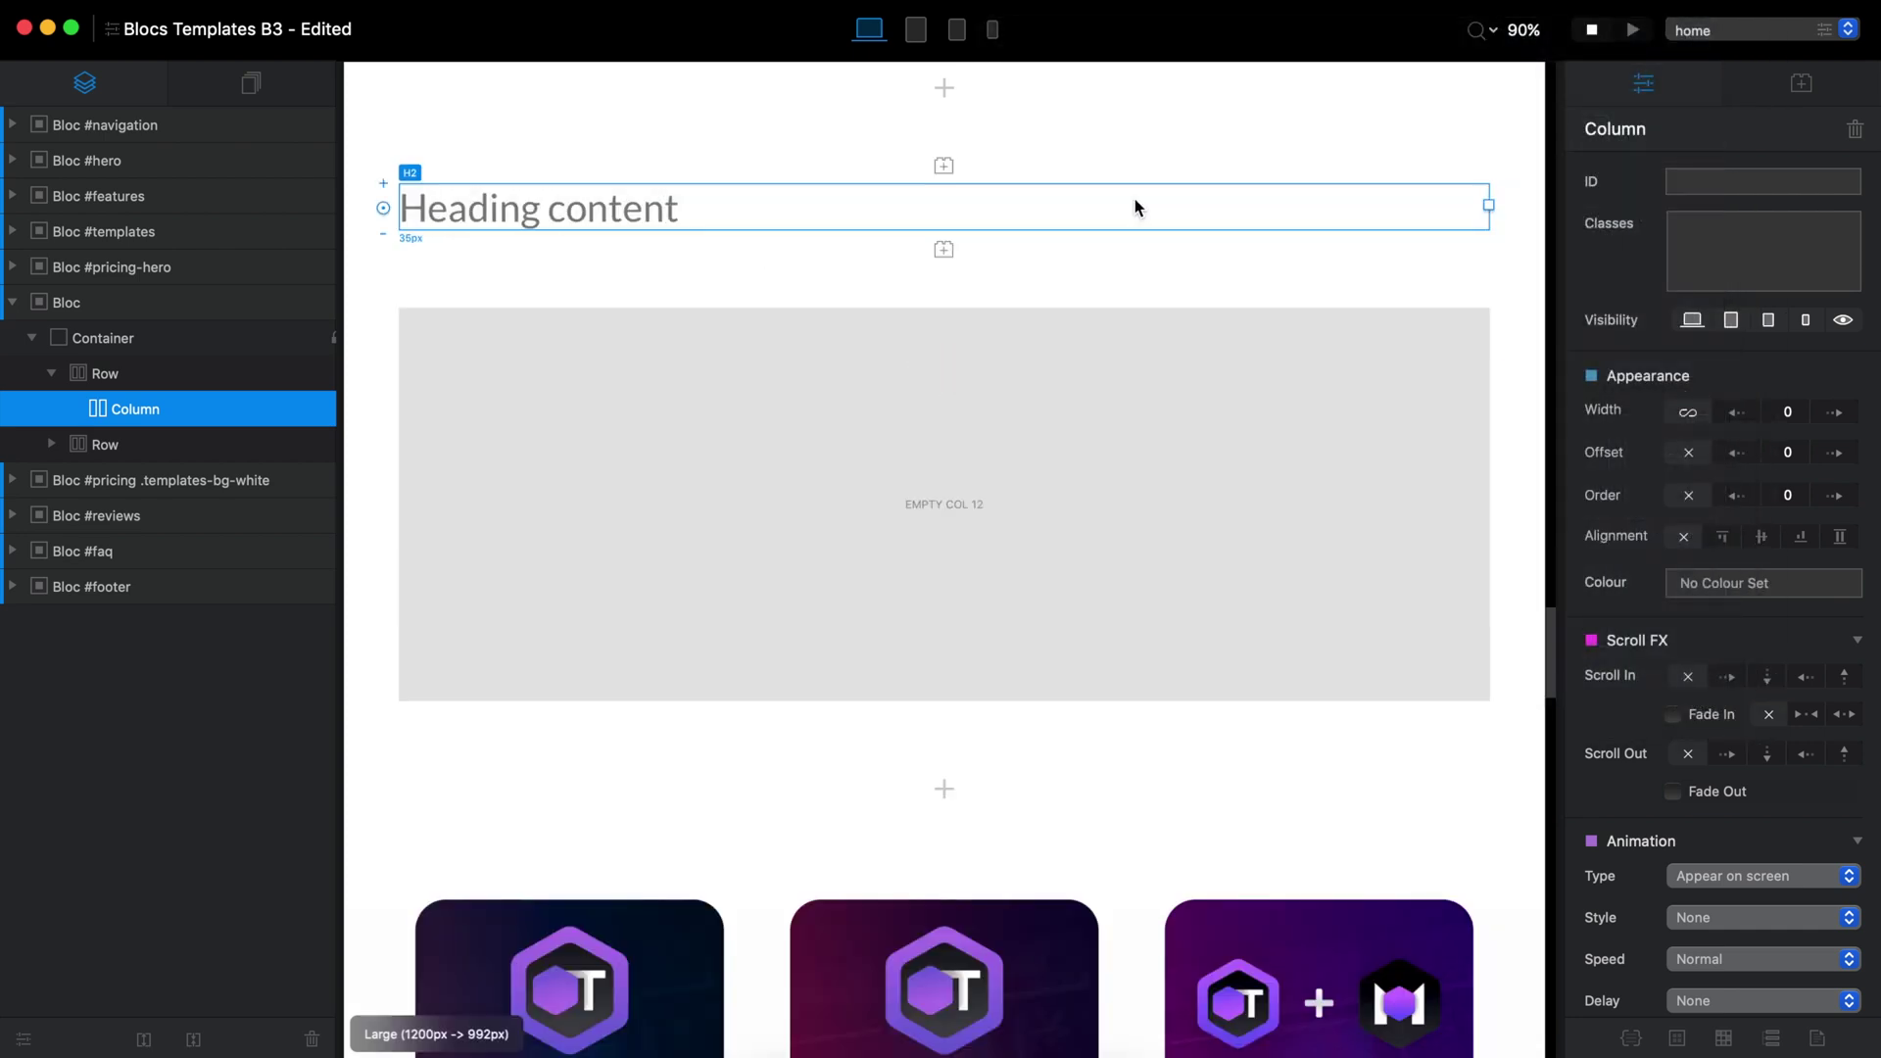
pyautogui.click(1750, 461)
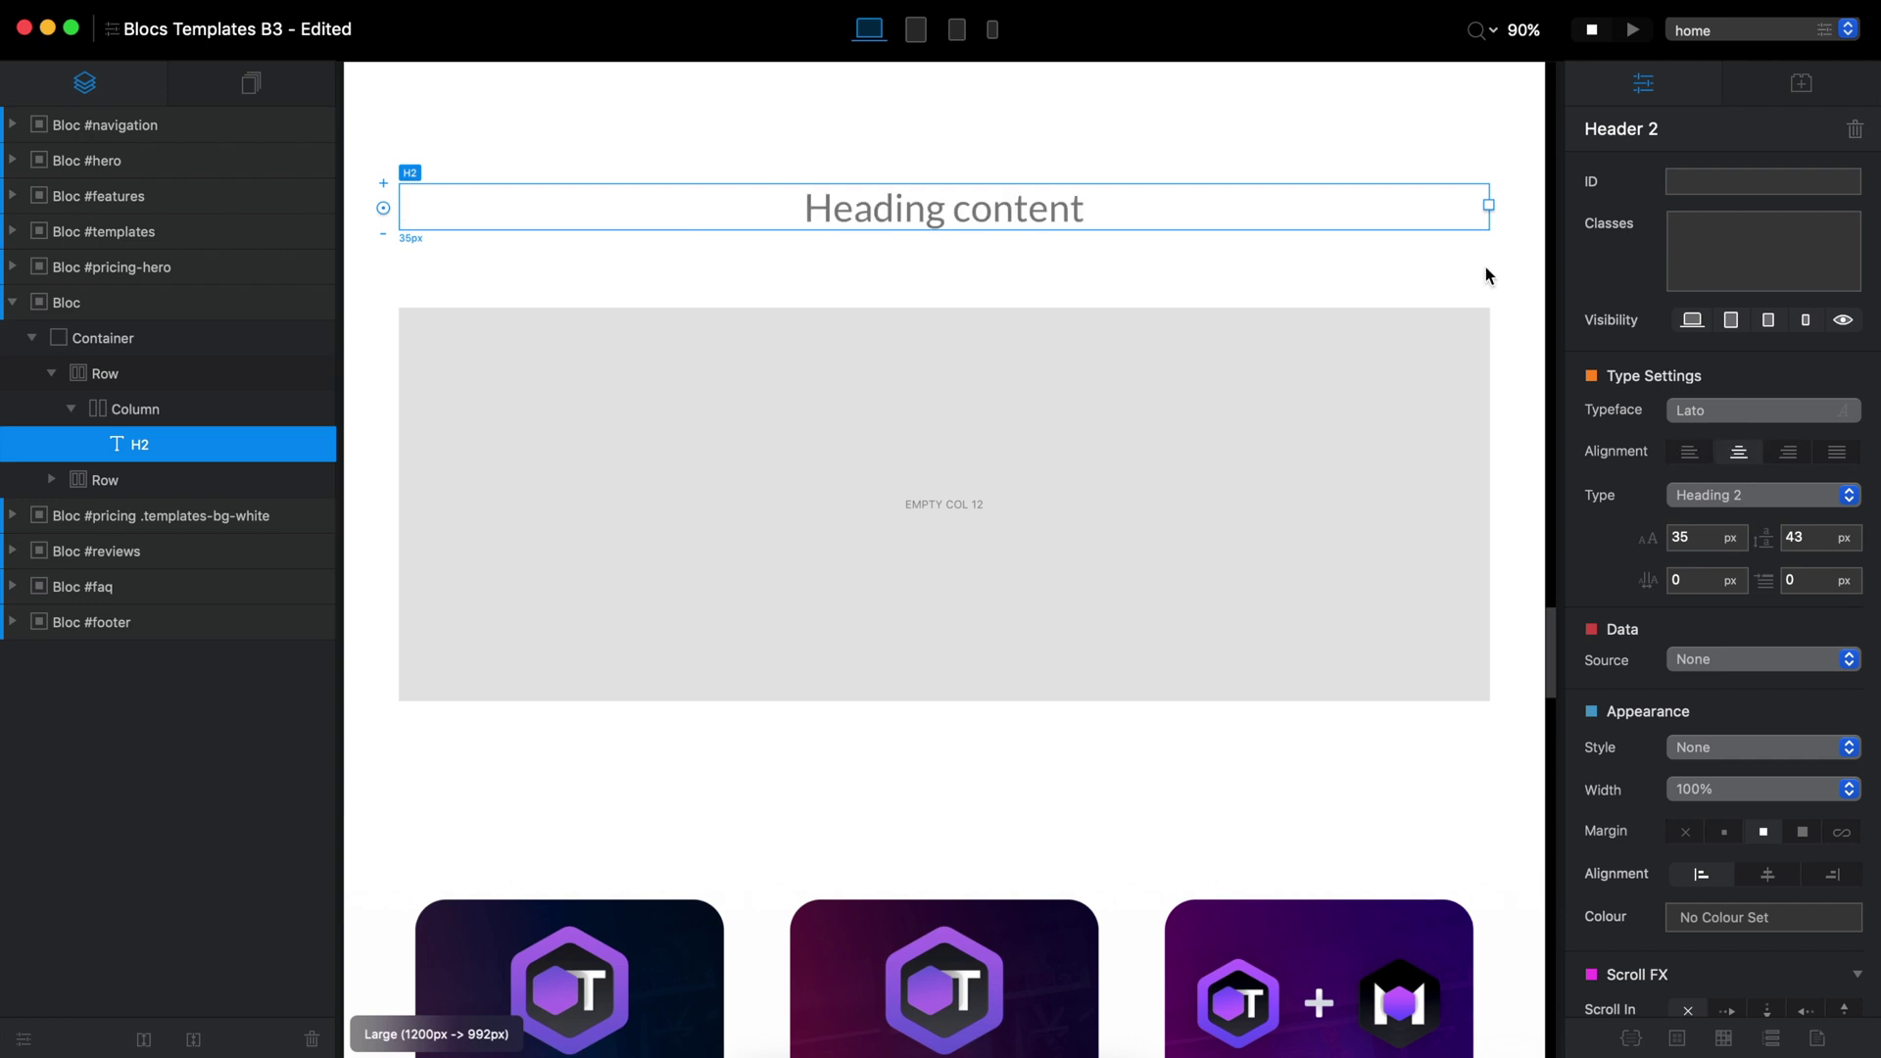
# Replace the placeholder heading text with "Simple and Affordable Pricing"
pyautogui.doubleClick(1068, 210)
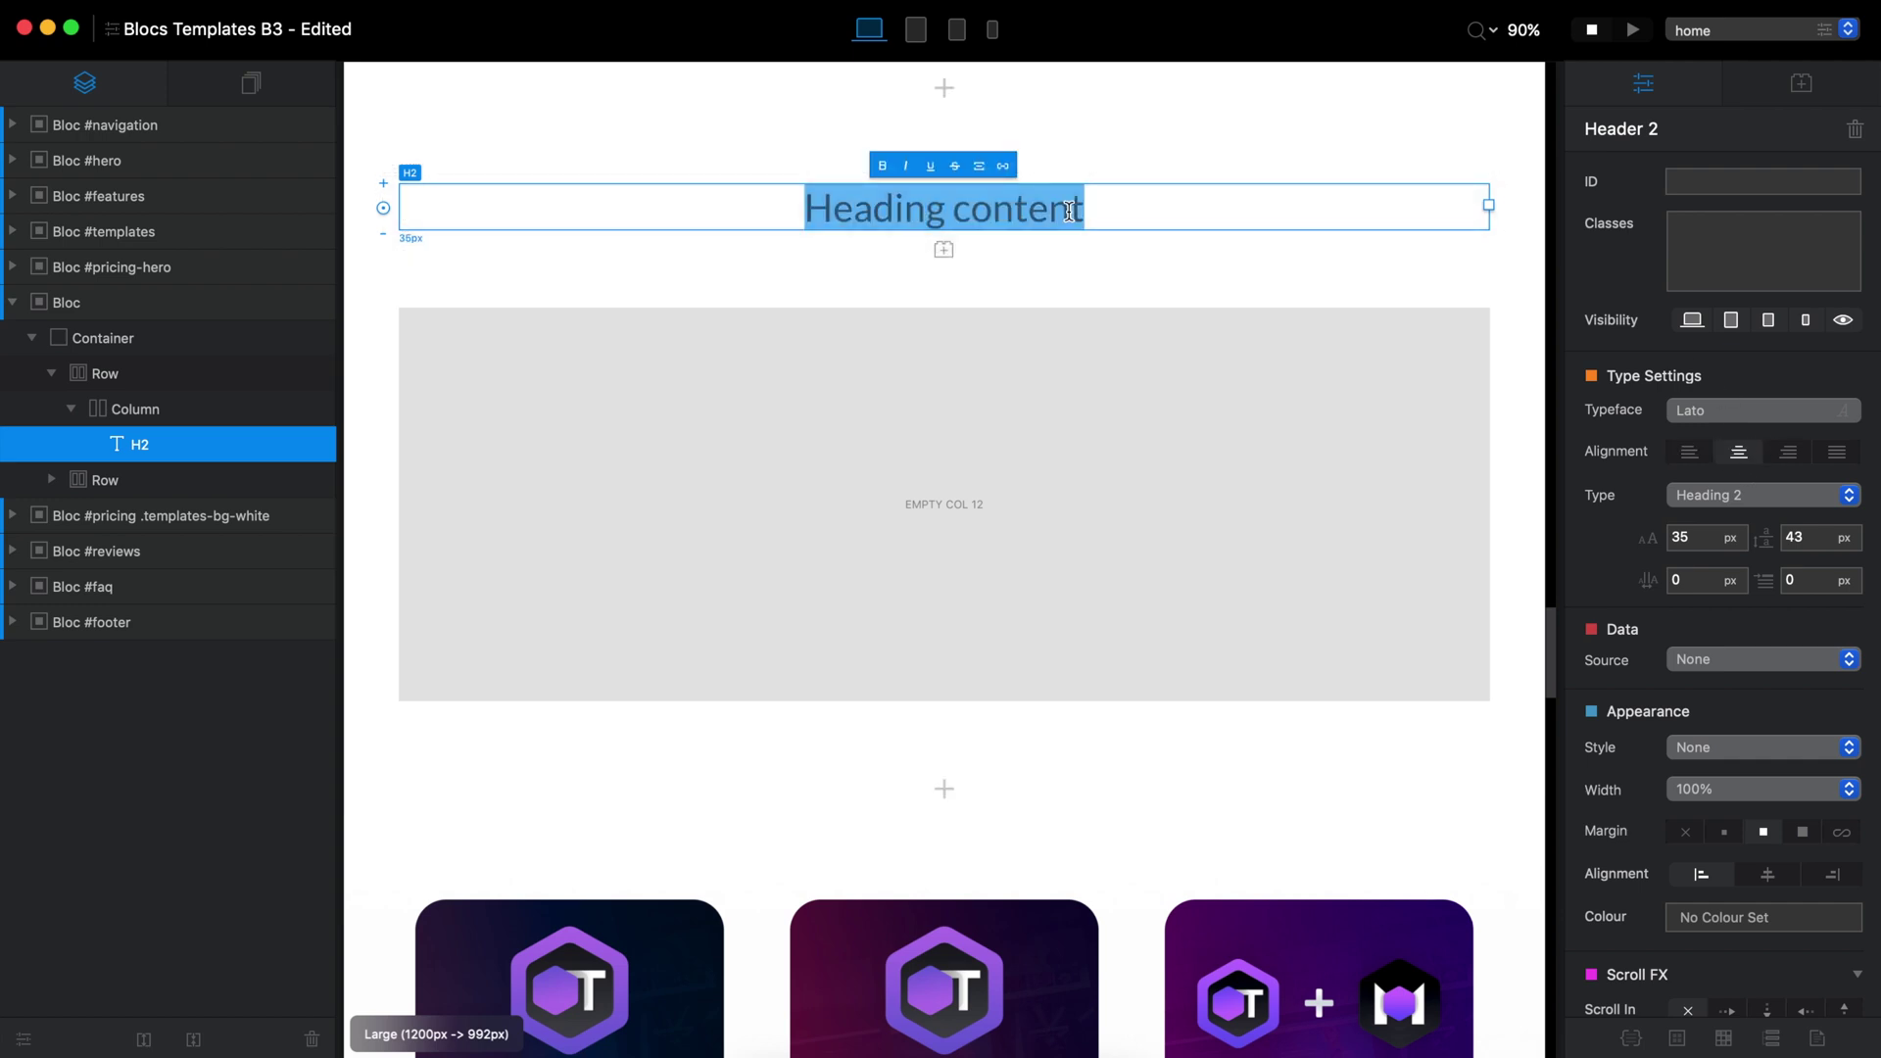
pyautogui.write('Siml')
pyautogui.press('BackSpace')
pyautogui.write('ple')
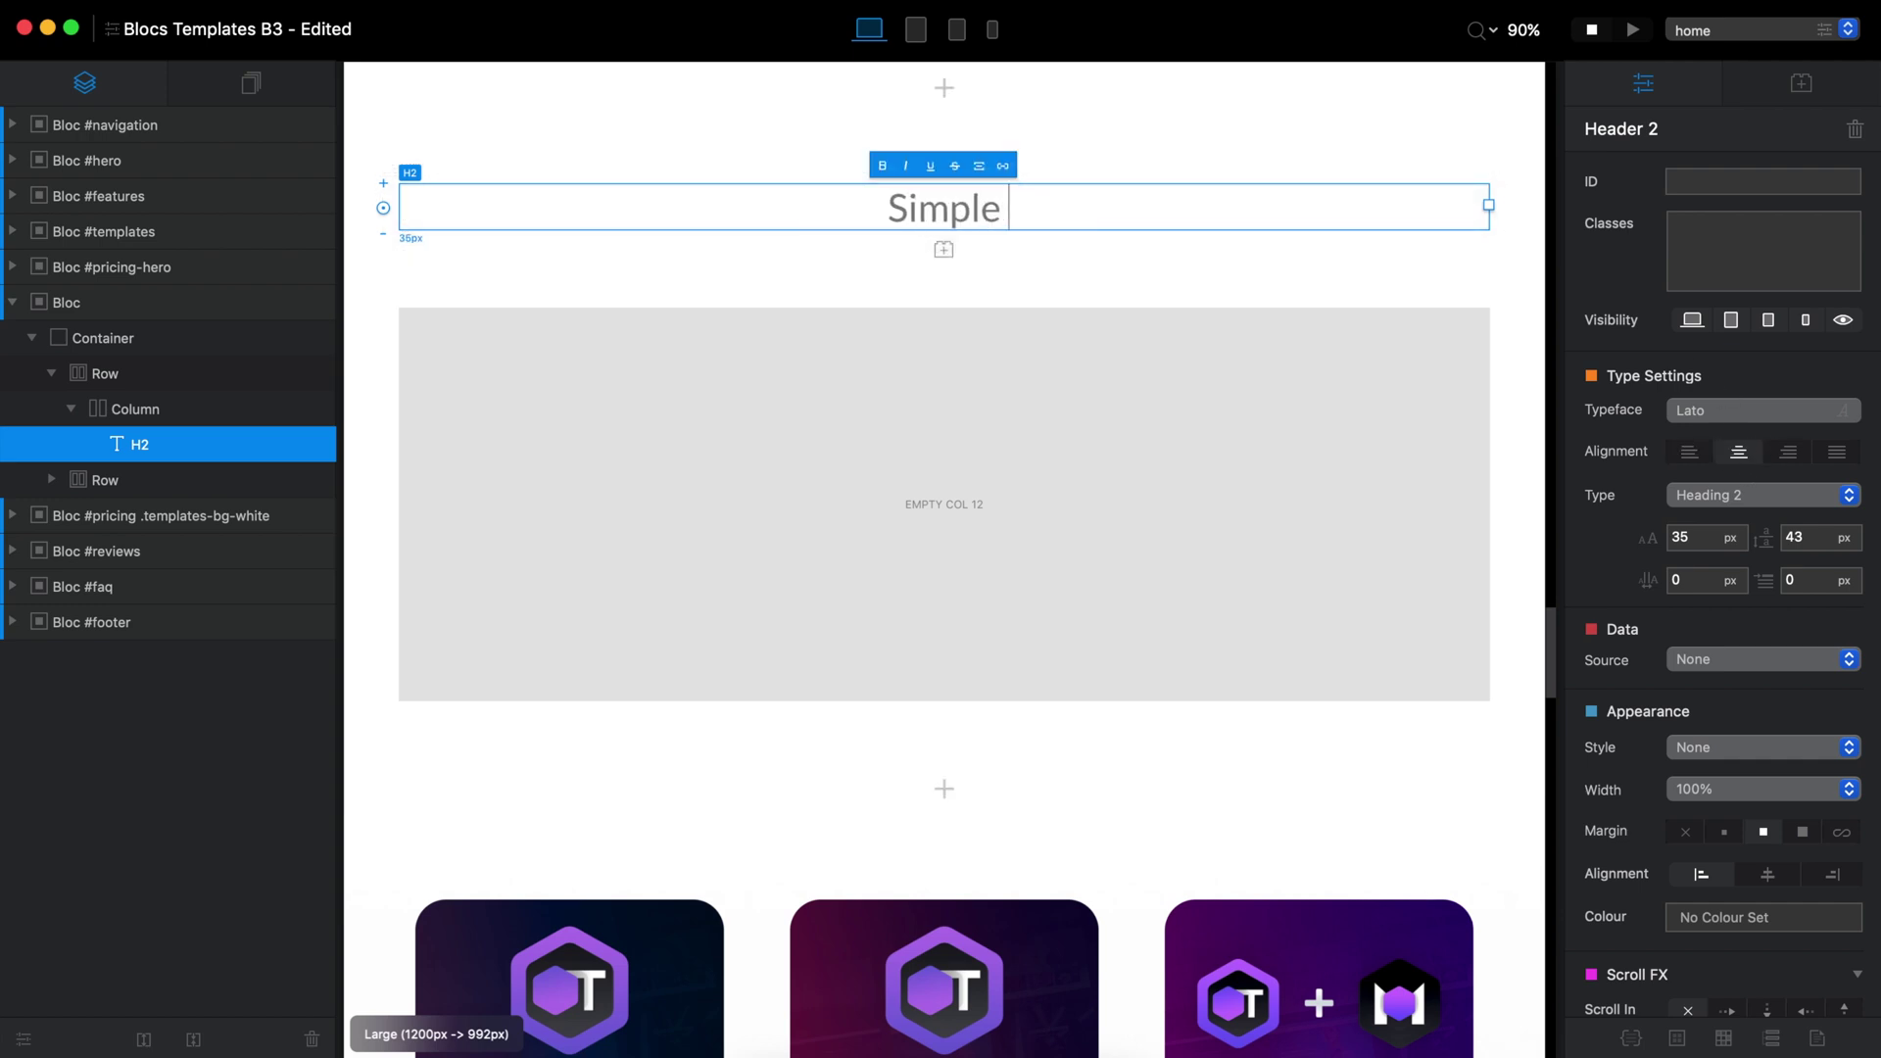
pyautogui.write(' and Affordab')
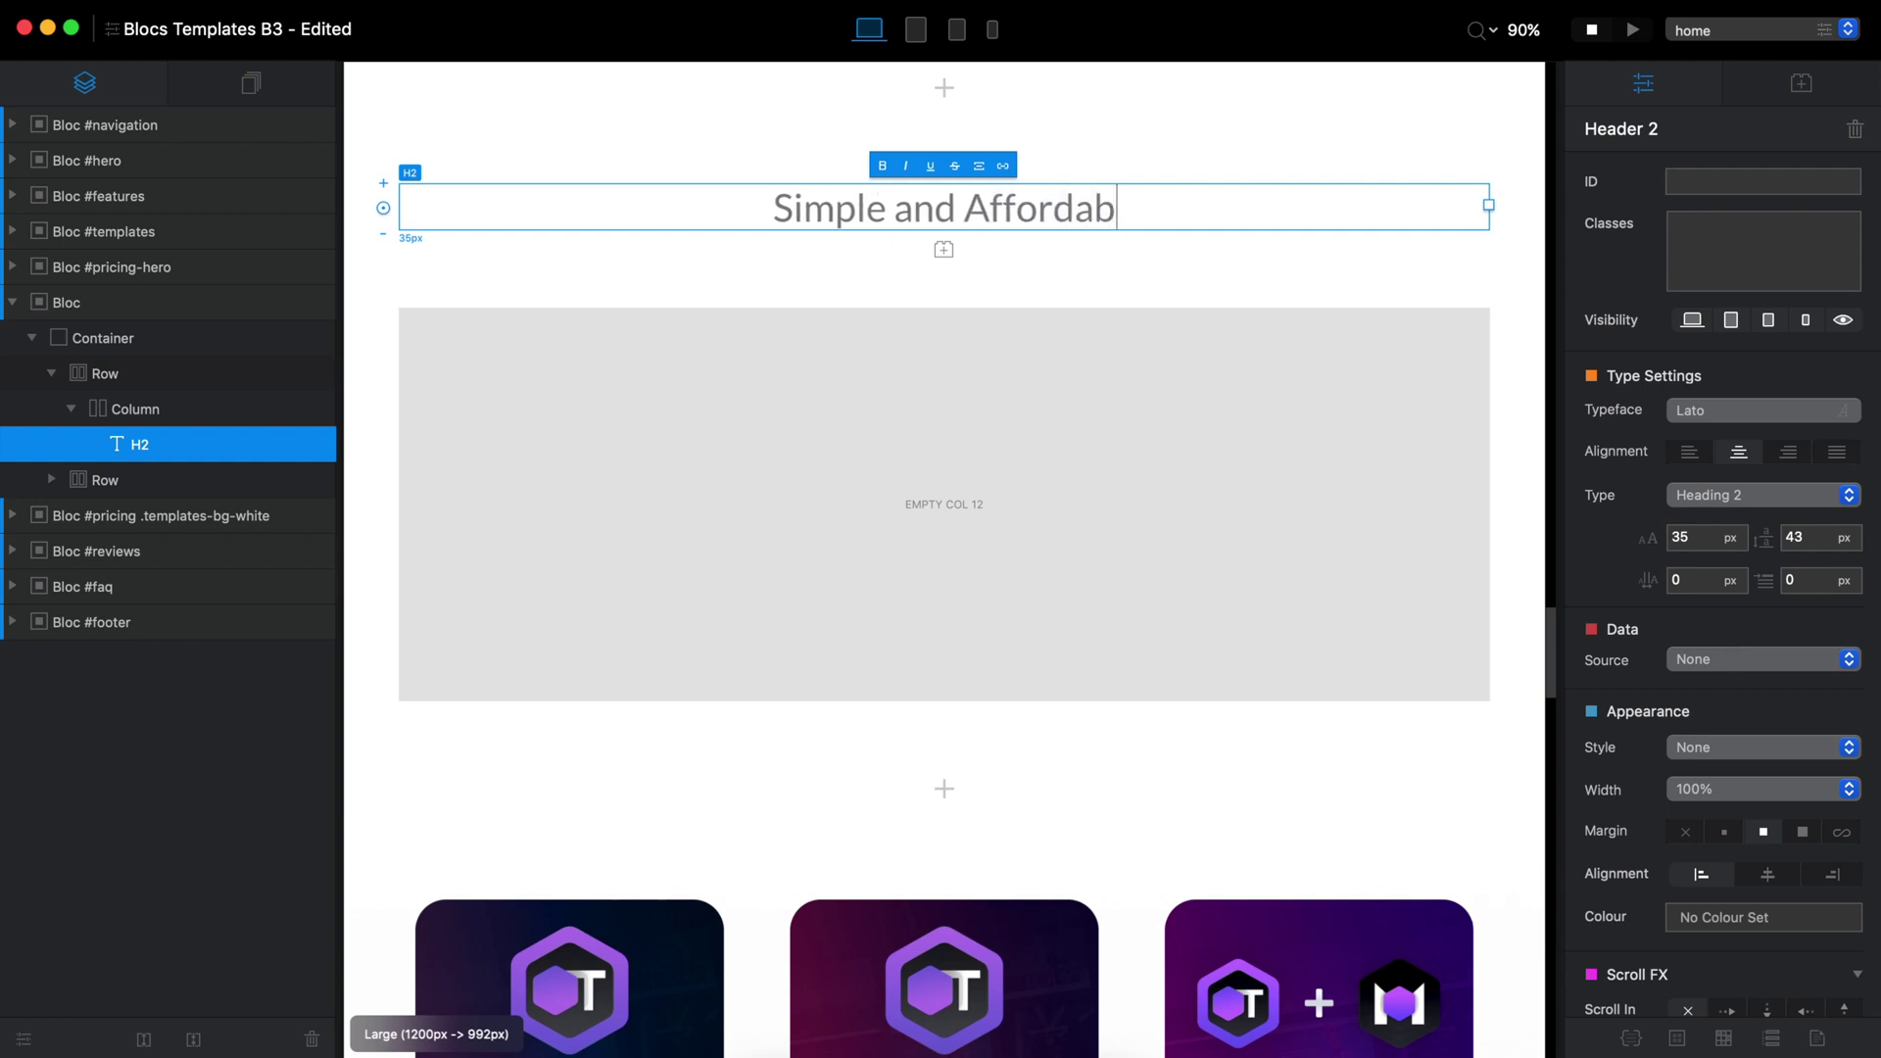
pyautogui.write('le Pricing')
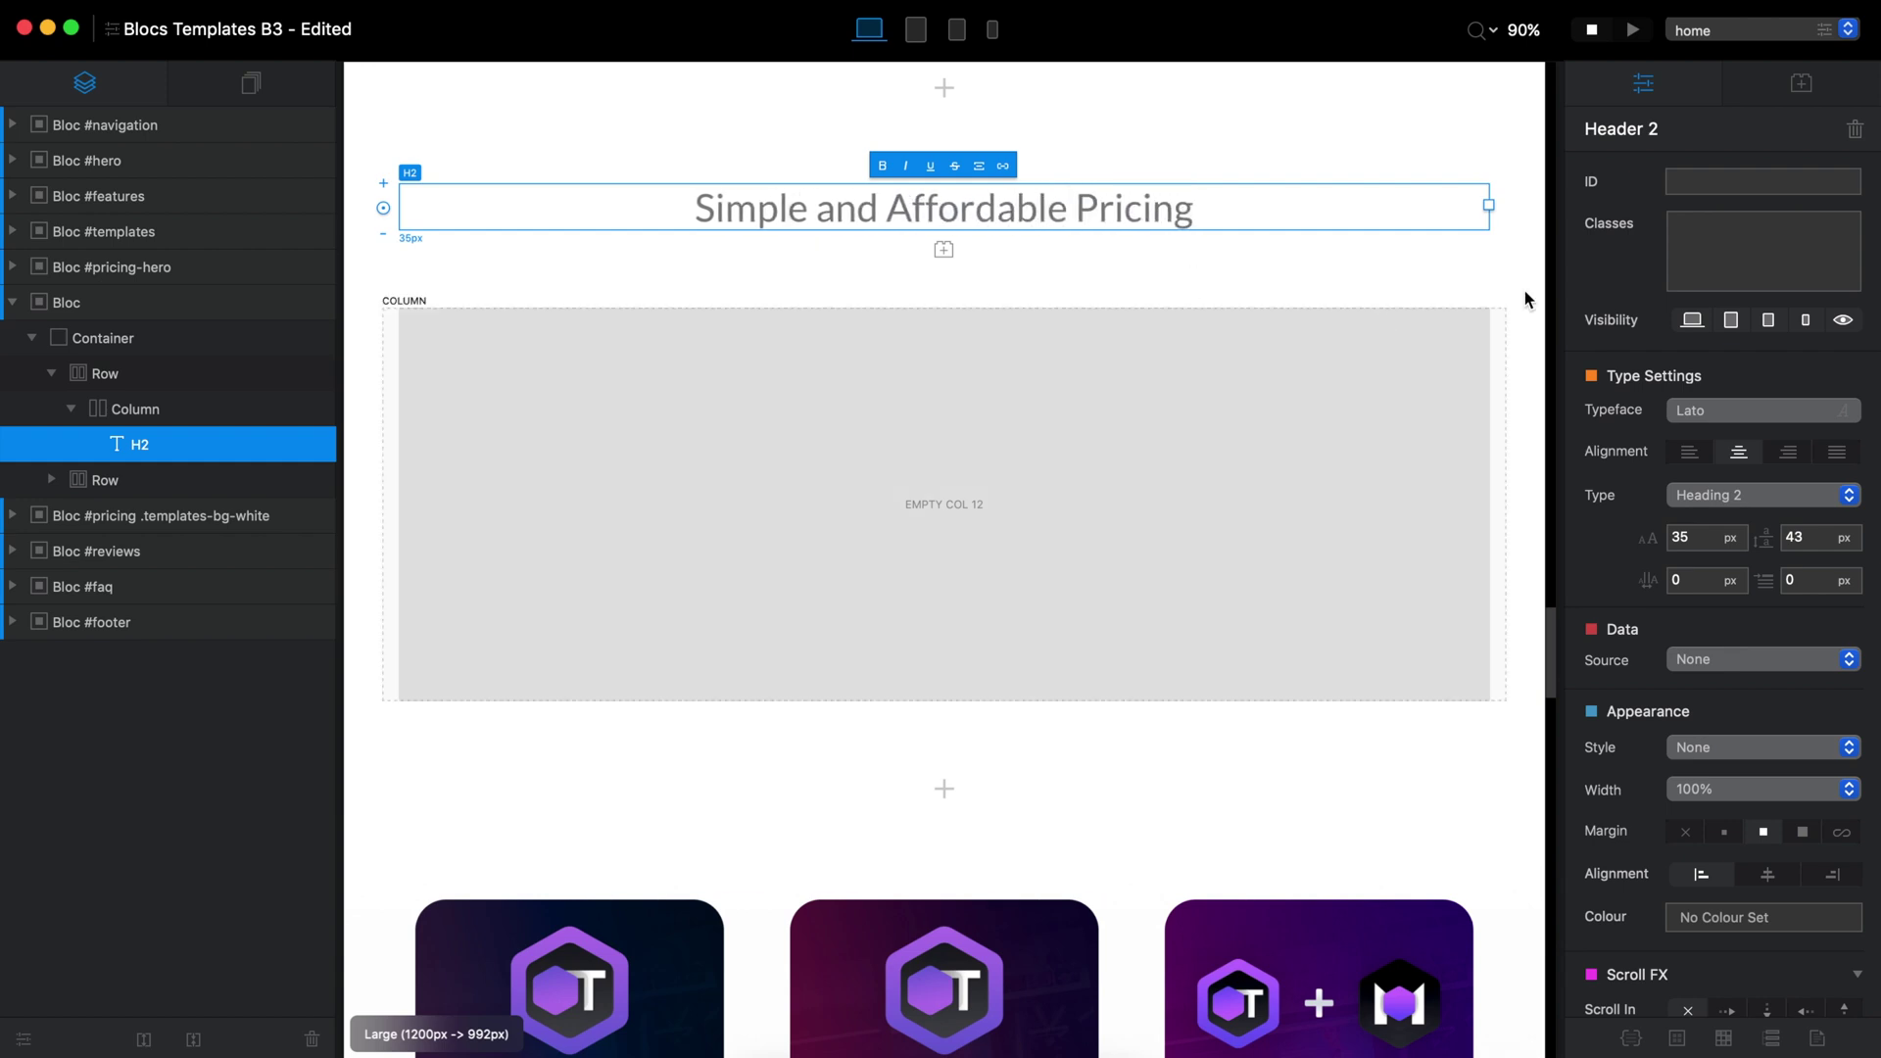
# Colour the "Simple and Affordable Pricing" heading black (#000000) and make its text bold
pyautogui.click(1751, 247)
pyautogui.click(1765, 918)
pyautogui.click(995, 767)
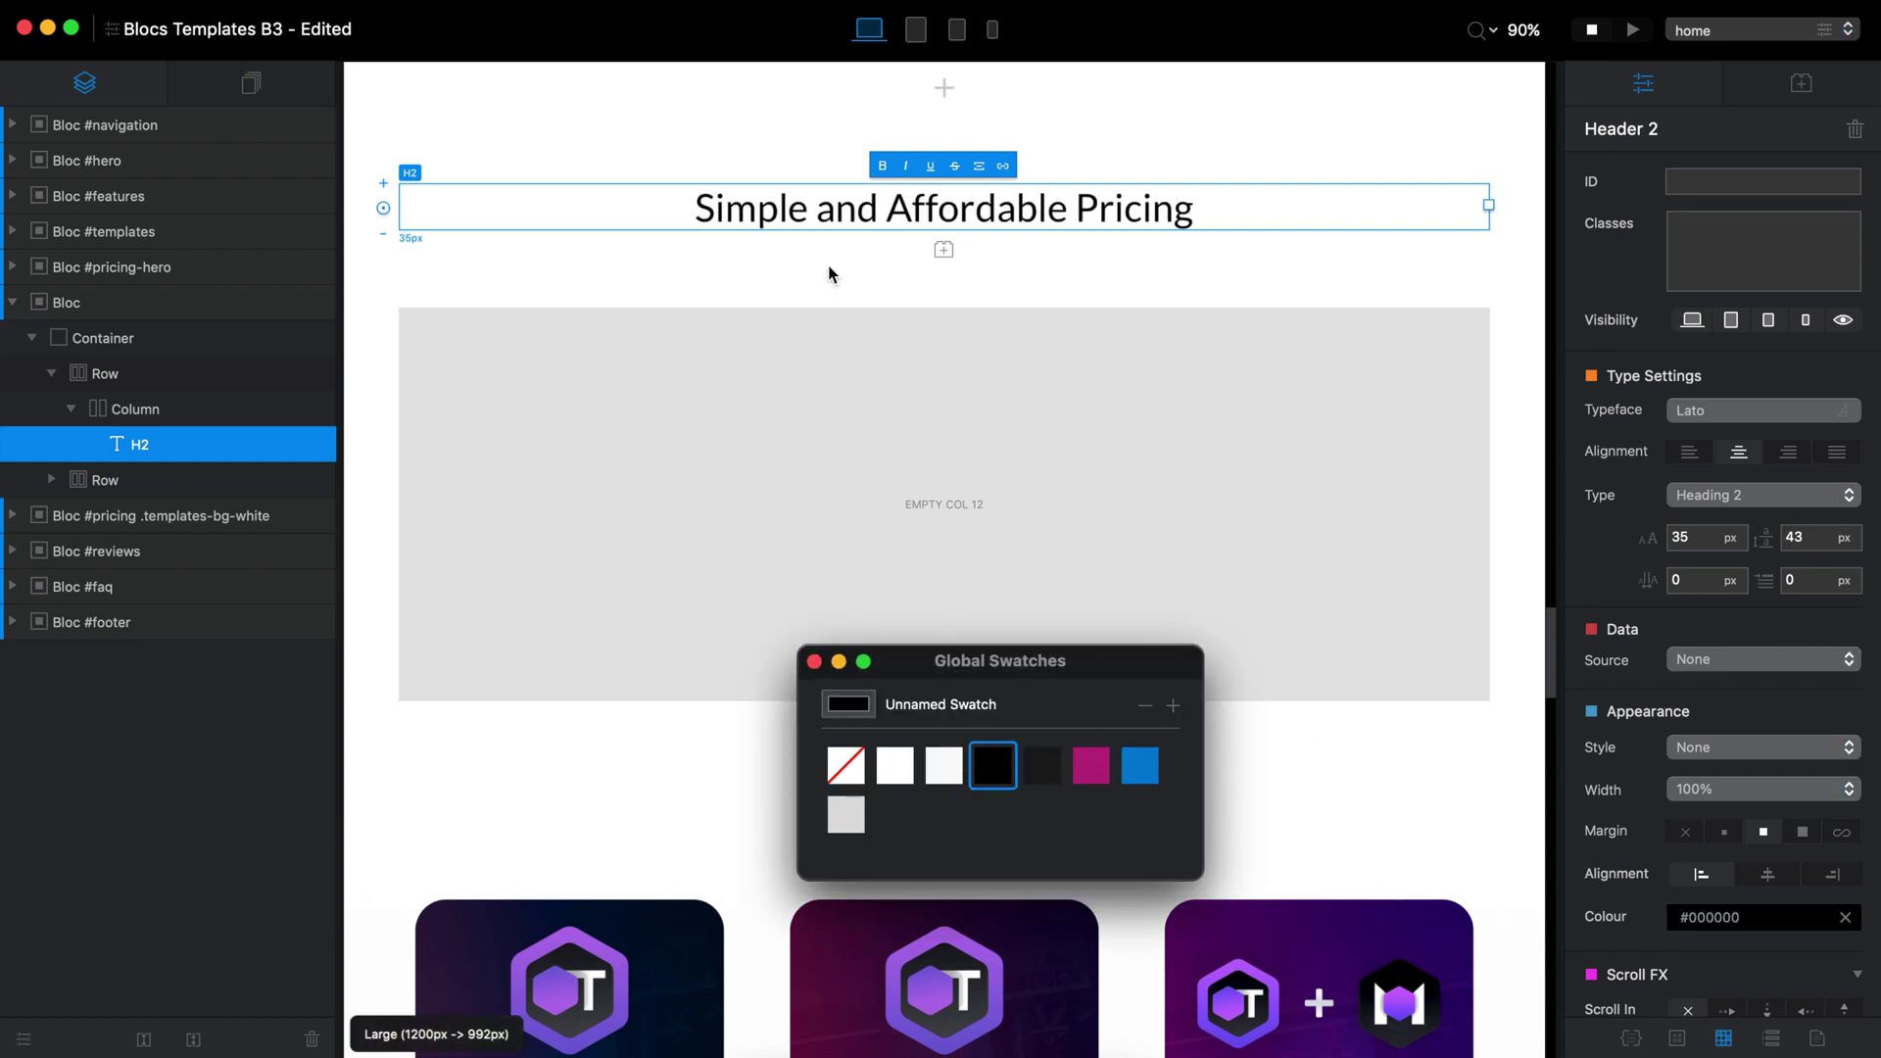
pyautogui.tripleClick(833, 218)
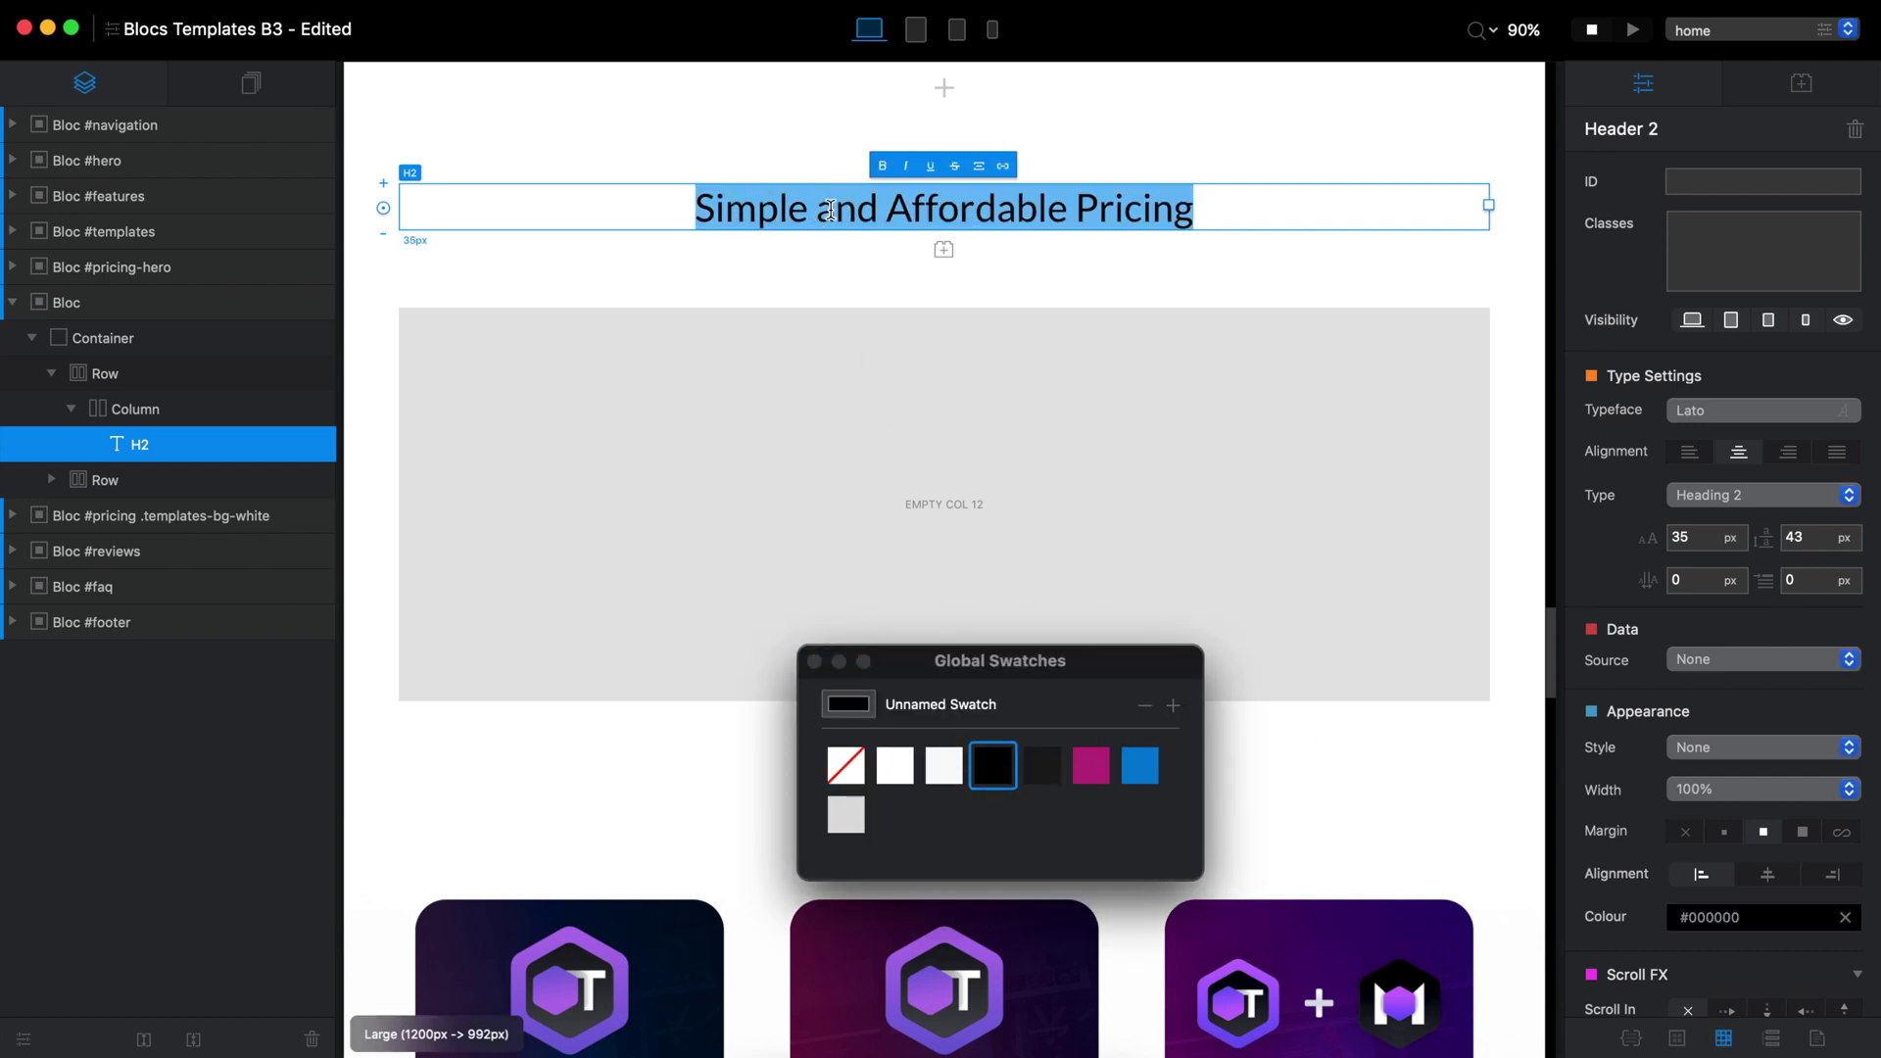
pyautogui.click(881, 165)
pyautogui.click(814, 661)
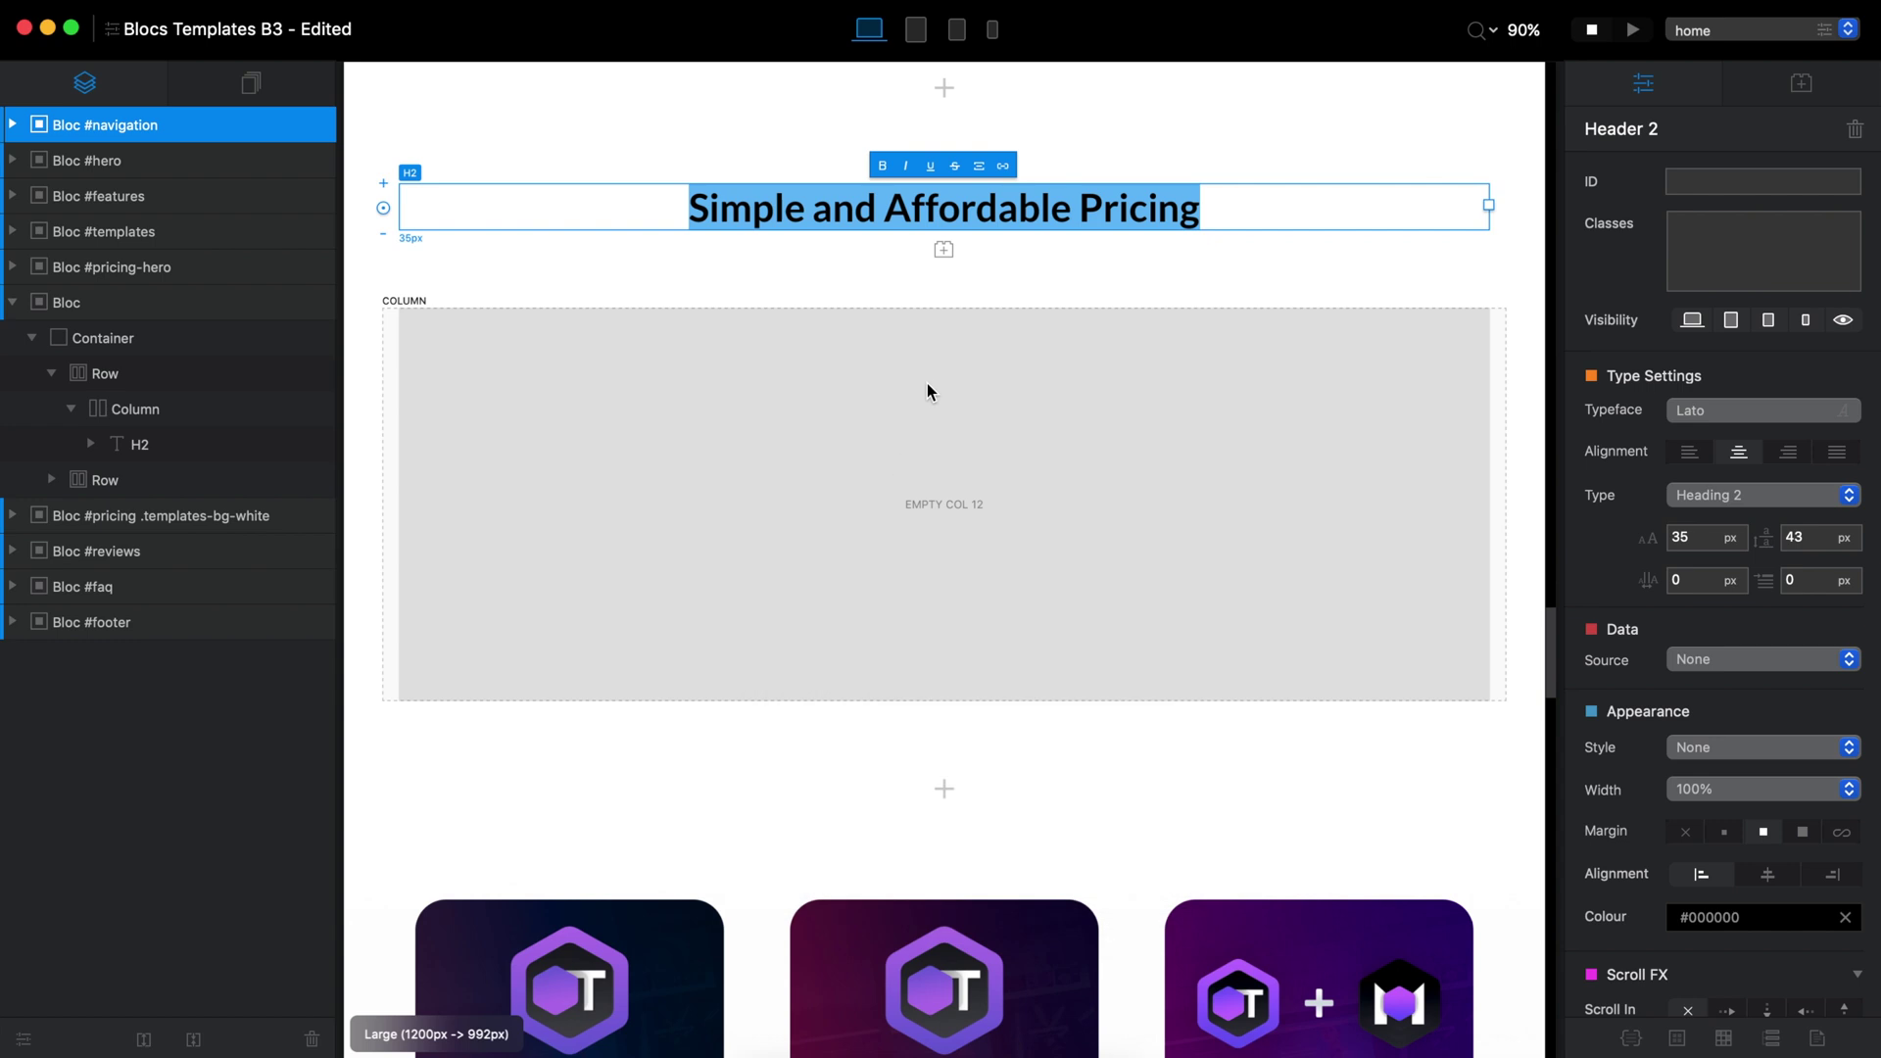
# Add a paragraph below the heading reading "Check our cool and amazing pricing."
pyautogui.click(944, 250)
pyautogui.click(1237, 432)
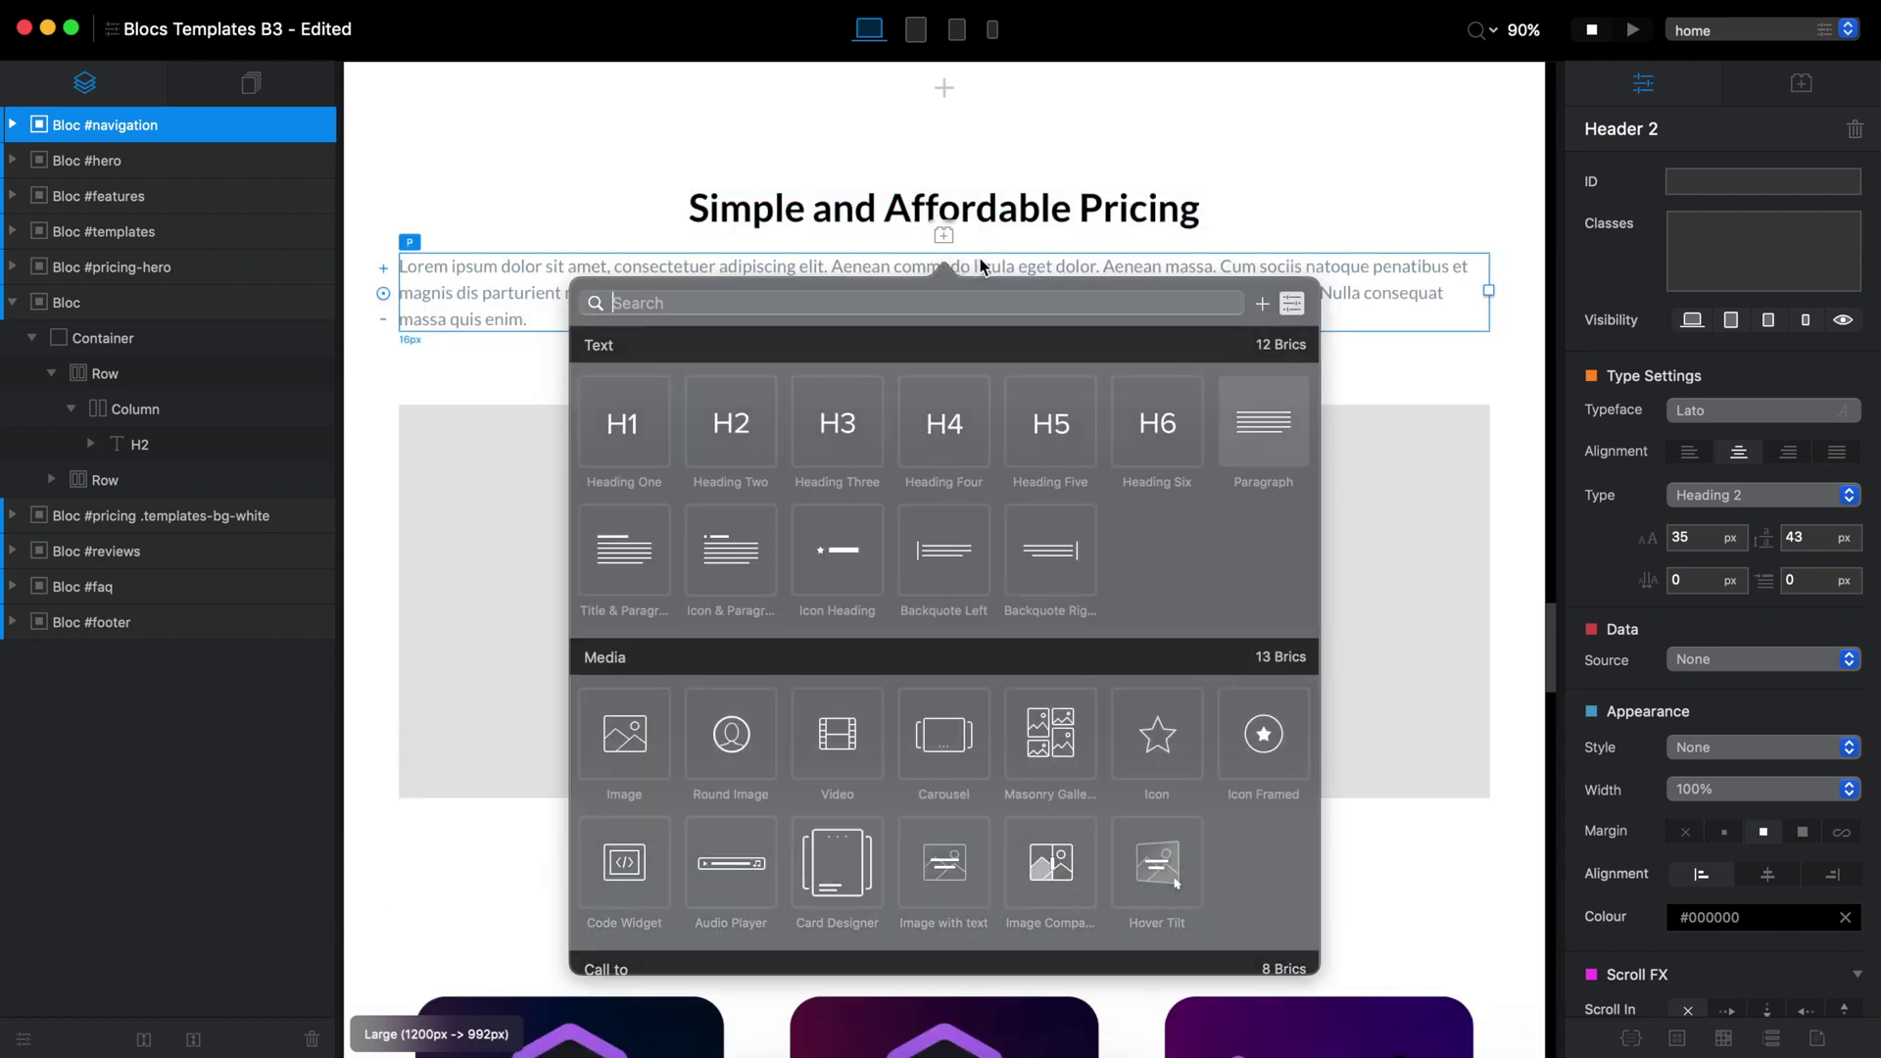
pyautogui.doubleClick(1383, 285)
pyautogui.write('Ch')
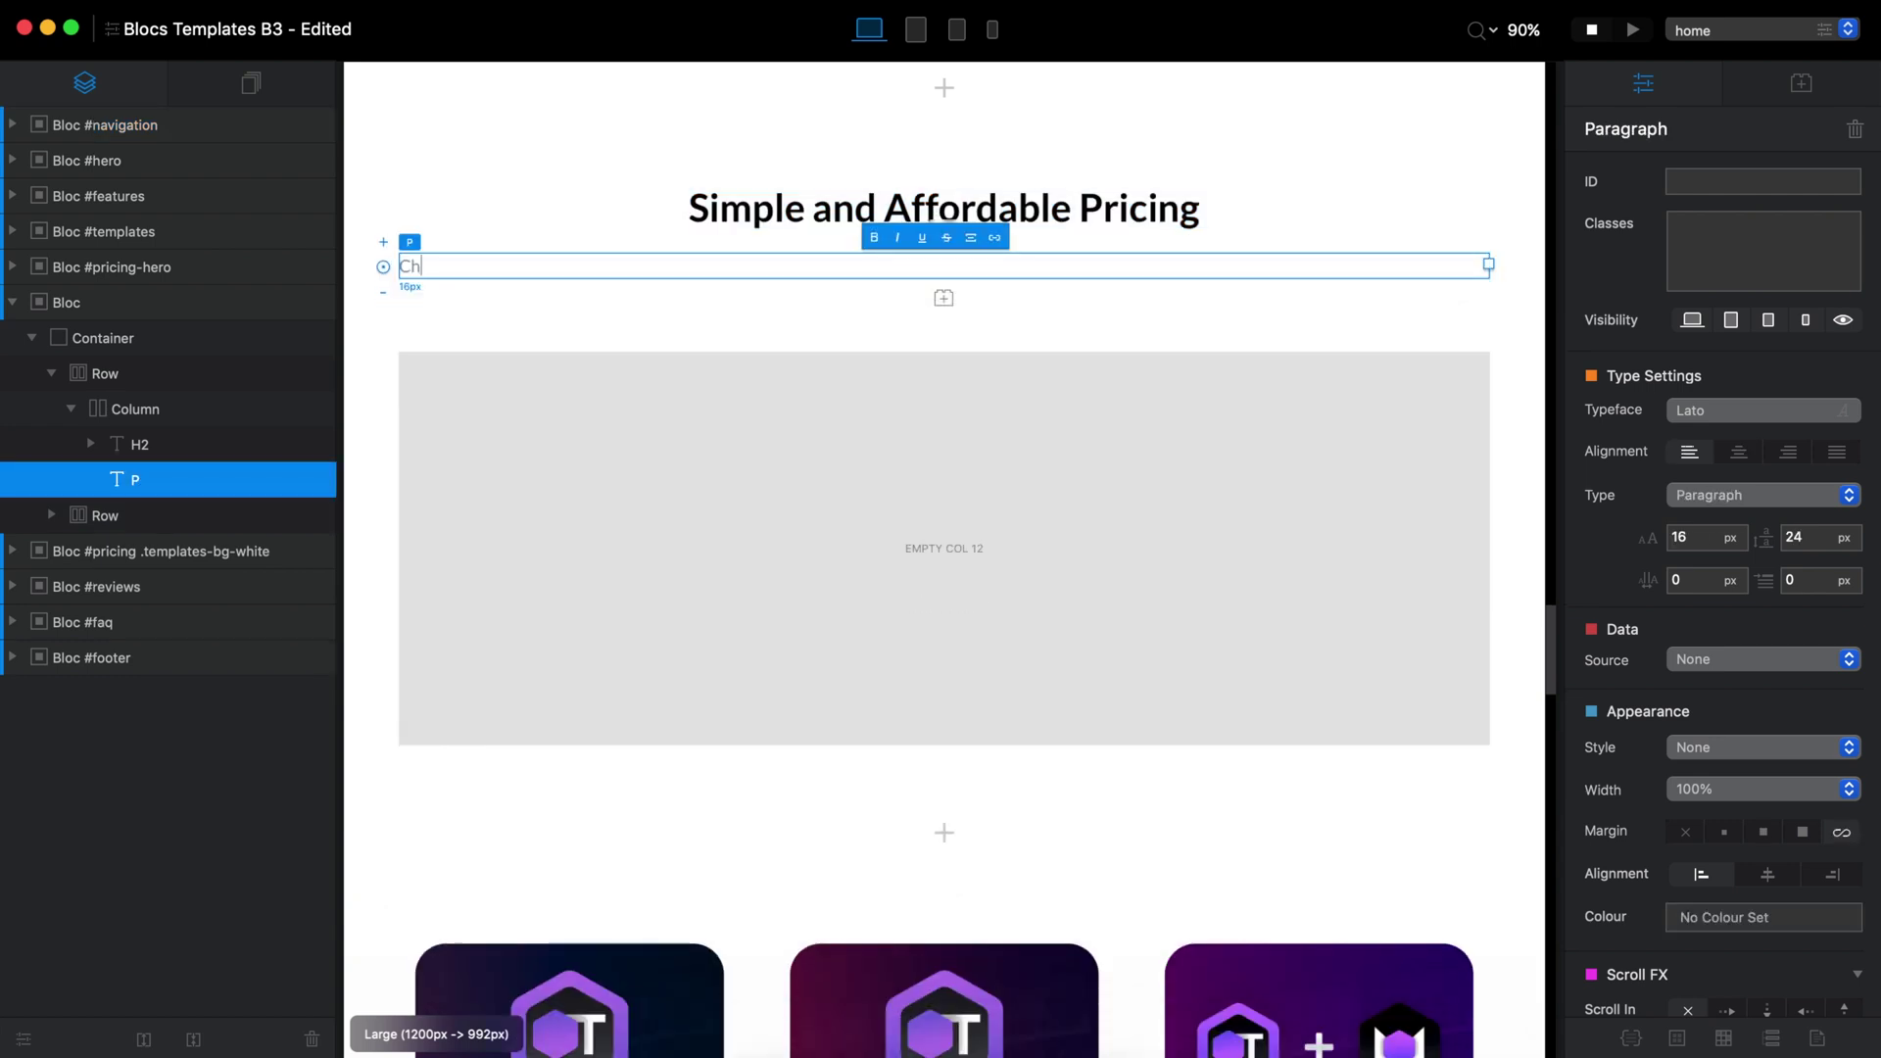
pyautogui.write('eck our cool and amazing pricing.')
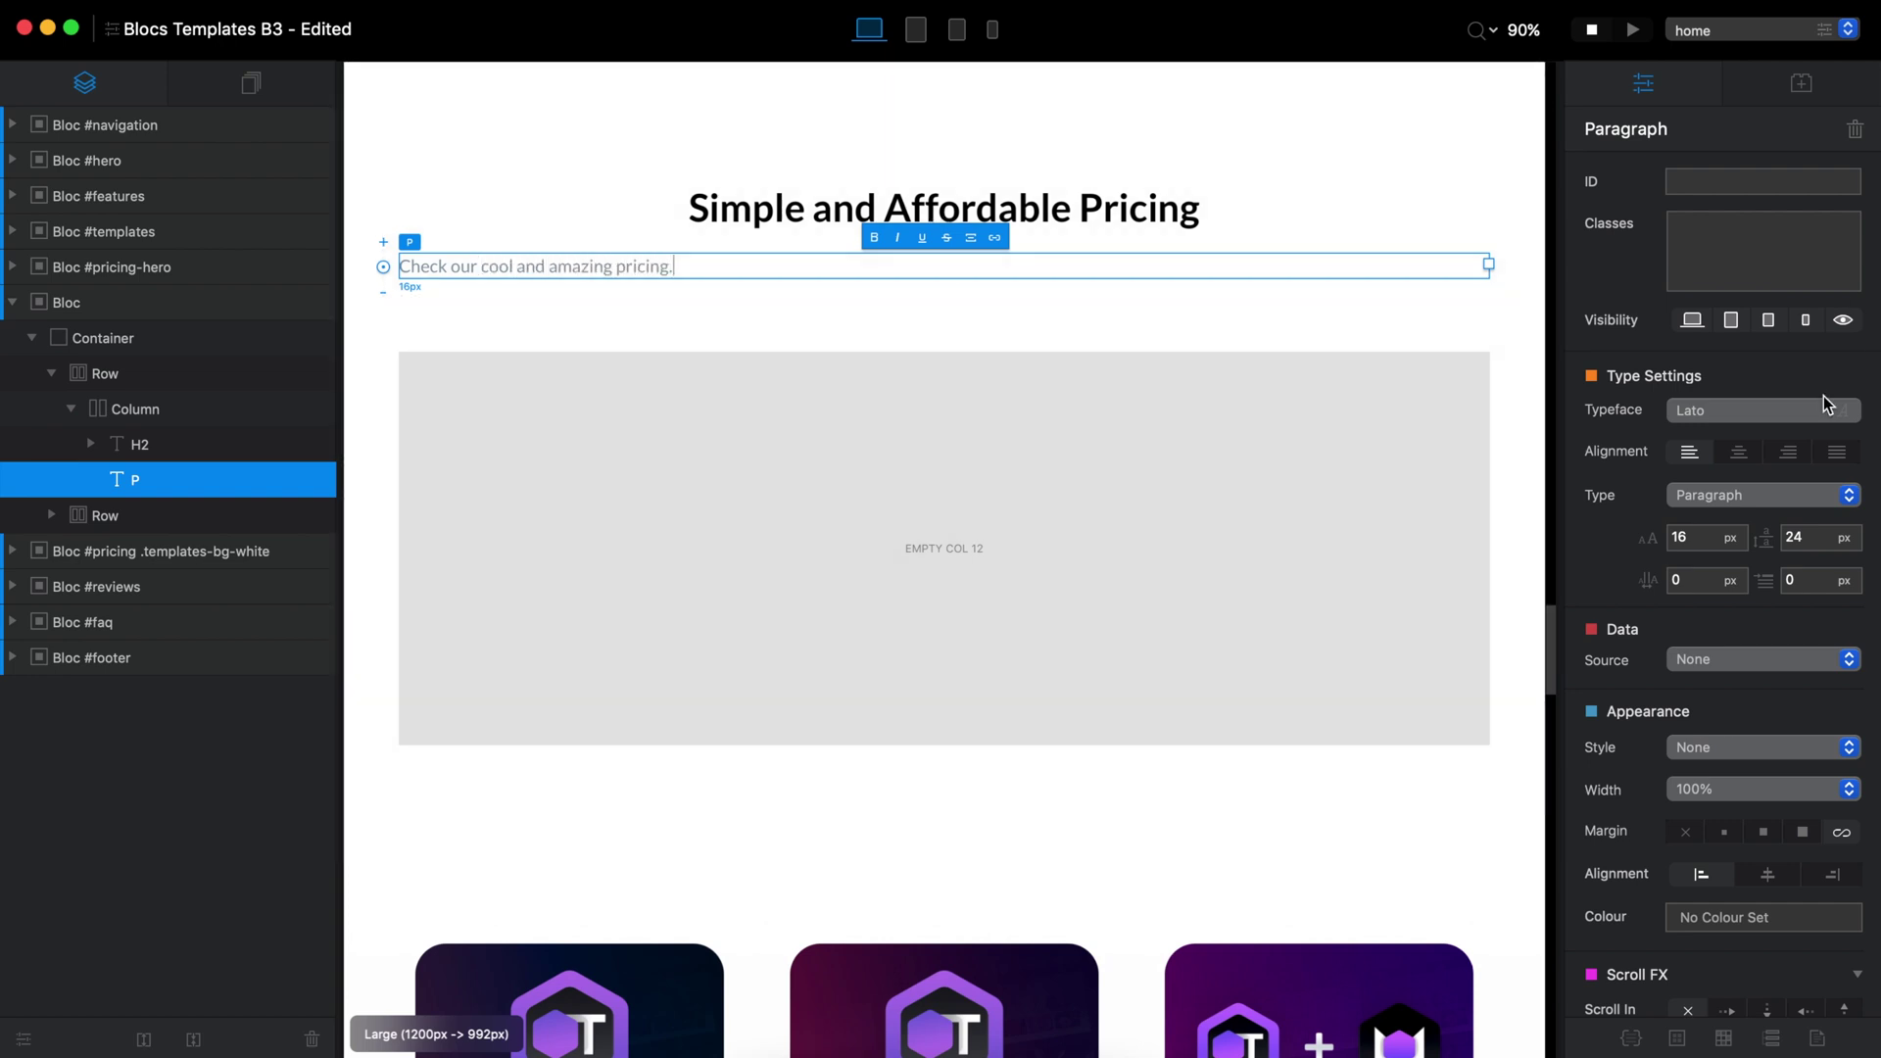
# Centre the paragraph text and set its colour to the #151515 swatch
pyautogui.click(1739, 453)
pyautogui.click(1775, 921)
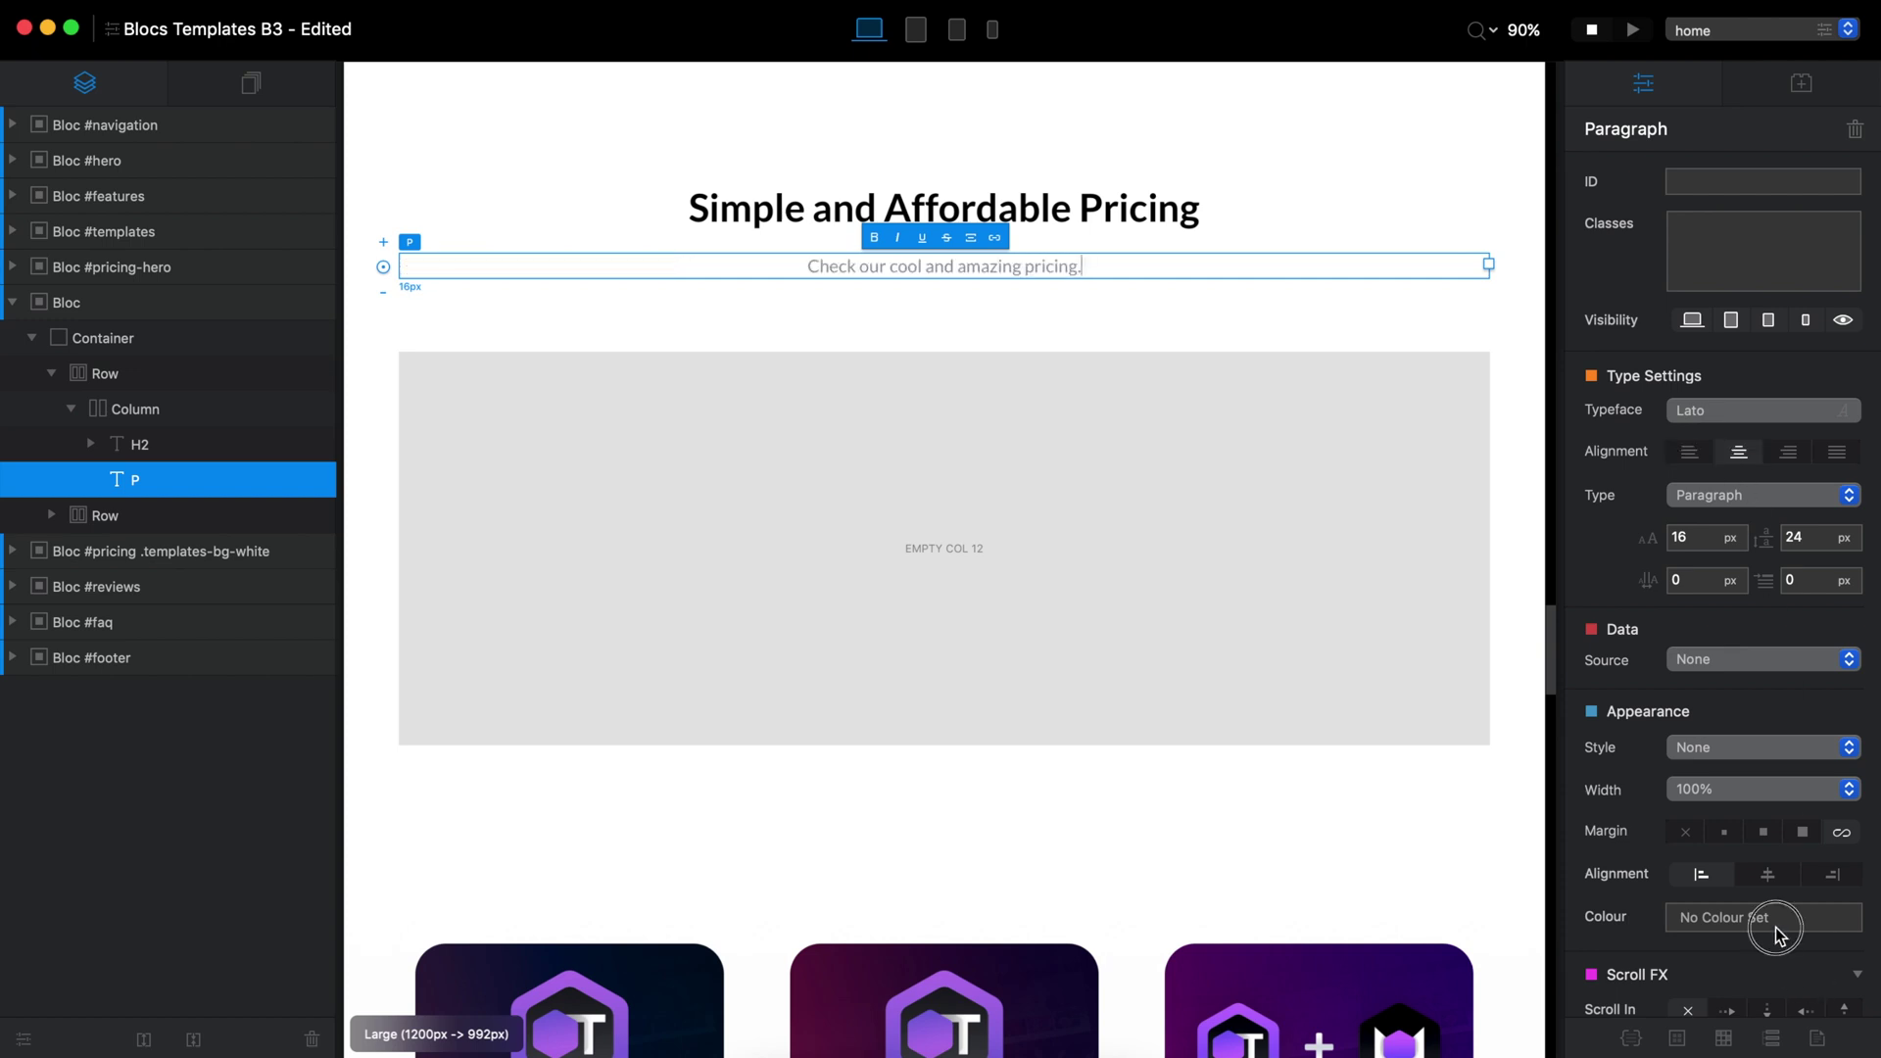
pyautogui.click(1043, 766)
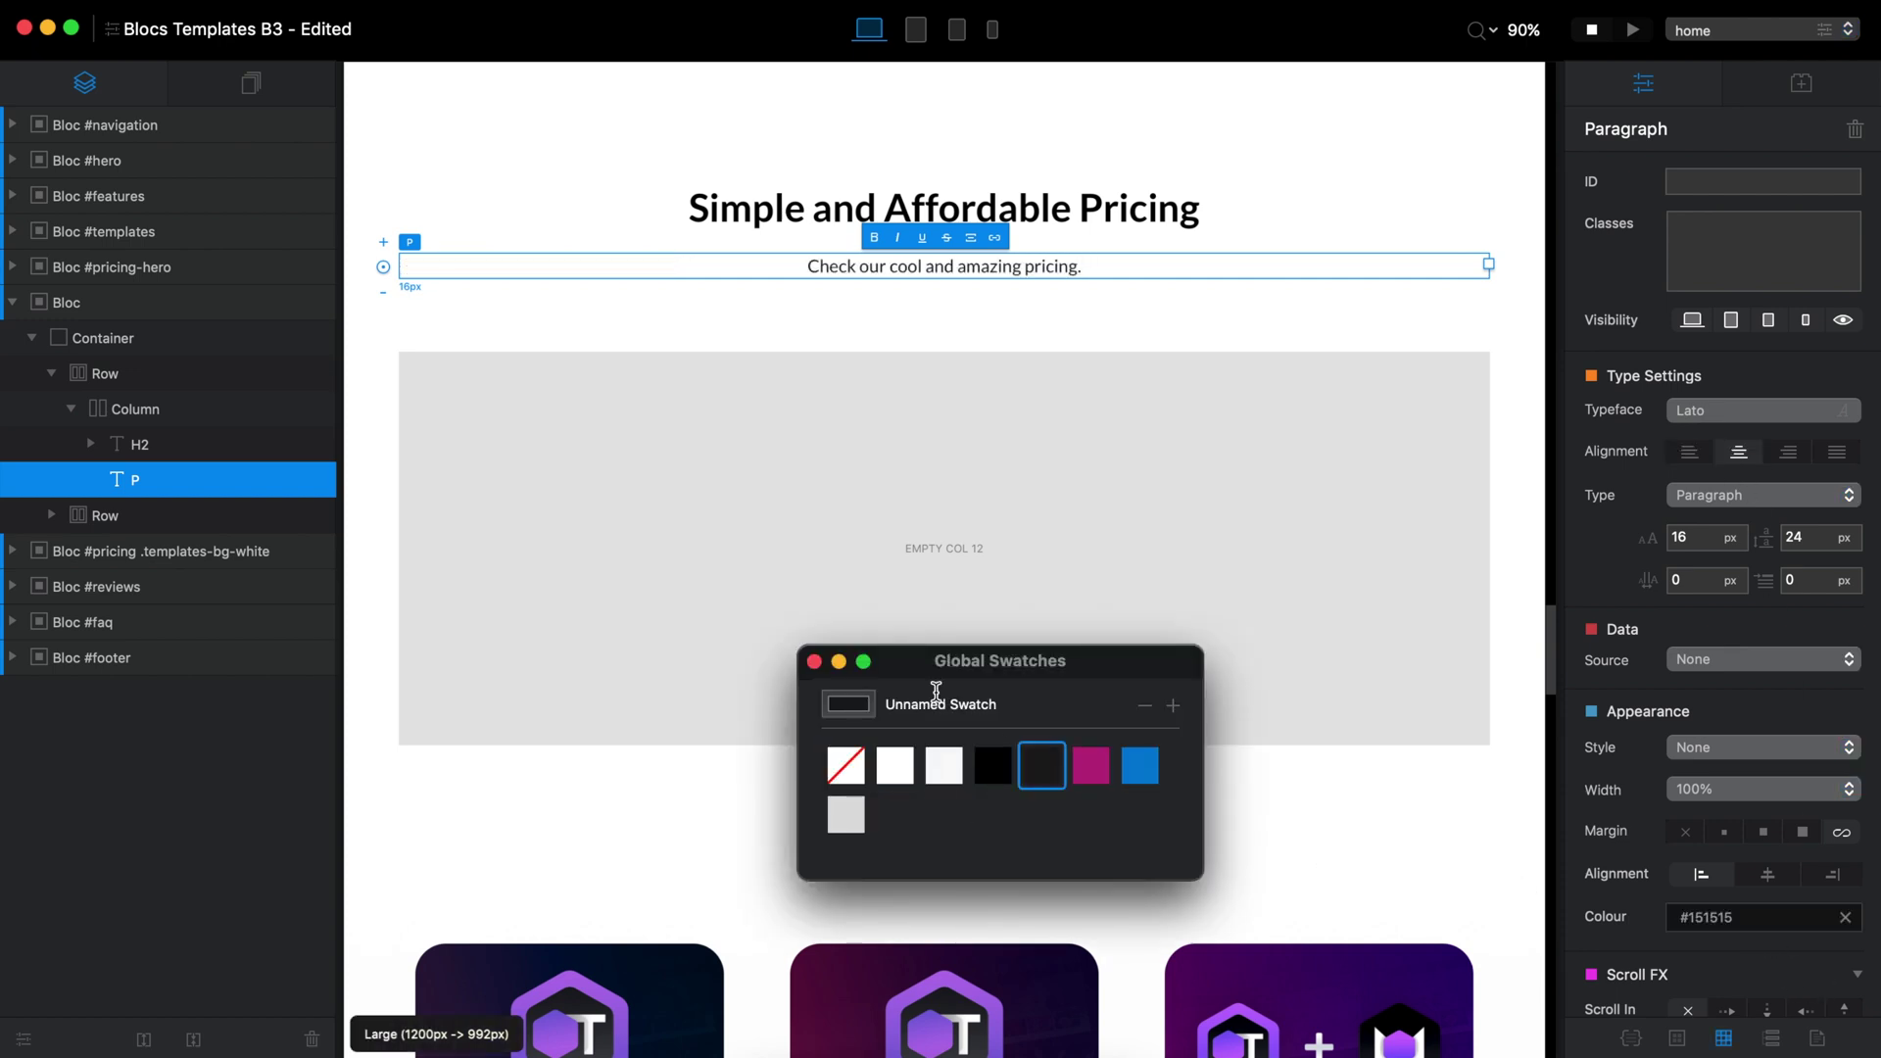
pyautogui.click(814, 662)
# Insert a button below the paragraph in the same column
pyautogui.click(1279, 211)
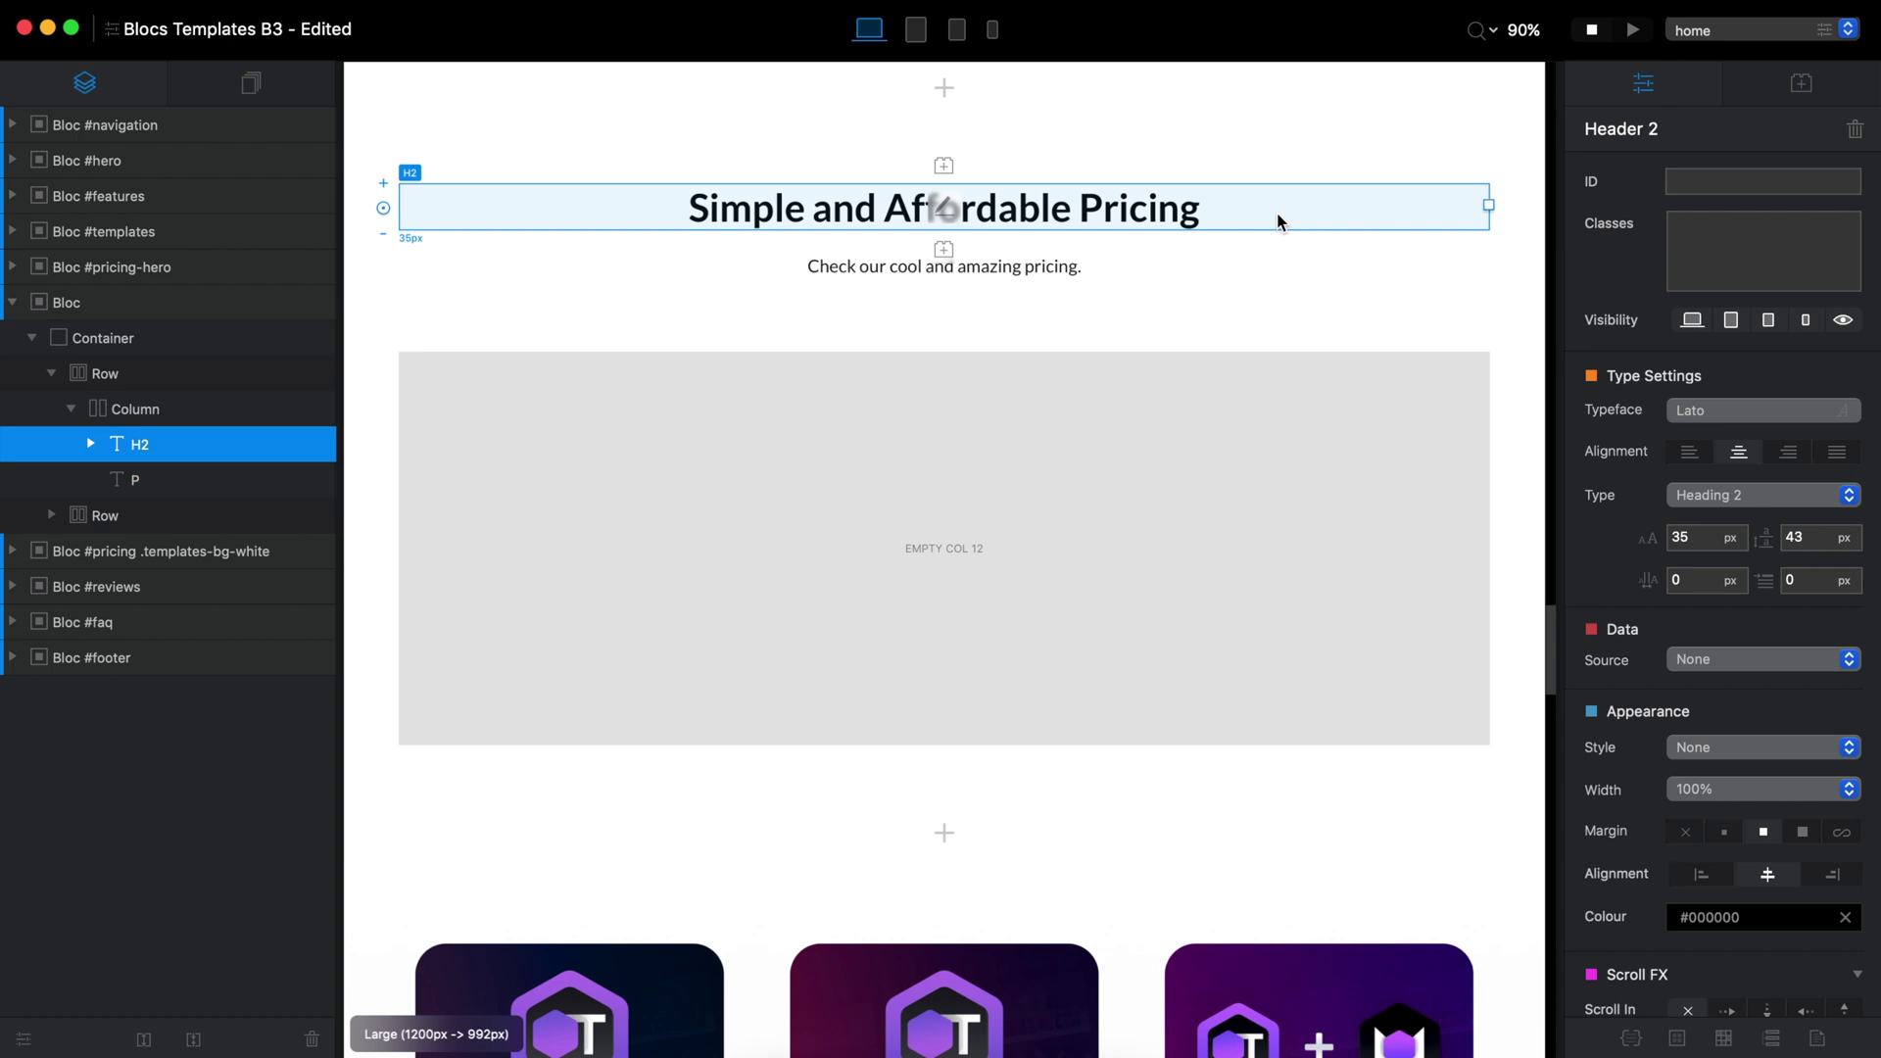
pyautogui.click(1133, 271)
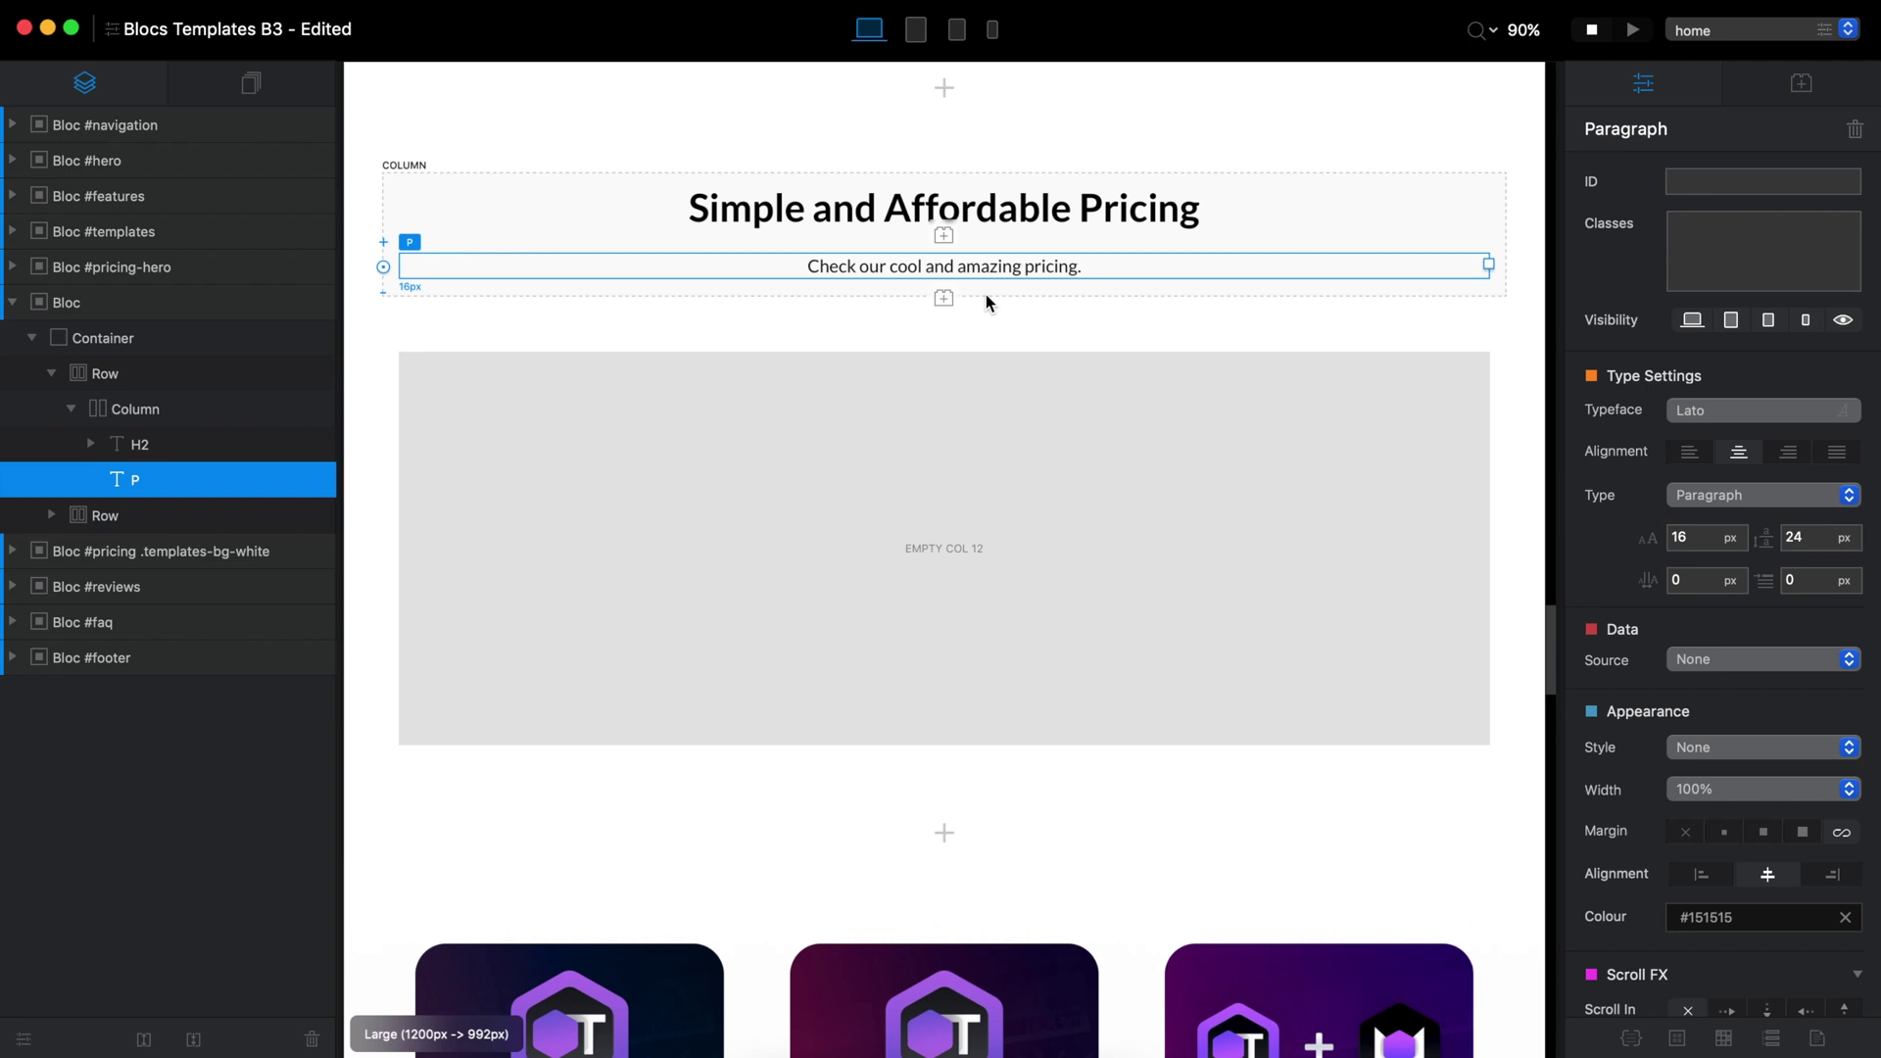
pyautogui.click(942, 298)
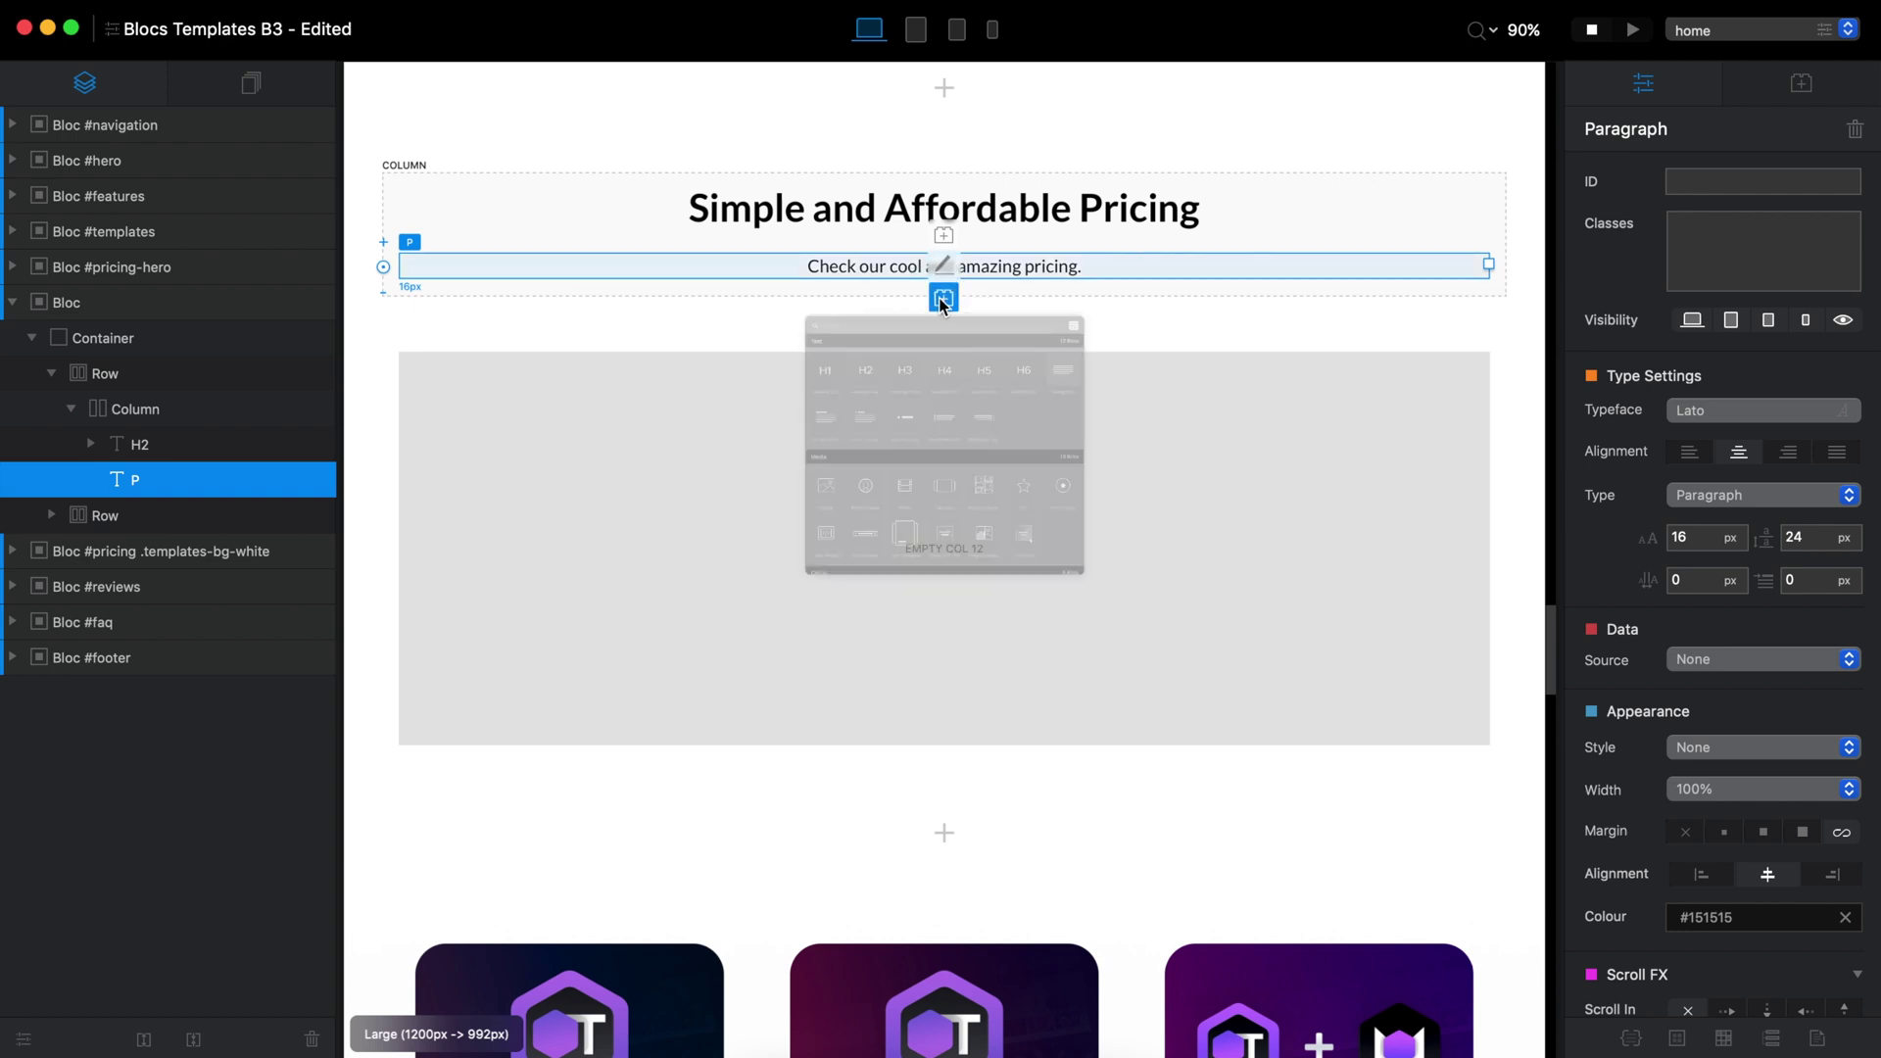
pyautogui.write('bu')
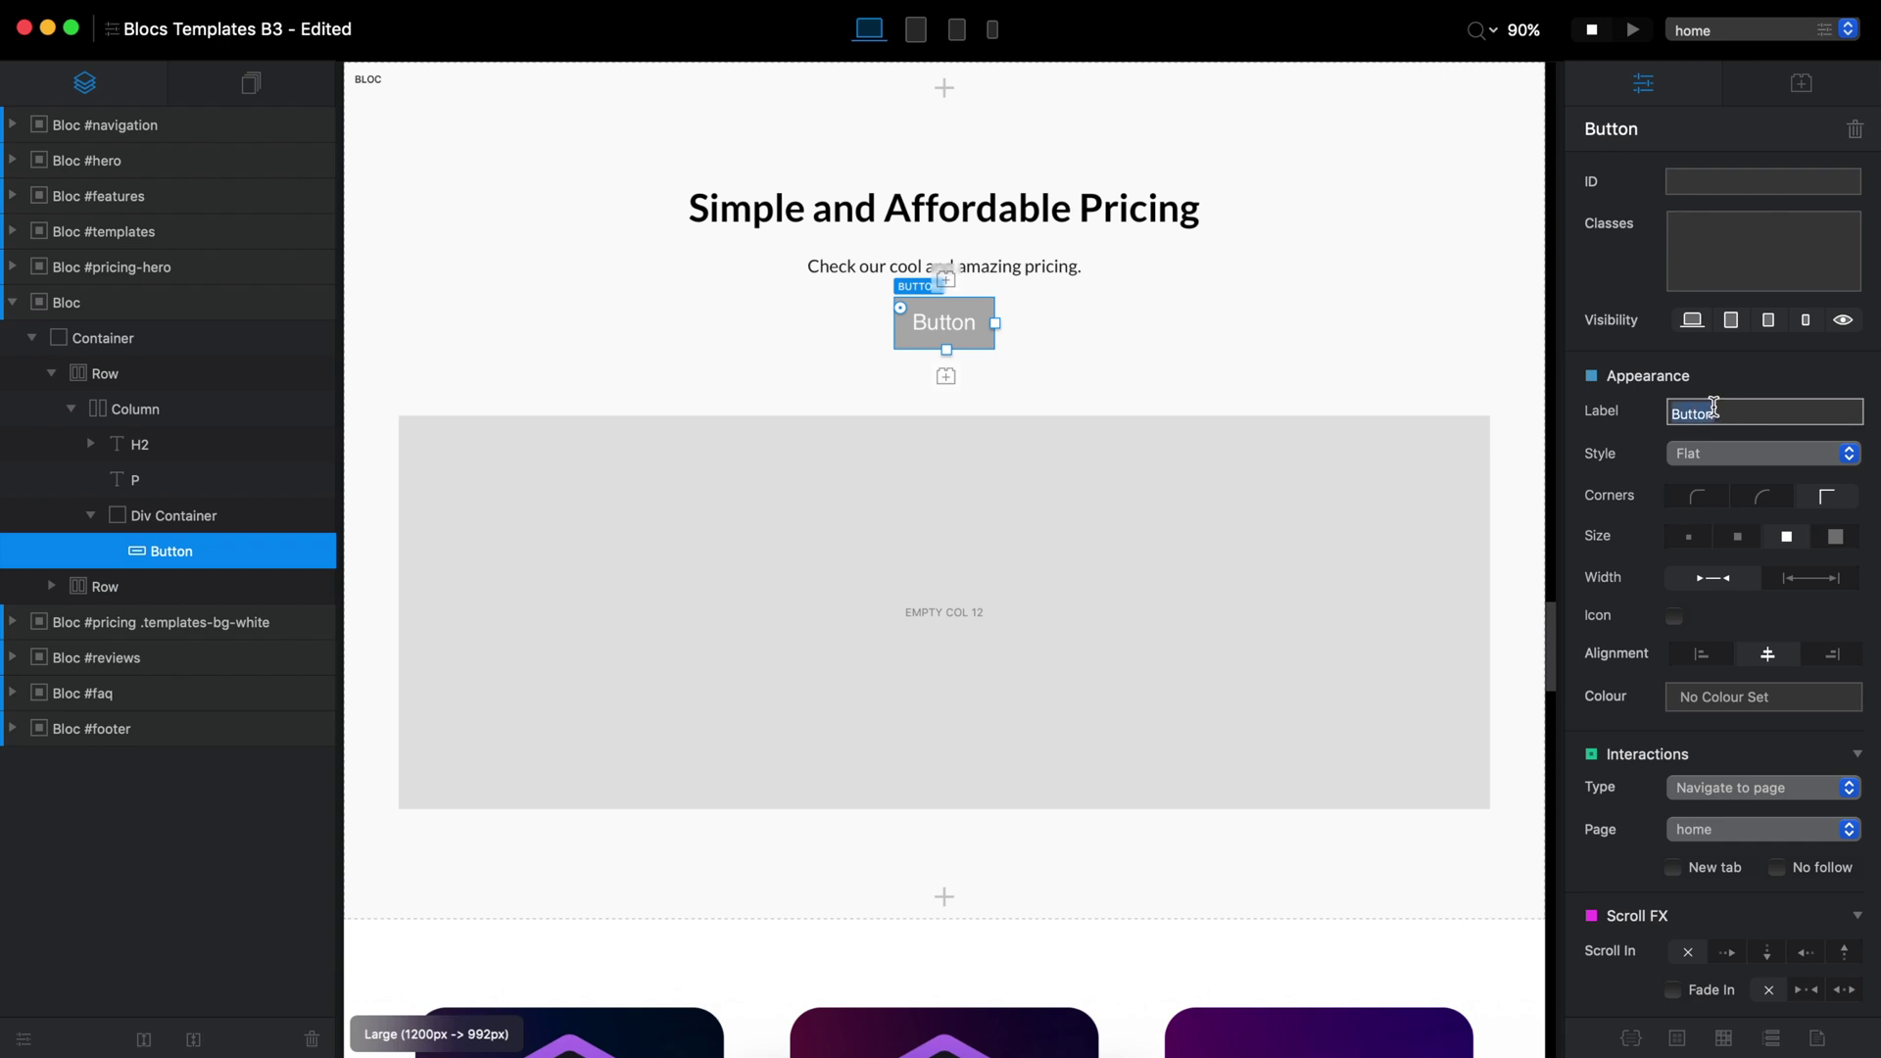
# Change the new button's label to "Monthly / Annual"
pyautogui.press('BackSpace')
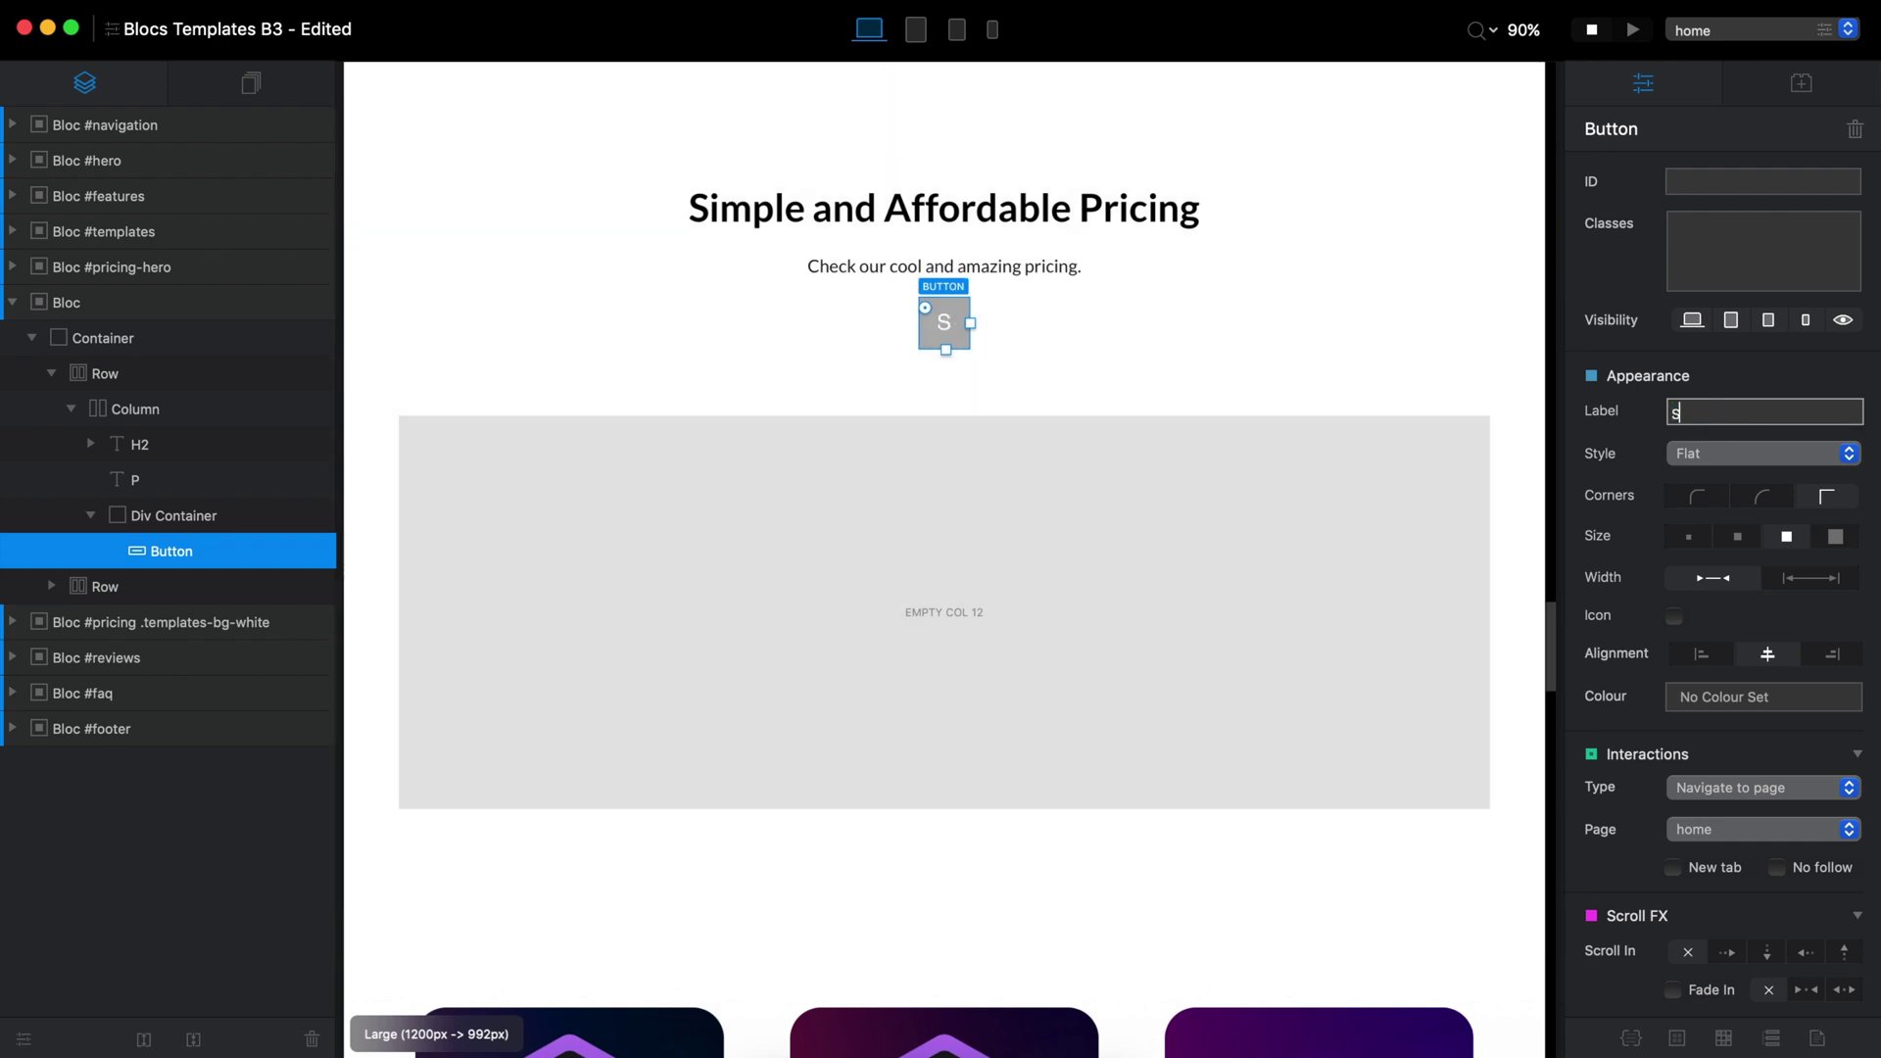
pyautogui.write('M')
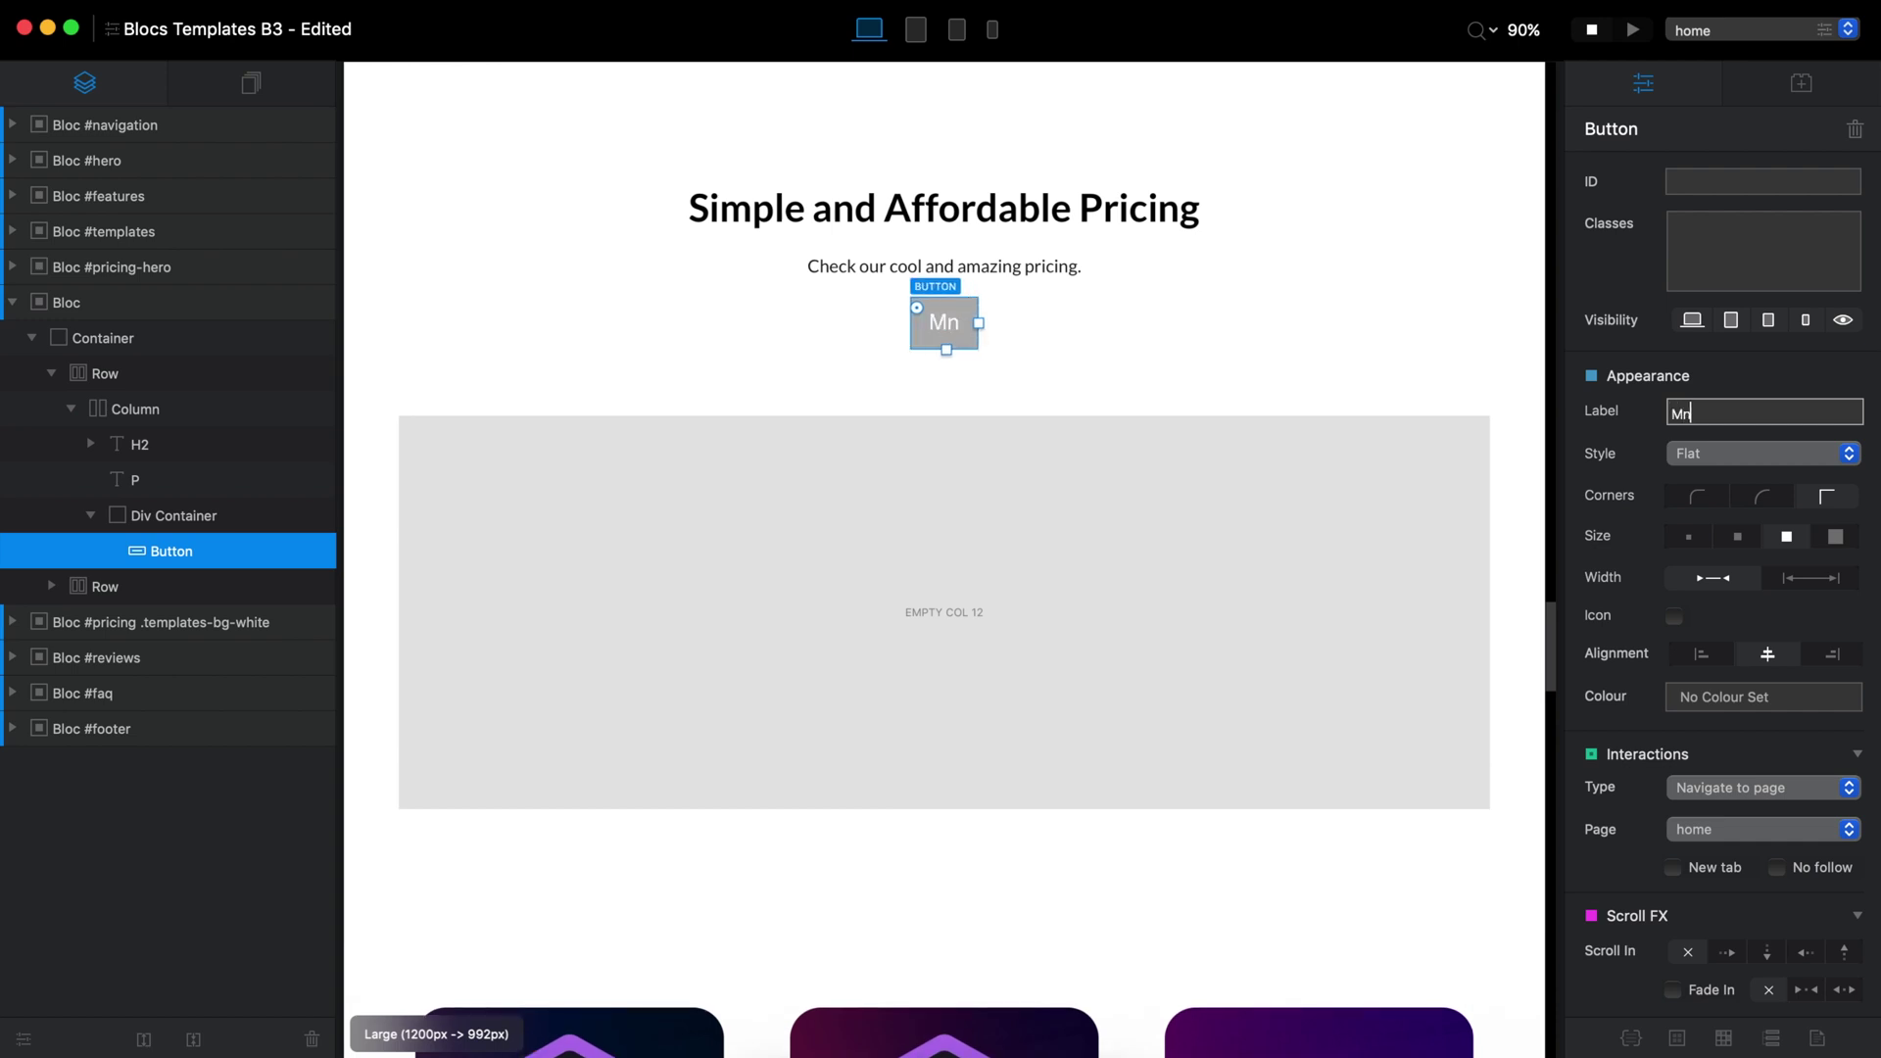
pyautogui.write('onthly / A')
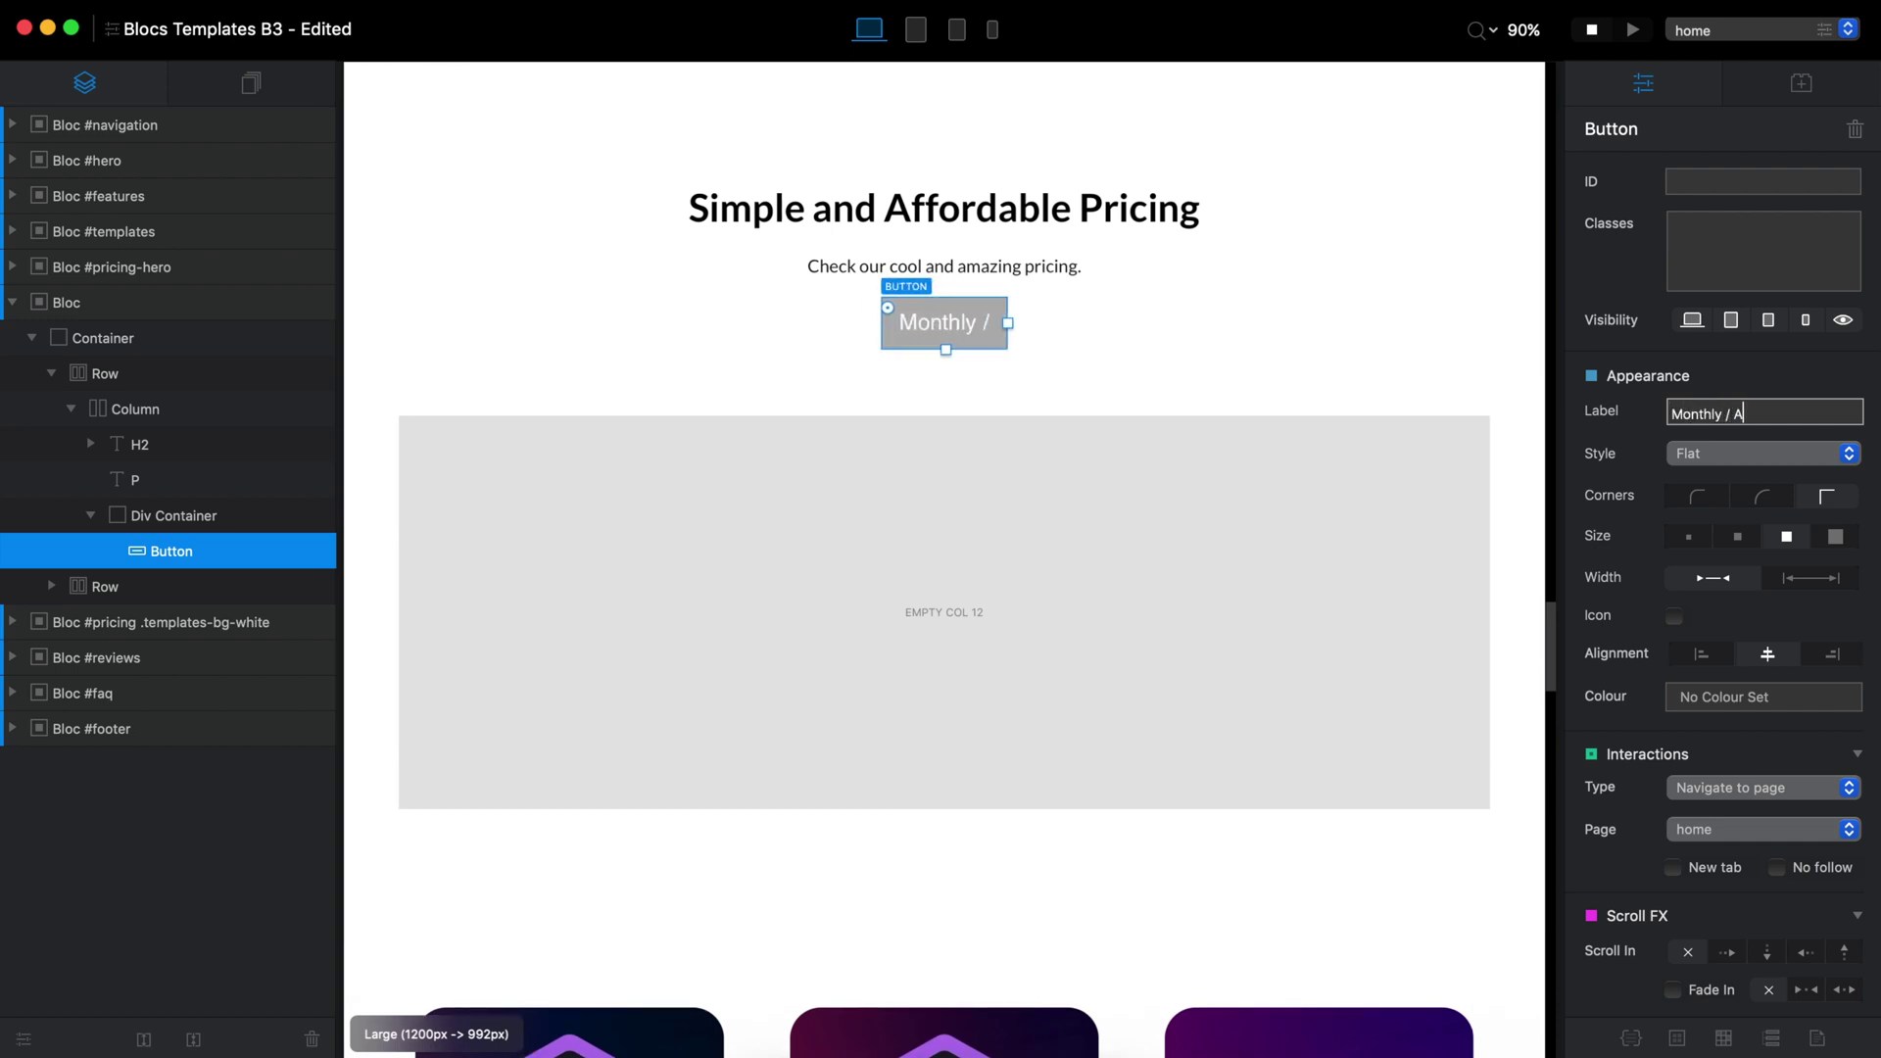
pyautogui.write('nnual')
# Apply the existing blue-button class to the "Monthly / Annual" button
pyautogui.click(1778, 263)
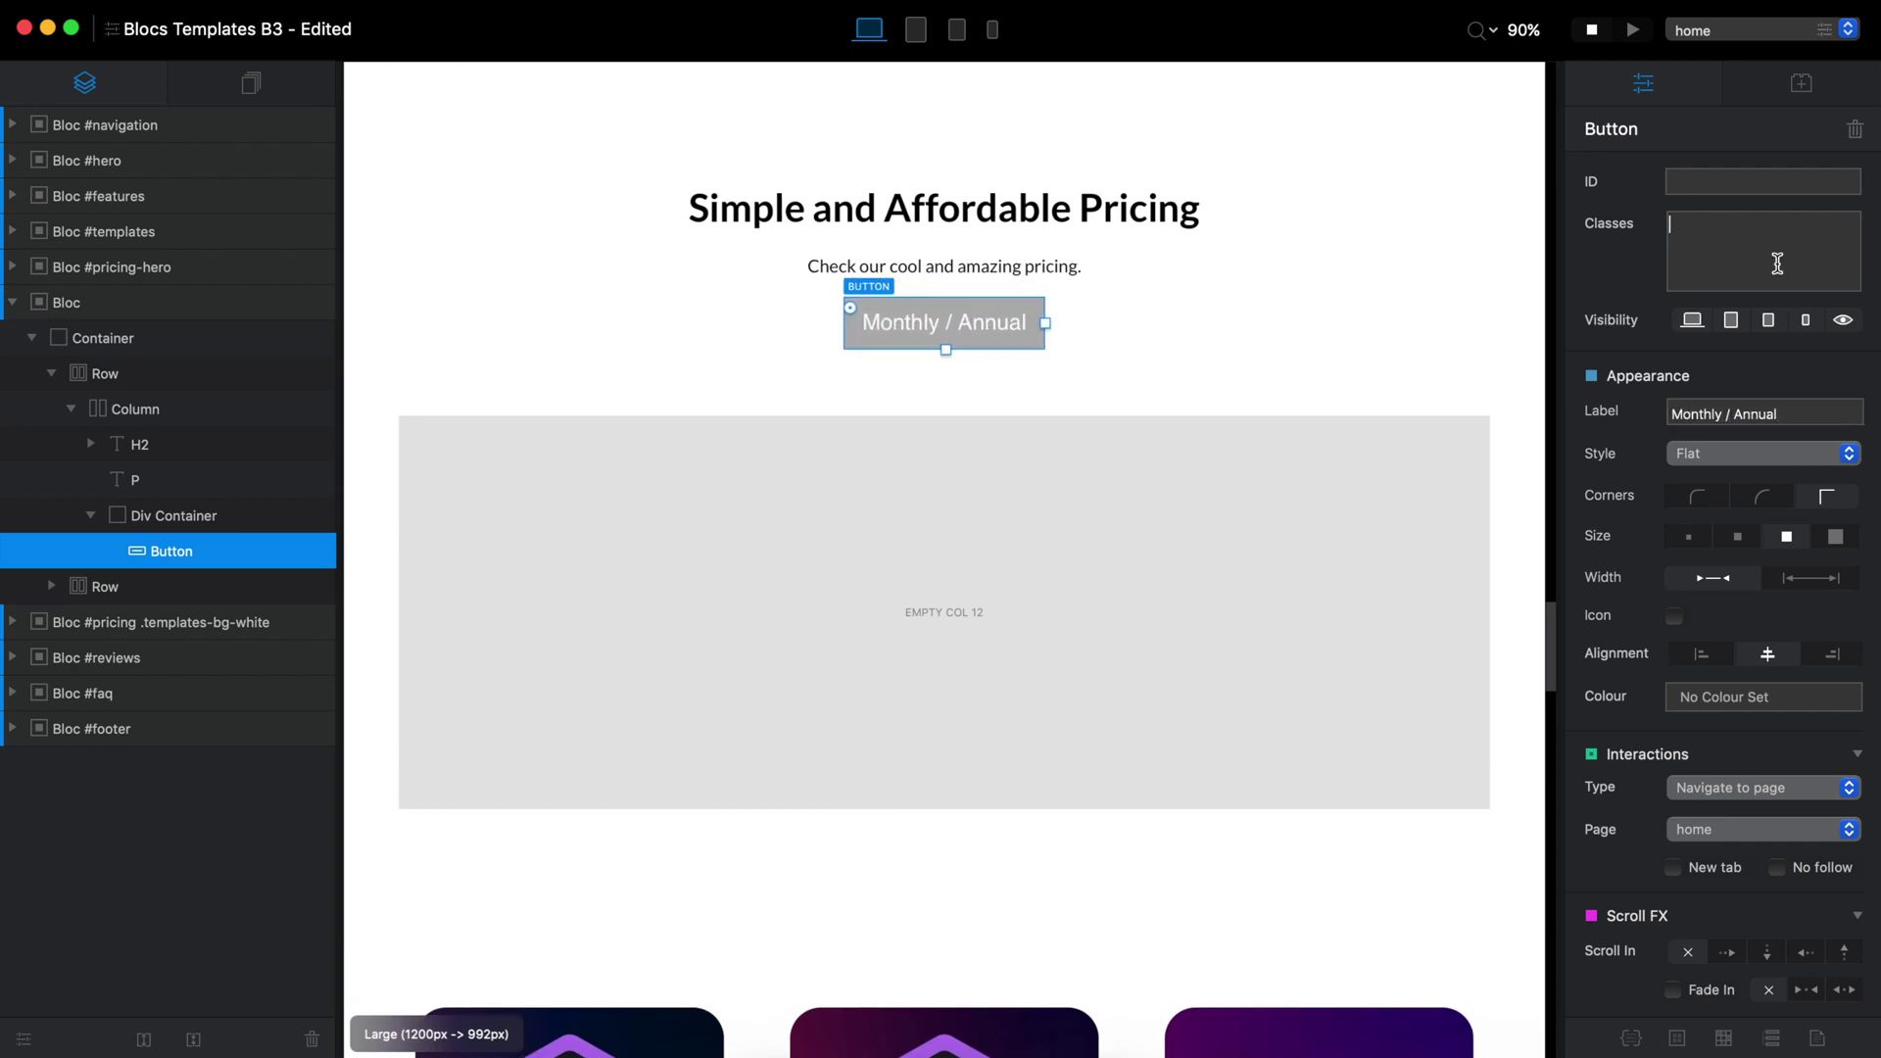
pyautogui.write('bu')
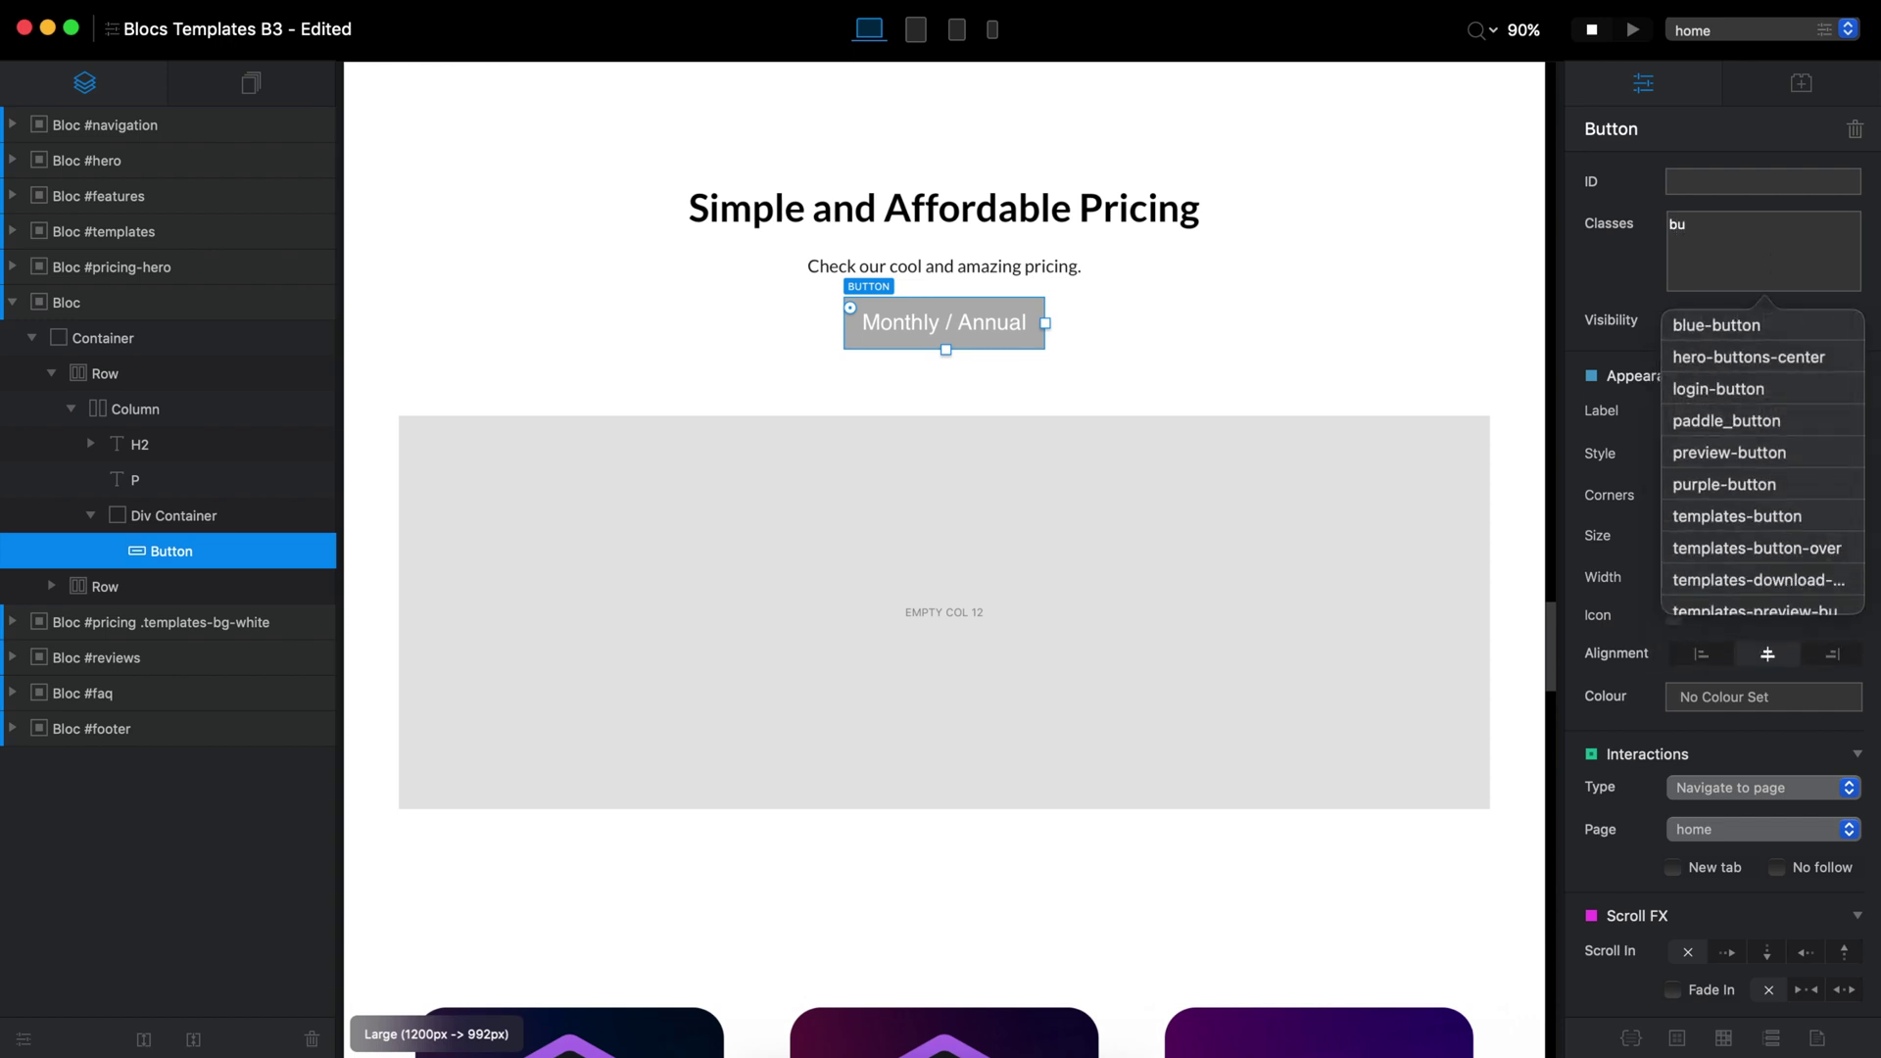
pyautogui.click(1764, 326)
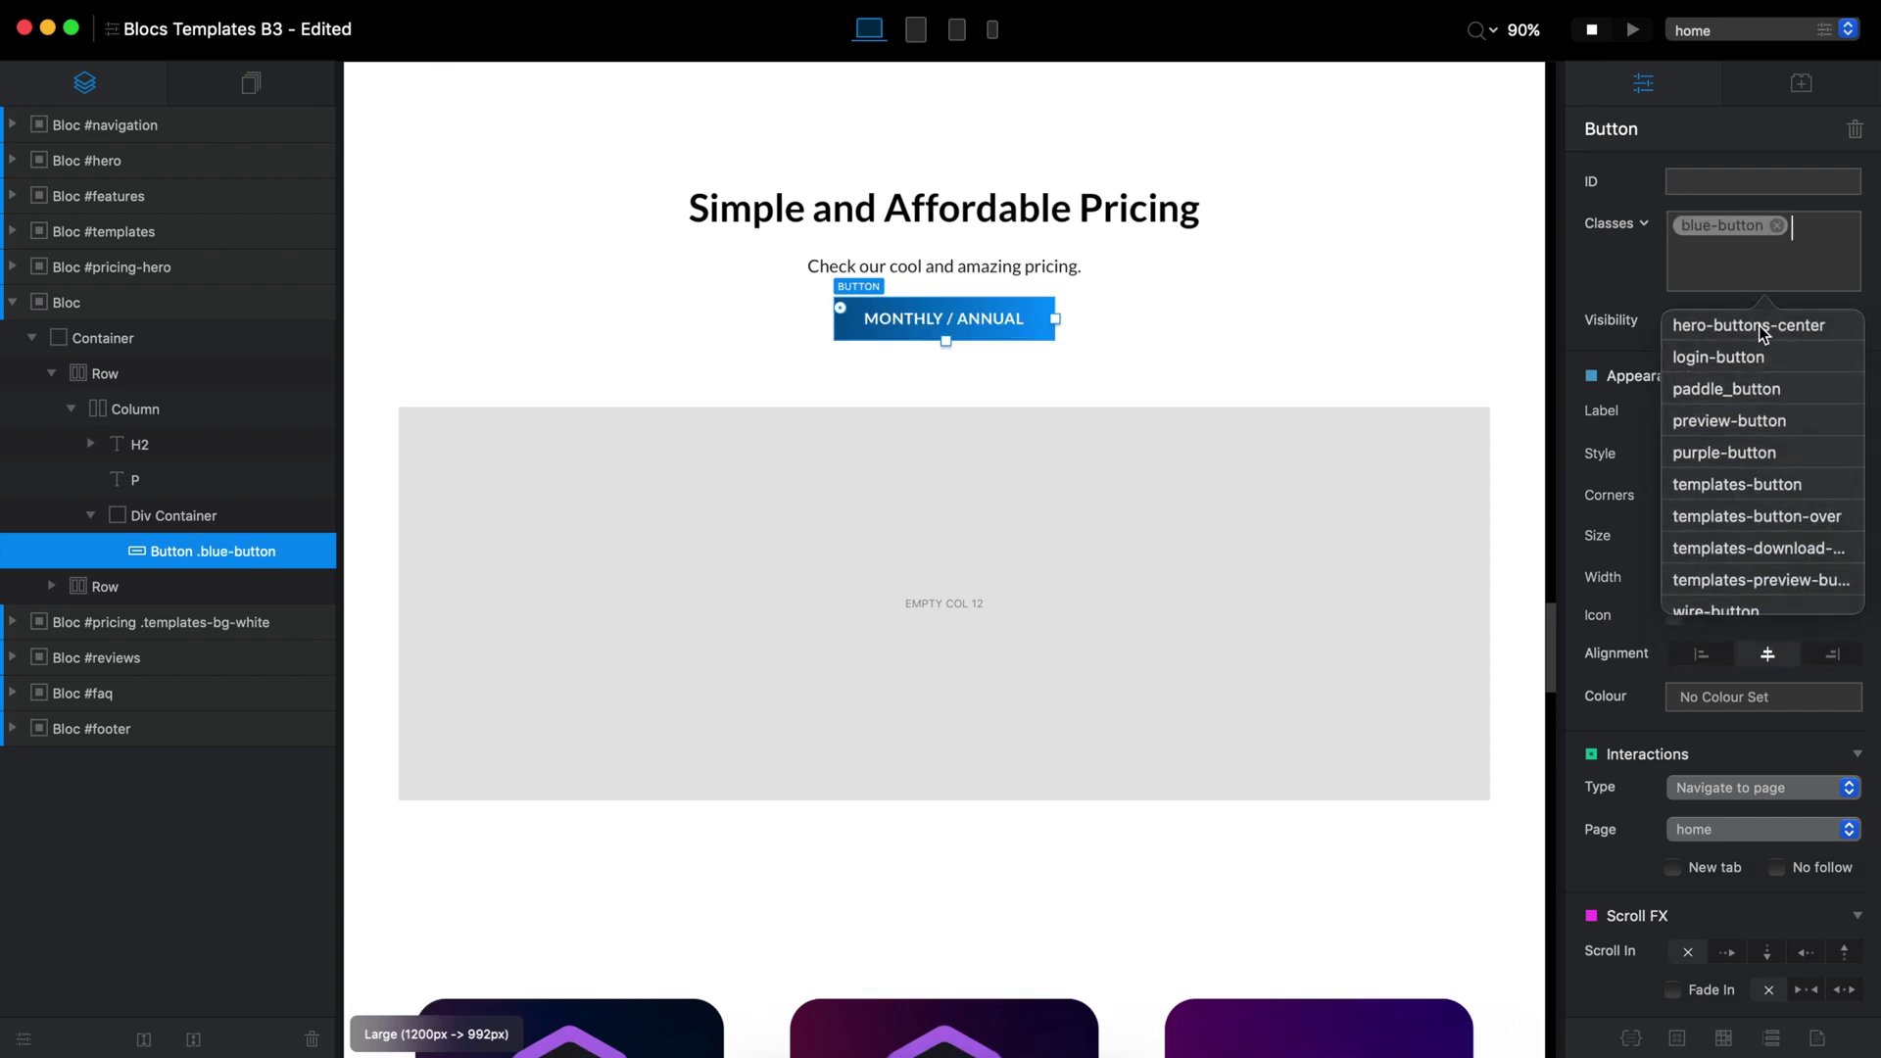
# Set the empty column below the button to width 4 and insert a centred Heading One reading "Tier 1"
pyautogui.click(966, 572)
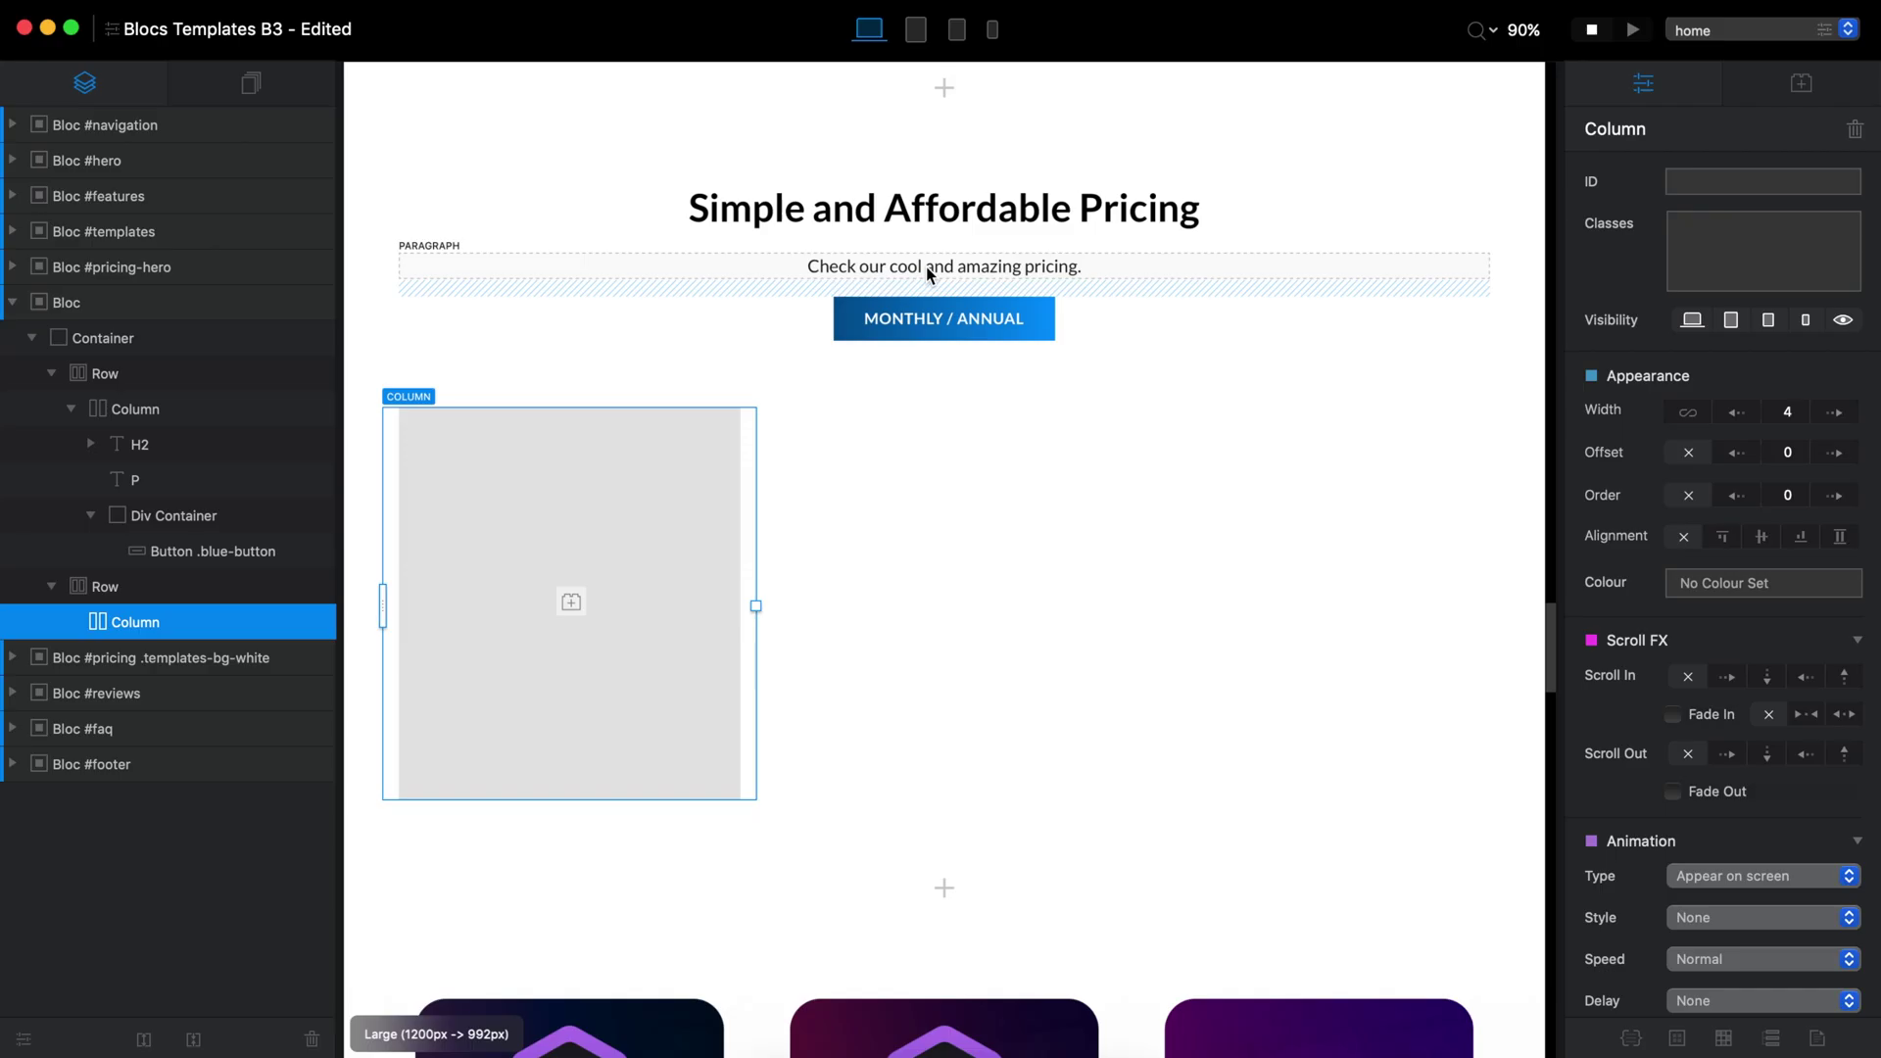
pyautogui.click(571, 601)
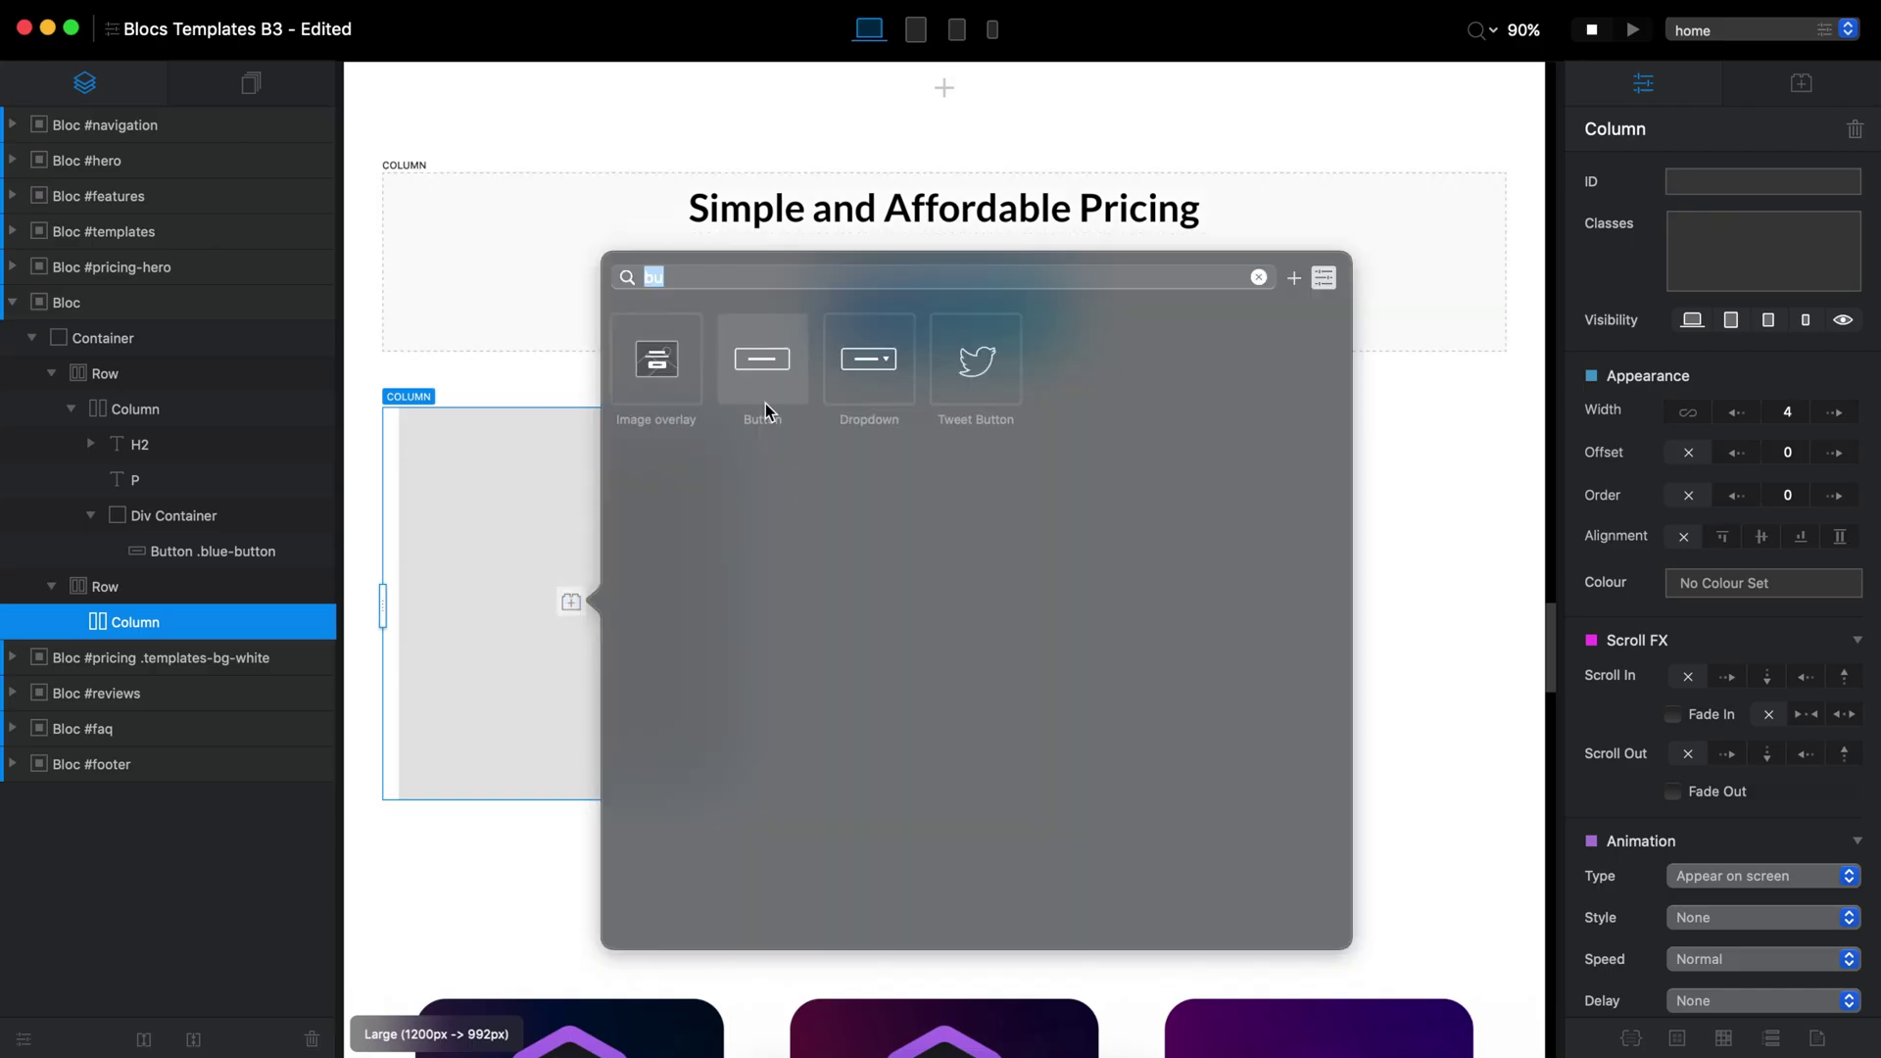
pyautogui.click(767, 403)
pyautogui.write('Tier 1')
pyautogui.click(1739, 451)
# Add a paragraph reading "Feature 1" under the "Tier 1" heading and duplicate it three times
pyautogui.press('Return')
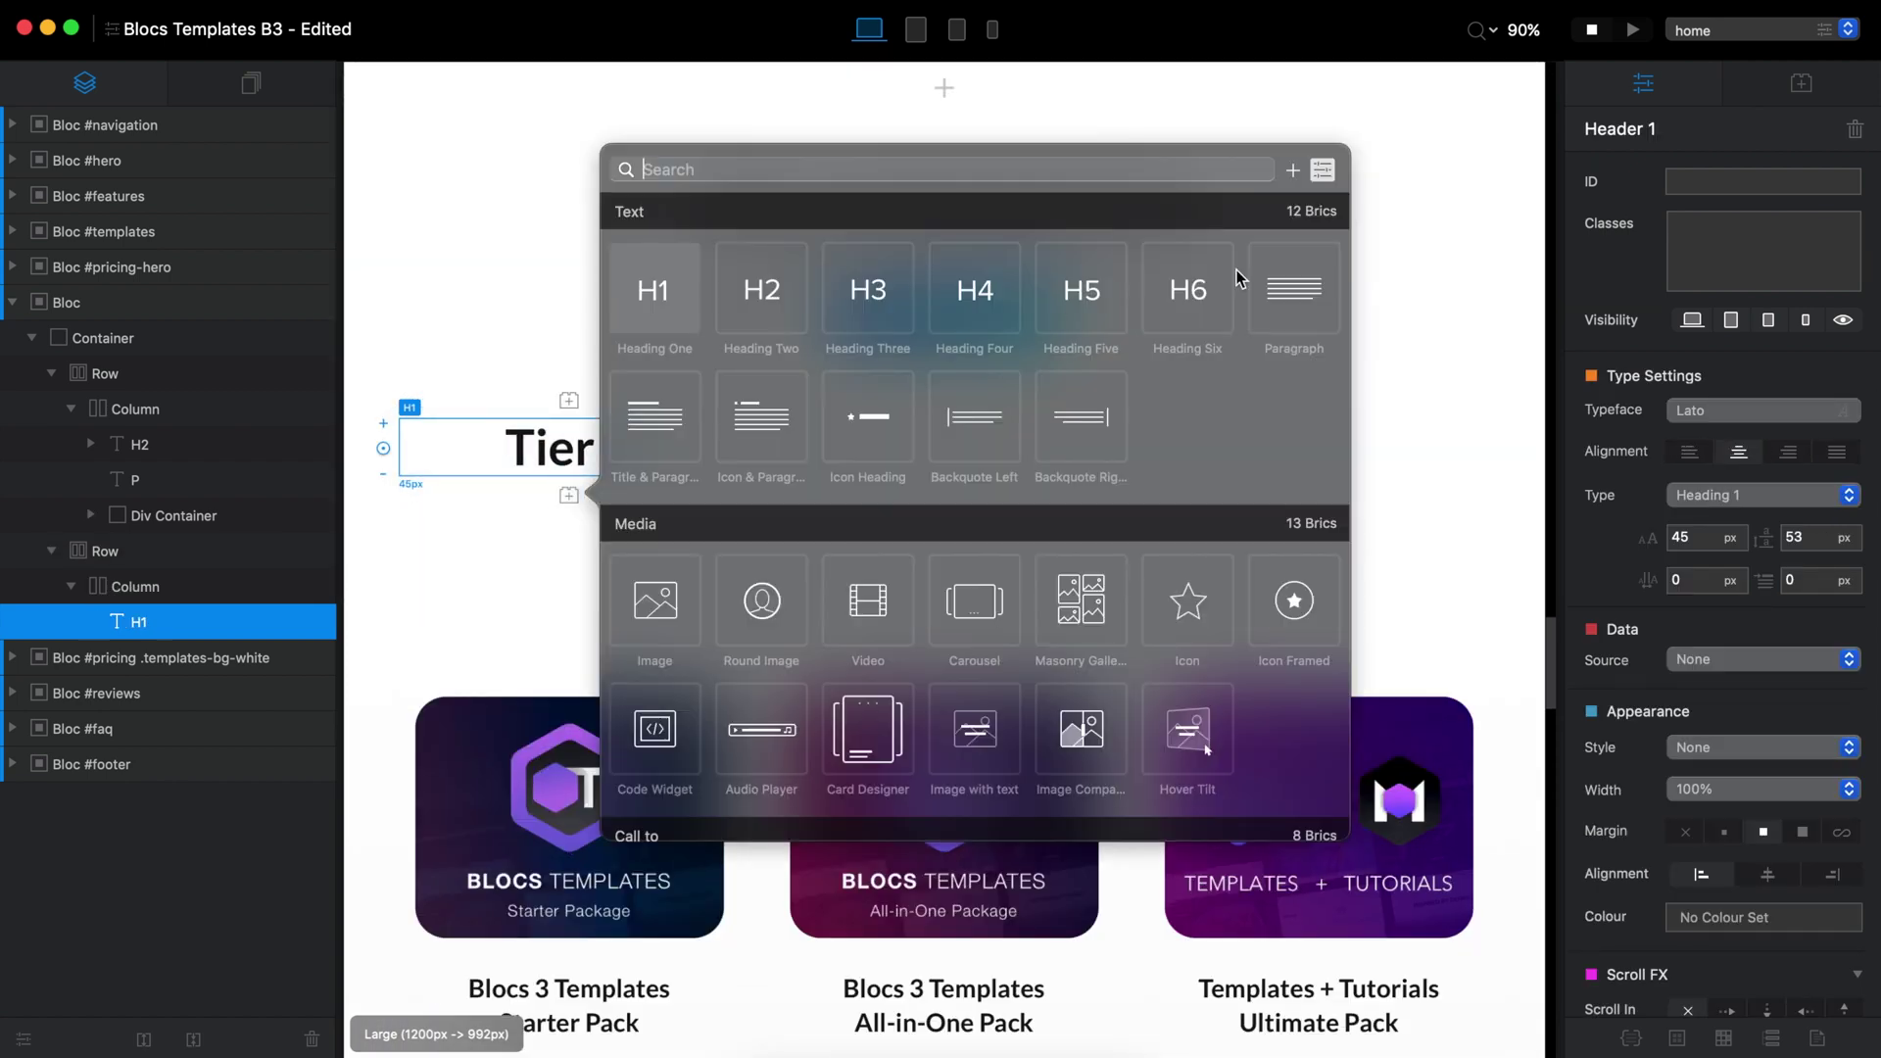
pyautogui.press('Return')
pyautogui.write('Feature 1')
pyautogui.press('super+d')
pyautogui.press('super+d')
pyautogui.press('super+d')
# Insert a Heading Three reading "$10 / month" below the last feature paragraph
pyautogui.click(568, 607)
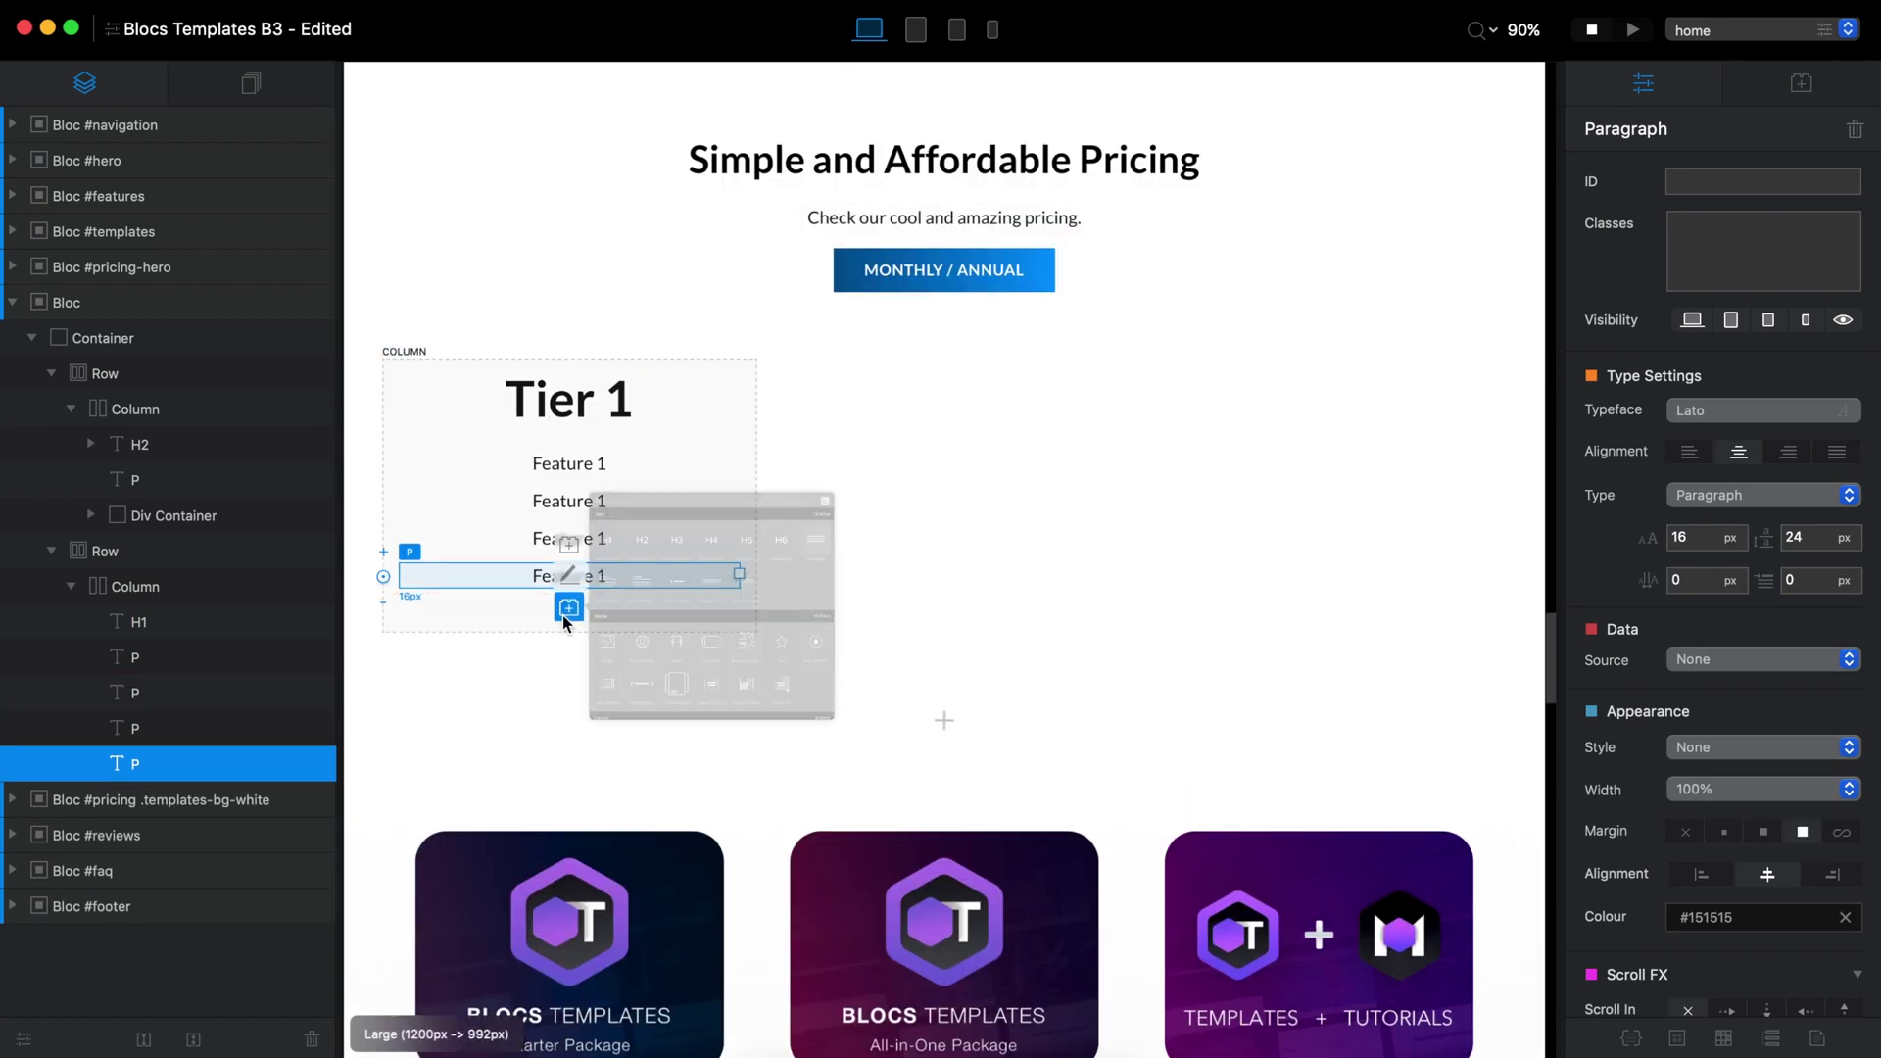
pyautogui.click(892, 432)
pyautogui.write('10 /')
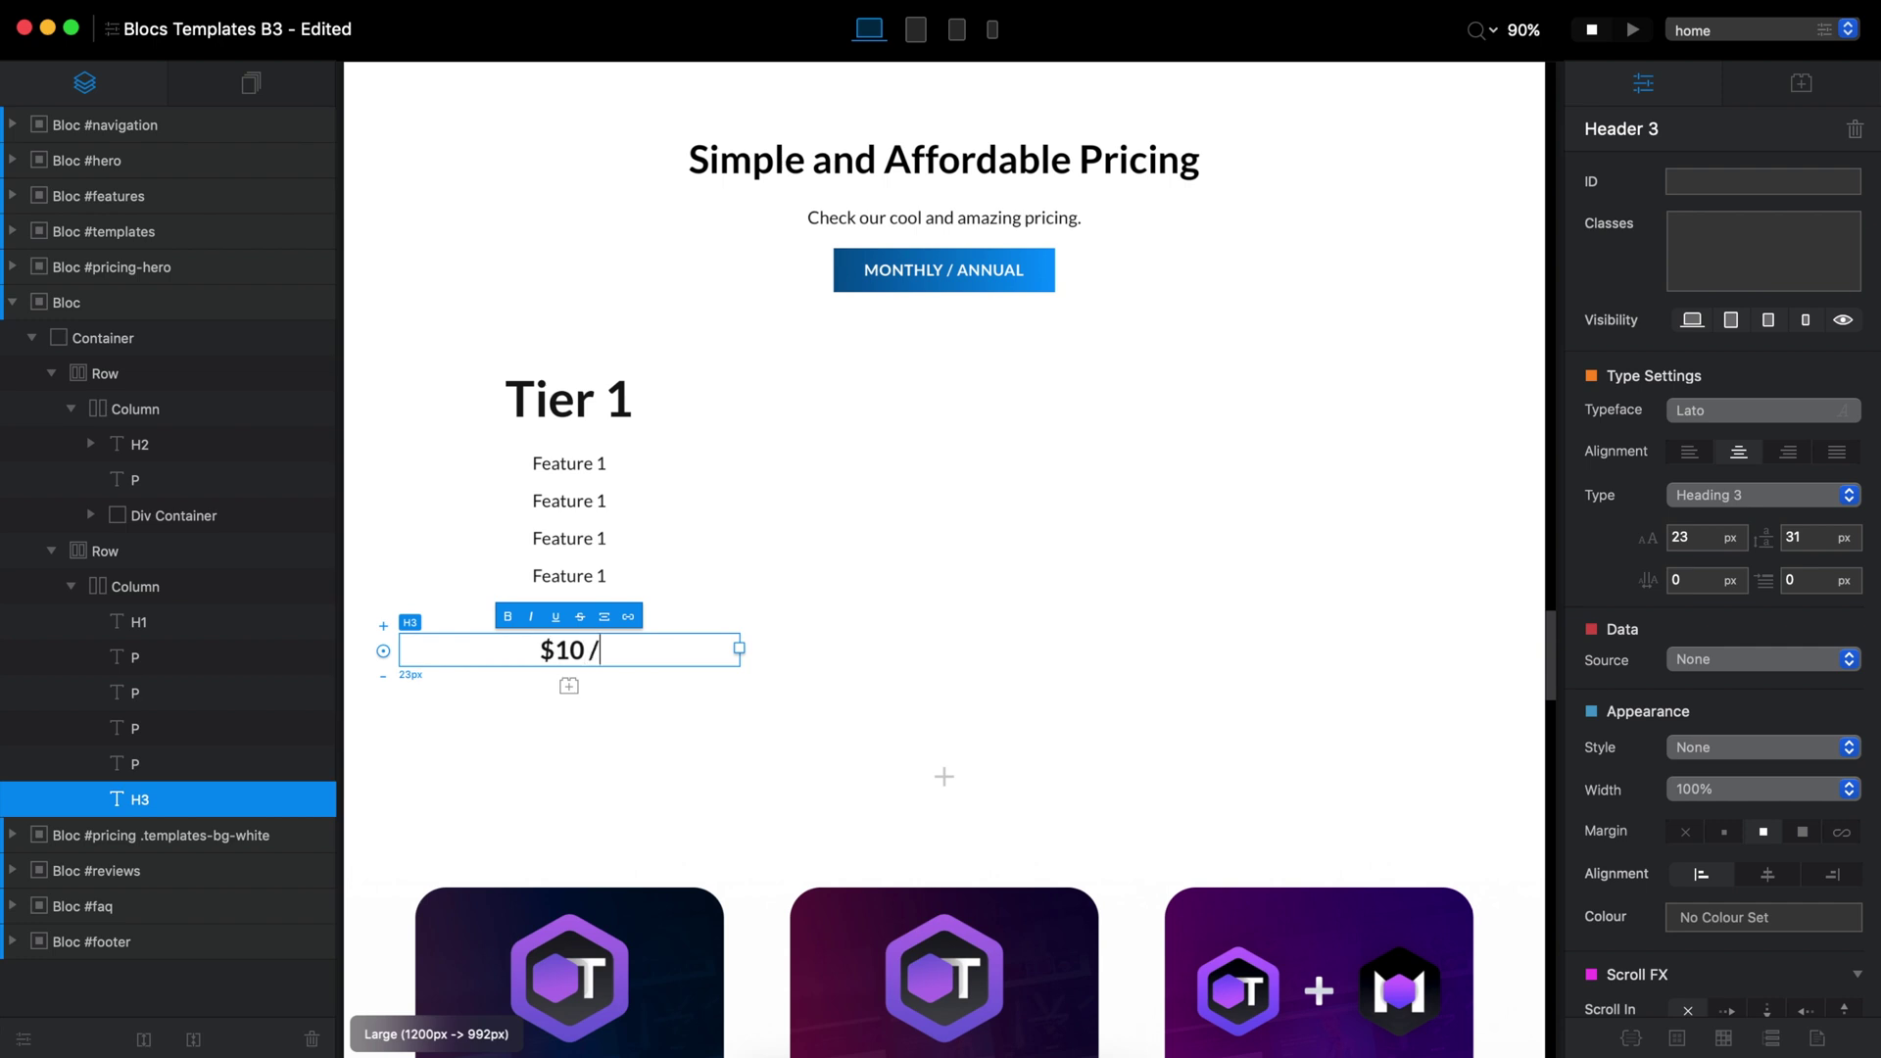
pyautogui.write(' month')
# Make the "/ month" part of the price small text and remove the price heading's margin
pyautogui.hotkey('shift', 'alt', 'Left')
pyautogui.hotkey('shift', 'alt', 'Left')
pyautogui.click(603, 616)
pyautogui.press('Escape')
pyautogui.click(1686, 832)
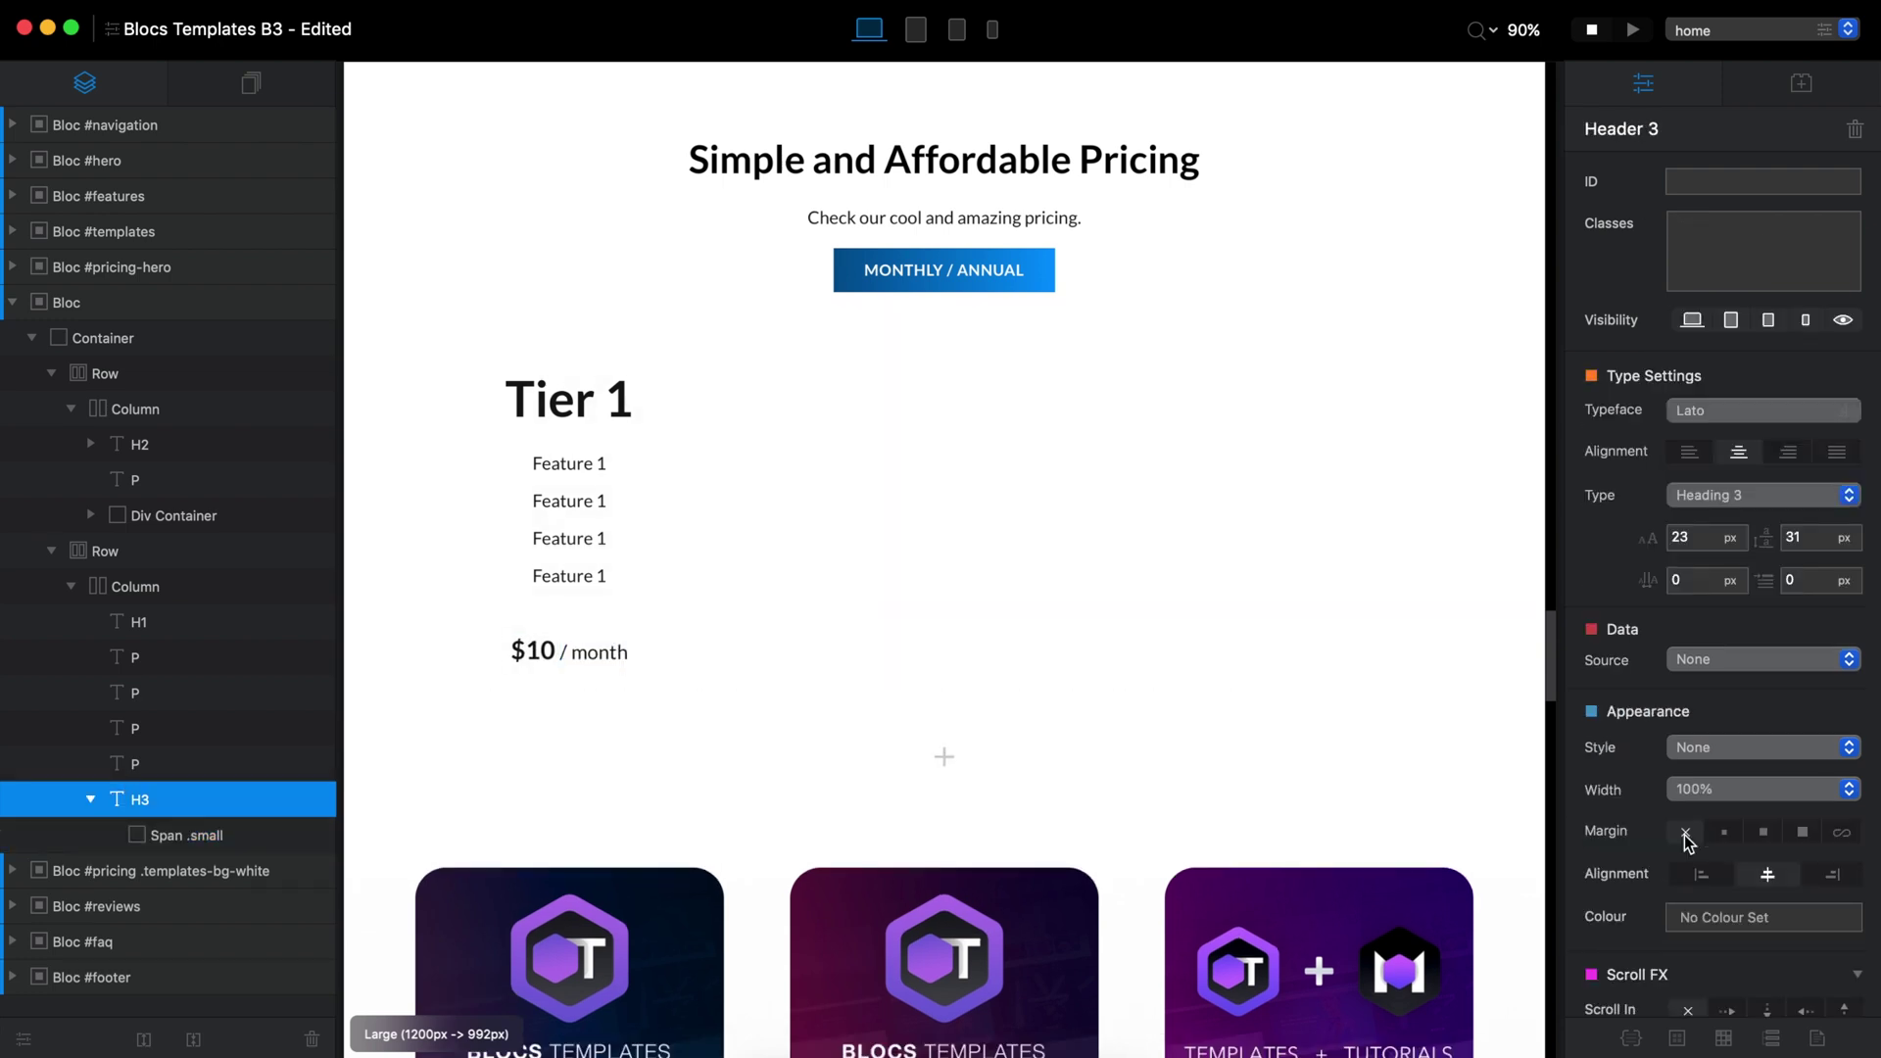
# Duplicate the "$10 / month" heading and change the copy's text to "$100 / year"
pyautogui.press('super+d')
pyautogui.scroll(-5, 715, 703)
pyautogui.scroll(3, 710, 700)
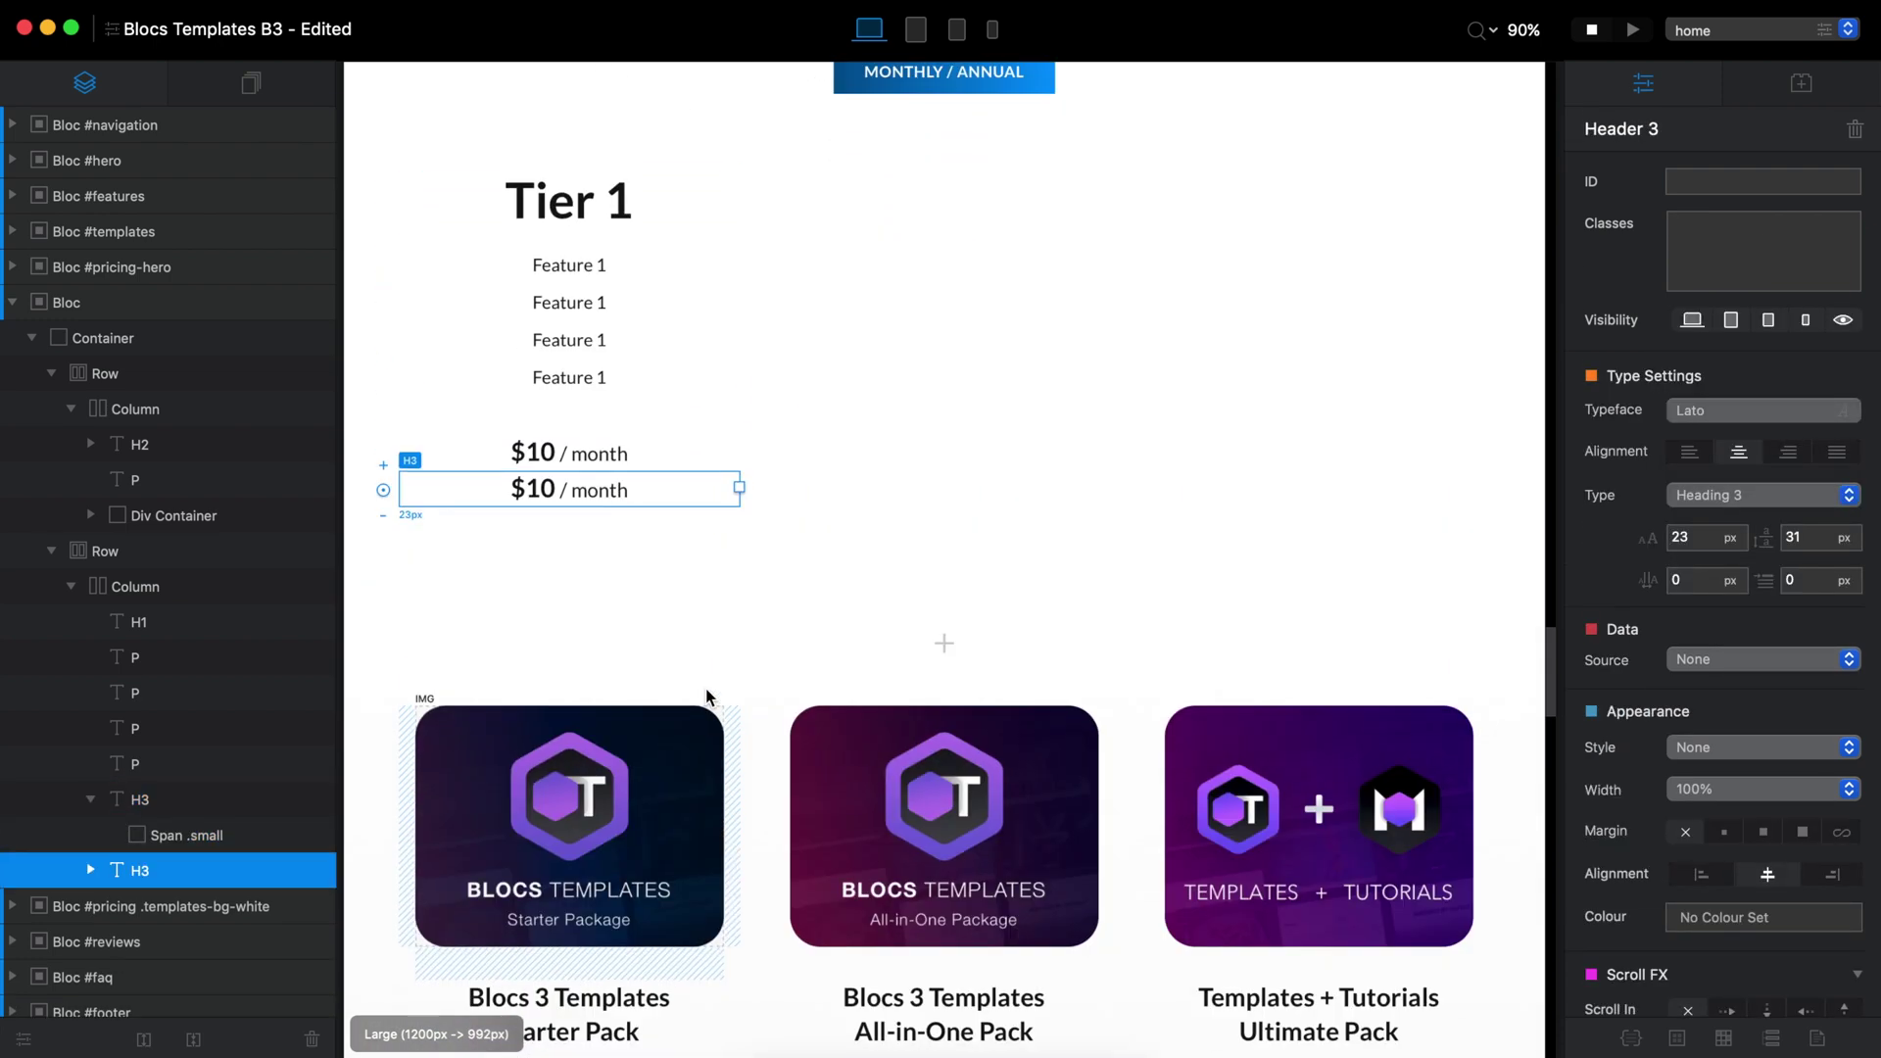
pyautogui.scroll(2, 707, 697)
pyautogui.doubleClick(542, 627)
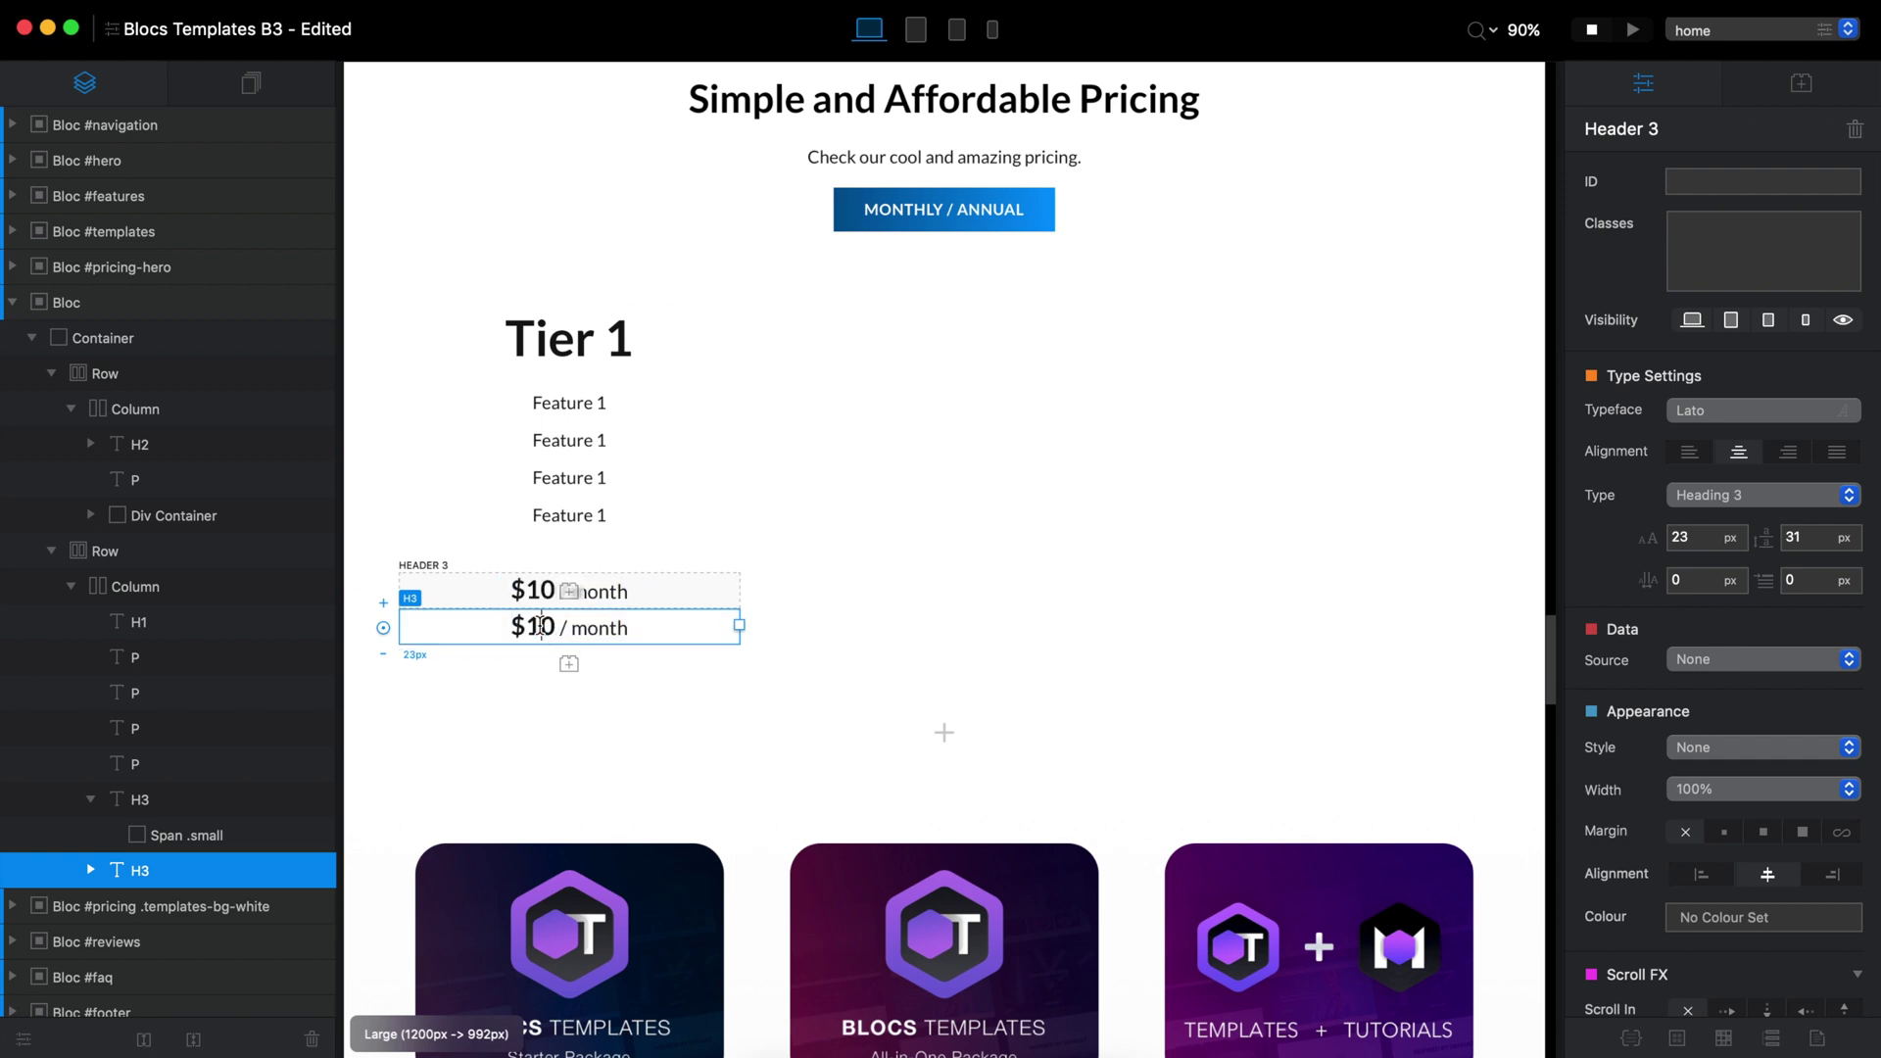
pyautogui.write('0')
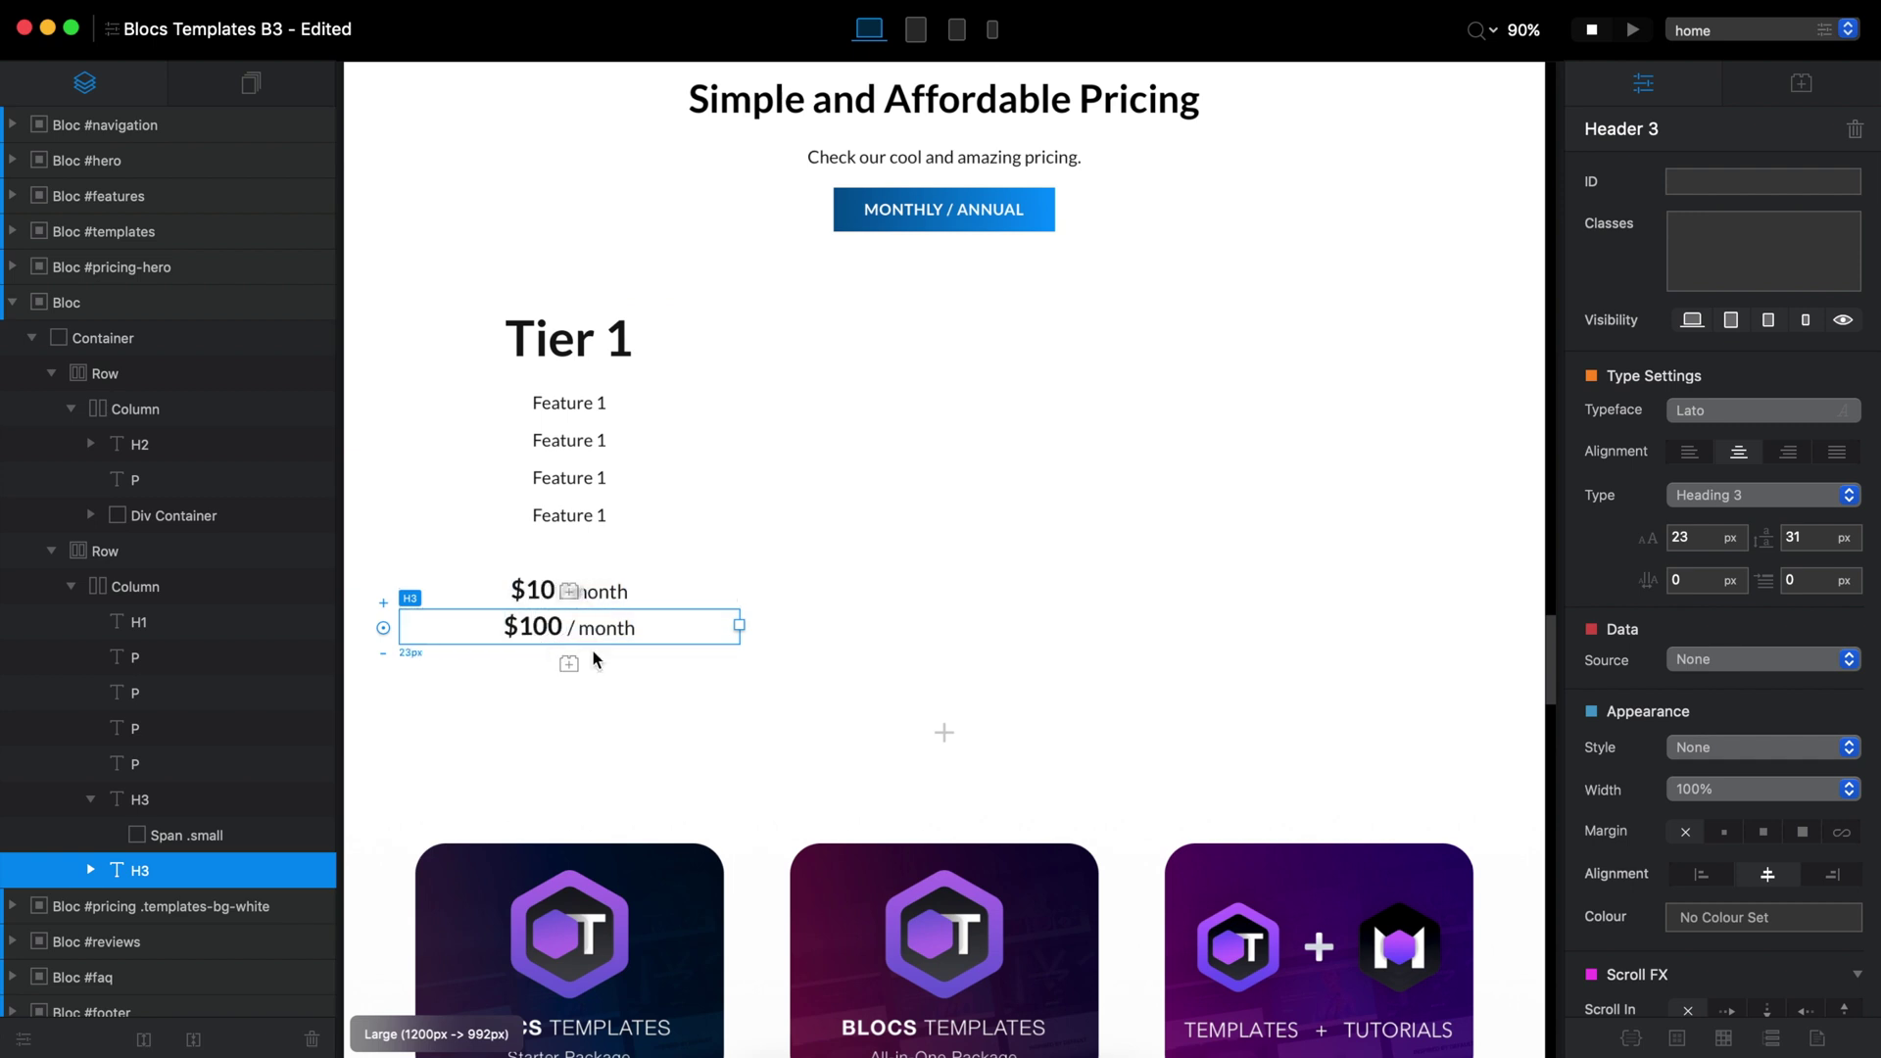
pyautogui.click(610, 629)
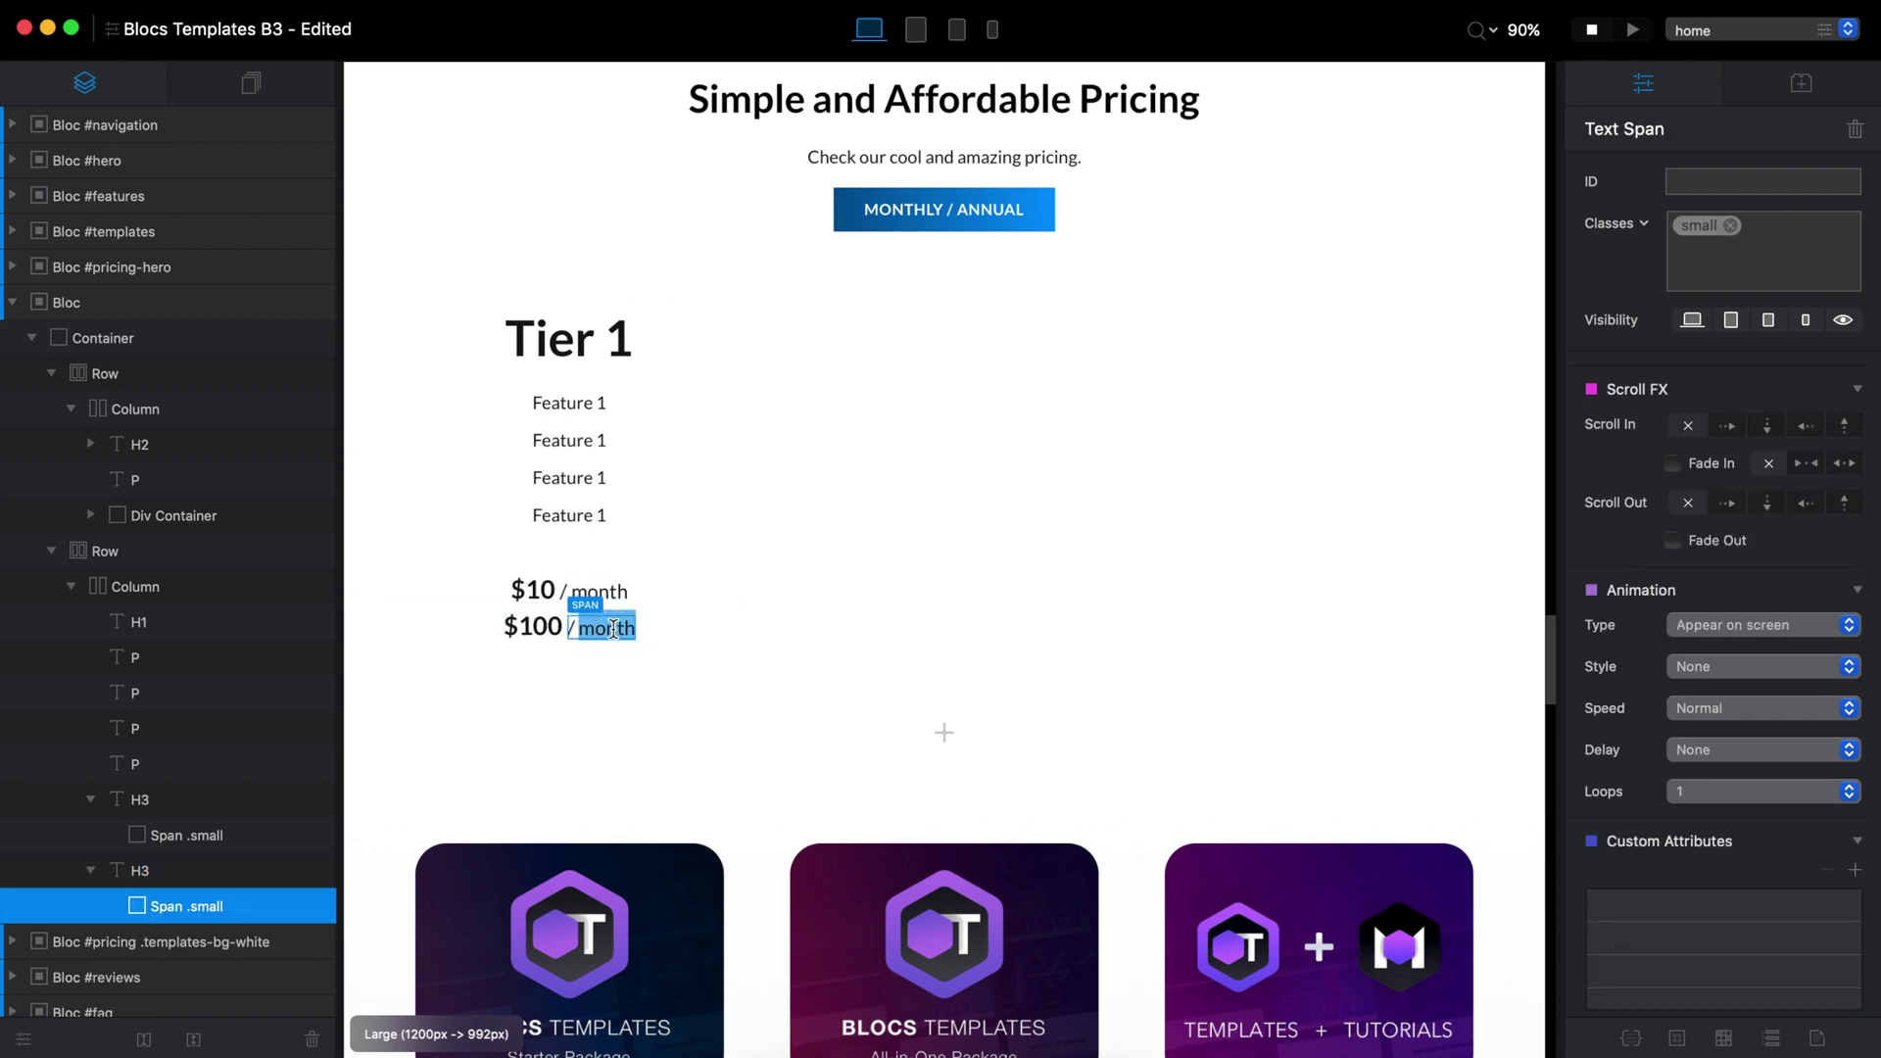
pyautogui.write('year')
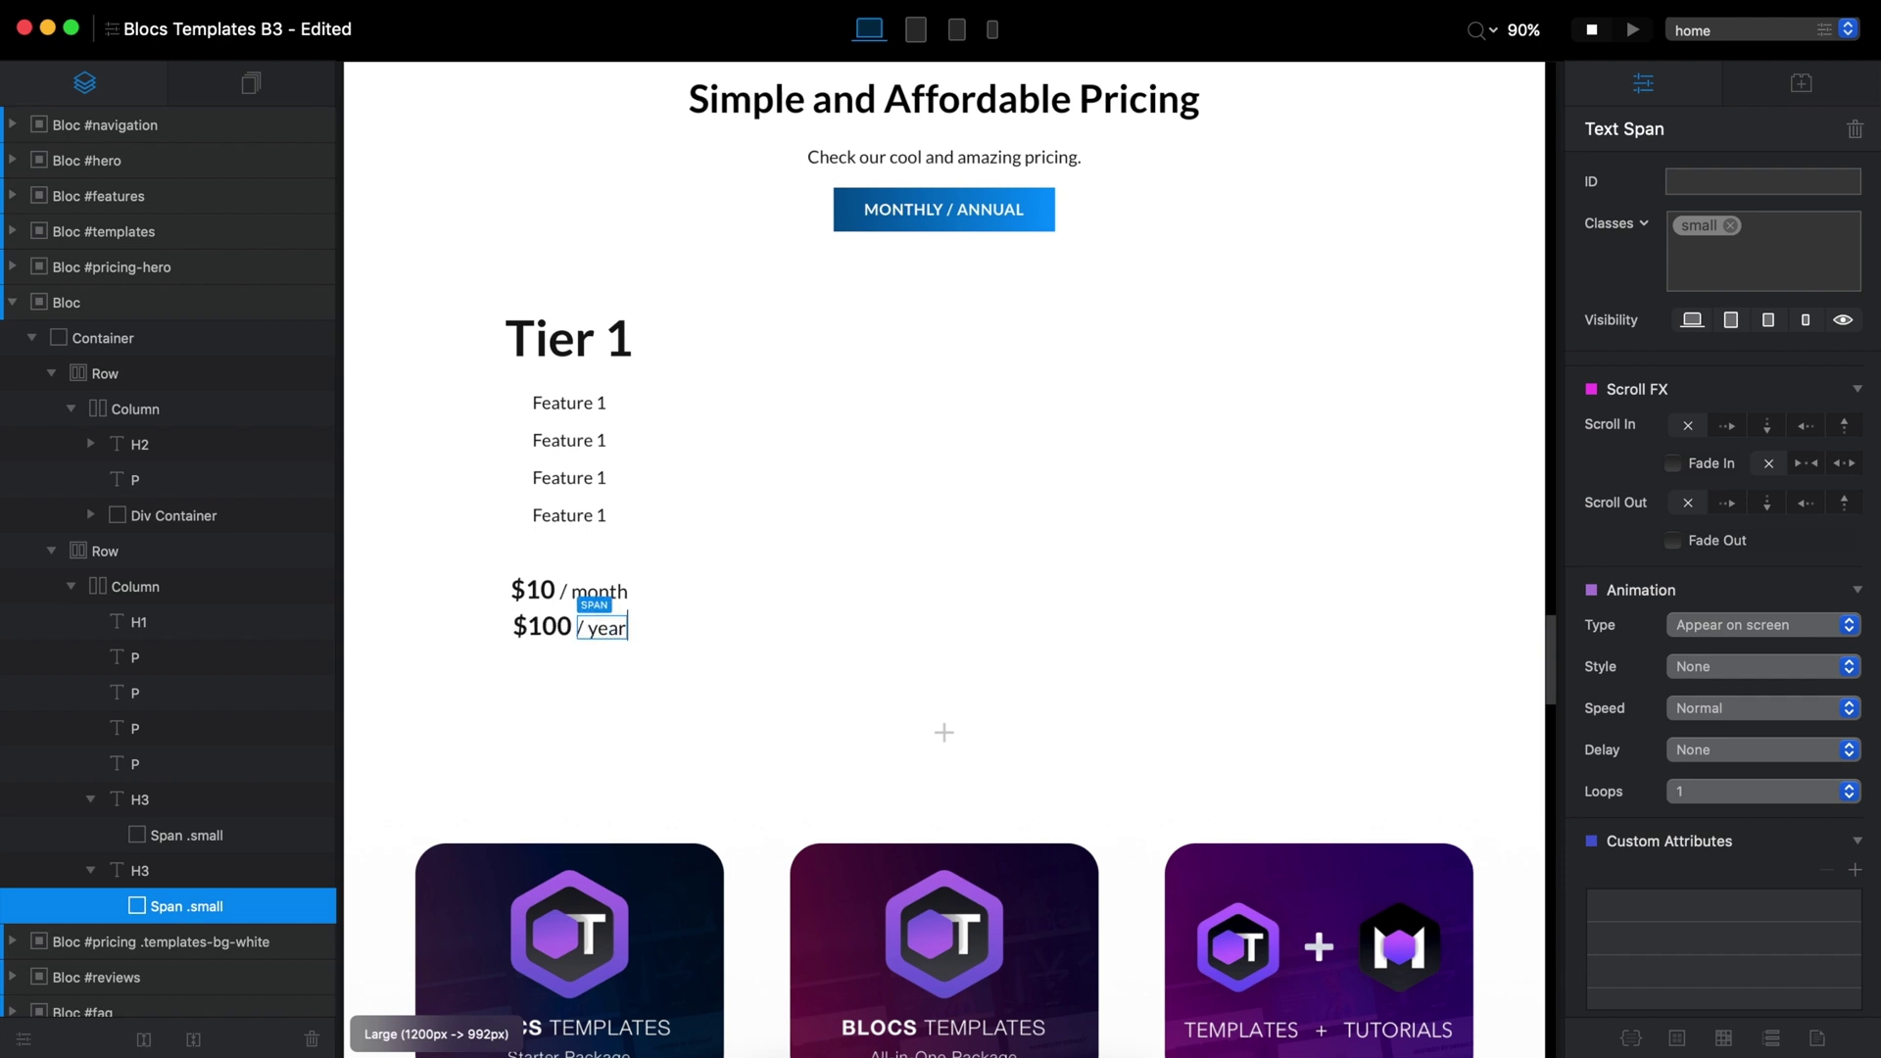
pyautogui.click(655, 690)
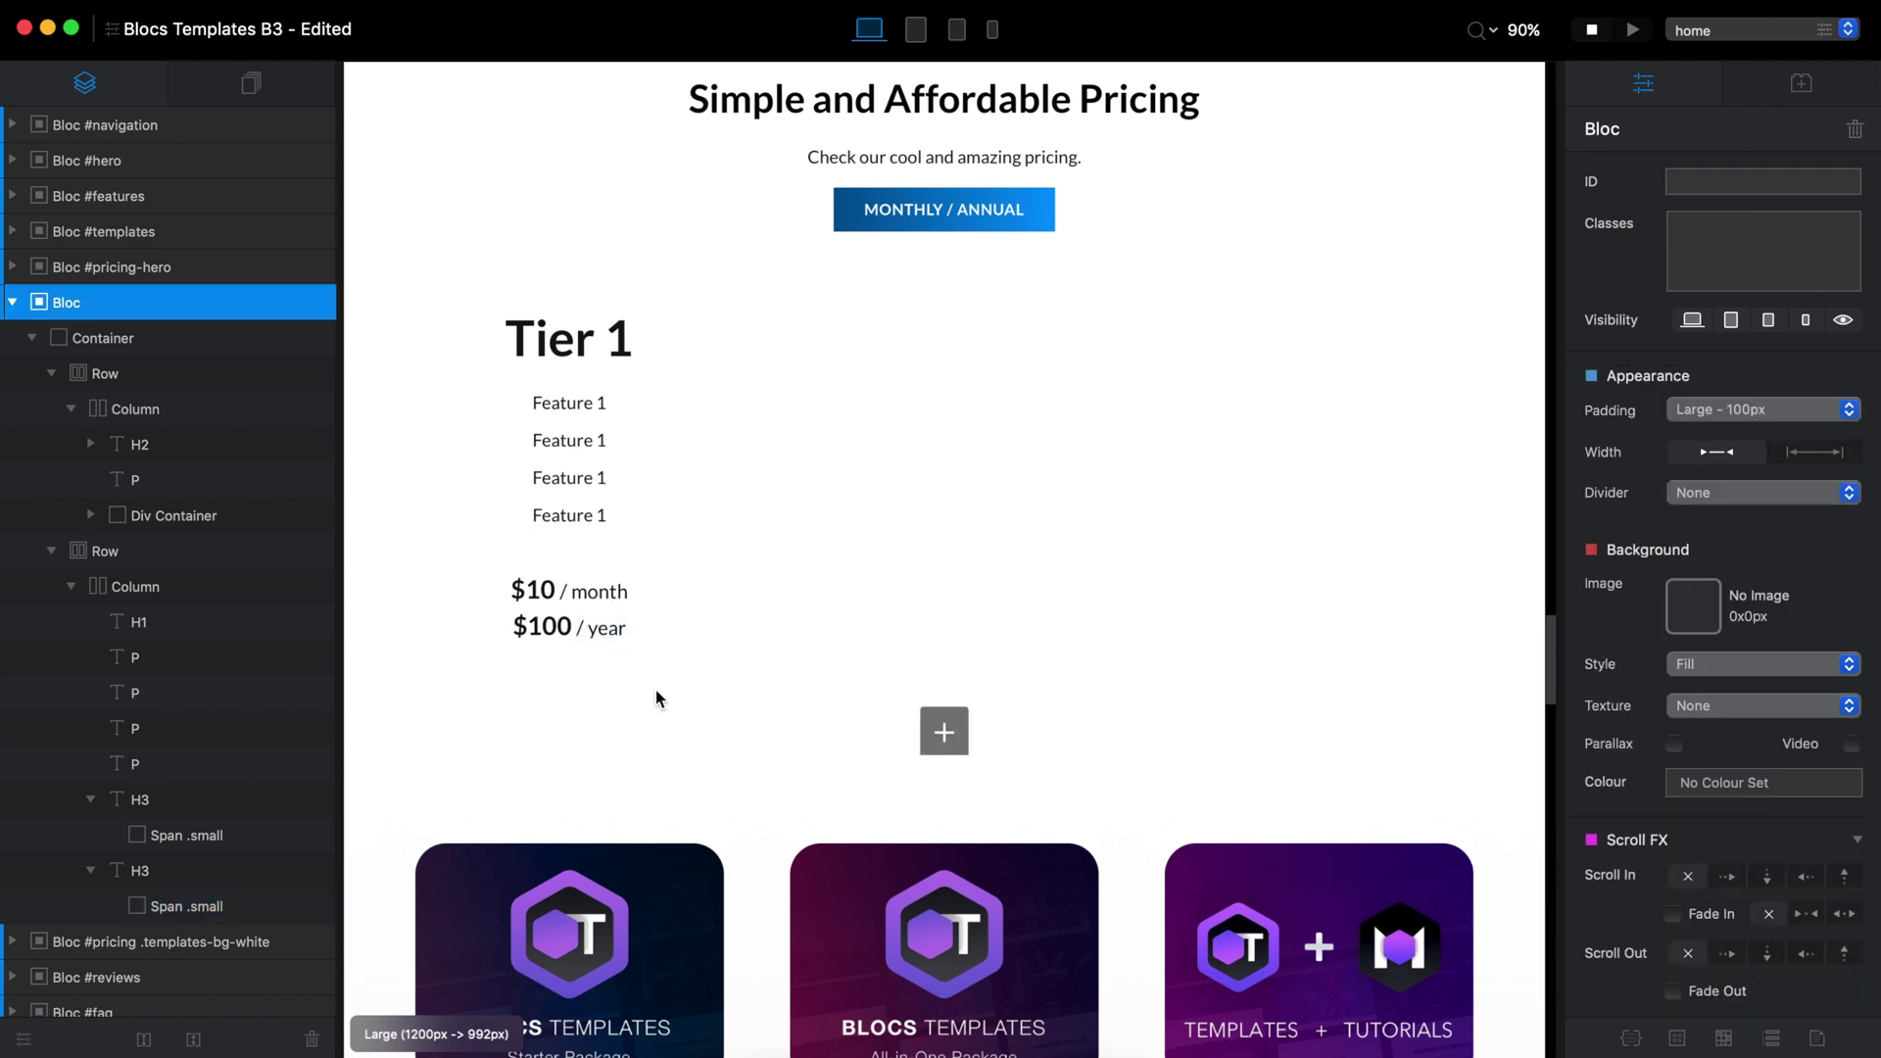
# Hide the "$100 / year" heading on all device sizes and check the pricing section in the page preview
pyautogui.click(672, 627)
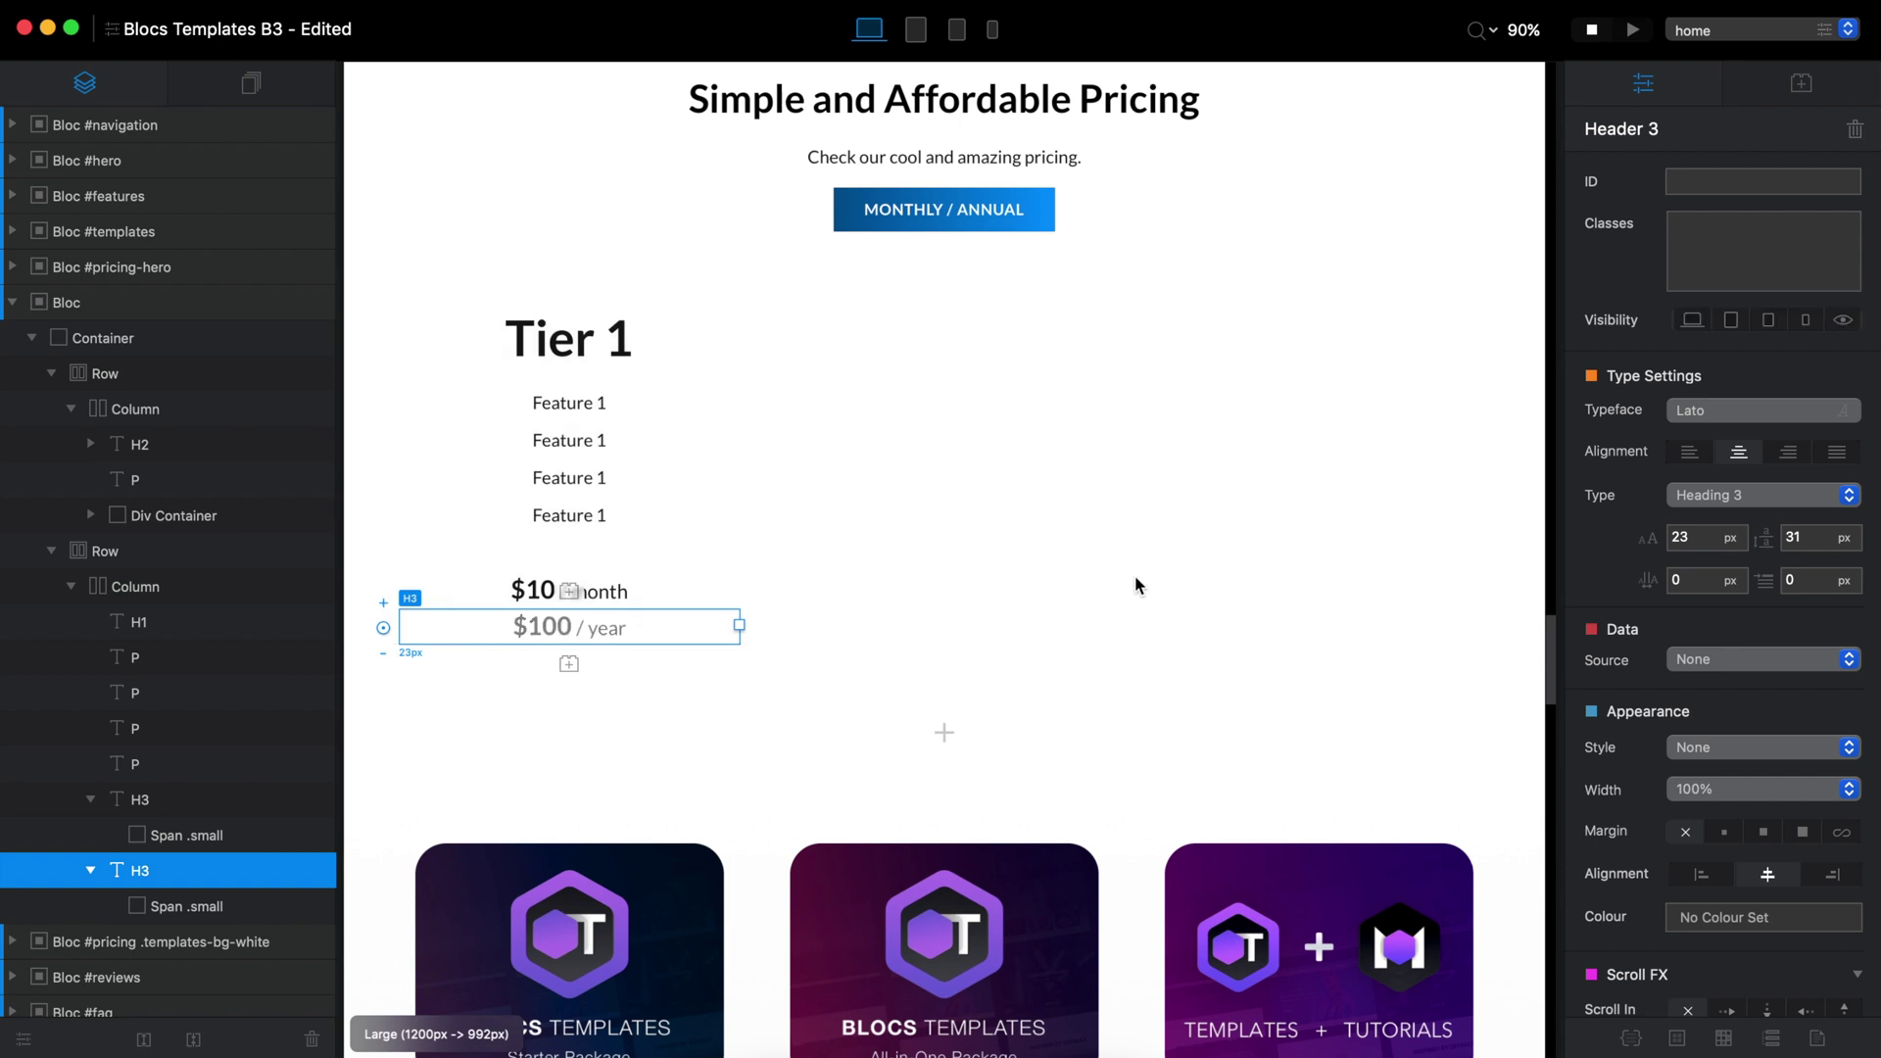
pyautogui.click(1633, 30)
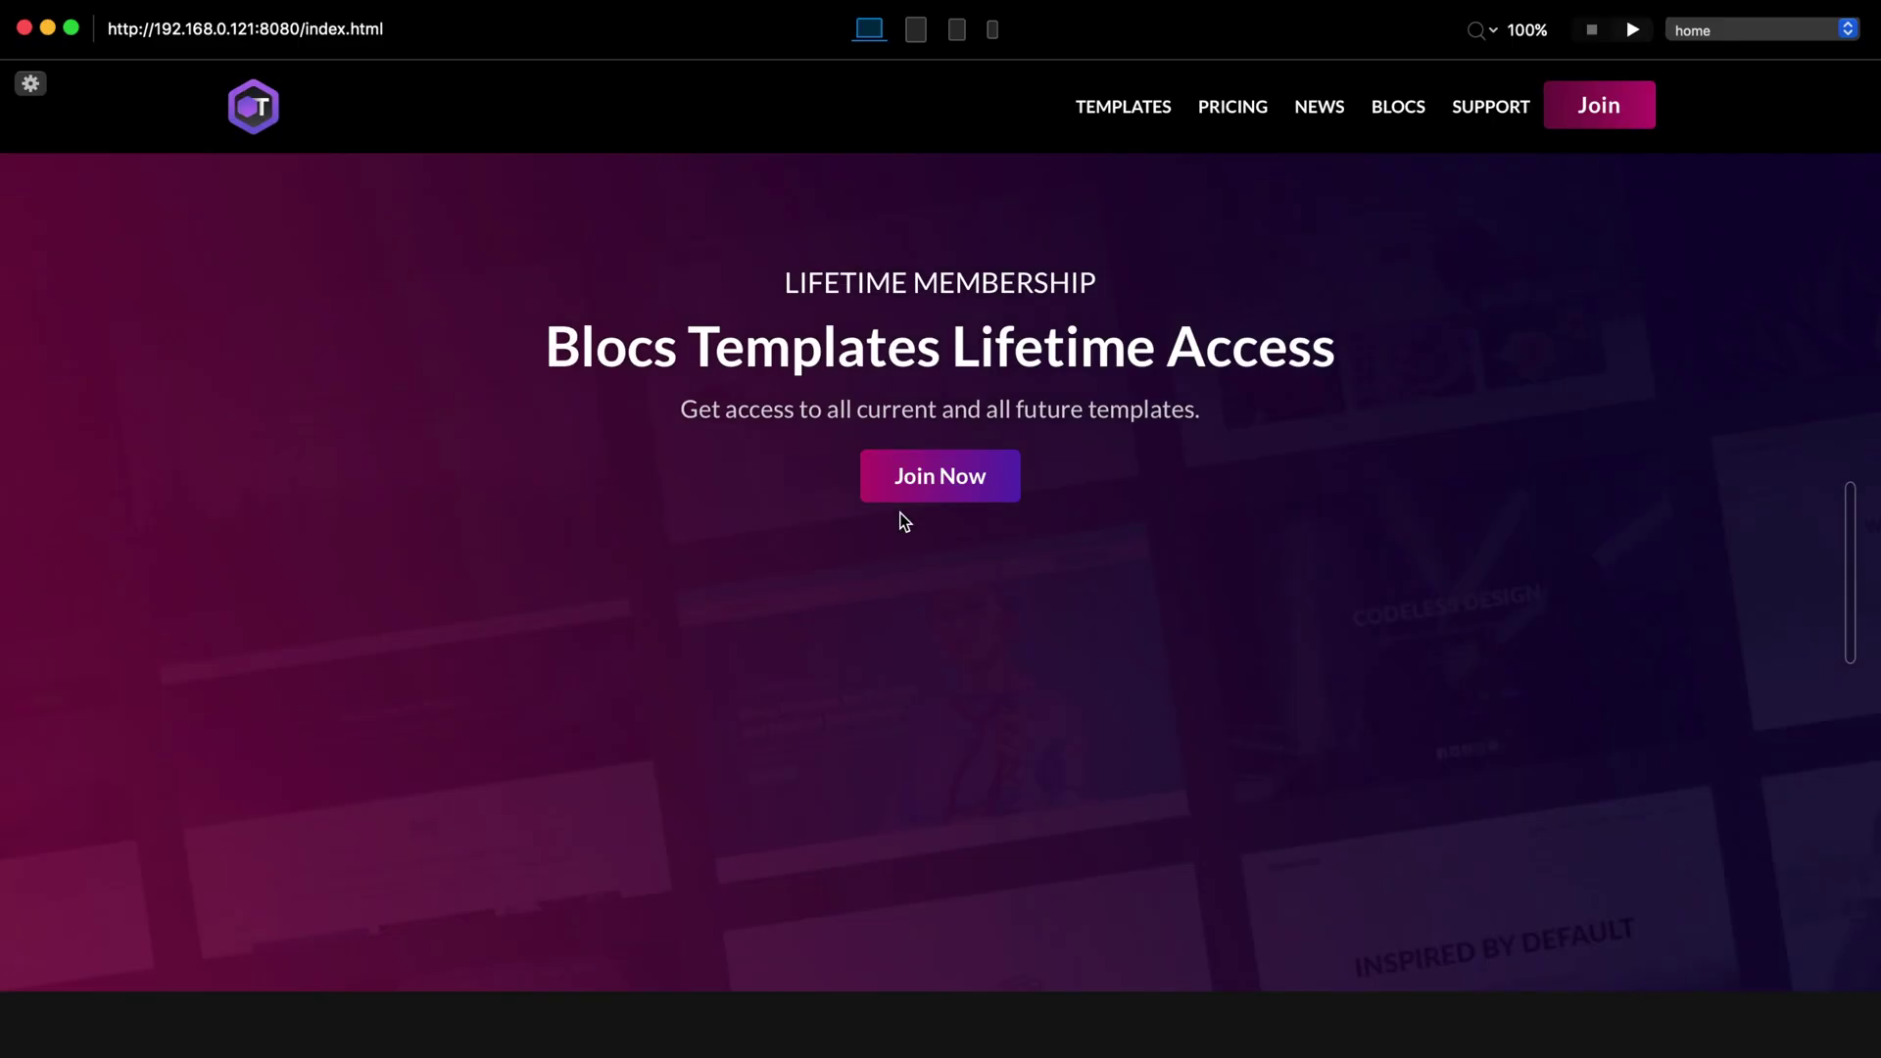
pyautogui.scroll(-20, 901, 520)
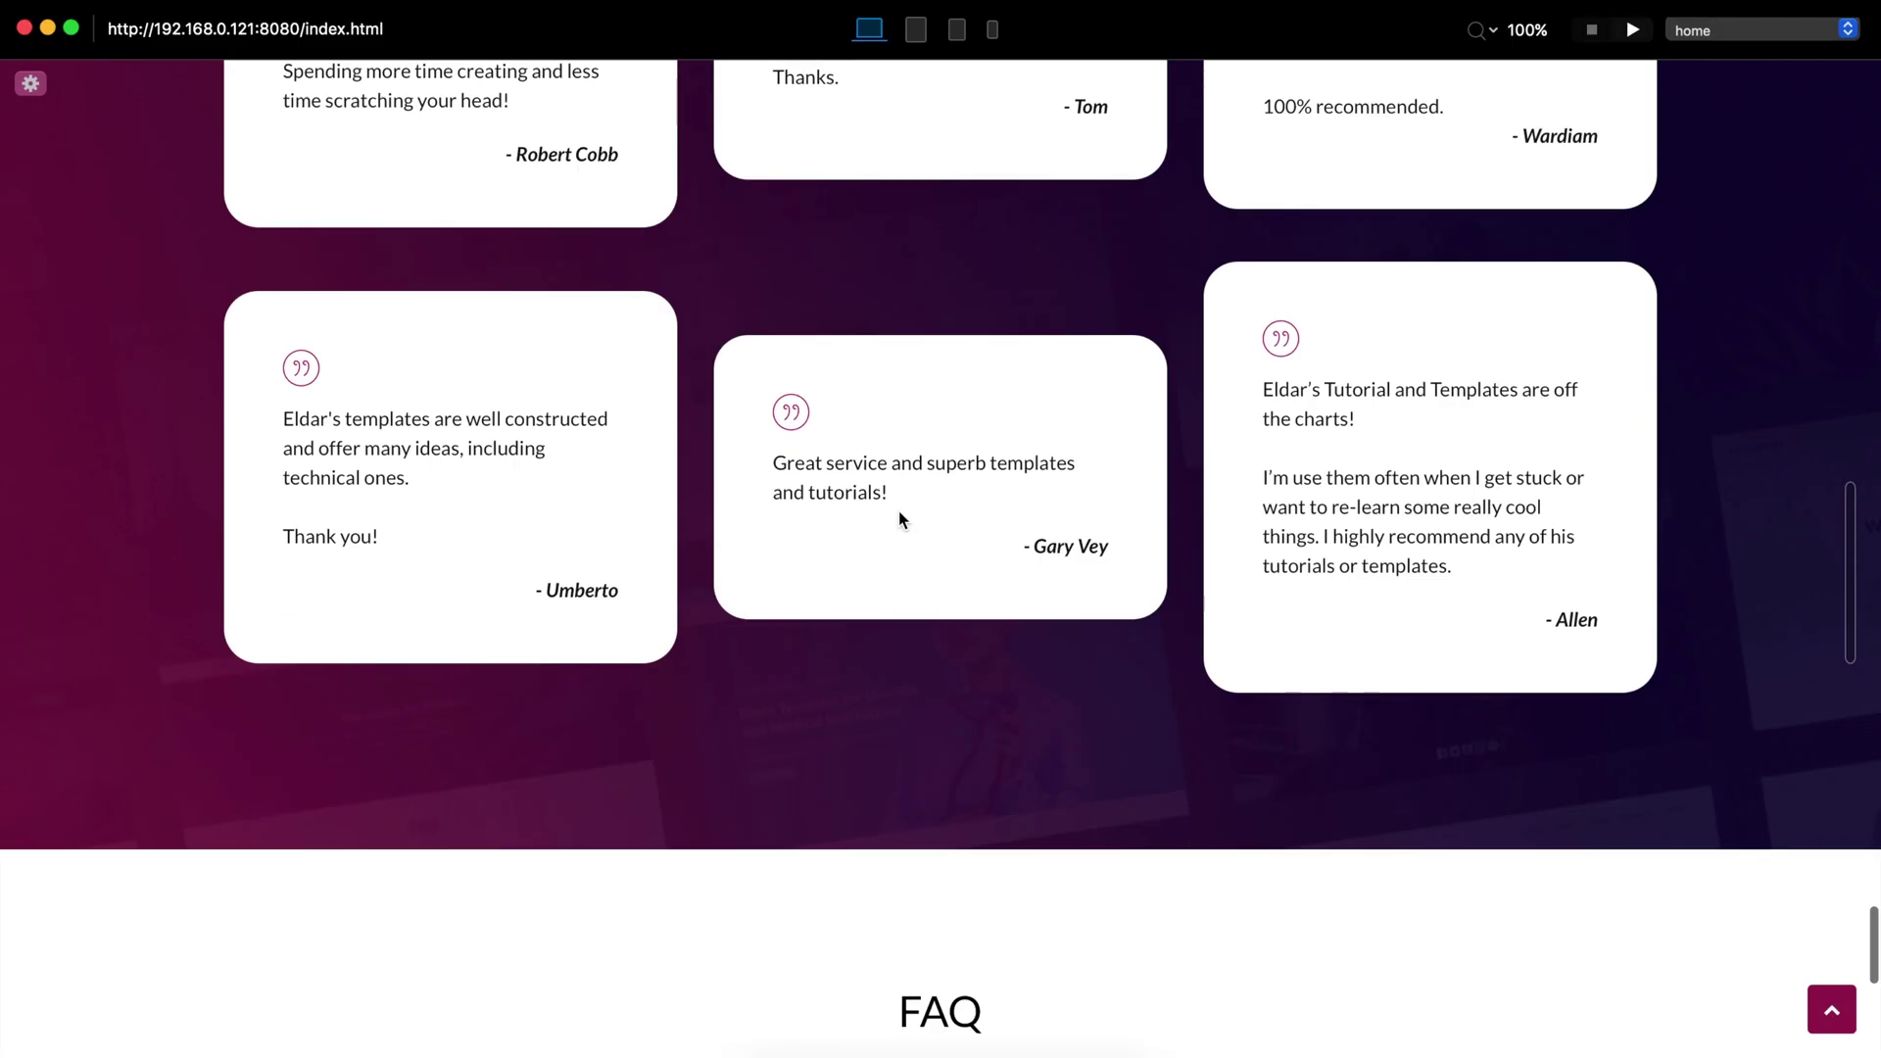
pyautogui.scroll(10, 902, 520)
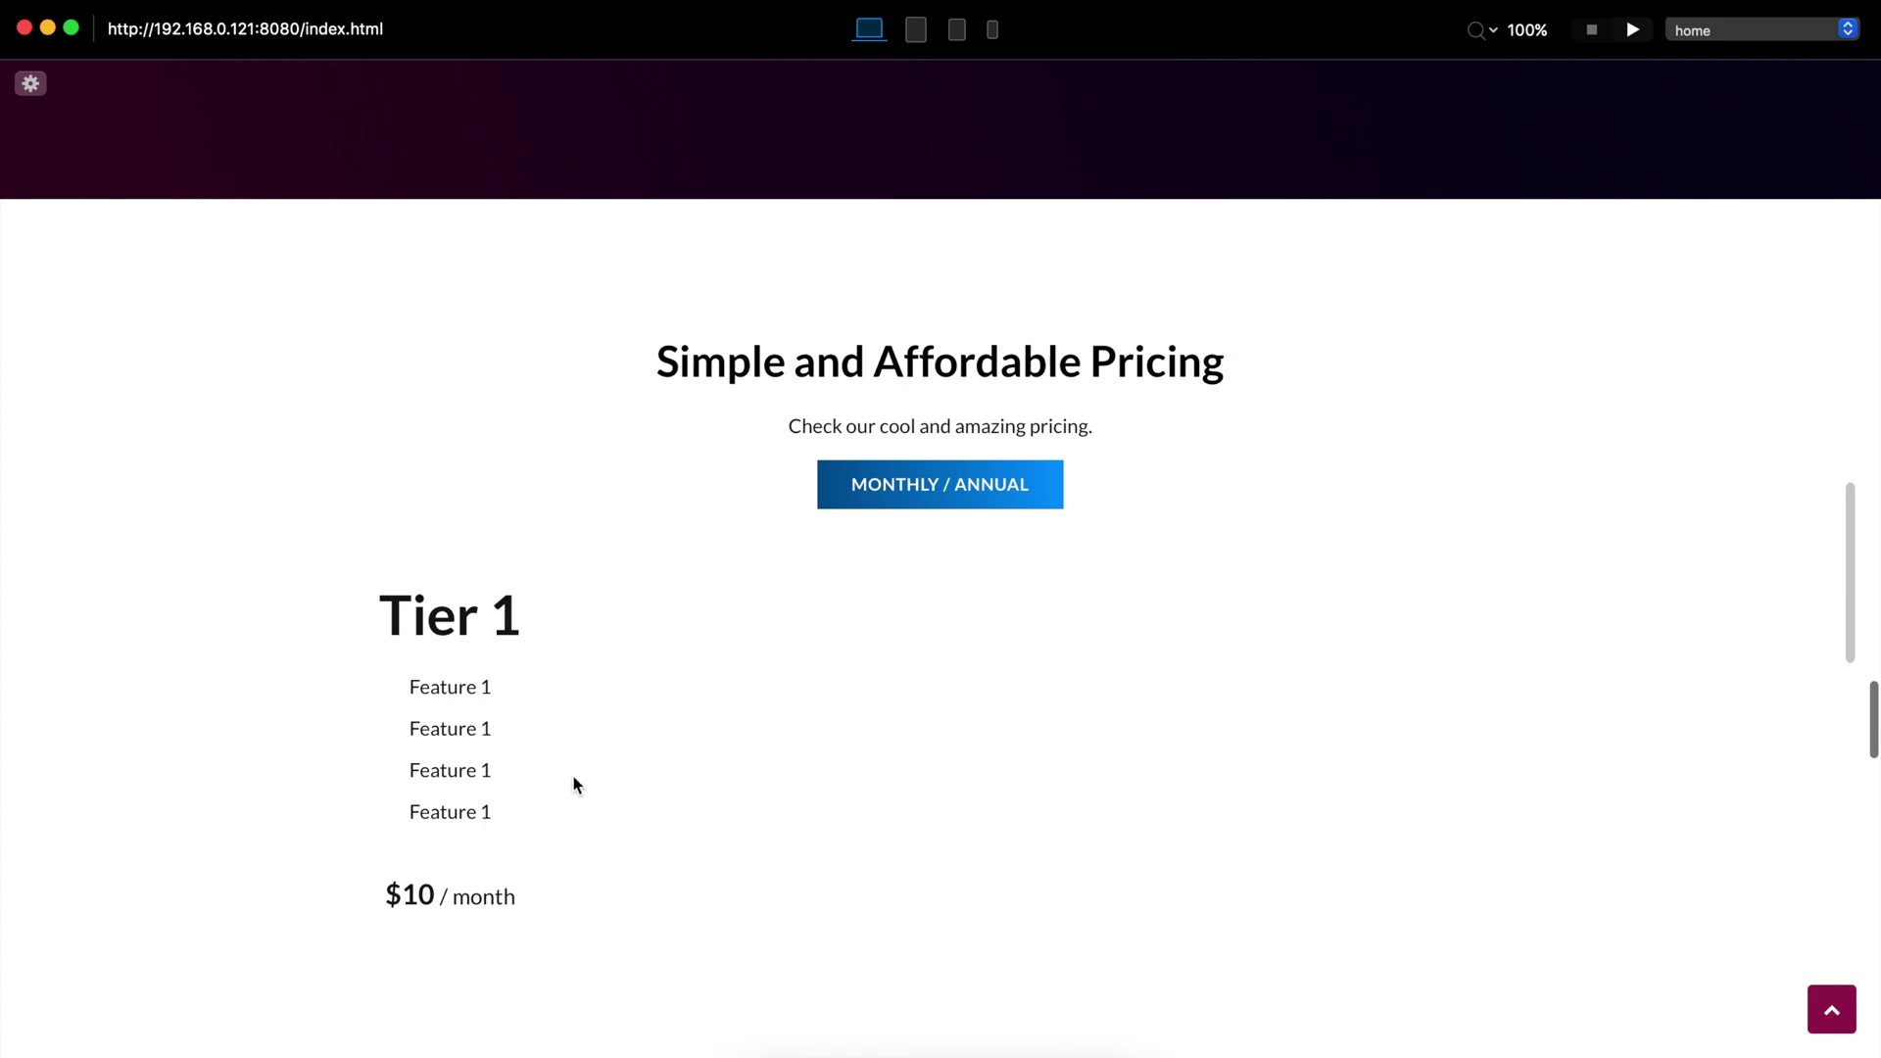
pyautogui.click(1592, 30)
# Set the "Tier 1" heading's margin to the largest preset and duplicate its whole column twice
pyautogui.click(676, 324)
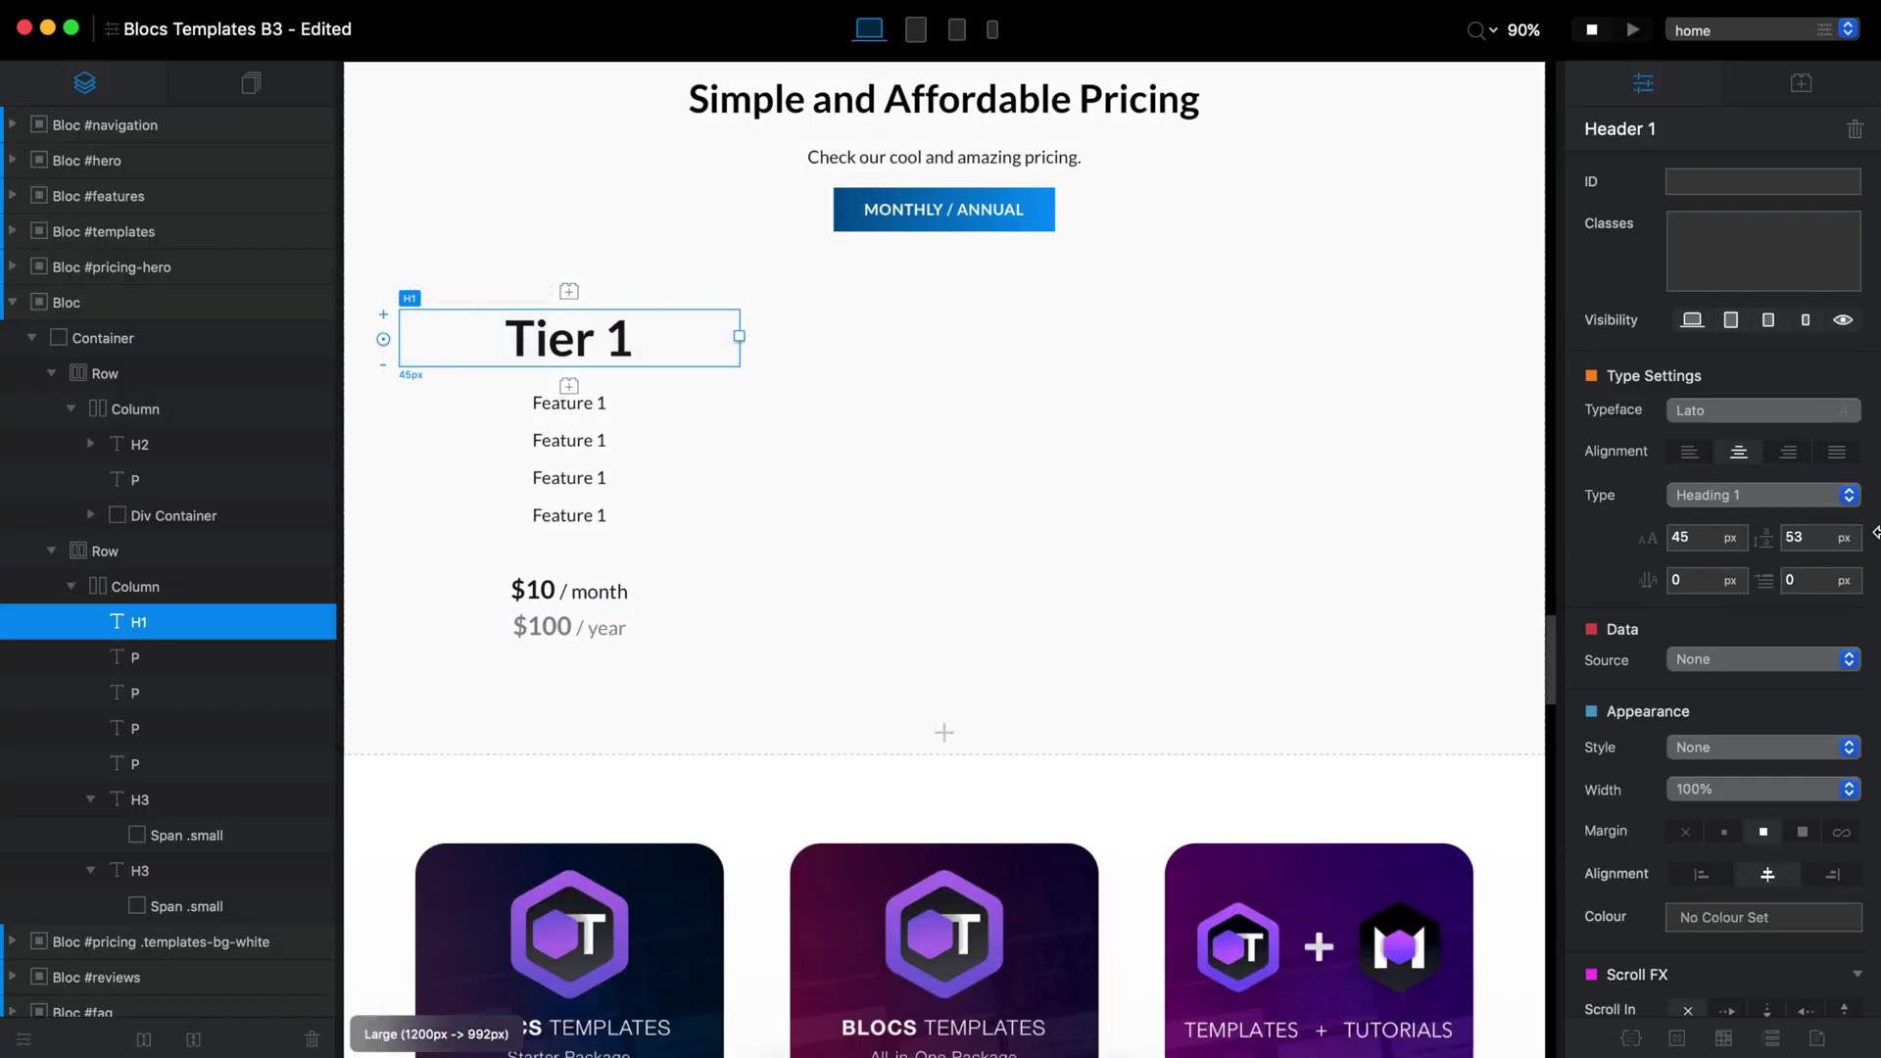
pyautogui.click(1799, 839)
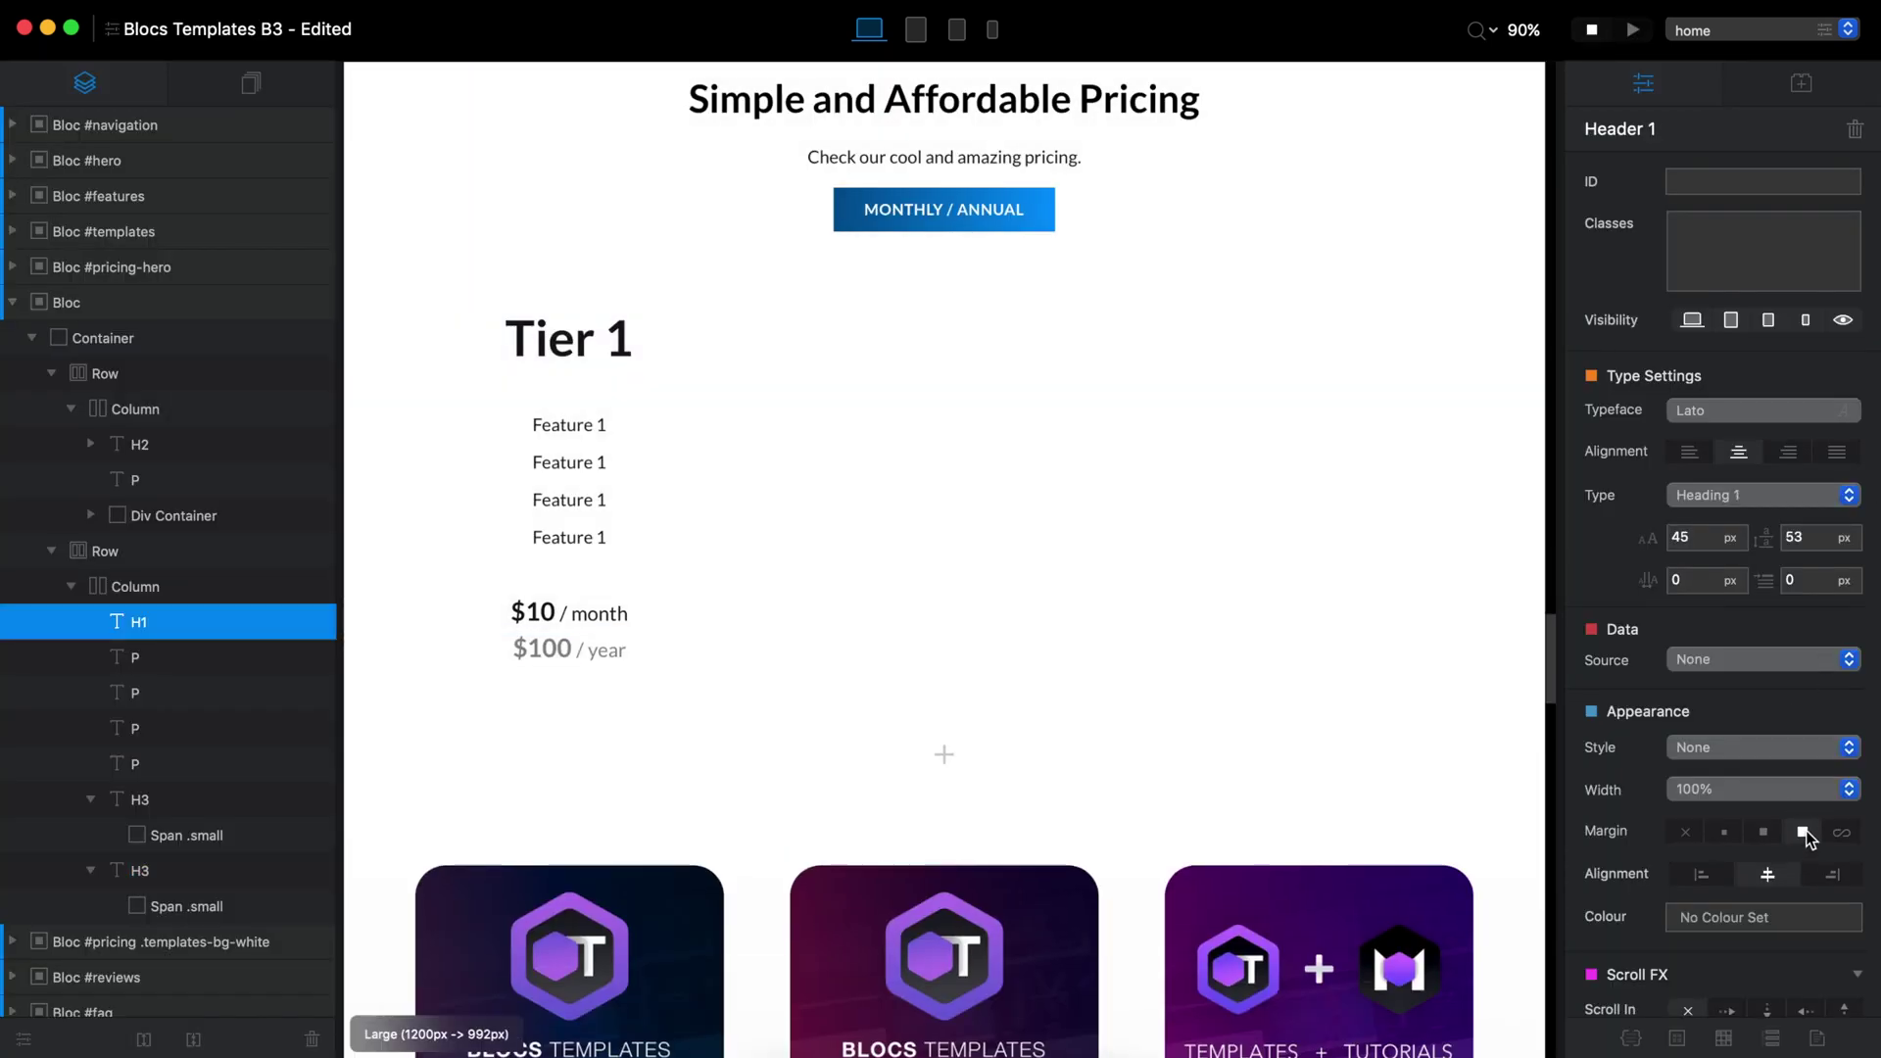
pyautogui.click(690, 394)
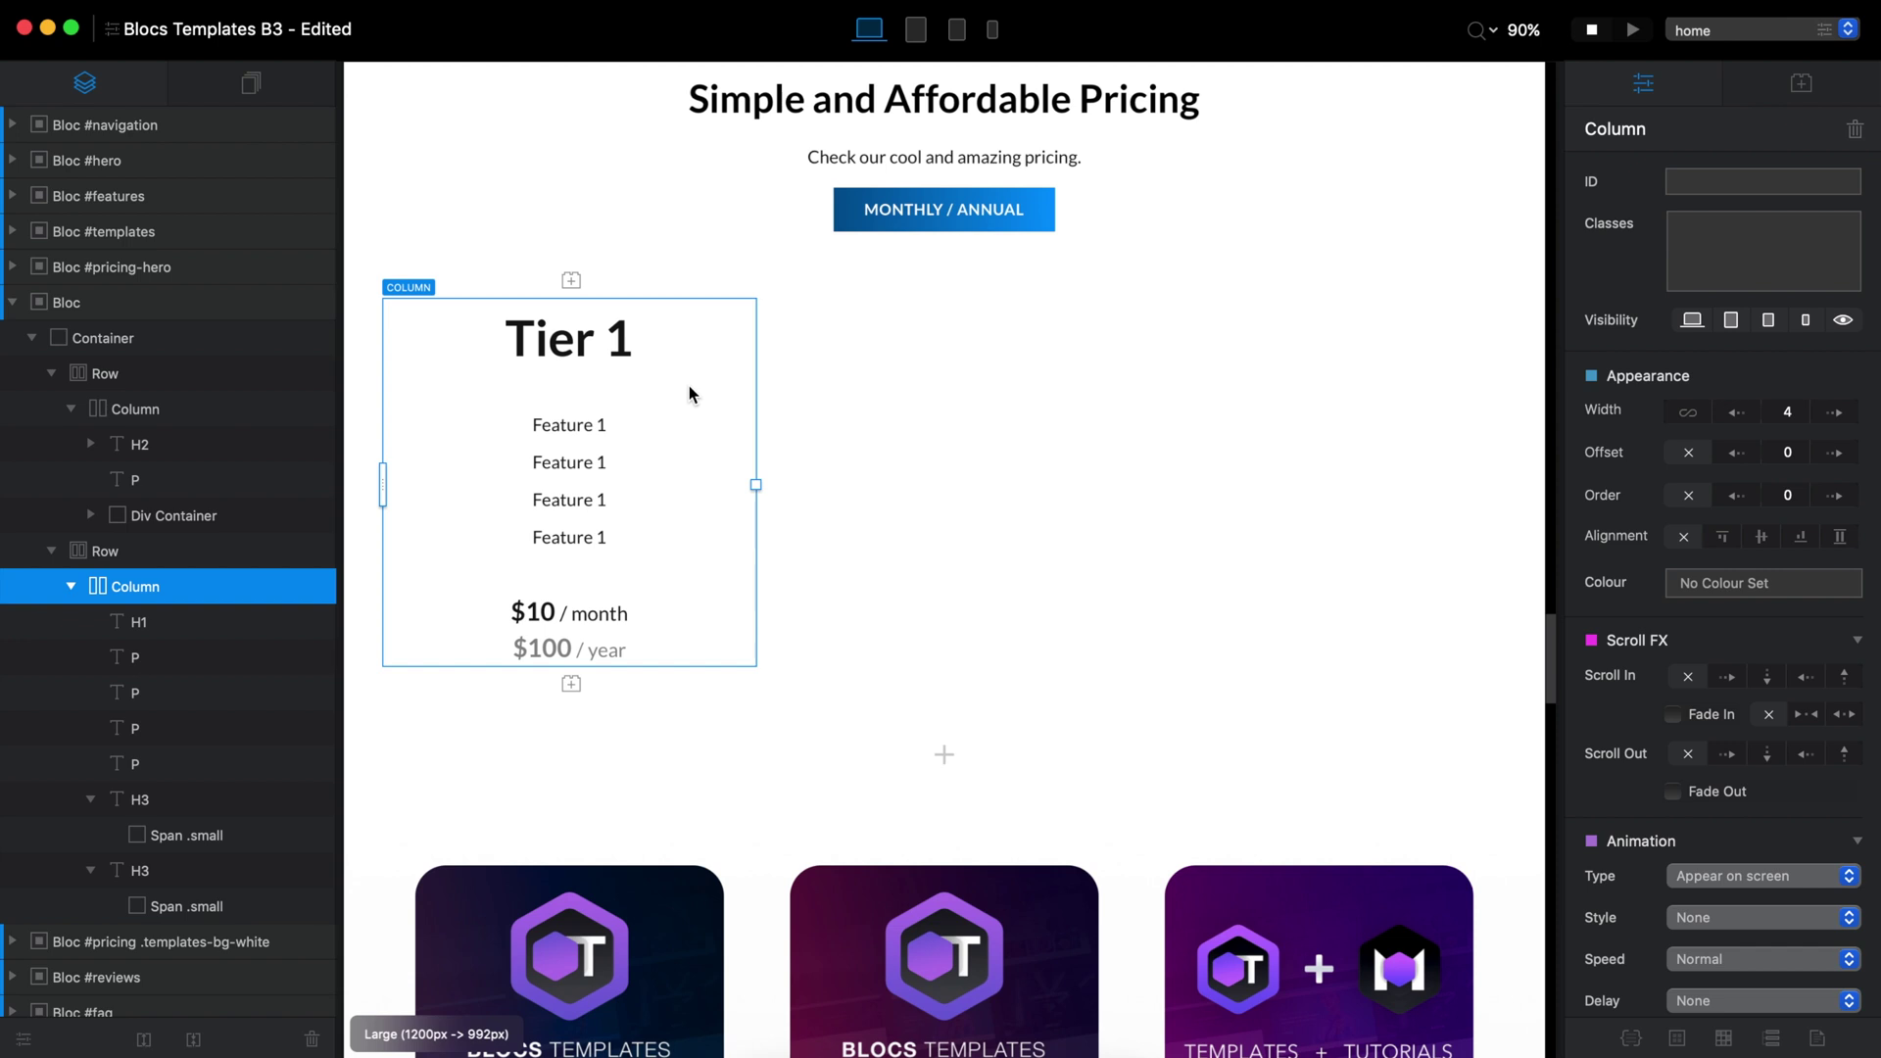
pyautogui.press('super+d')
pyautogui.scroll(-3, 689, 385)
pyautogui.press('super+d')
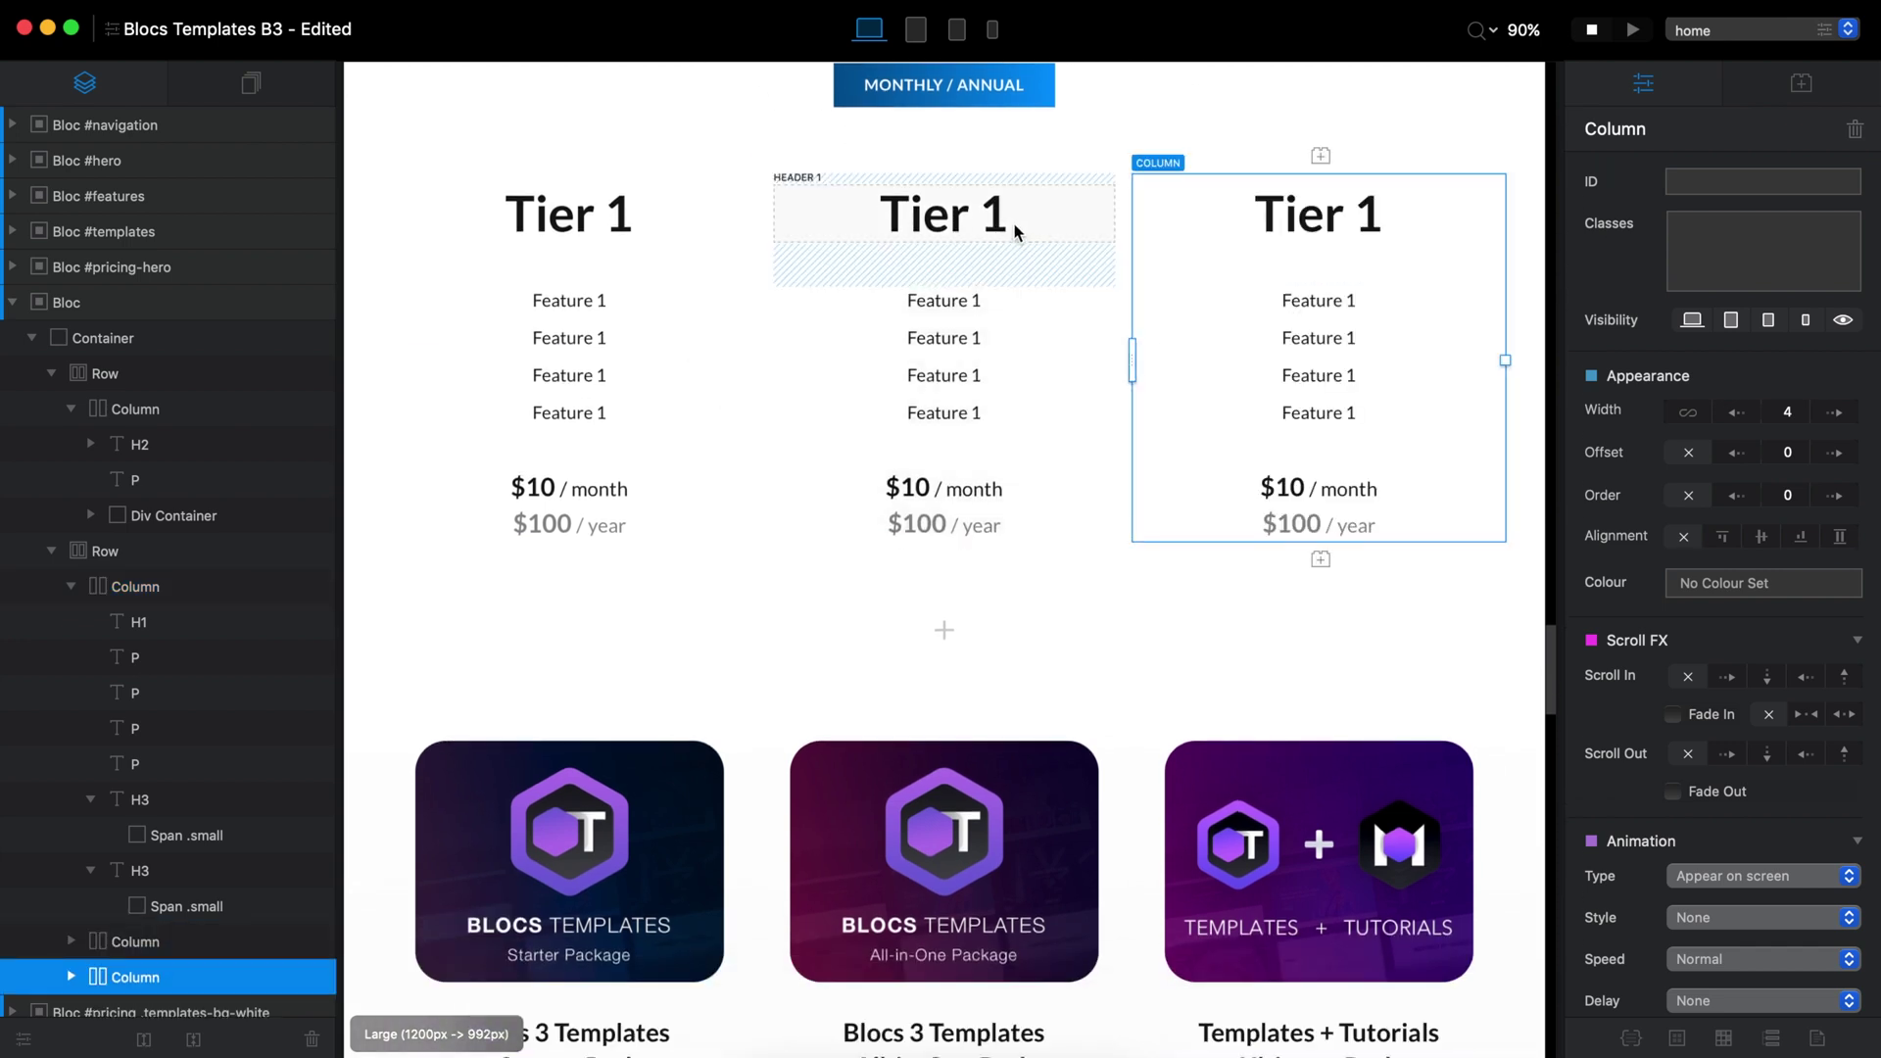
# Change the headings of the second and third pricing columns to "Tier 2" and "Tier 3"
pyautogui.click(1015, 227)
pyautogui.click(1014, 221)
pyautogui.write('2')
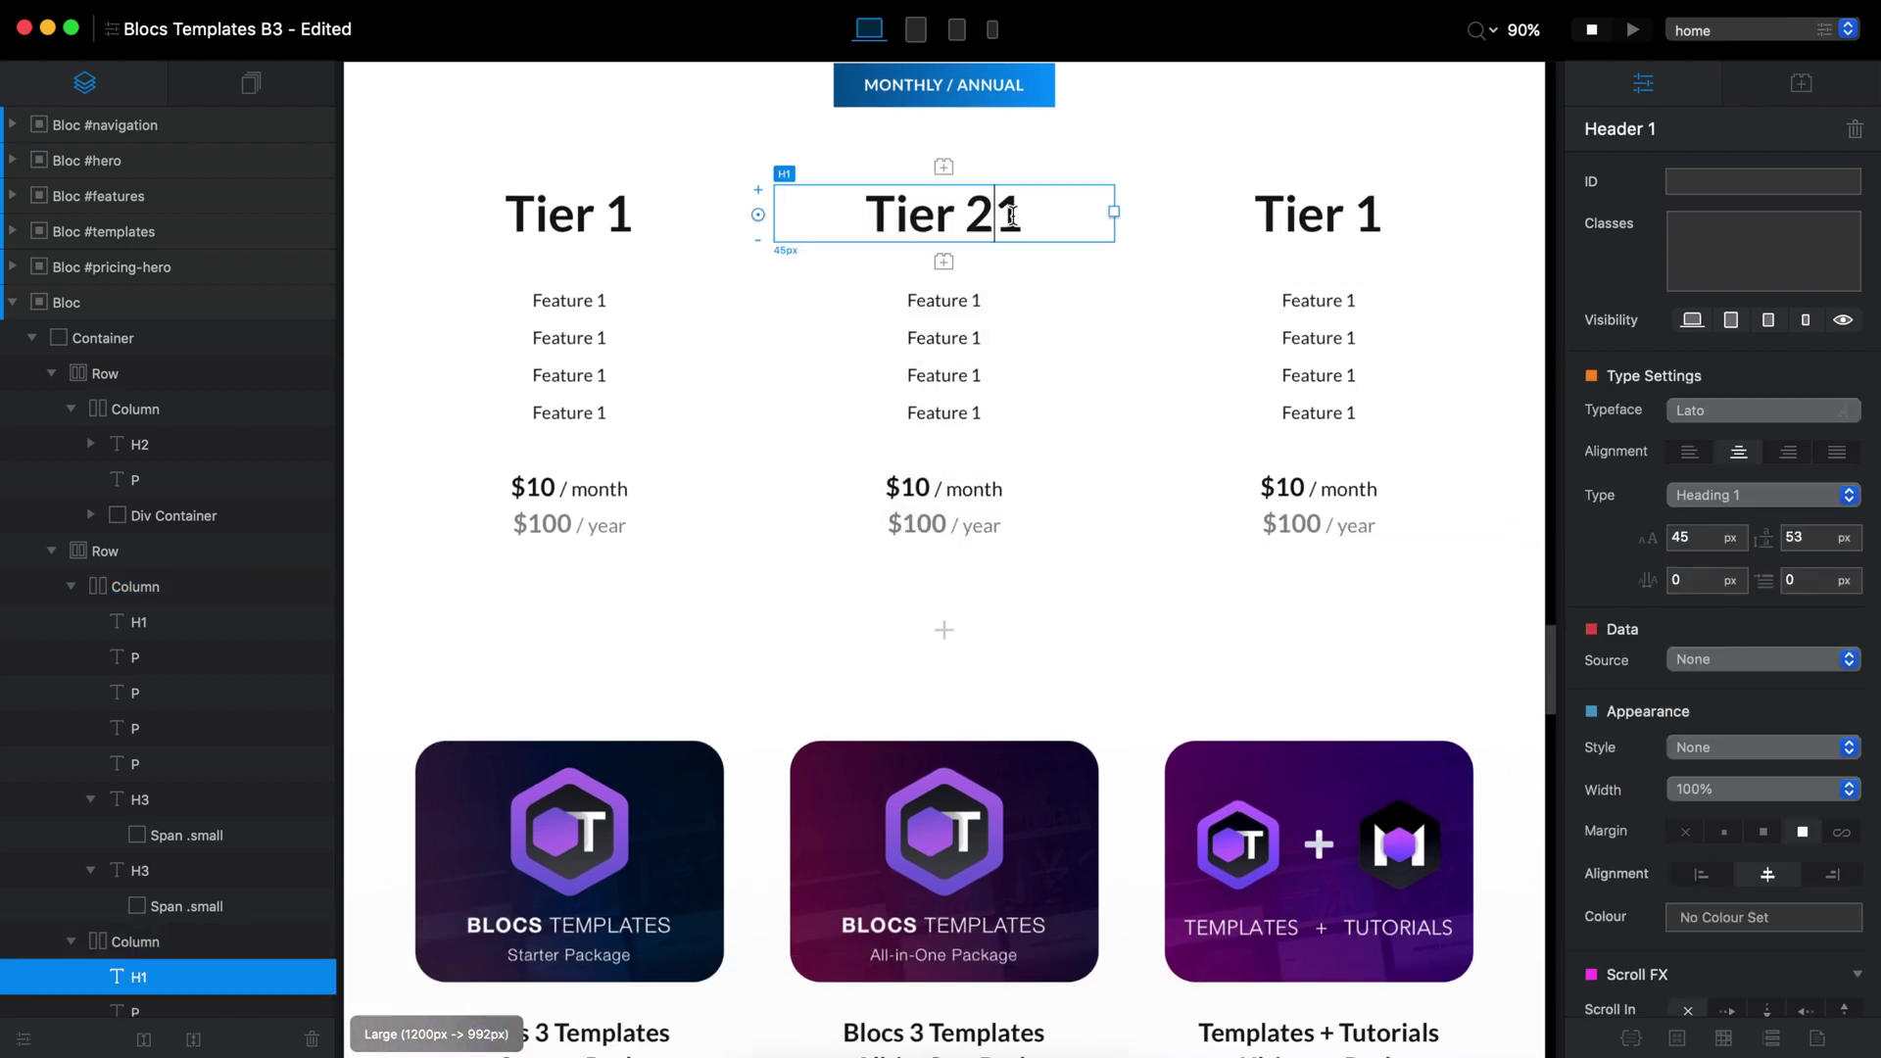
pyautogui.press('Delete')
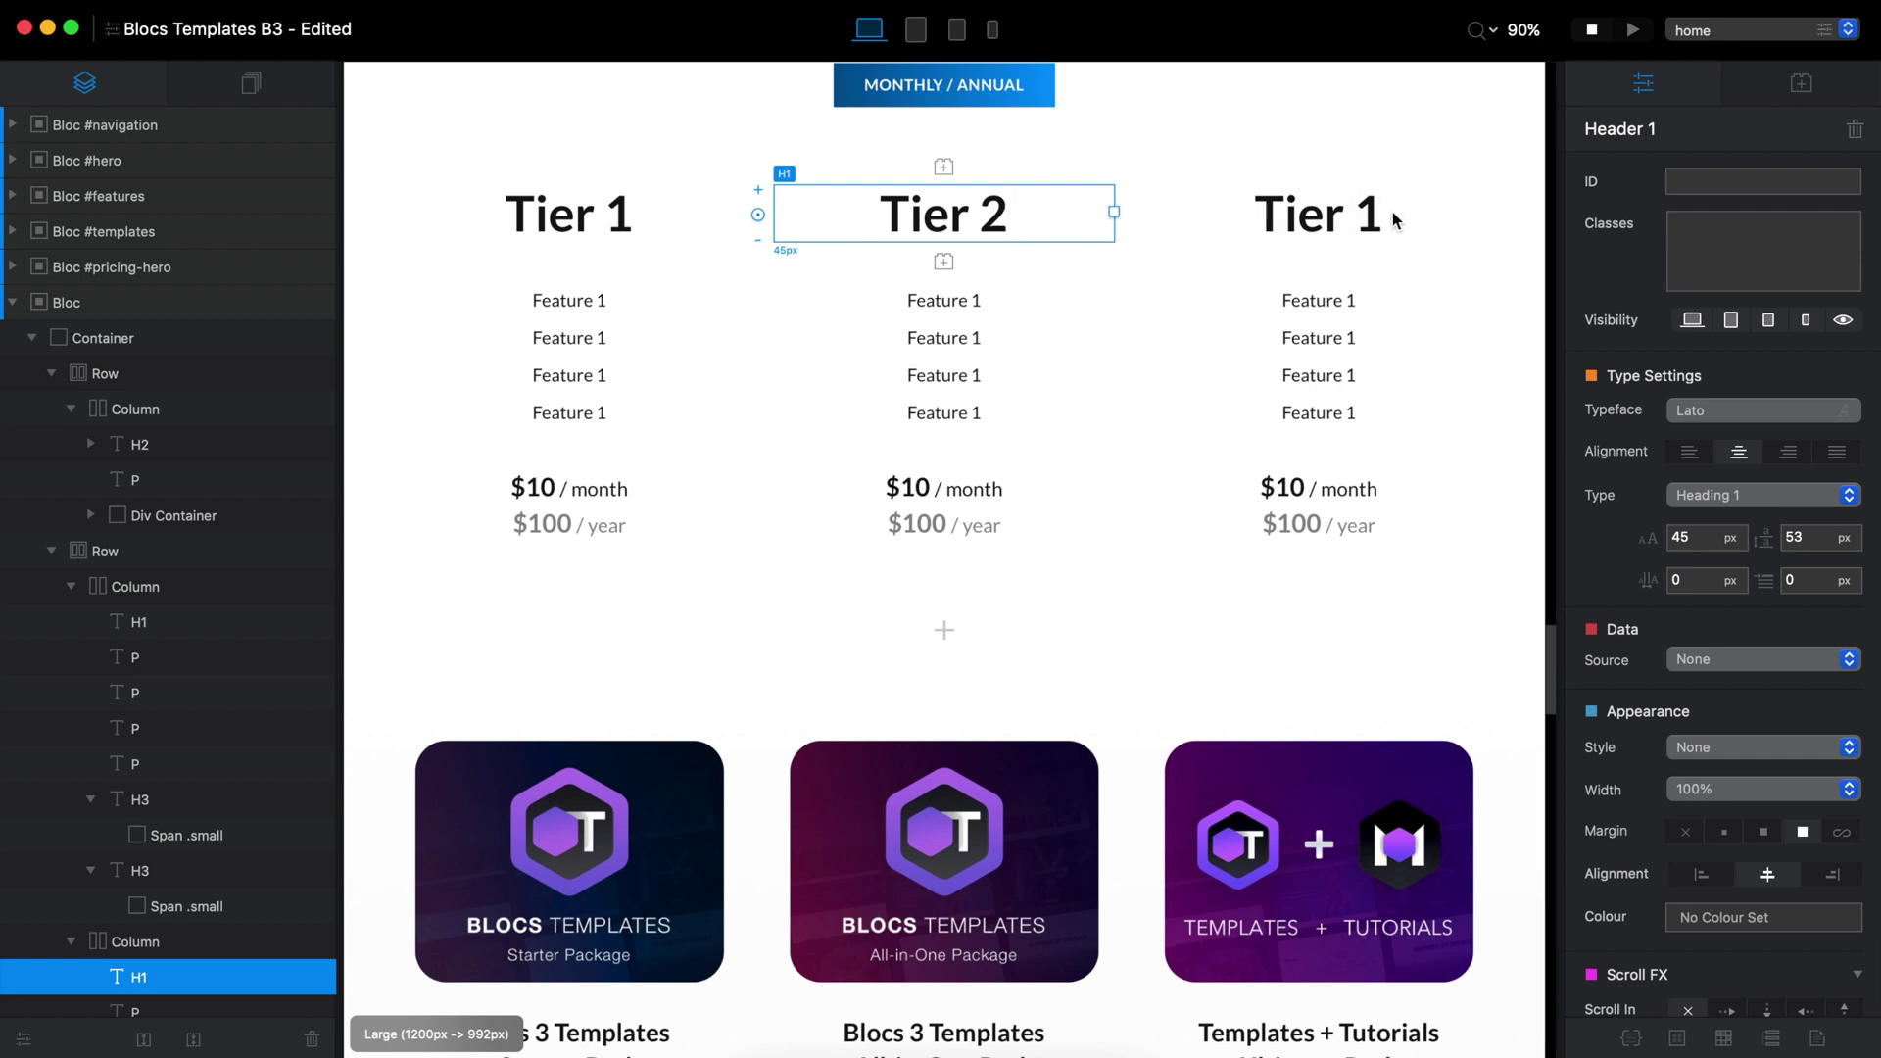
pyautogui.click(1391, 211)
pyautogui.doubleClick(1391, 212)
pyautogui.click(1392, 212)
pyautogui.press('BackSpace')
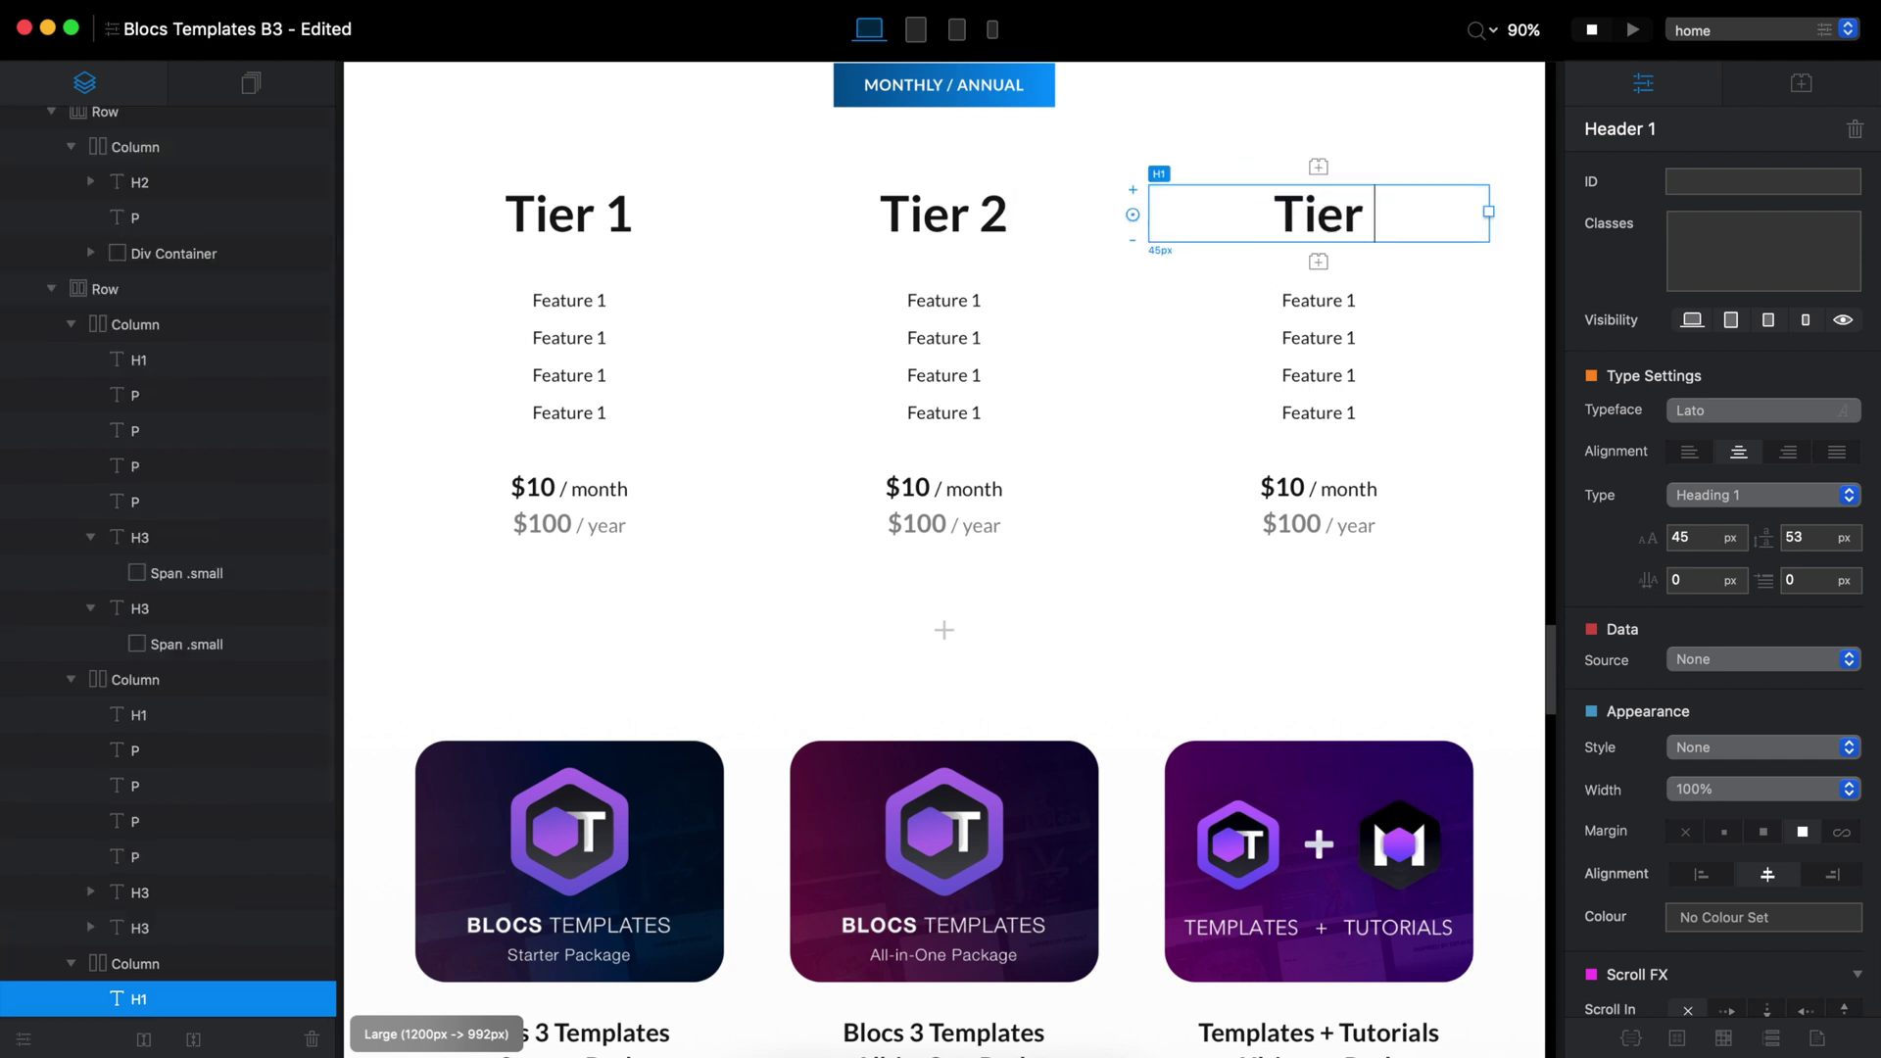
pyautogui.write('3')
# Set the Tier 2 prices to "$12 / month" and "$120 / year"
pyautogui.doubleClick(925, 487)
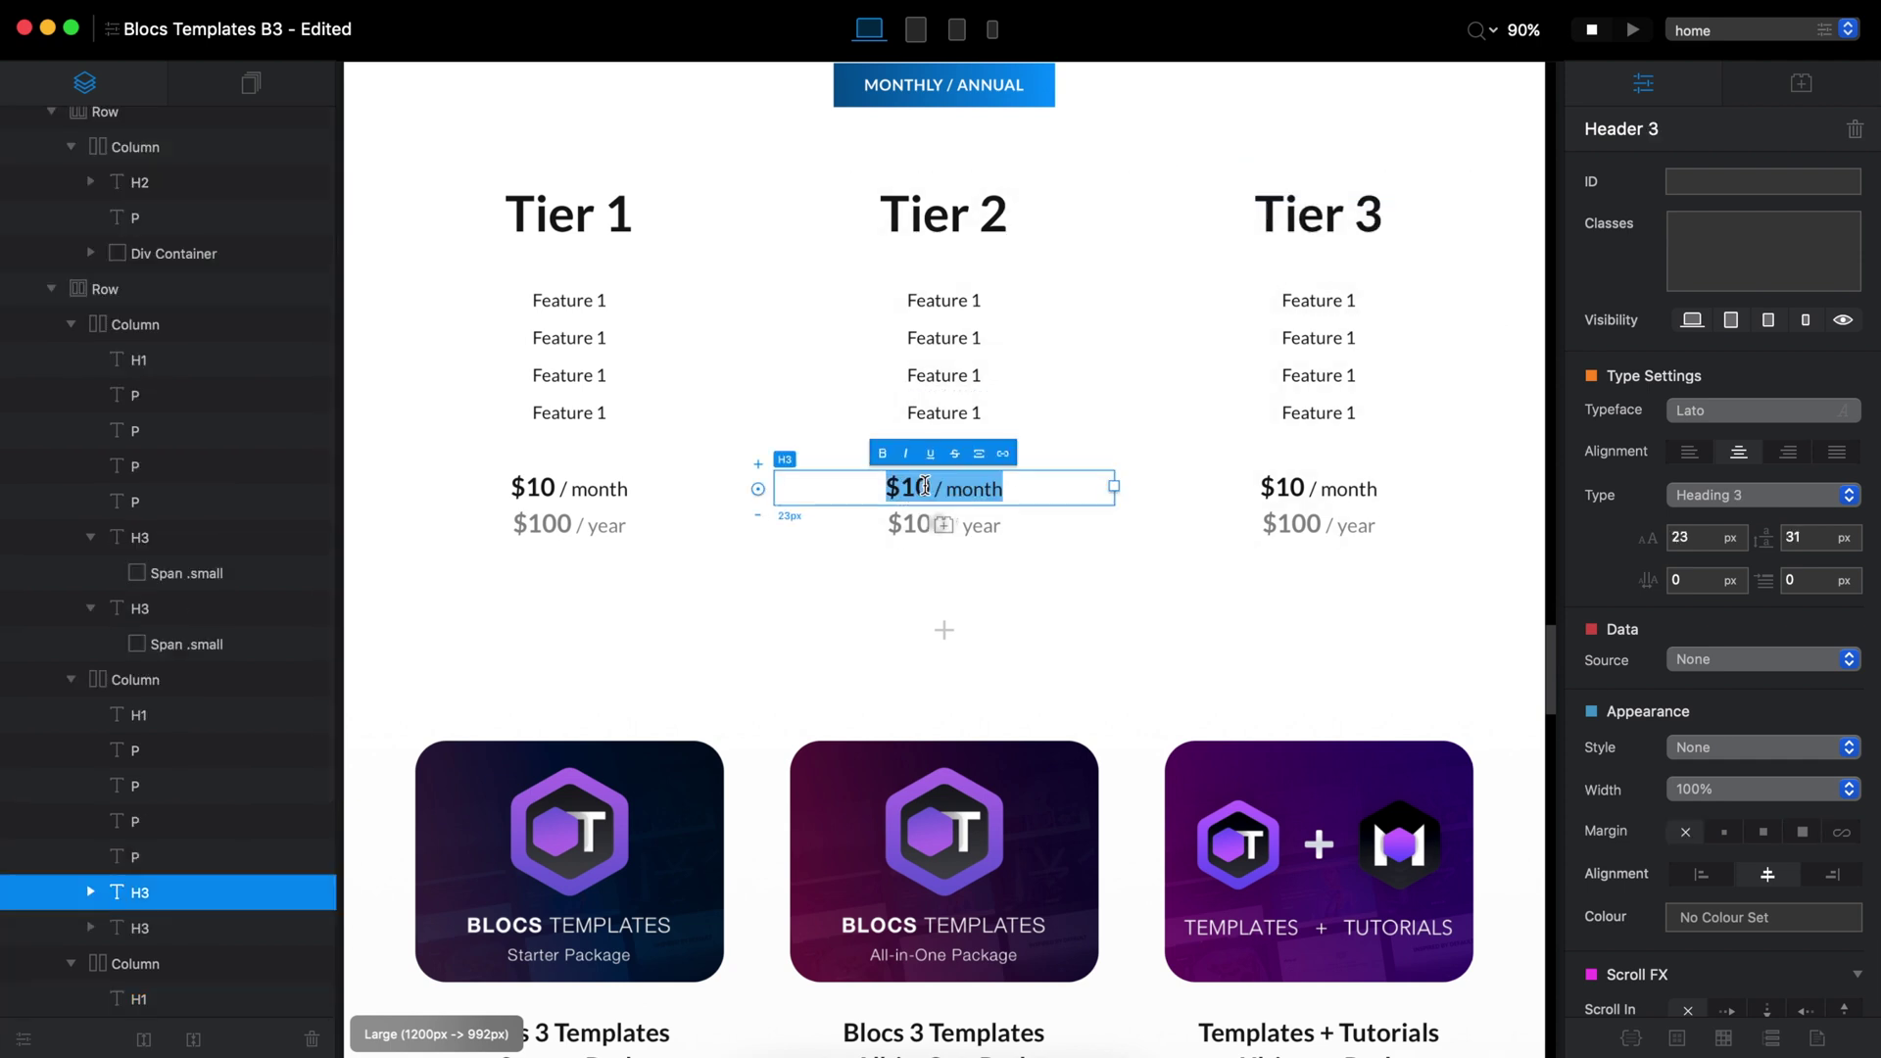
pyautogui.click(925, 487)
pyautogui.press('BackSpace')
pyautogui.write('2')
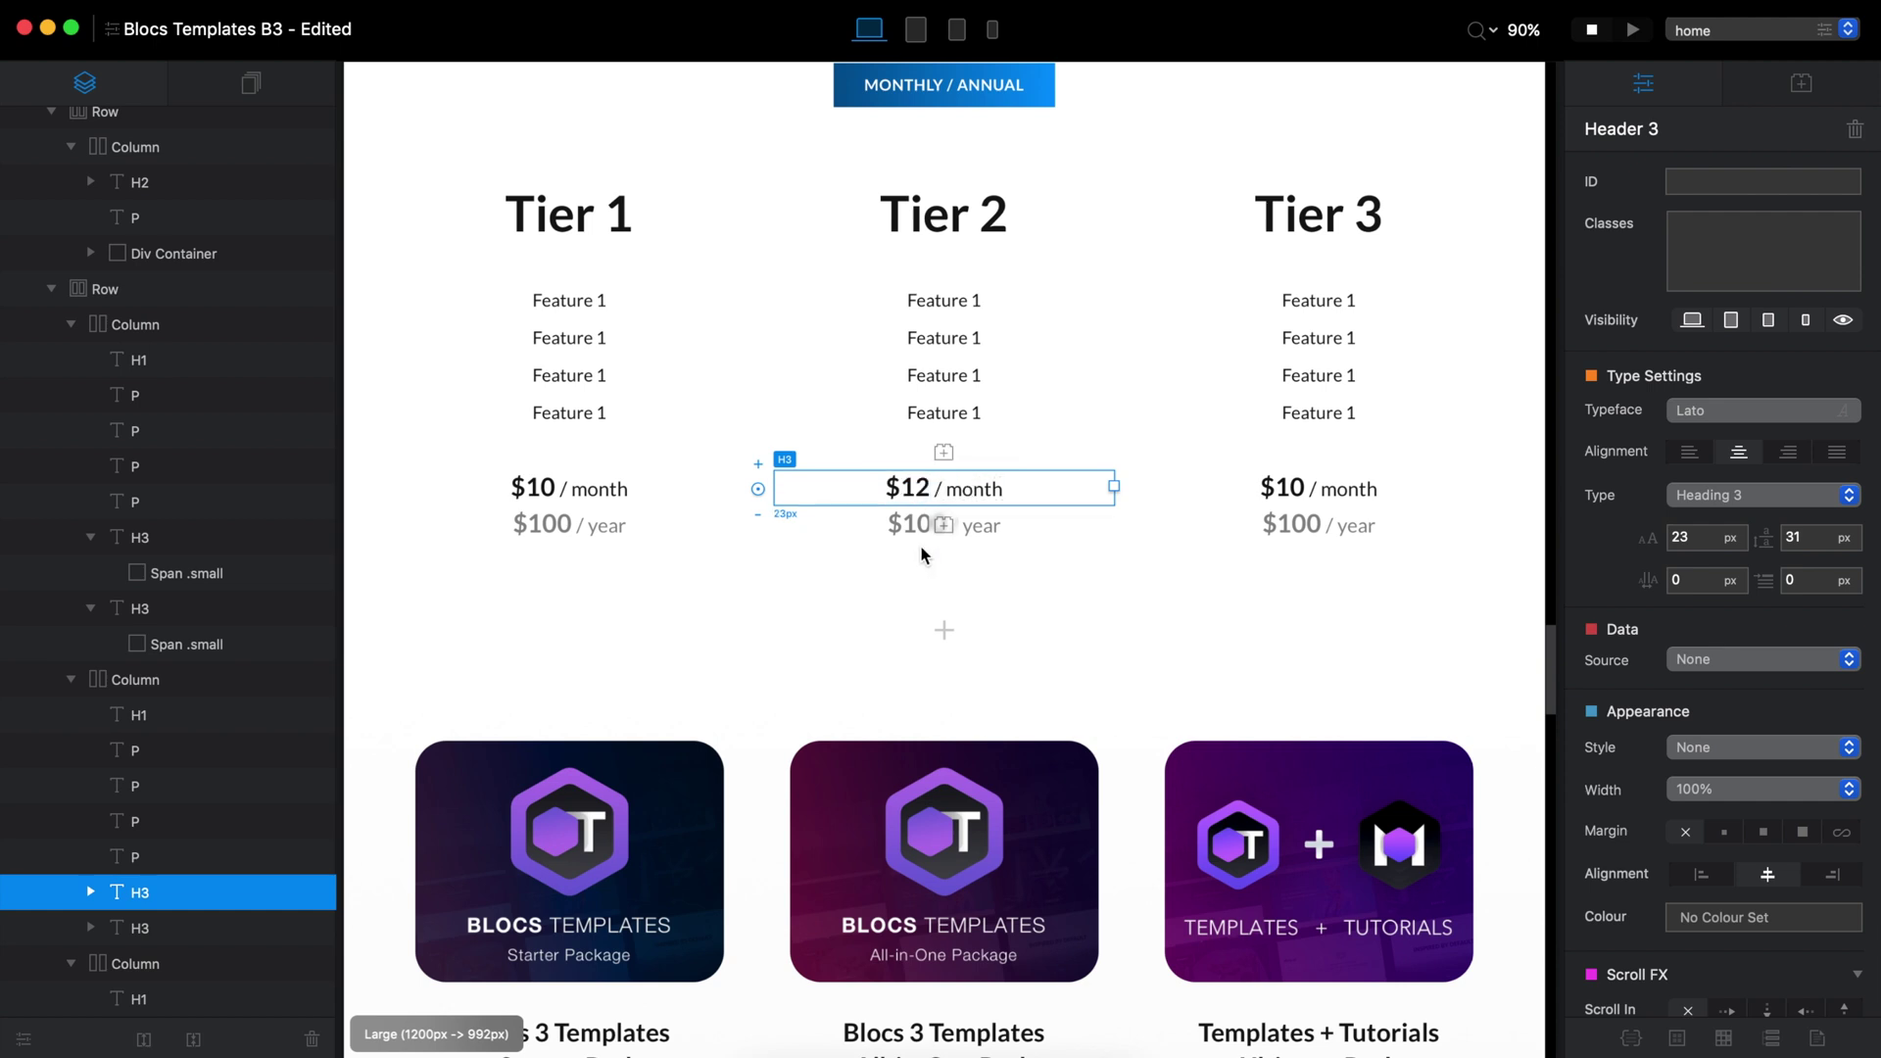
pyautogui.click(917, 524)
pyautogui.doubleClick(916, 524)
pyautogui.click(918, 524)
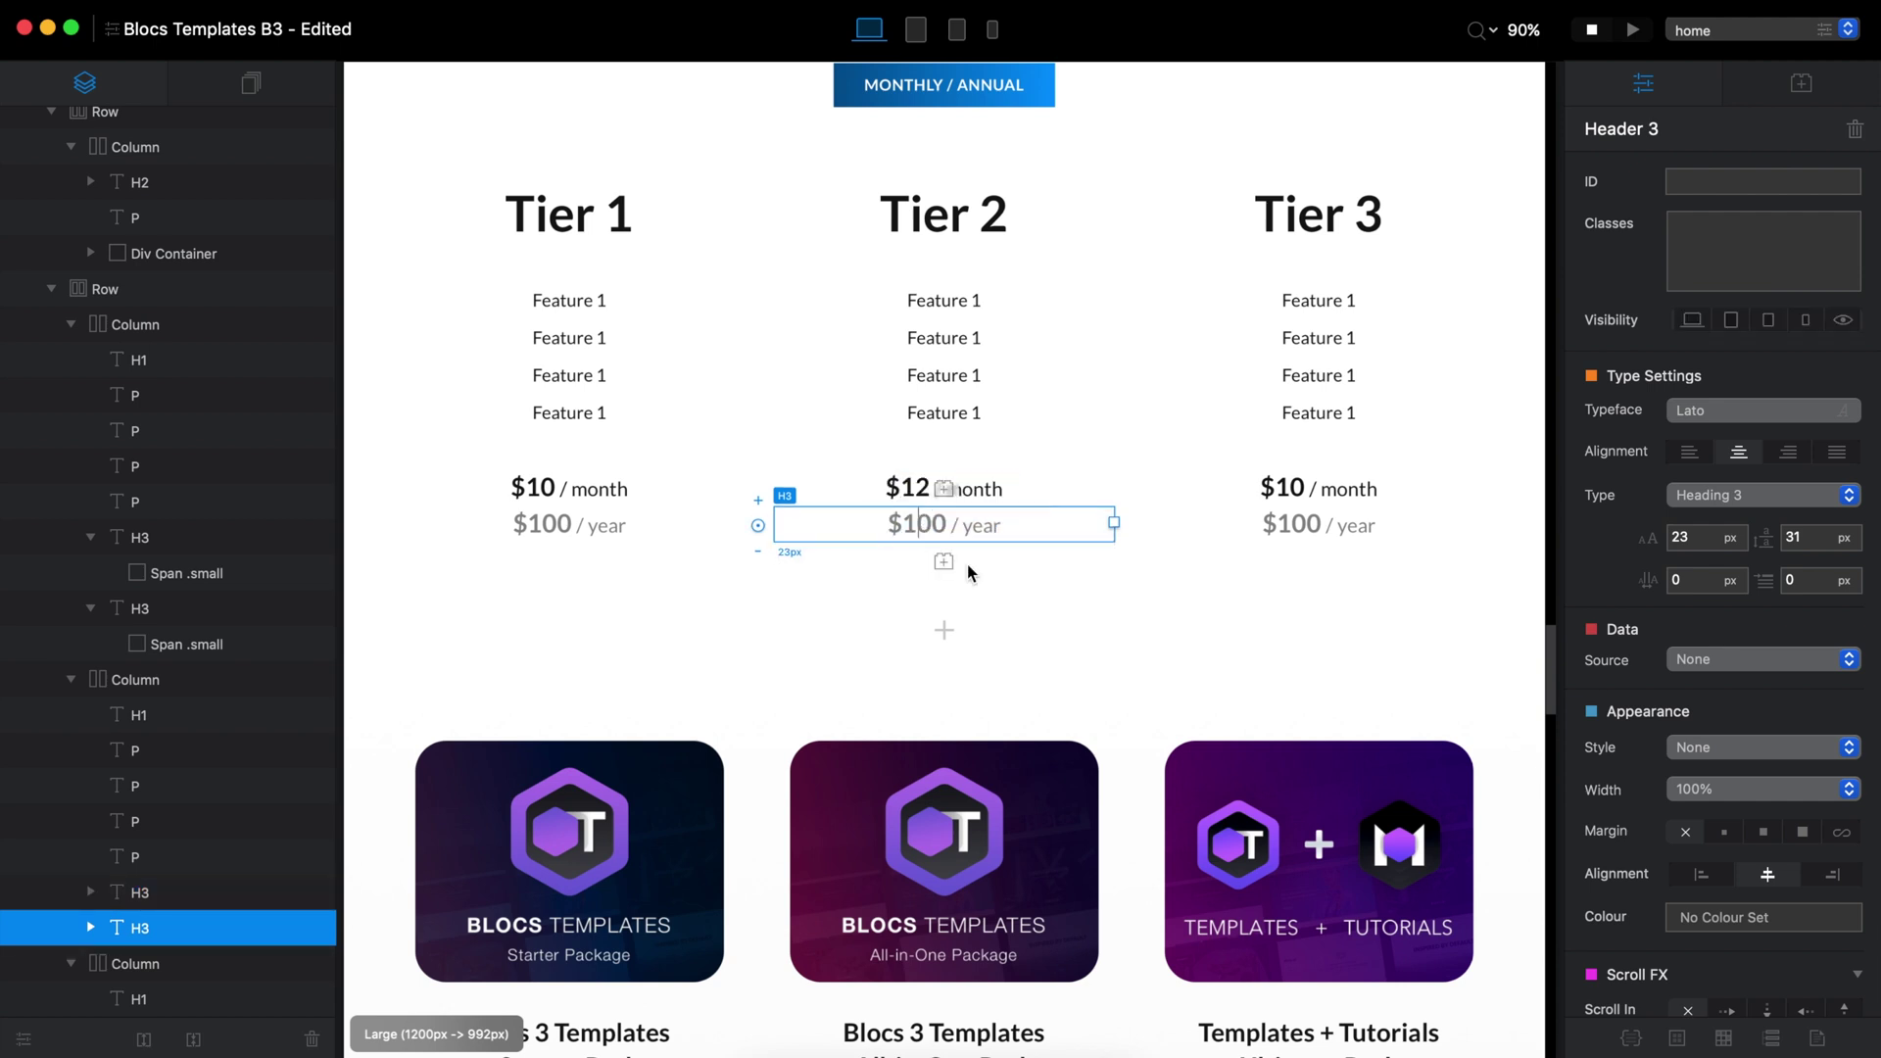
pyautogui.press('Delete')
pyautogui.write('1')
pyautogui.press('BackSpace')
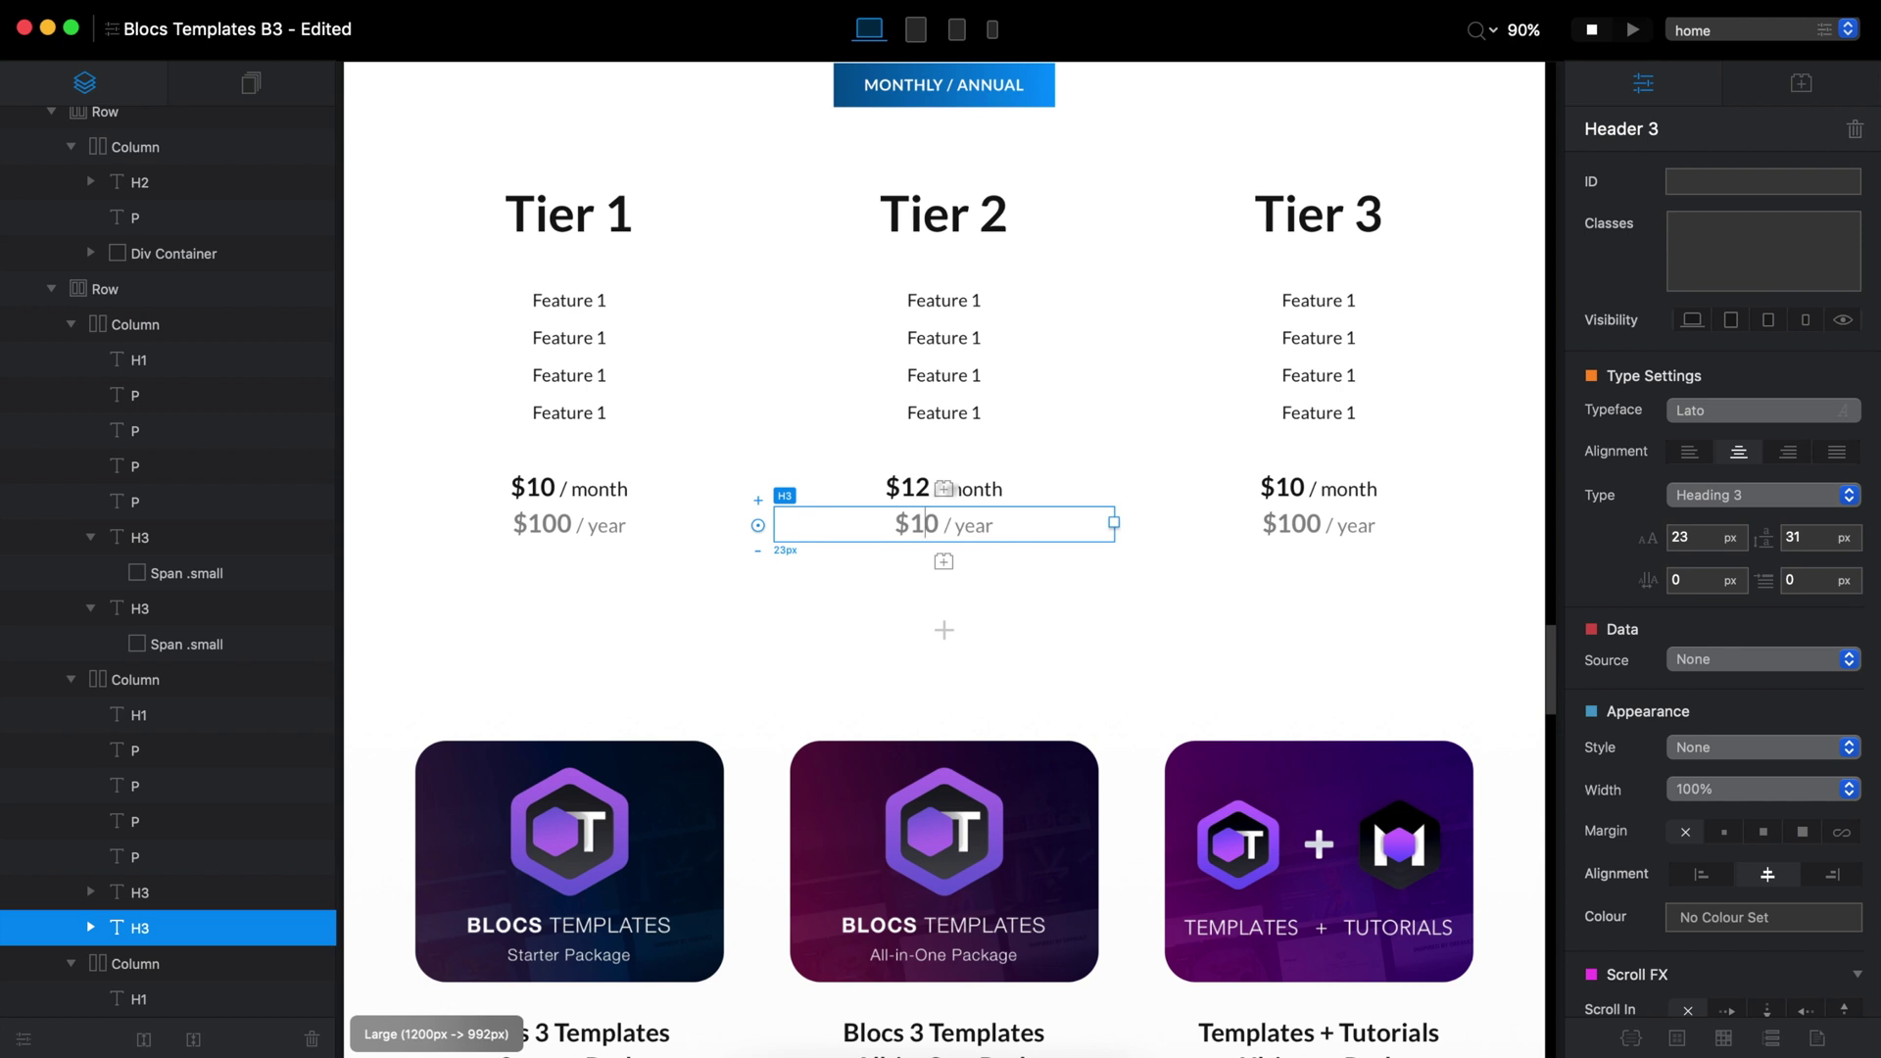
pyautogui.write('2')
# Set the Tier 3 prices to "$15 / month" and "$150 / year"
pyautogui.click(1293, 500)
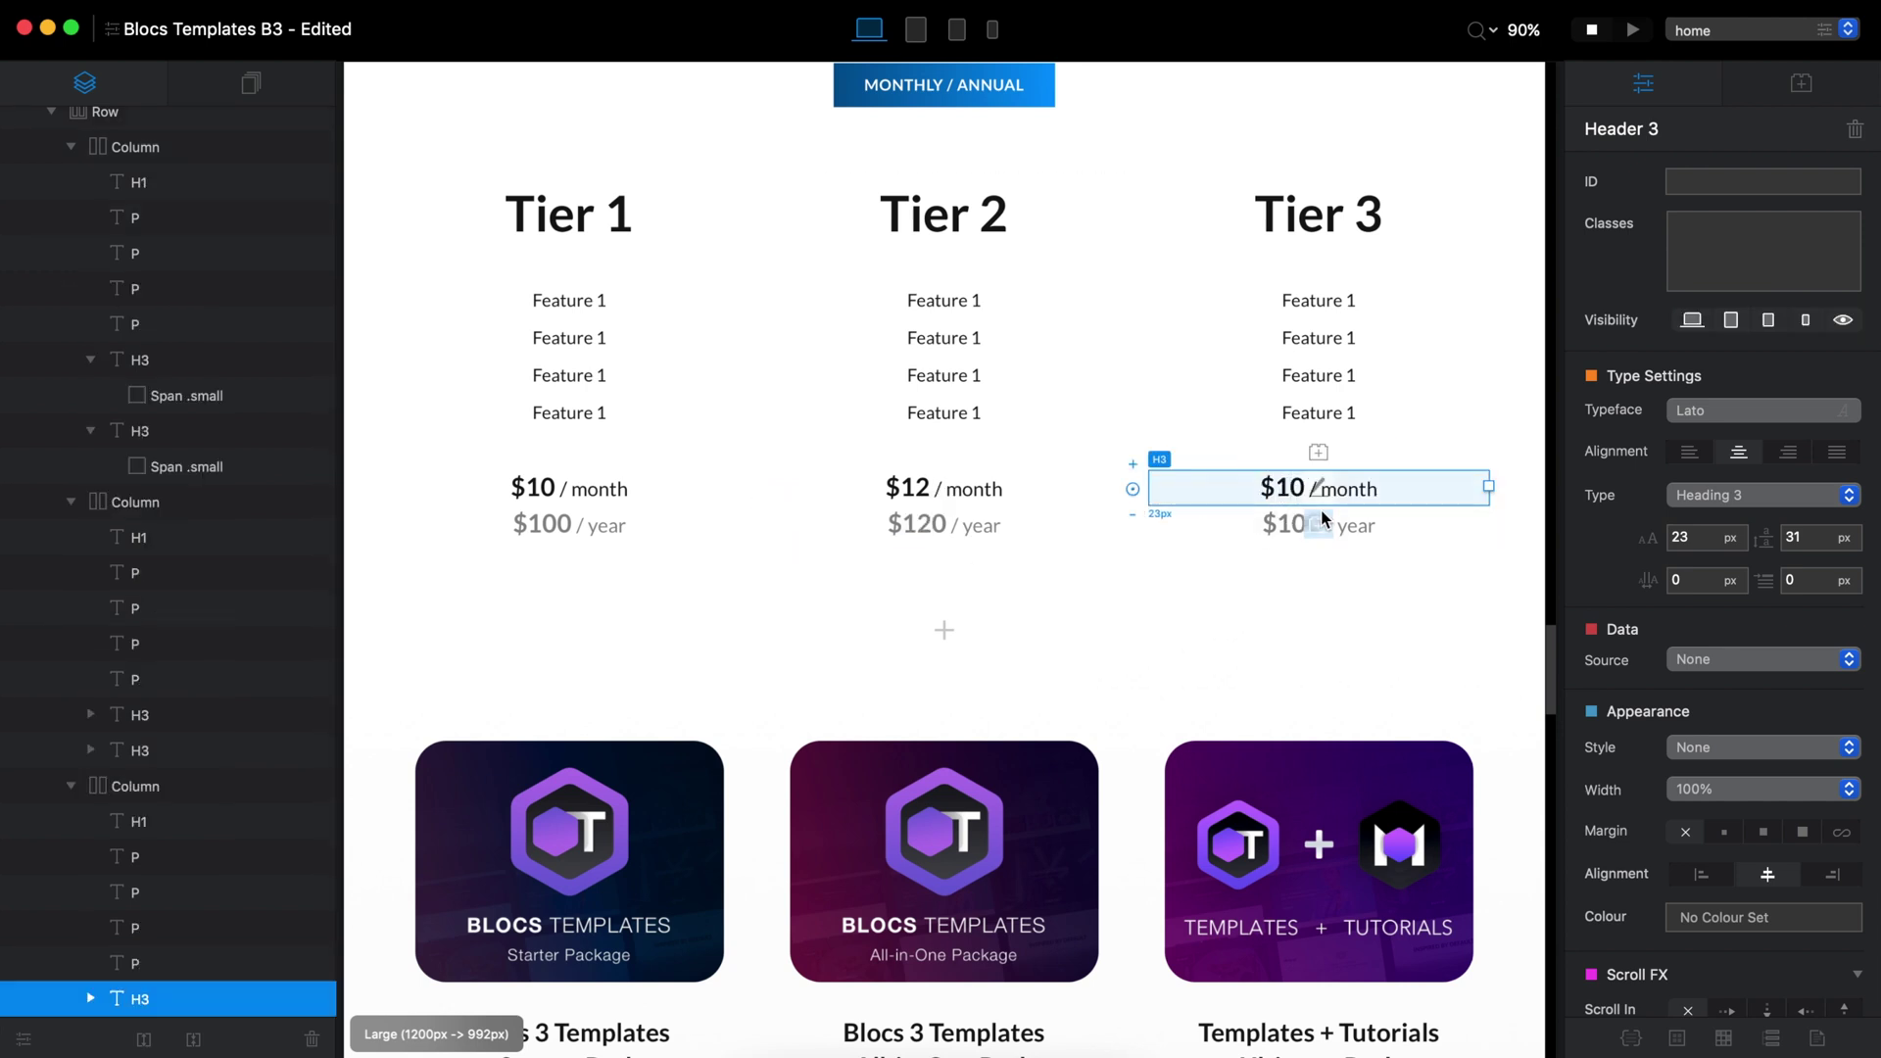
pyautogui.hotkey('shift', 'Right')
pyautogui.write('5')
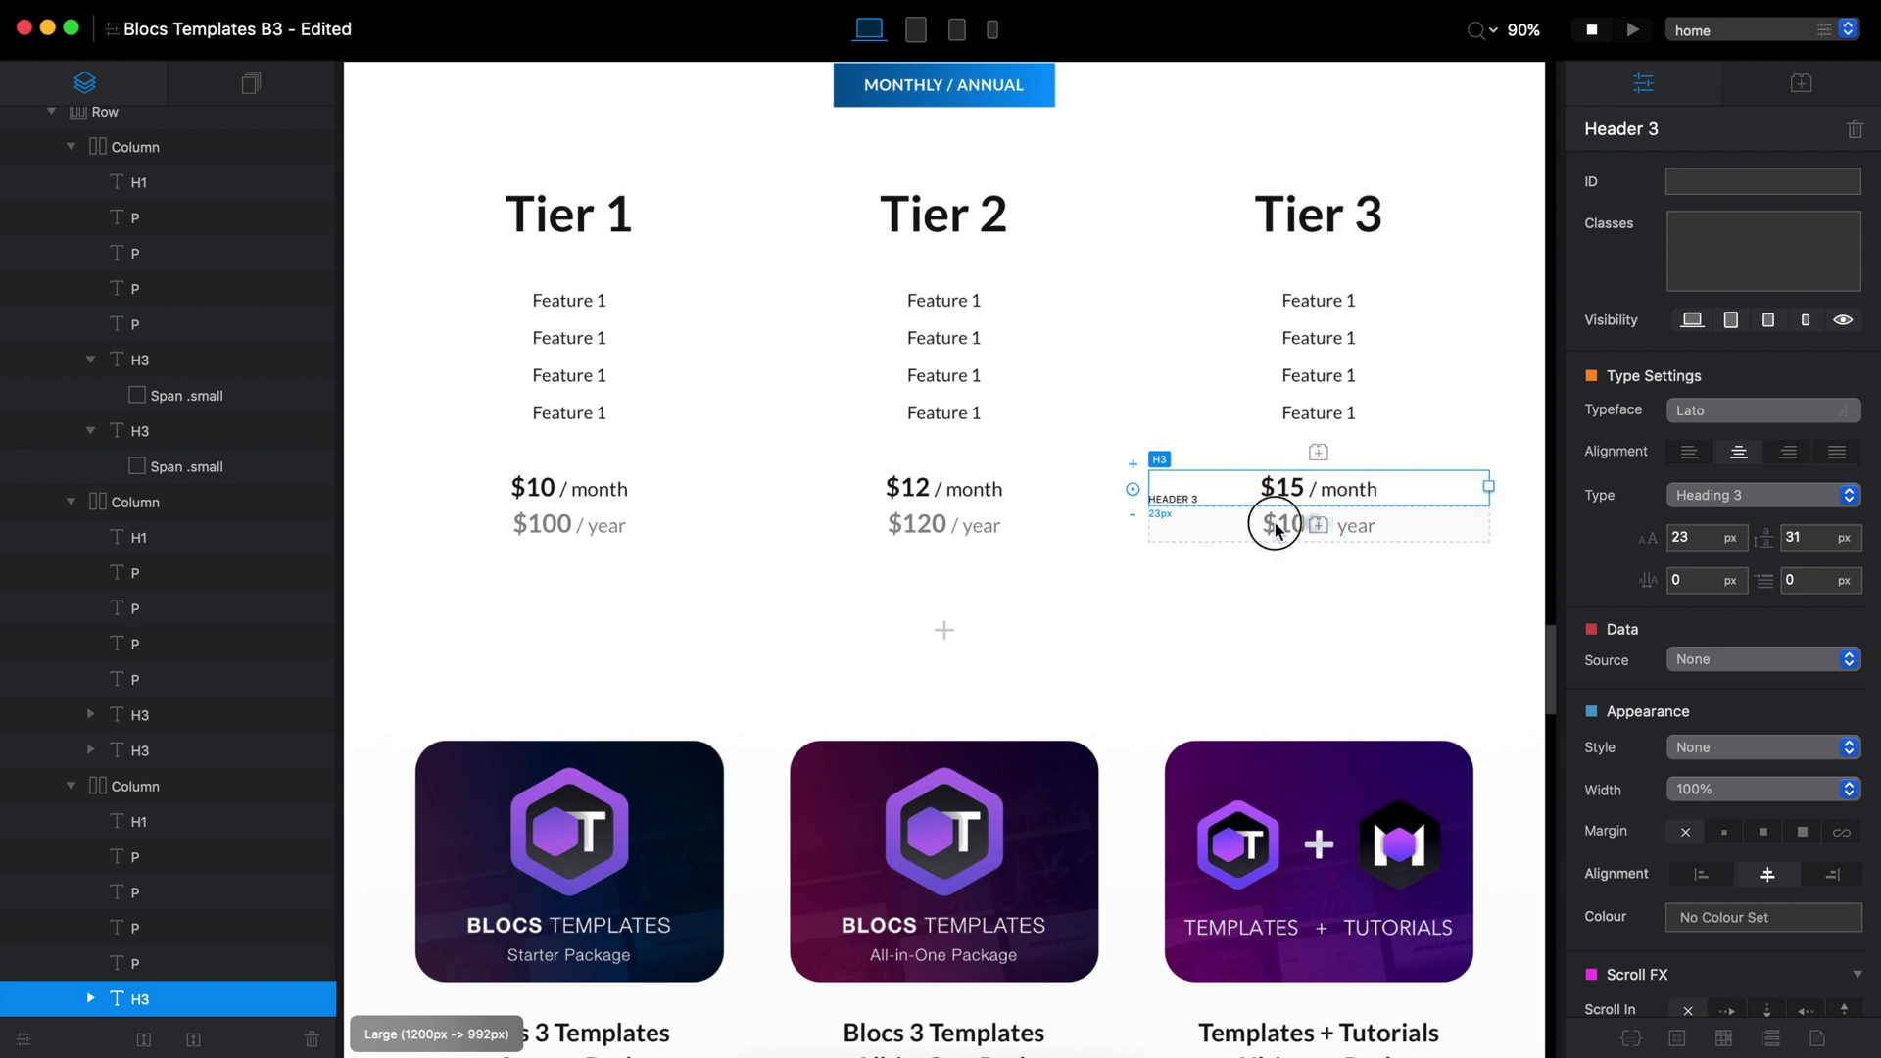
pyautogui.doubleClick(1285, 527)
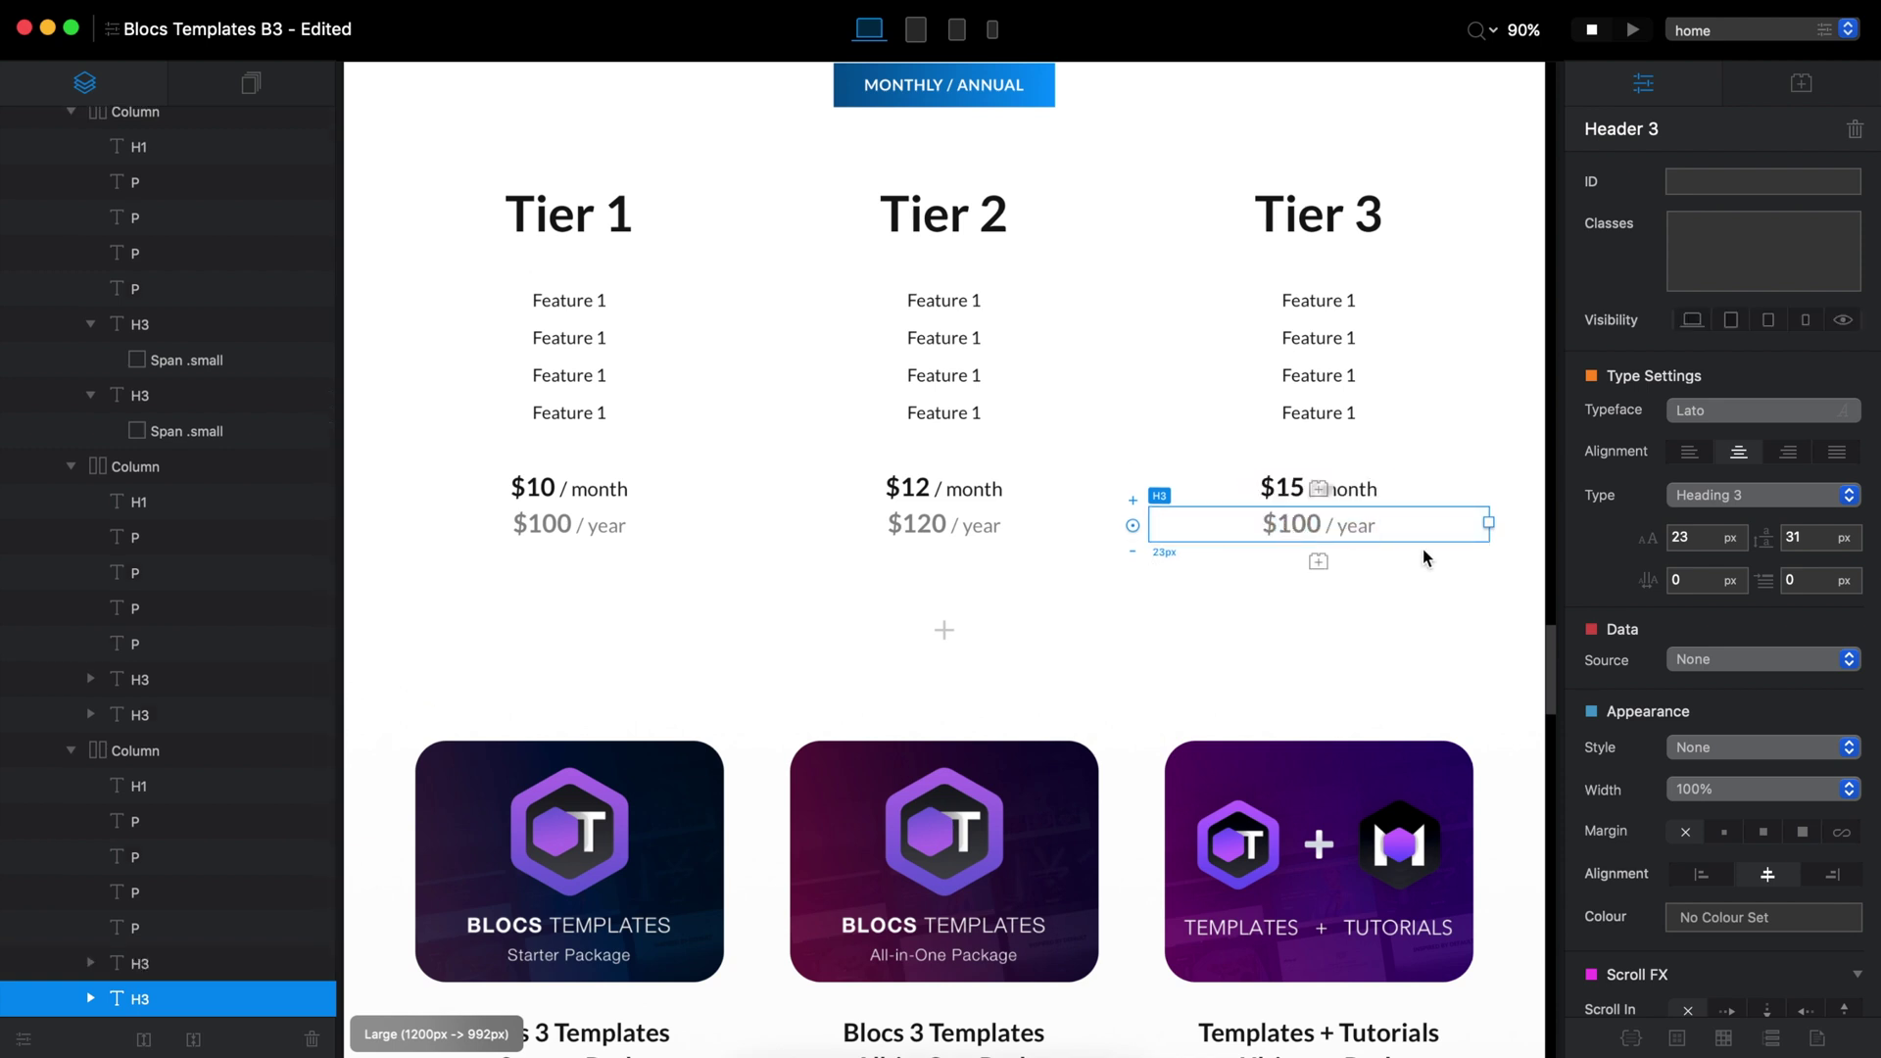
pyautogui.hotkey('shift', 'Right')
pyautogui.write('5')
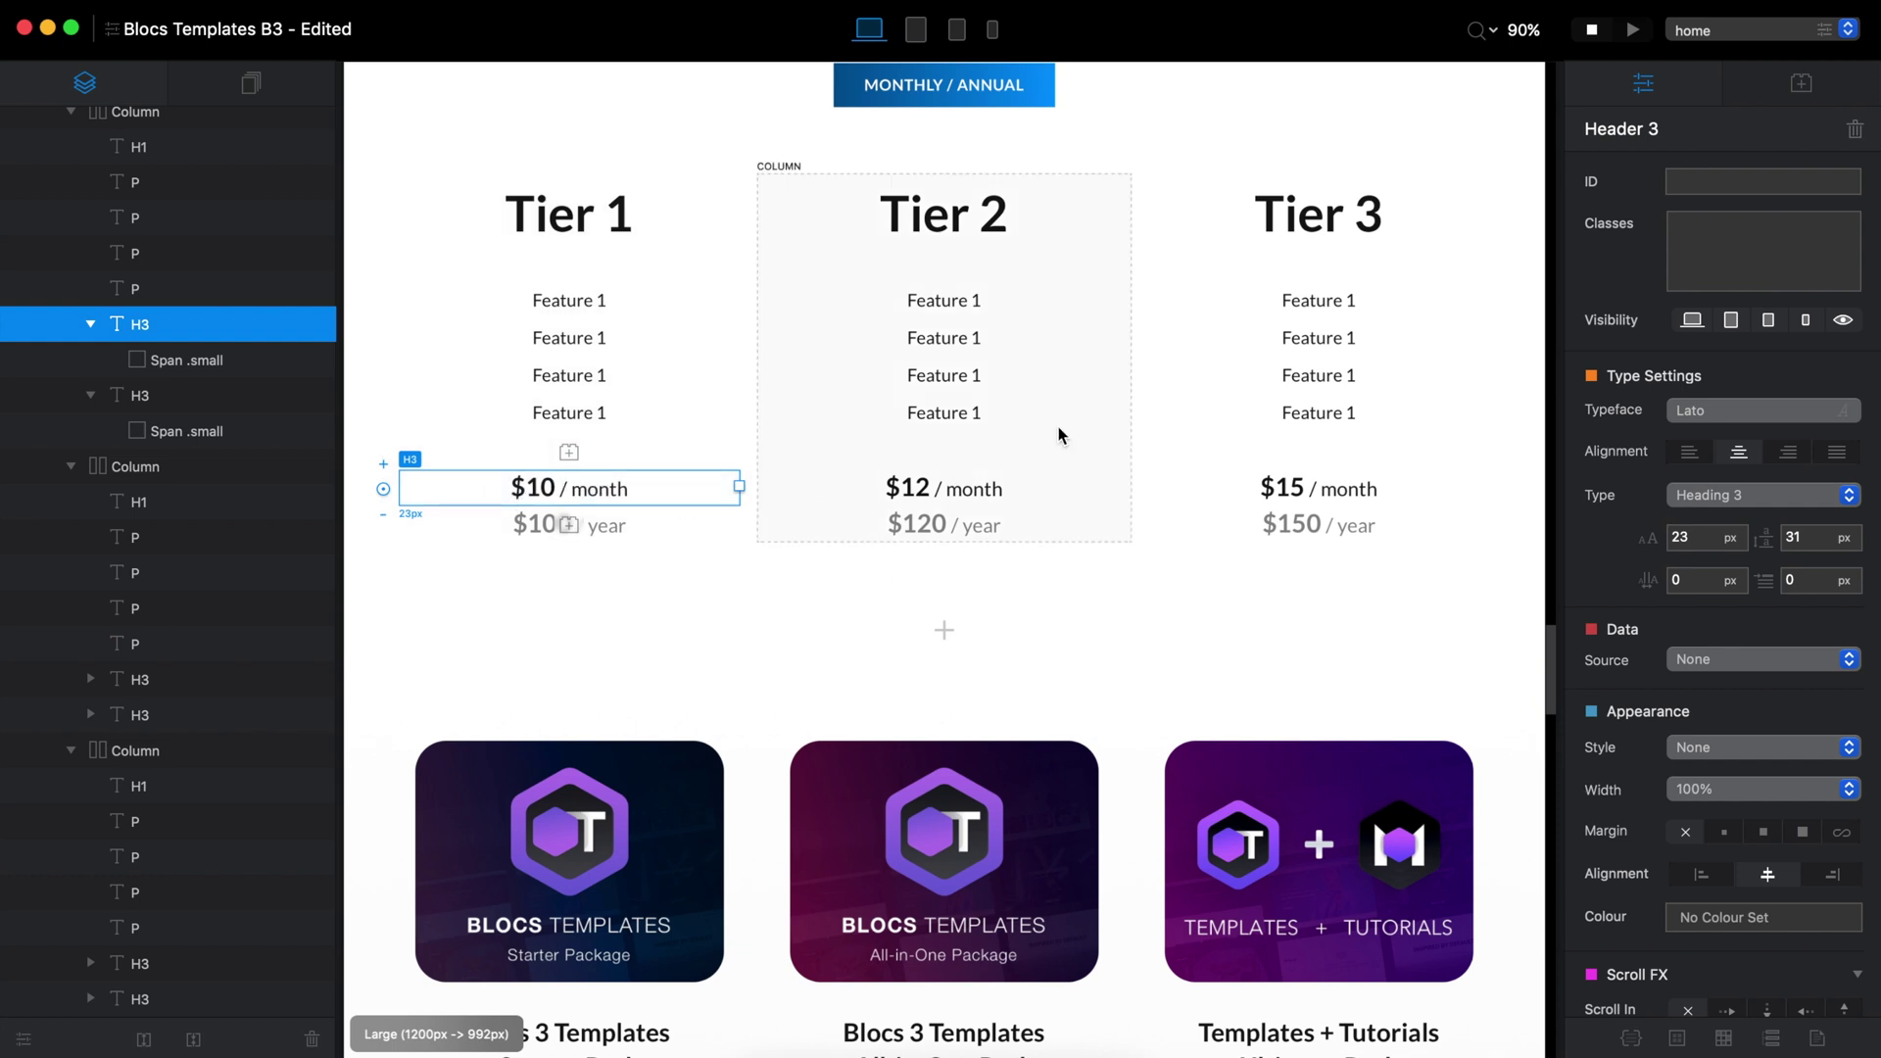
# Give the Tier 1 monthly price heading the ID "t1m" and its yearly price heading the ID "t1a"
pyautogui.click(1740, 177)
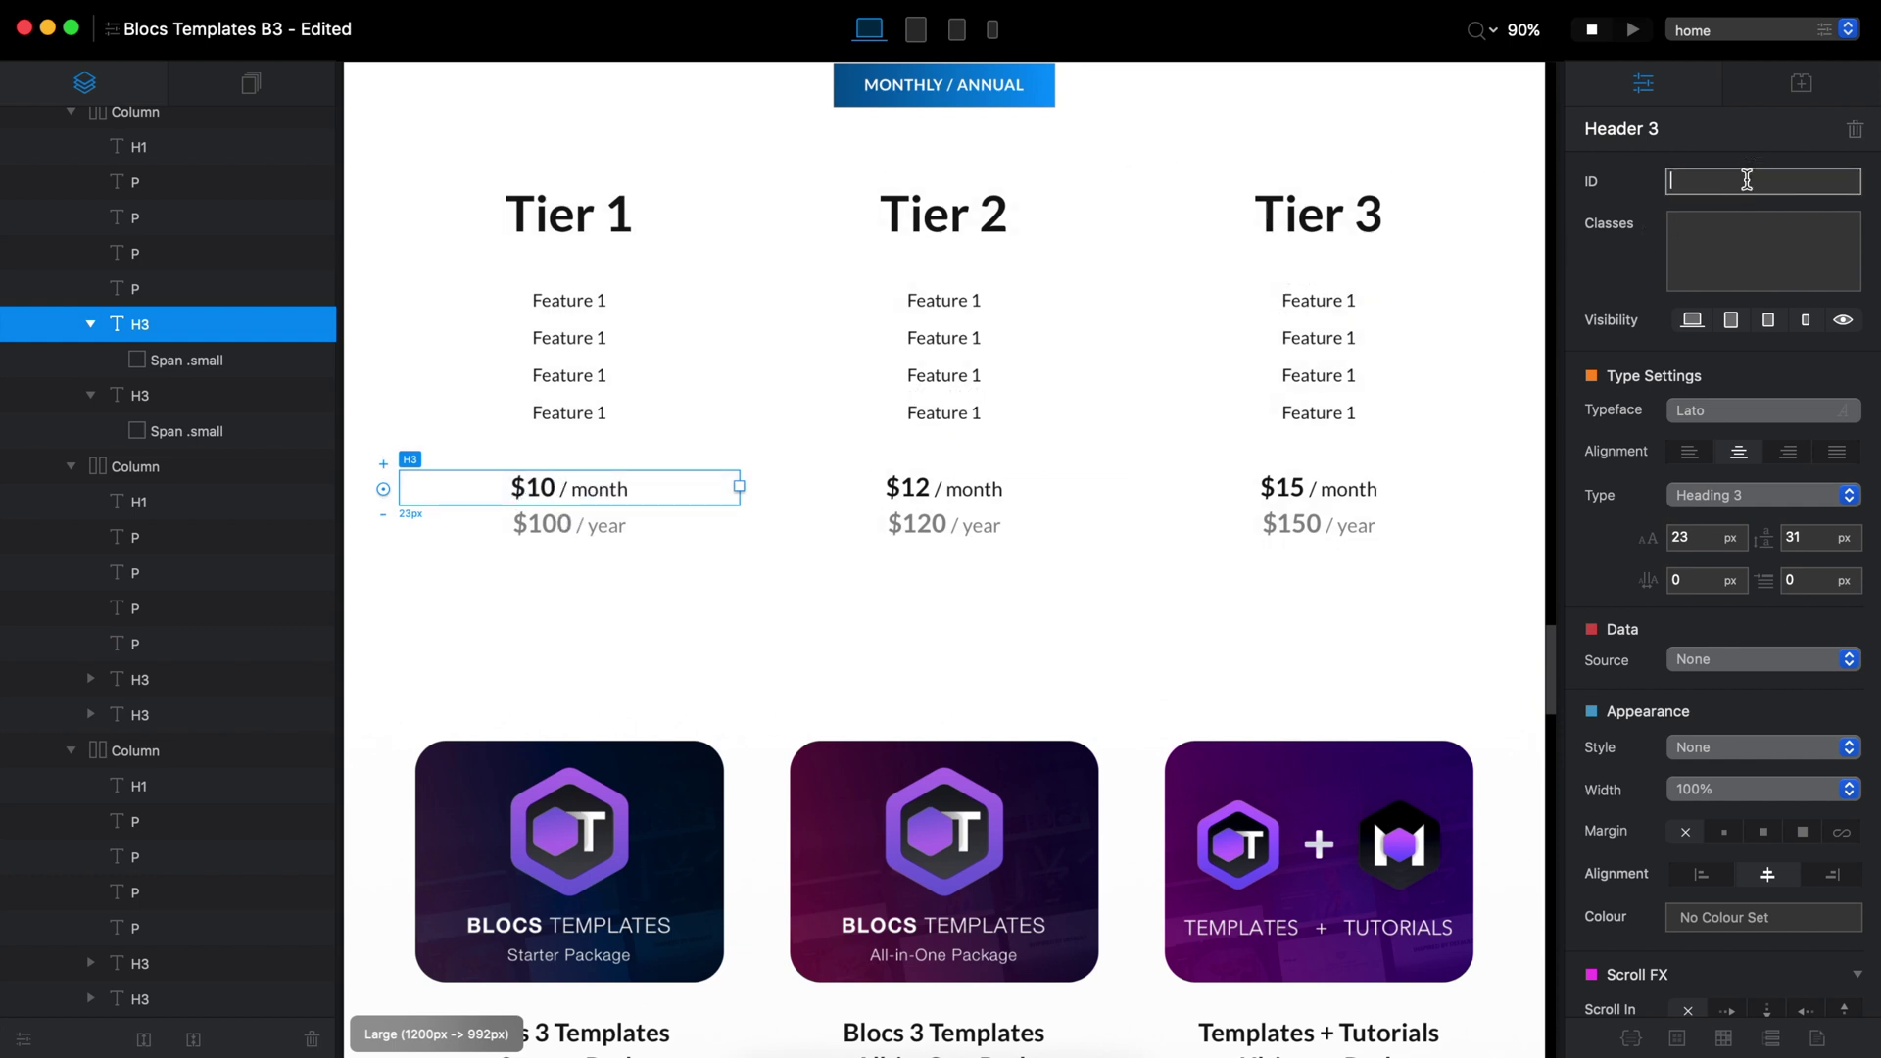
pyautogui.write('t1m')
pyautogui.press('Return')
pyautogui.click(663, 529)
pyautogui.click(1710, 178)
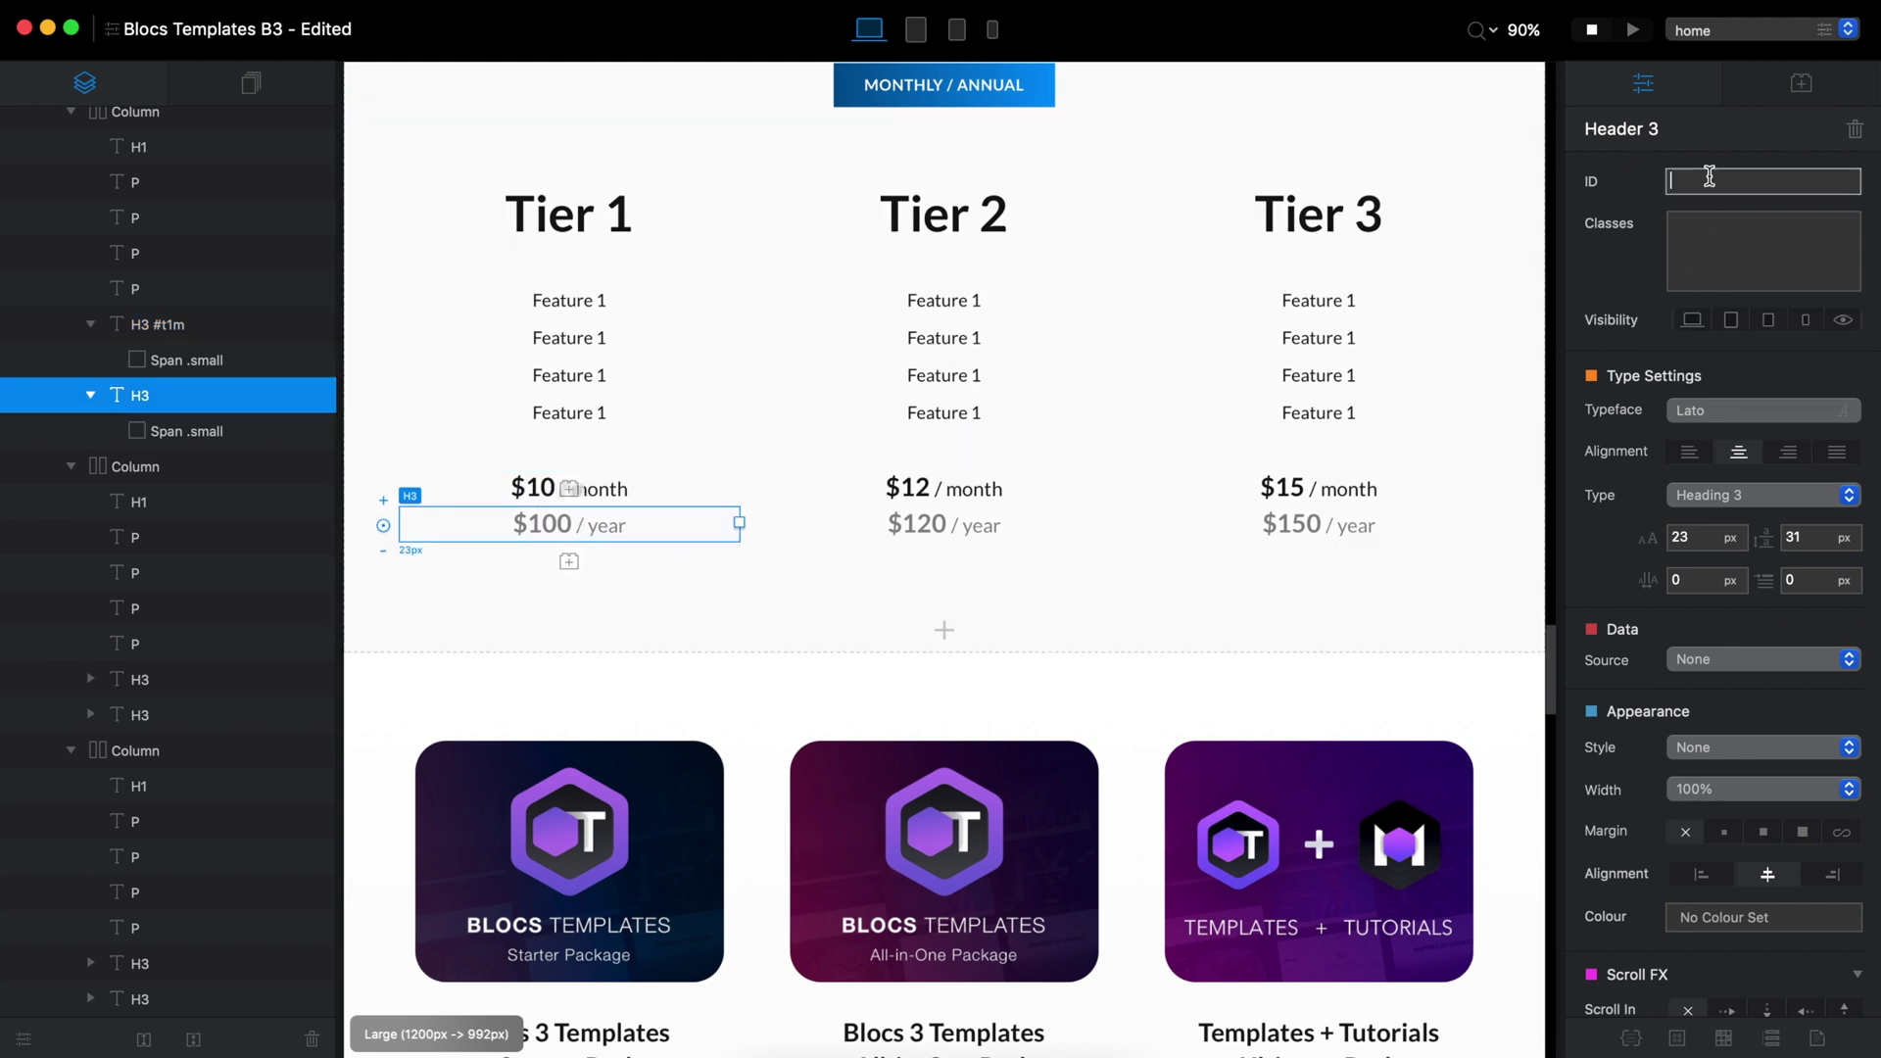
pyautogui.write('t1a')
pyautogui.press('Return')
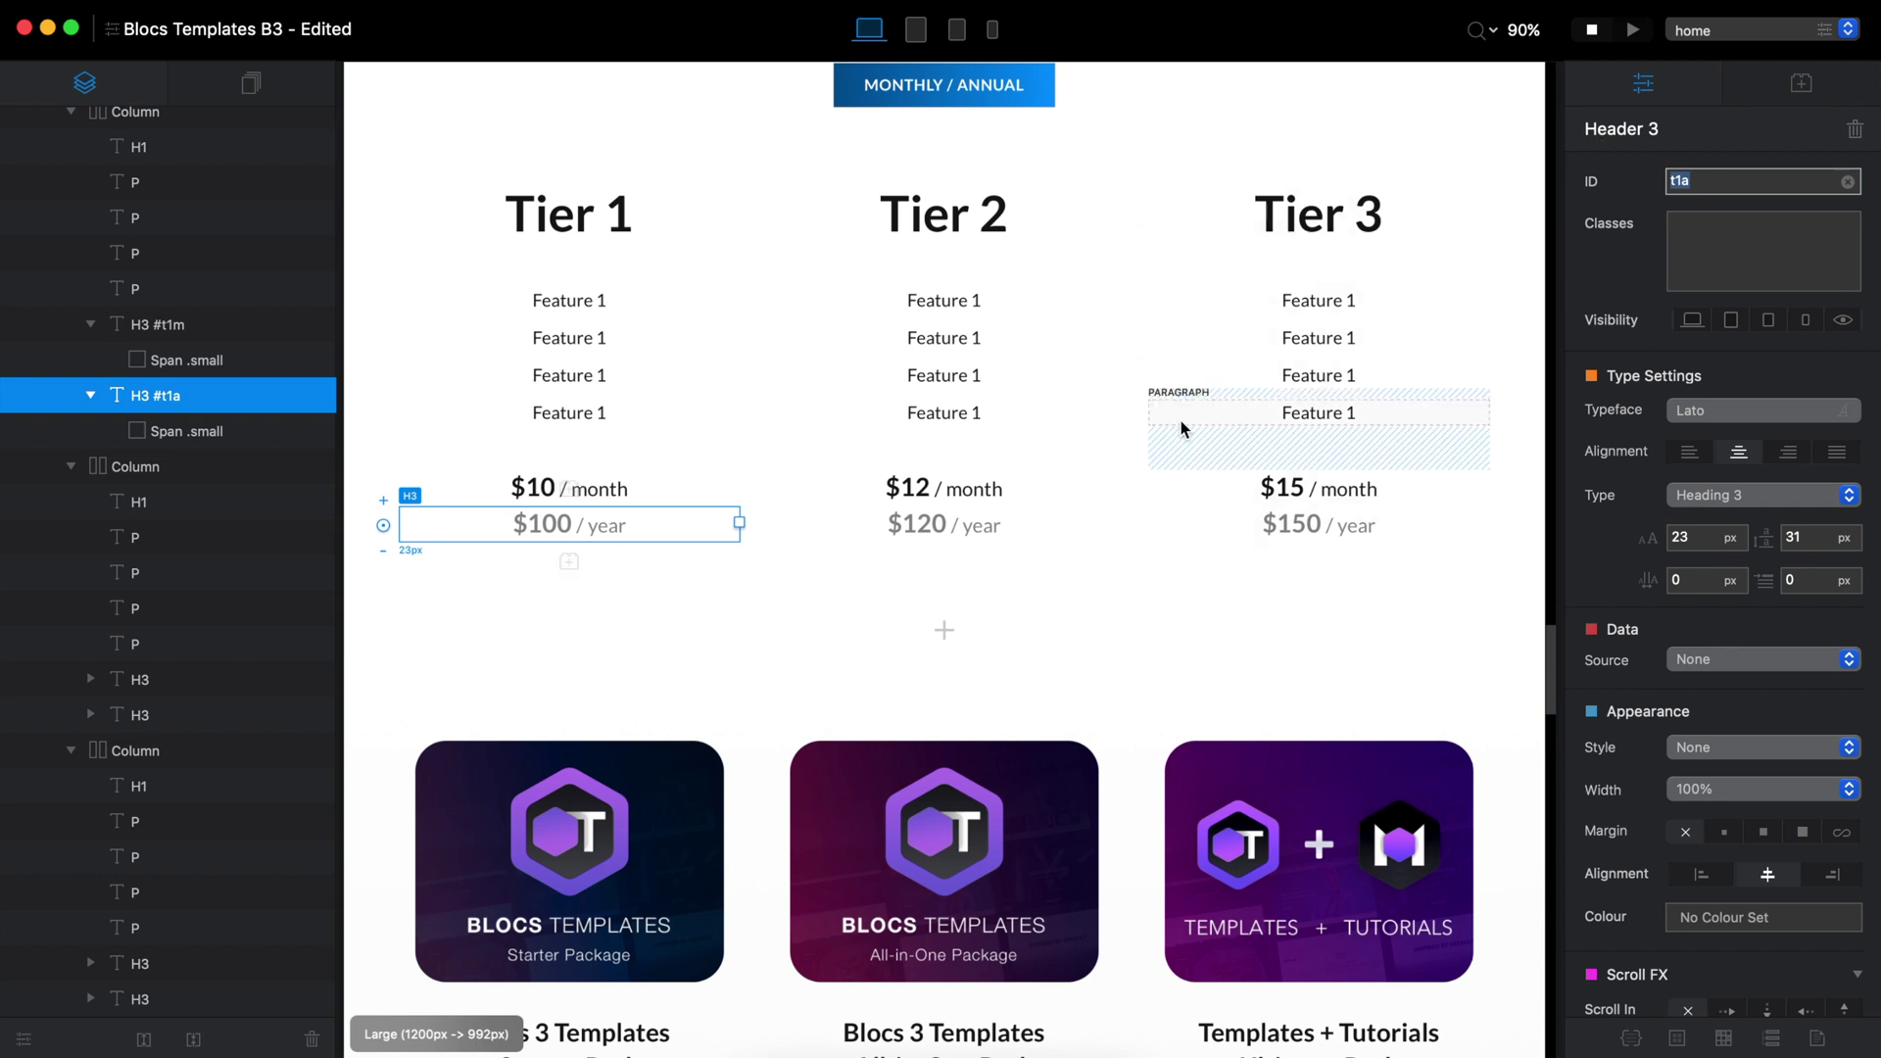
# Give the Tier 2 monthly price heading the ID "t2m" and its yearly price heading the ID "t2a"
pyautogui.click(1060, 490)
pyautogui.click(1753, 181)
pyautogui.write('t2')
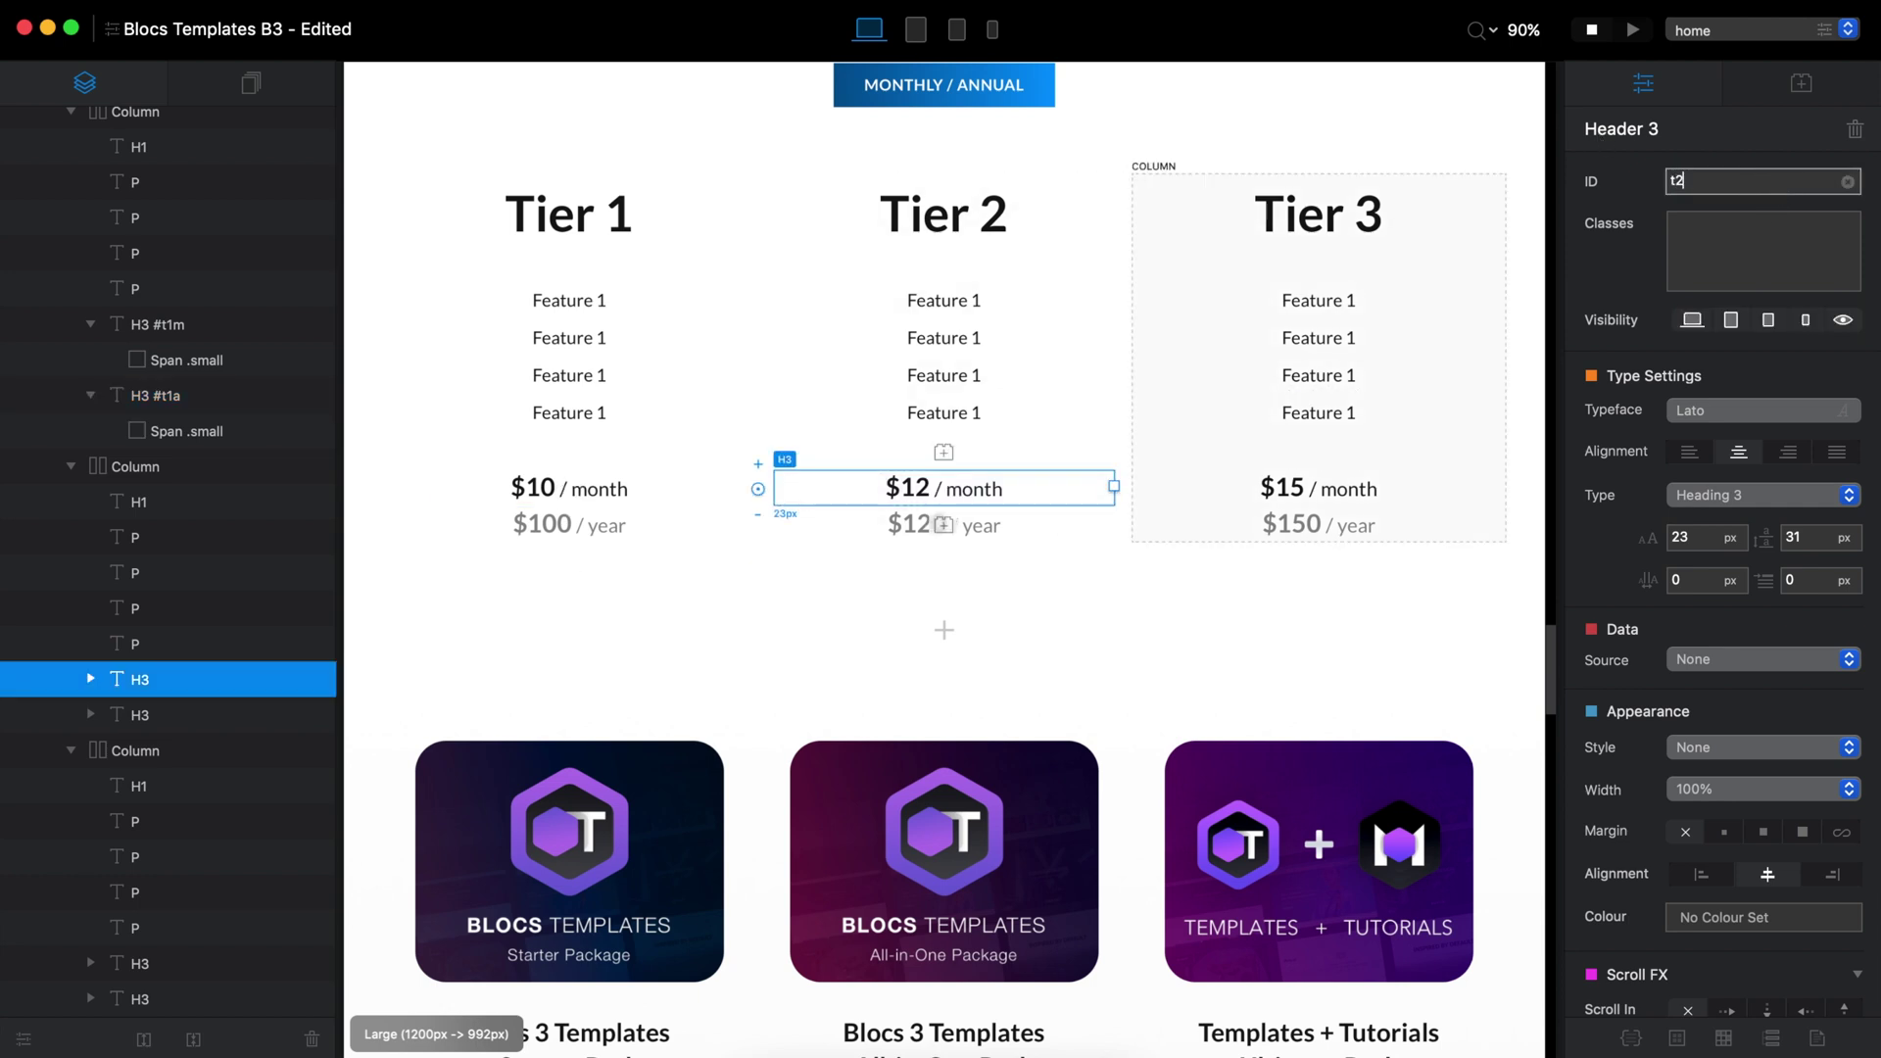
pyautogui.write('m')
pyautogui.press('Return')
pyautogui.click(1054, 531)
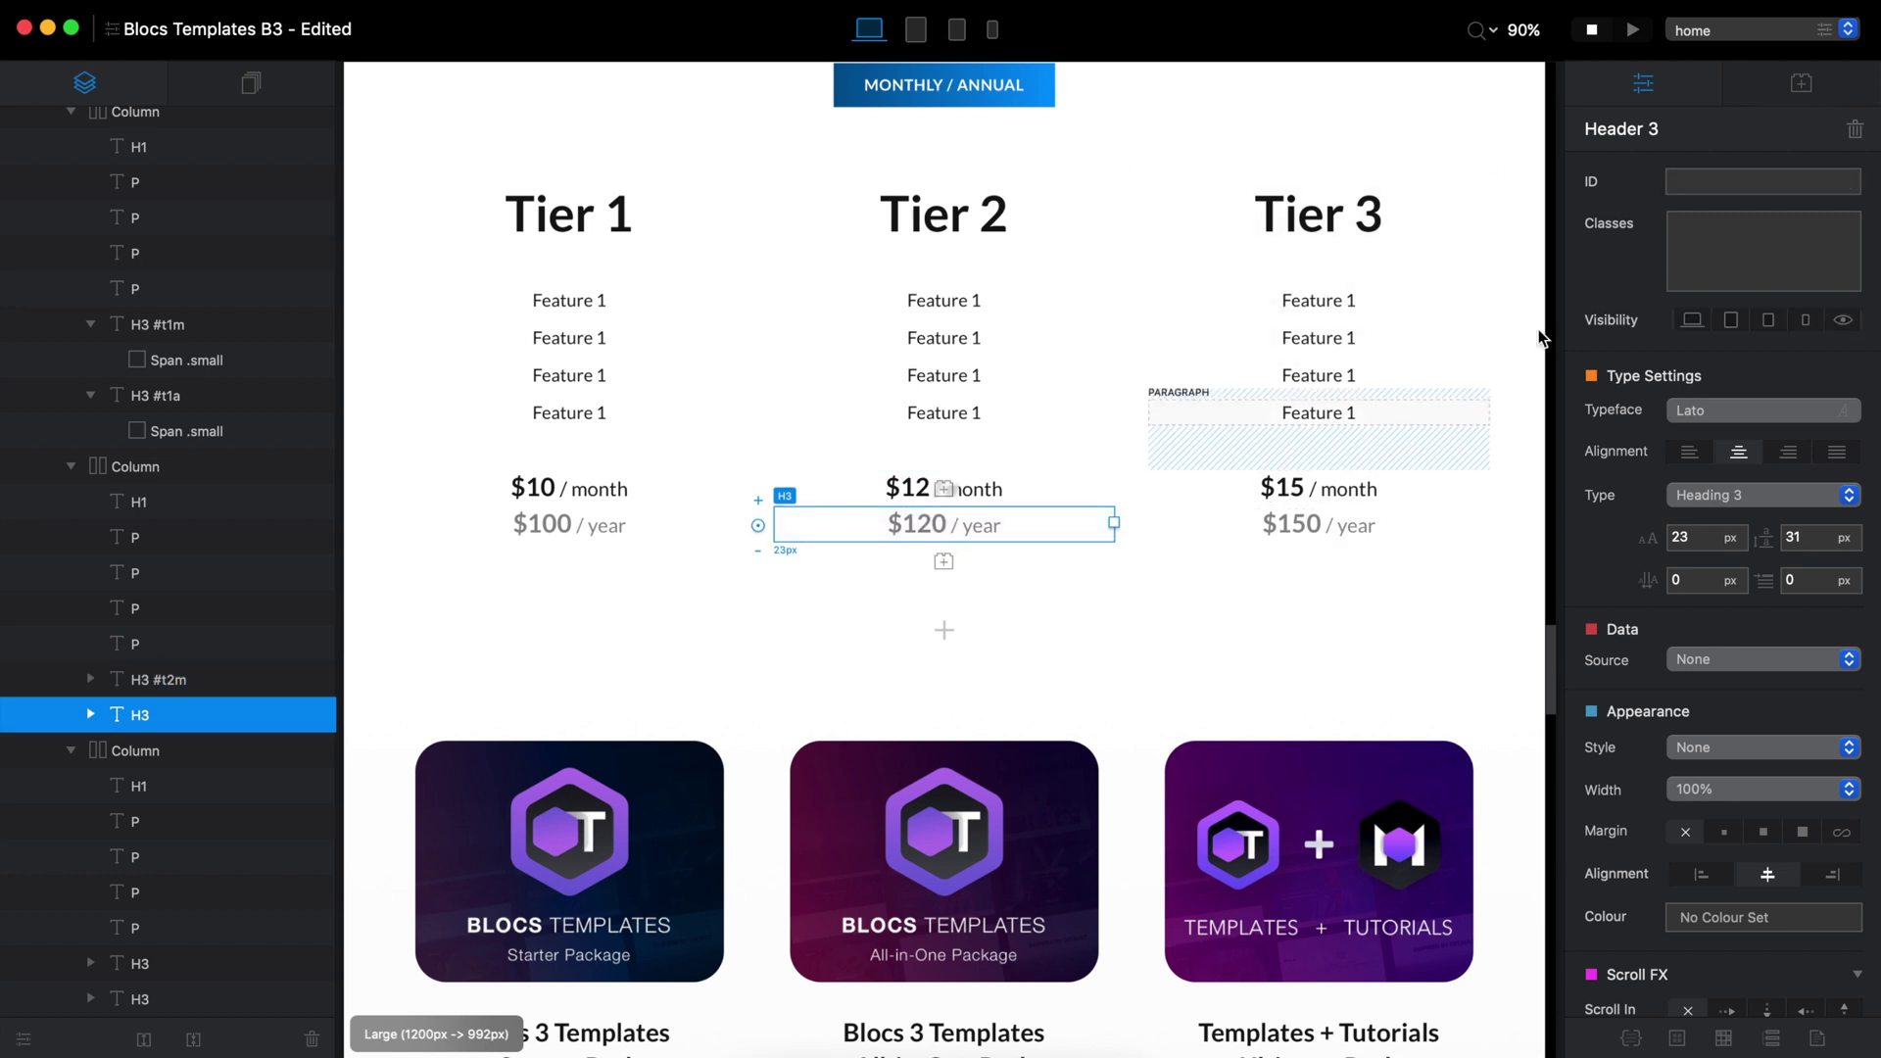
pyautogui.click(1749, 182)
pyautogui.write('t2a')
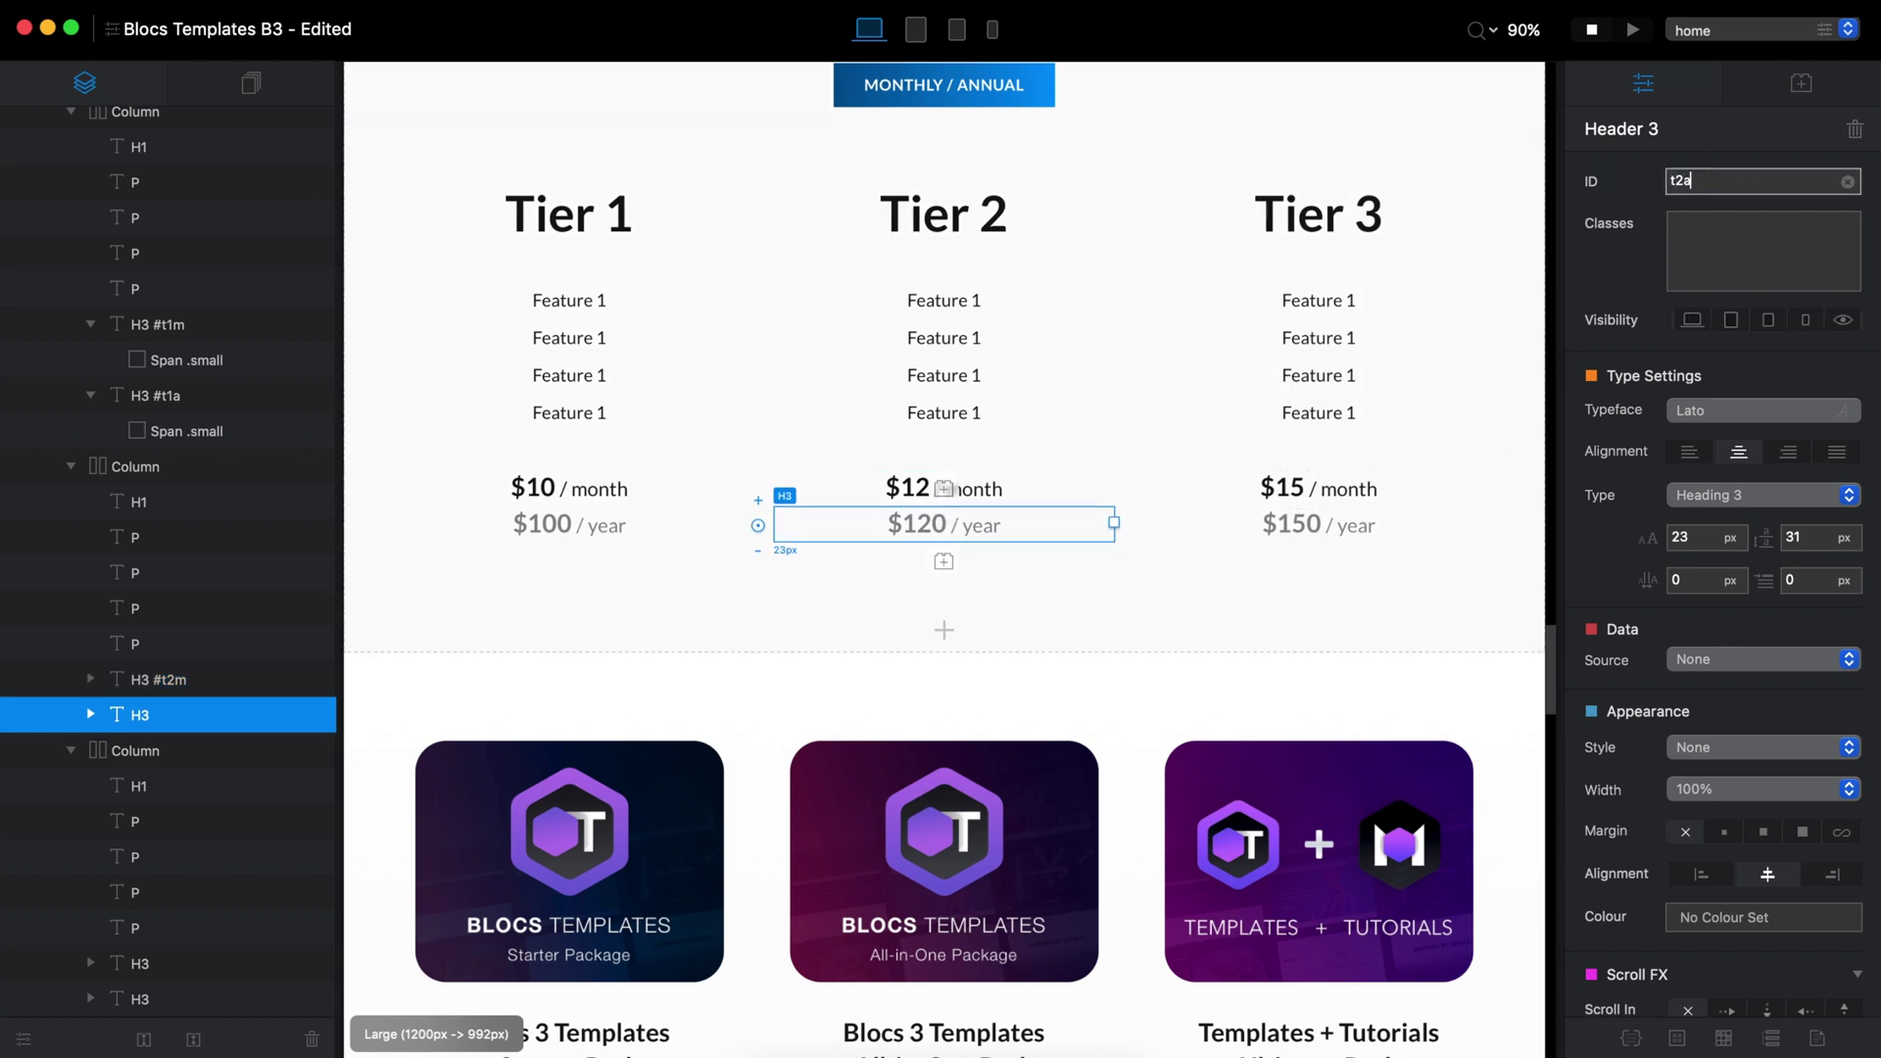
pyautogui.press('Return')
# Give the Tier 3 monthly price heading the ID "t3m" and its yearly price heading the ID "t3a"
pyautogui.click(1475, 495)
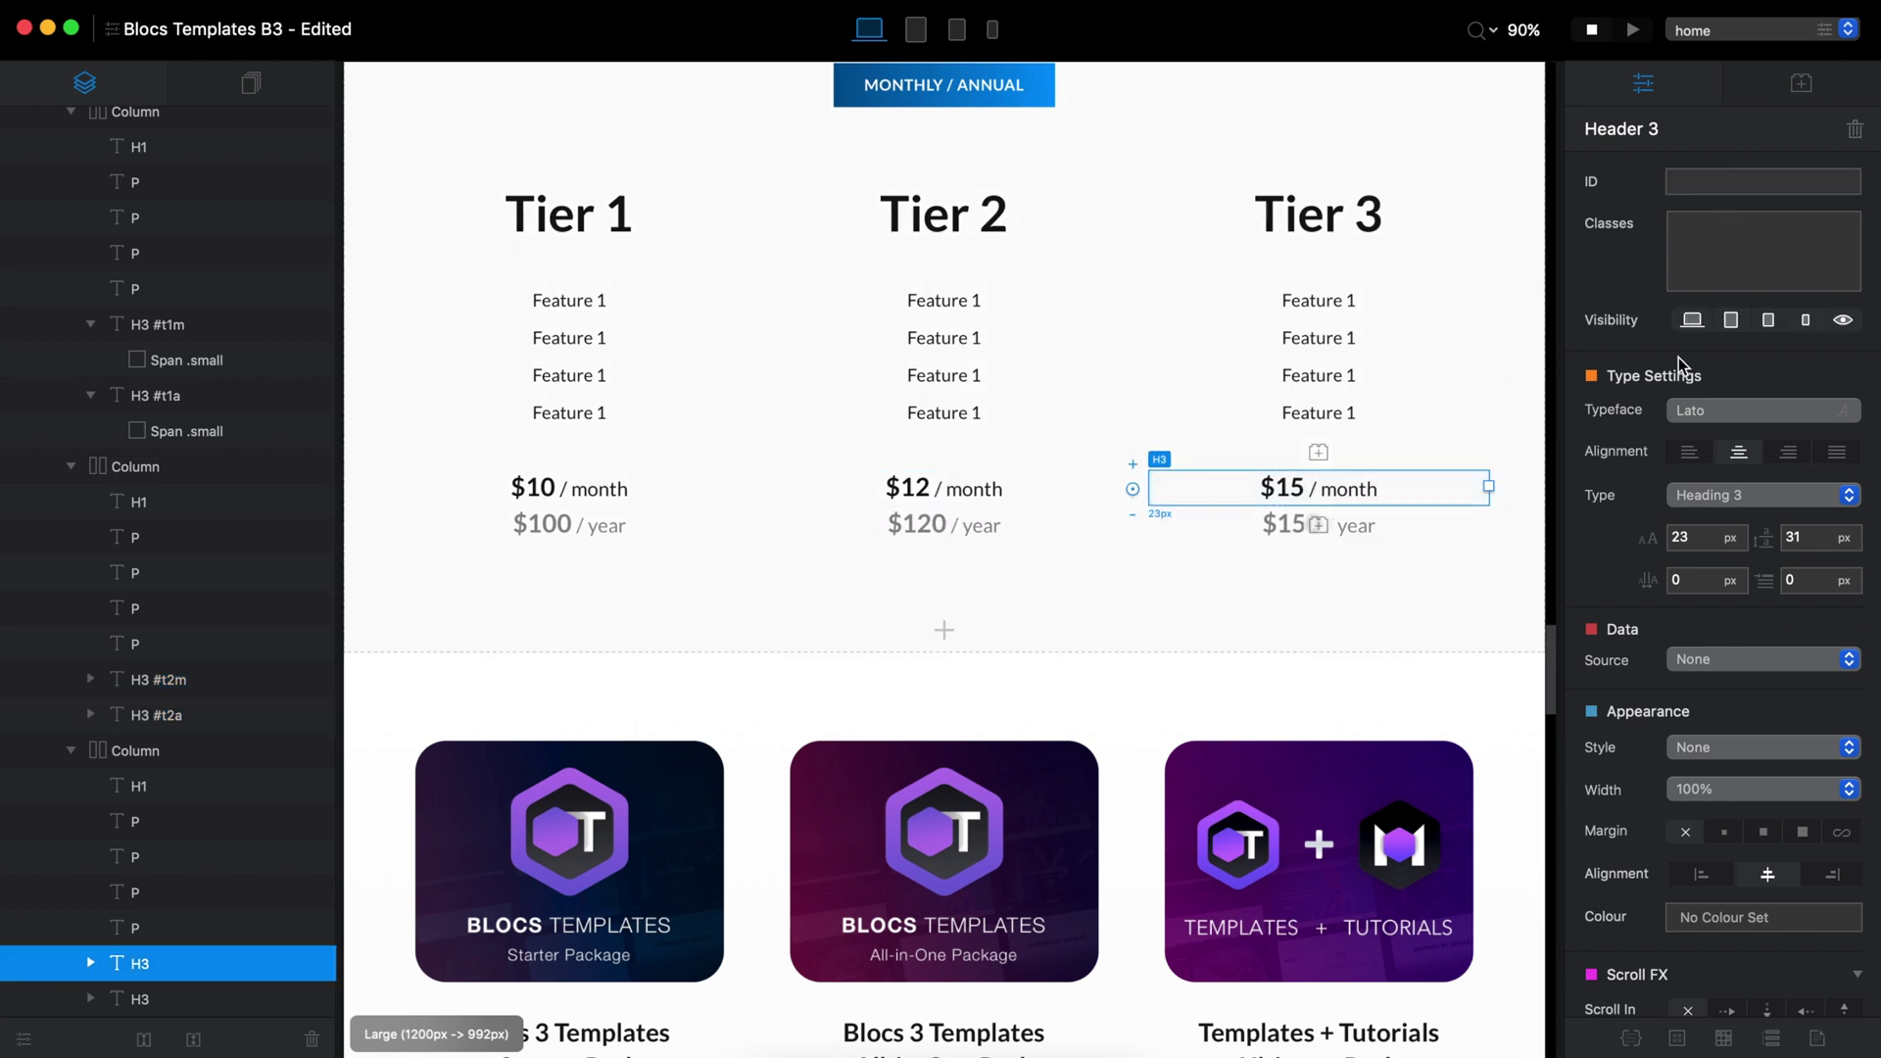
pyautogui.click(1797, 186)
pyautogui.write('t3m')
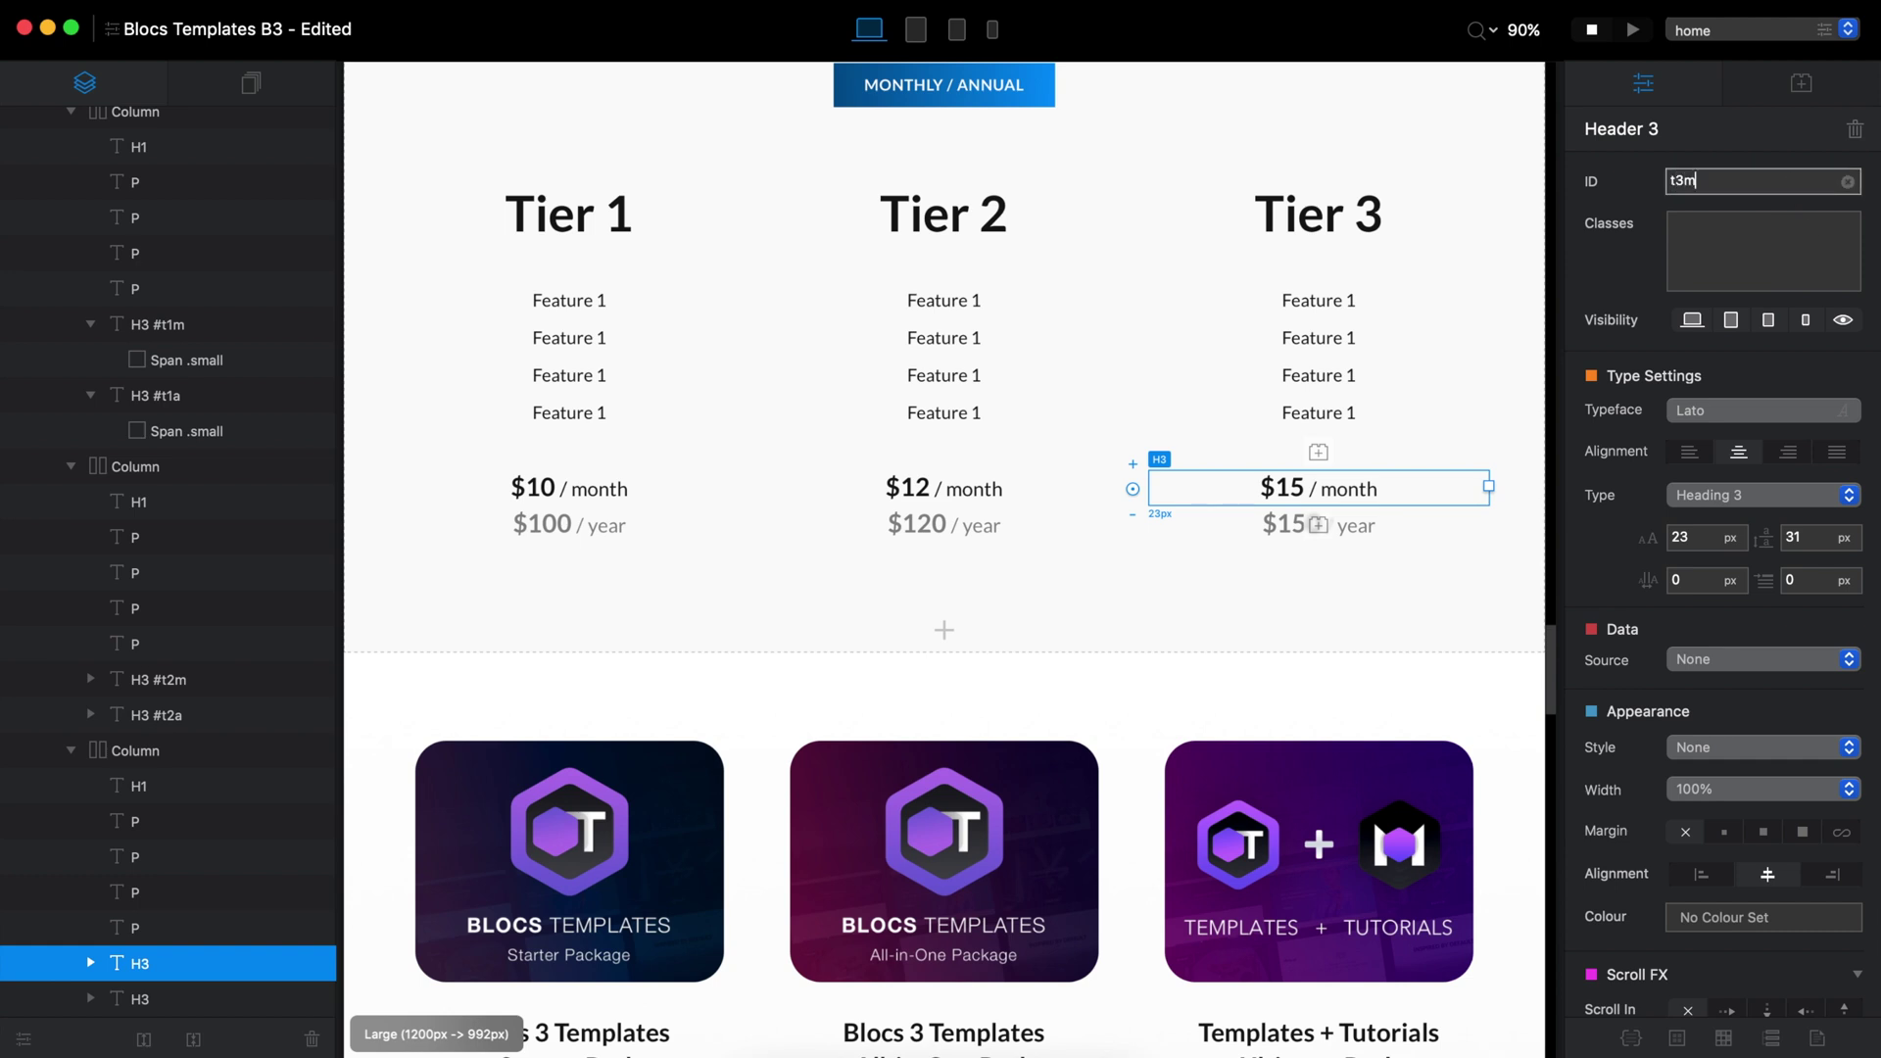
pyautogui.press('Return')
pyautogui.click(1469, 529)
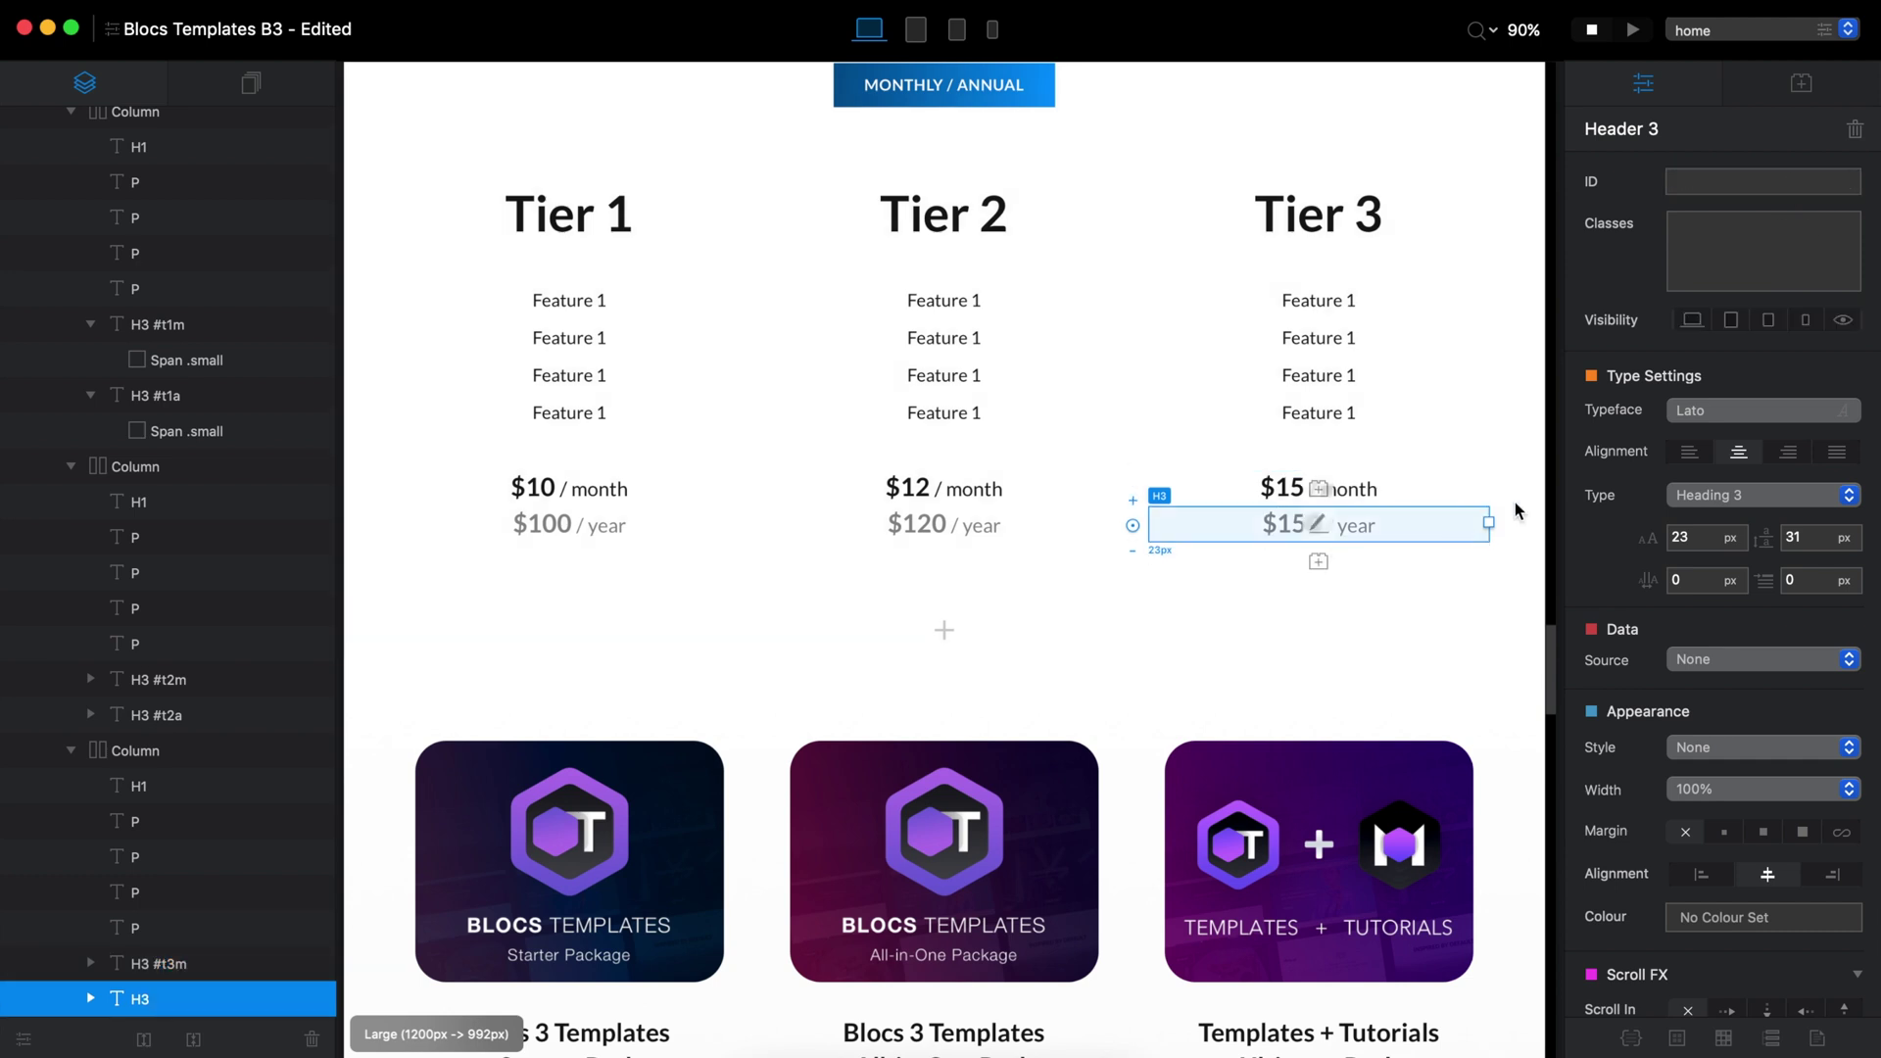
pyautogui.click(1763, 182)
pyautogui.write('t3a')
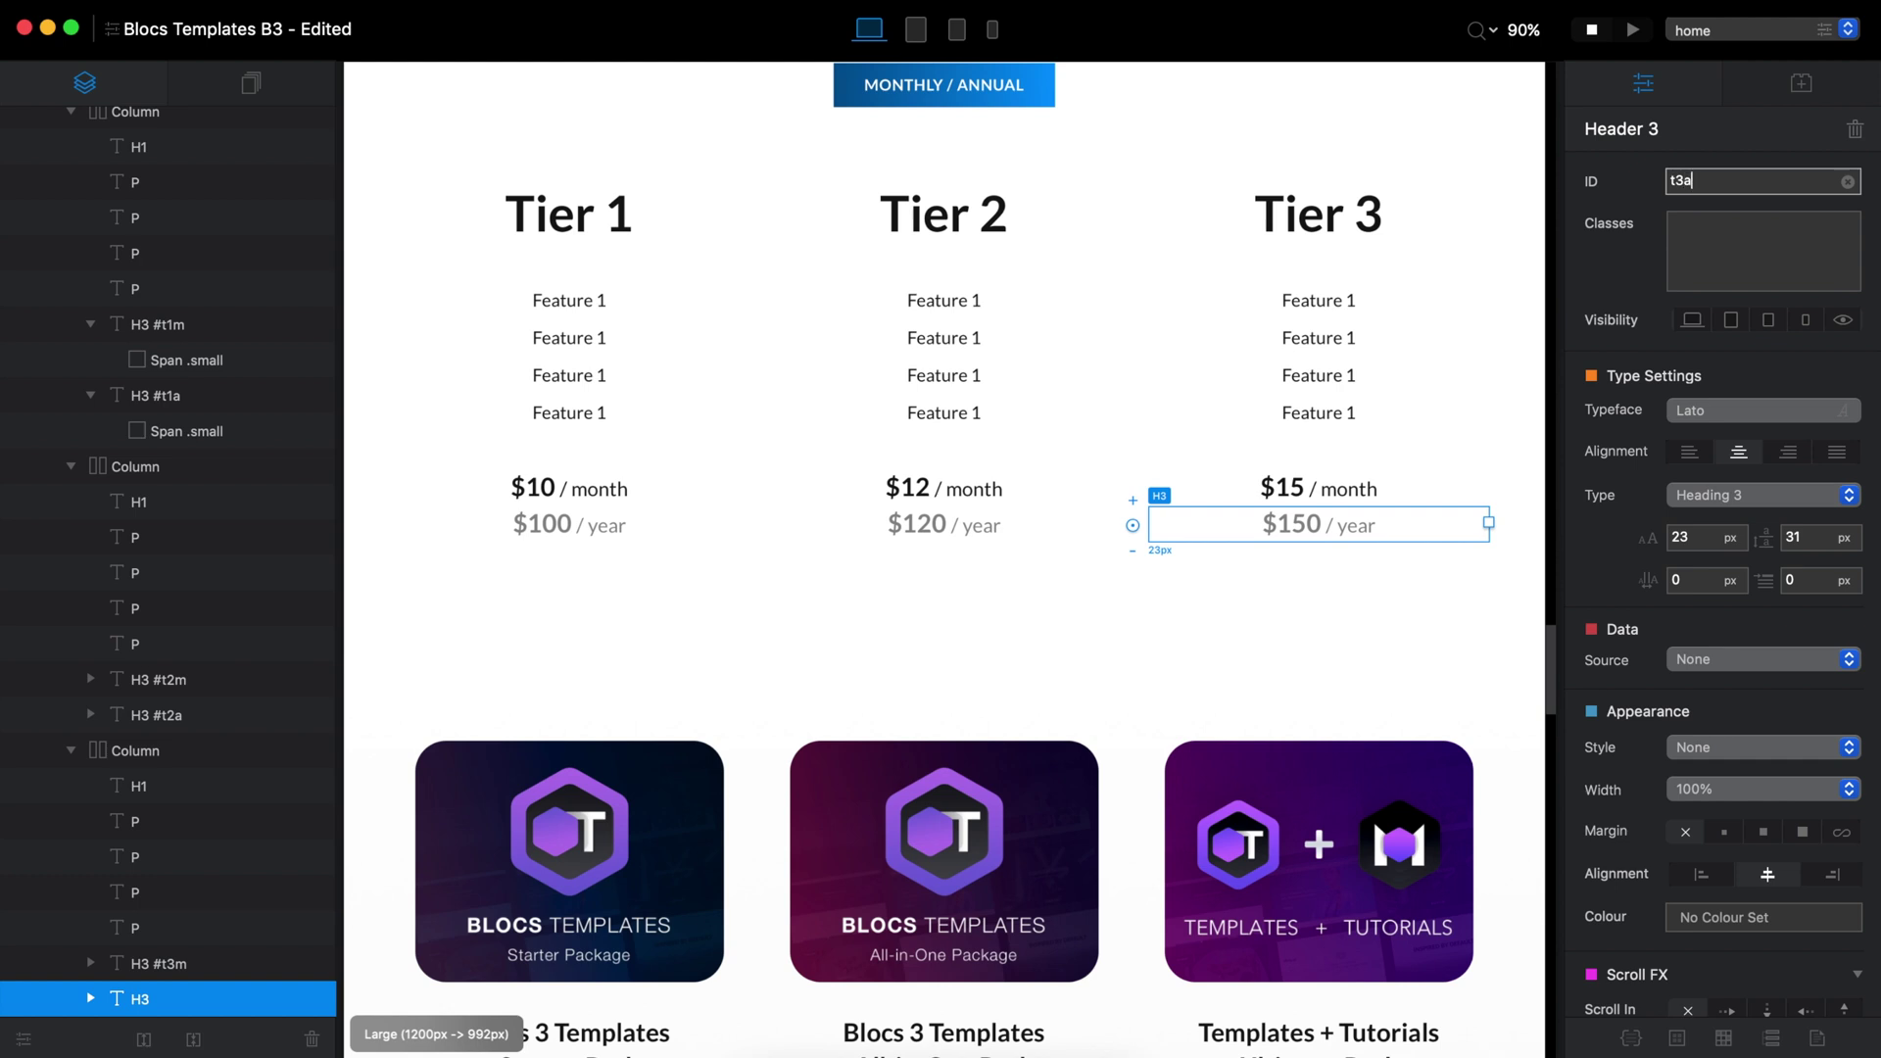
pyautogui.press('Return')
# Set the Monthly / Annual button's interaction to Toggle visibility with target IDs "t1m,t1a,t2m,t2a,t3m,t3a"
pyautogui.scroll(2, 1238, 287)
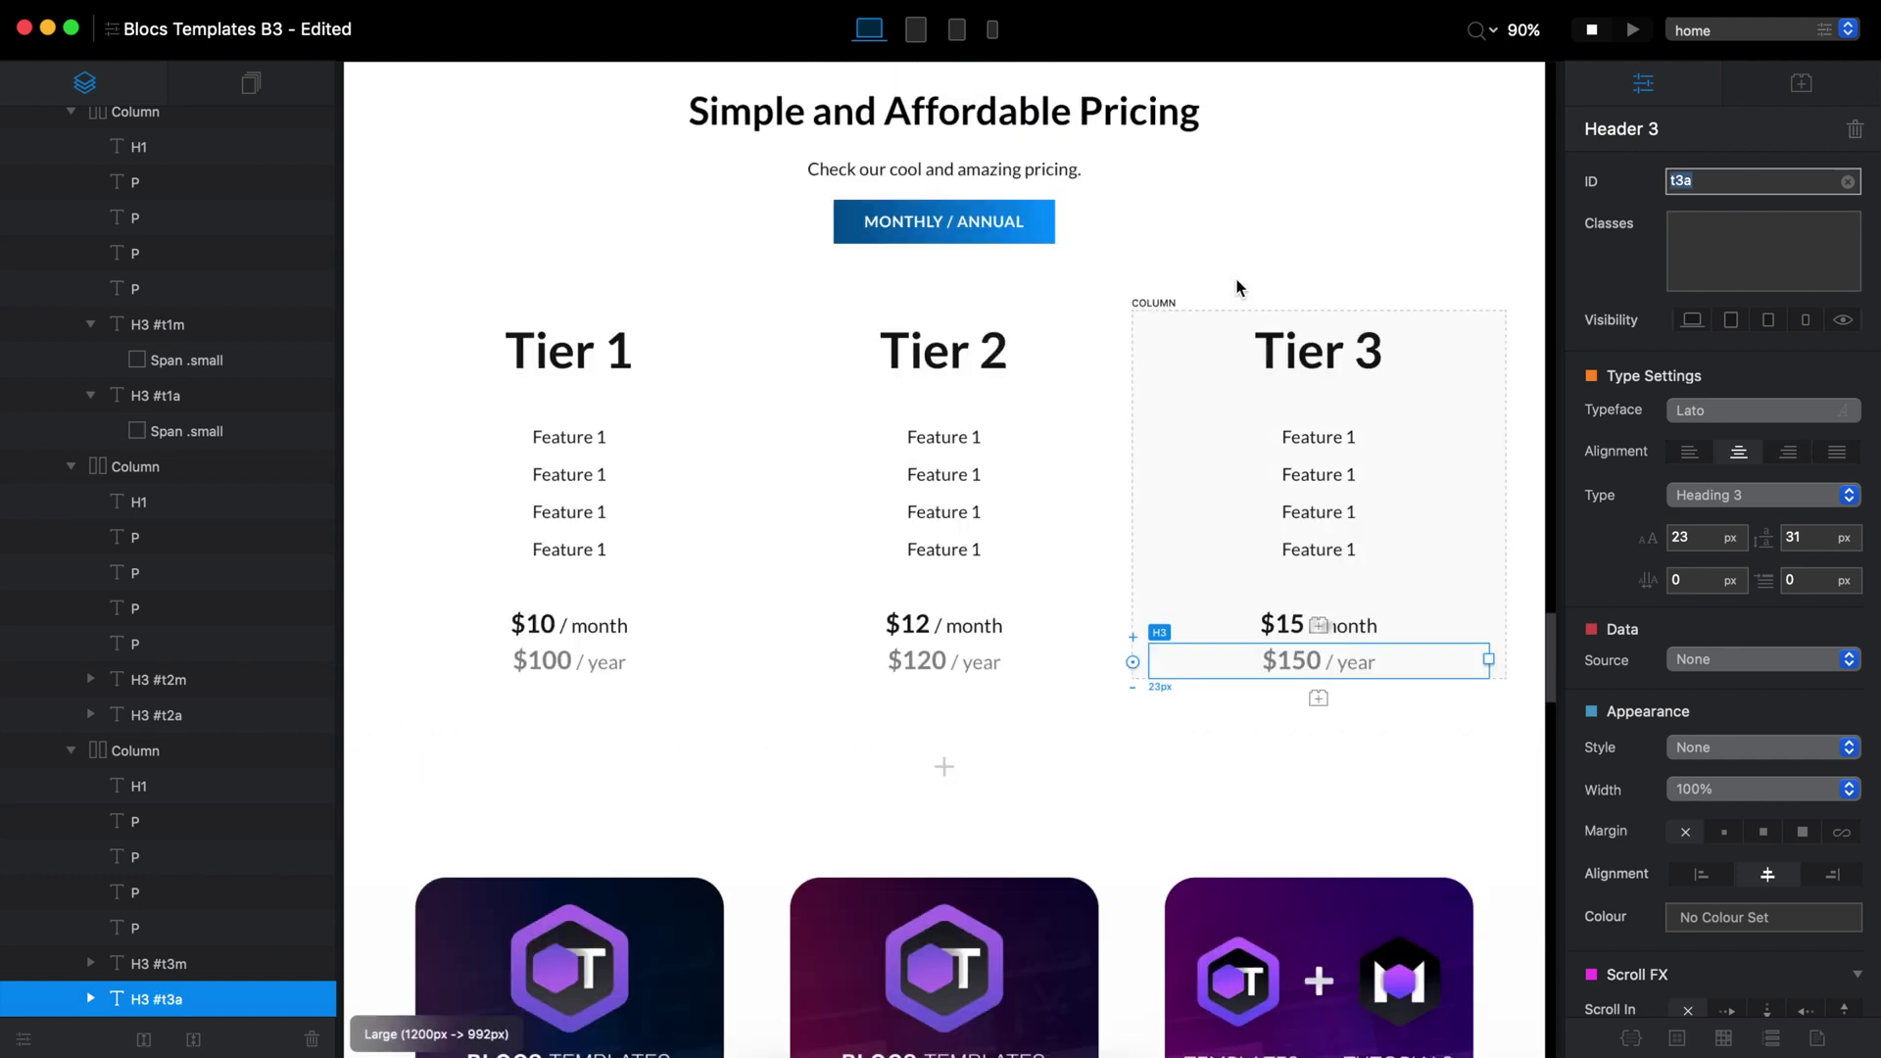
pyautogui.scroll(2, 1234, 286)
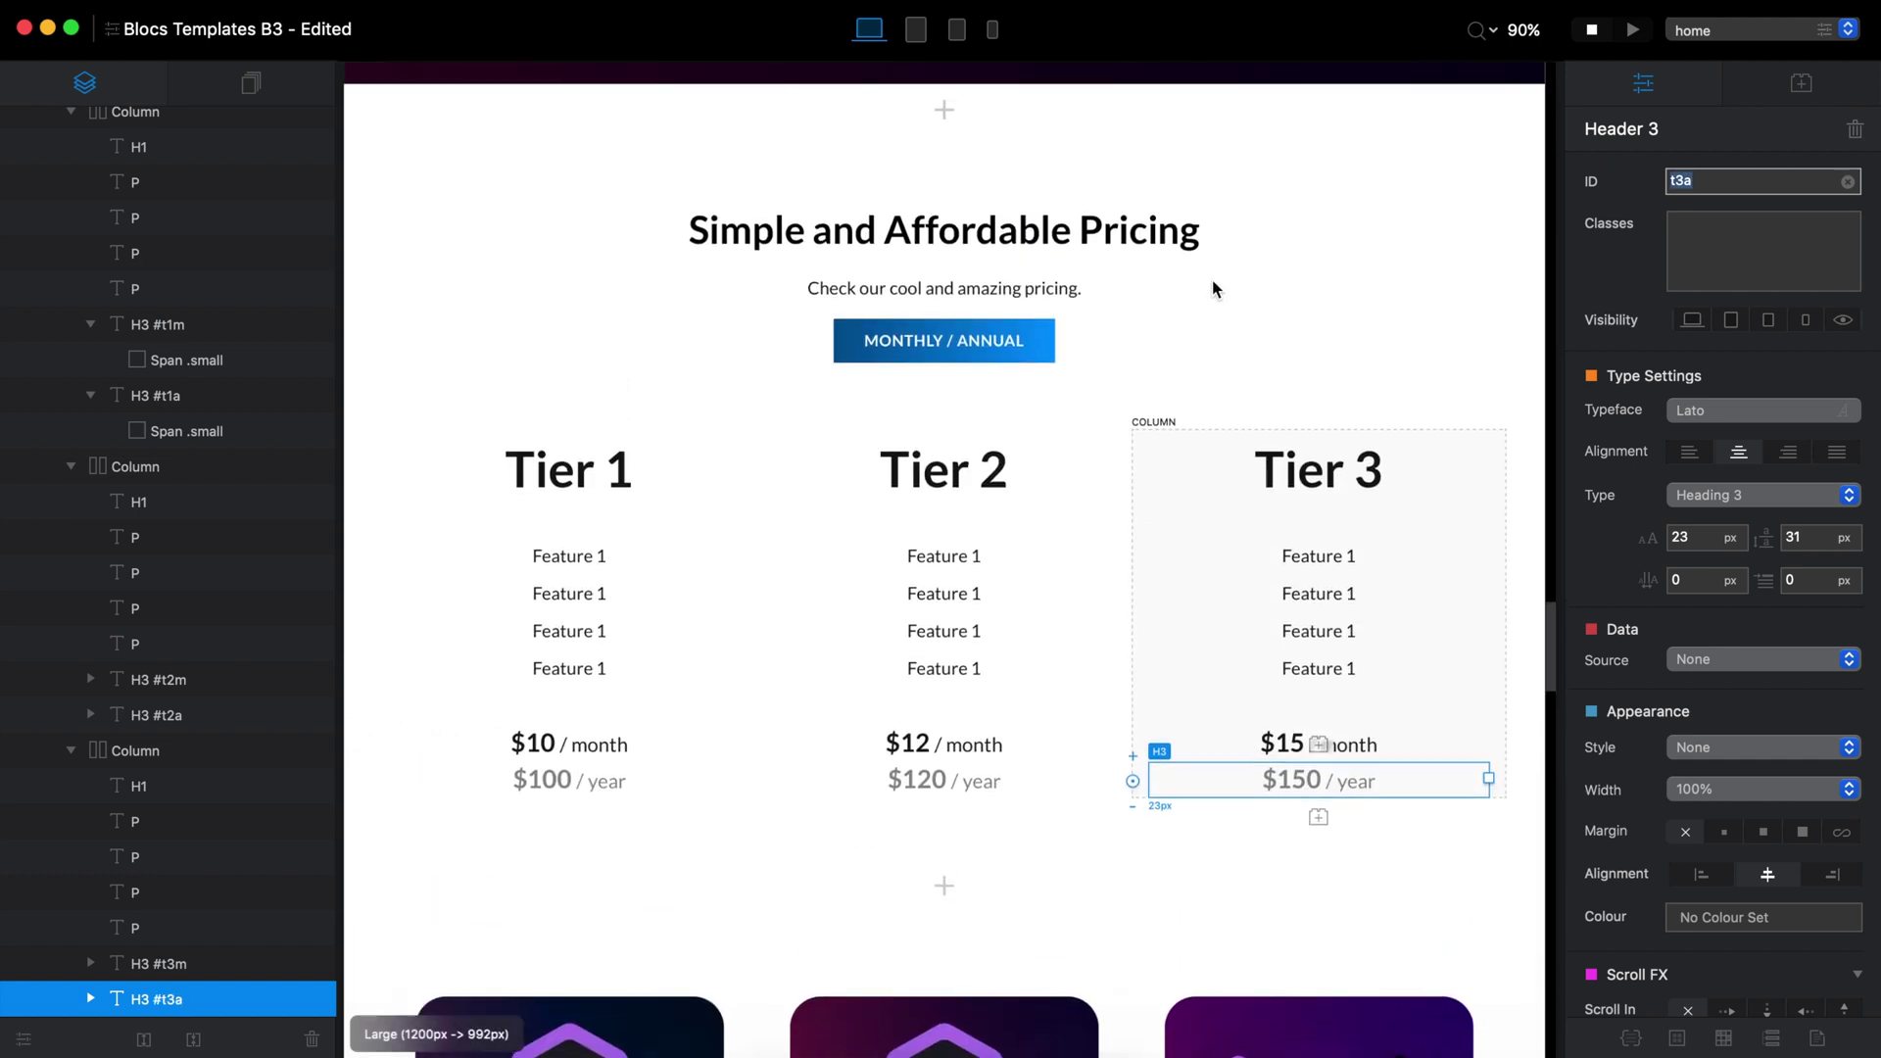
pyautogui.click(1008, 341)
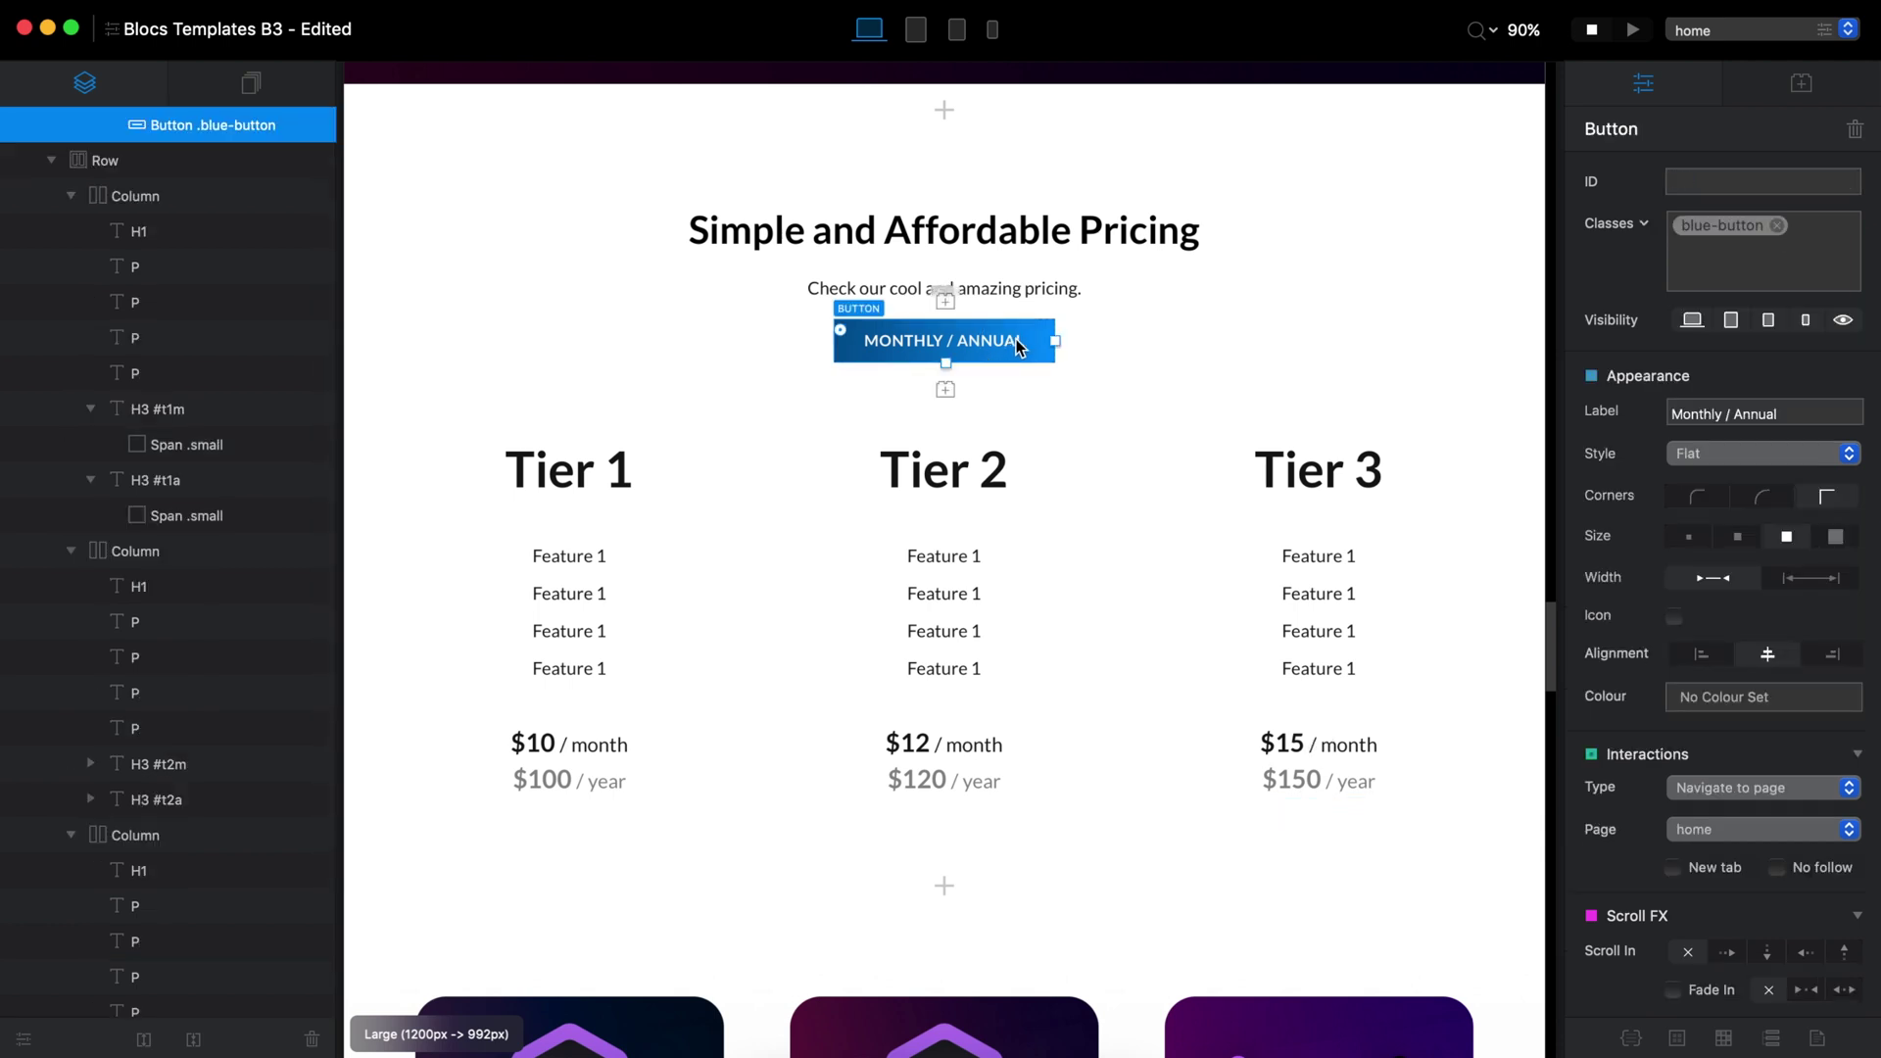
pyautogui.click(1784, 801)
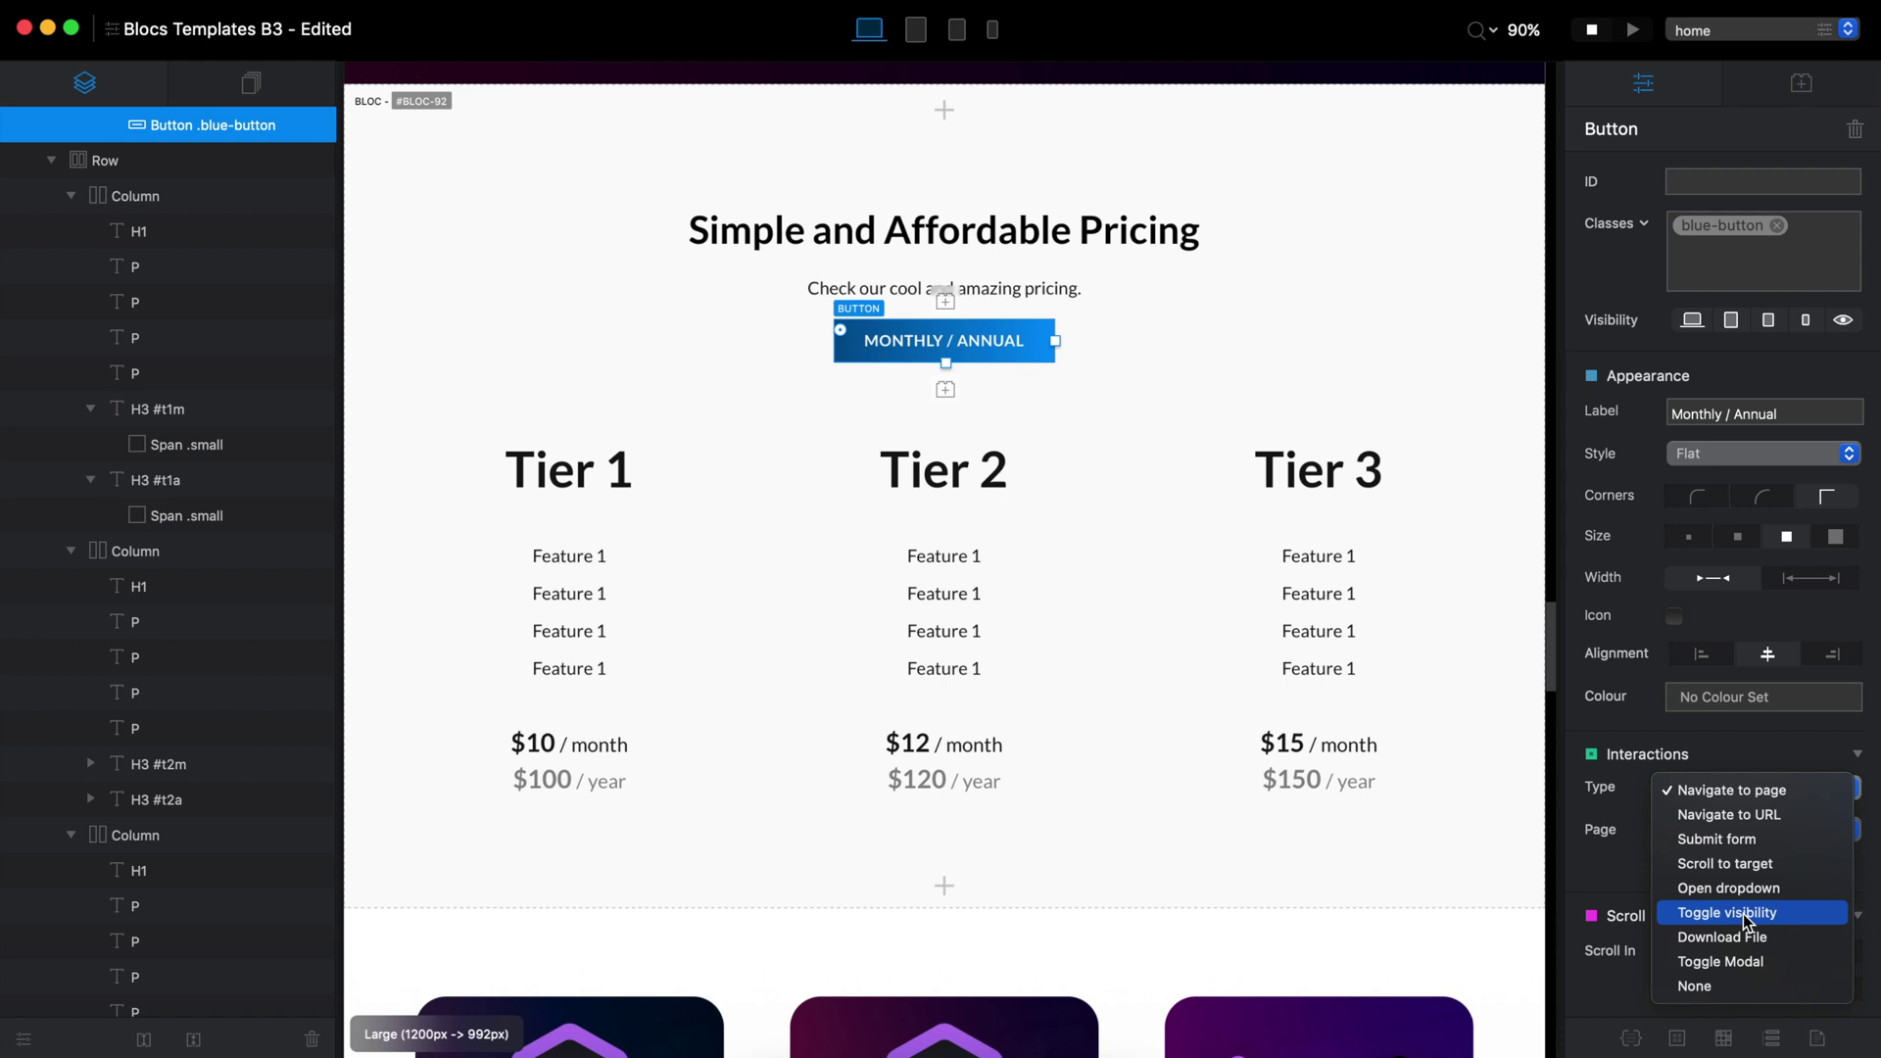
pyautogui.click(1744, 914)
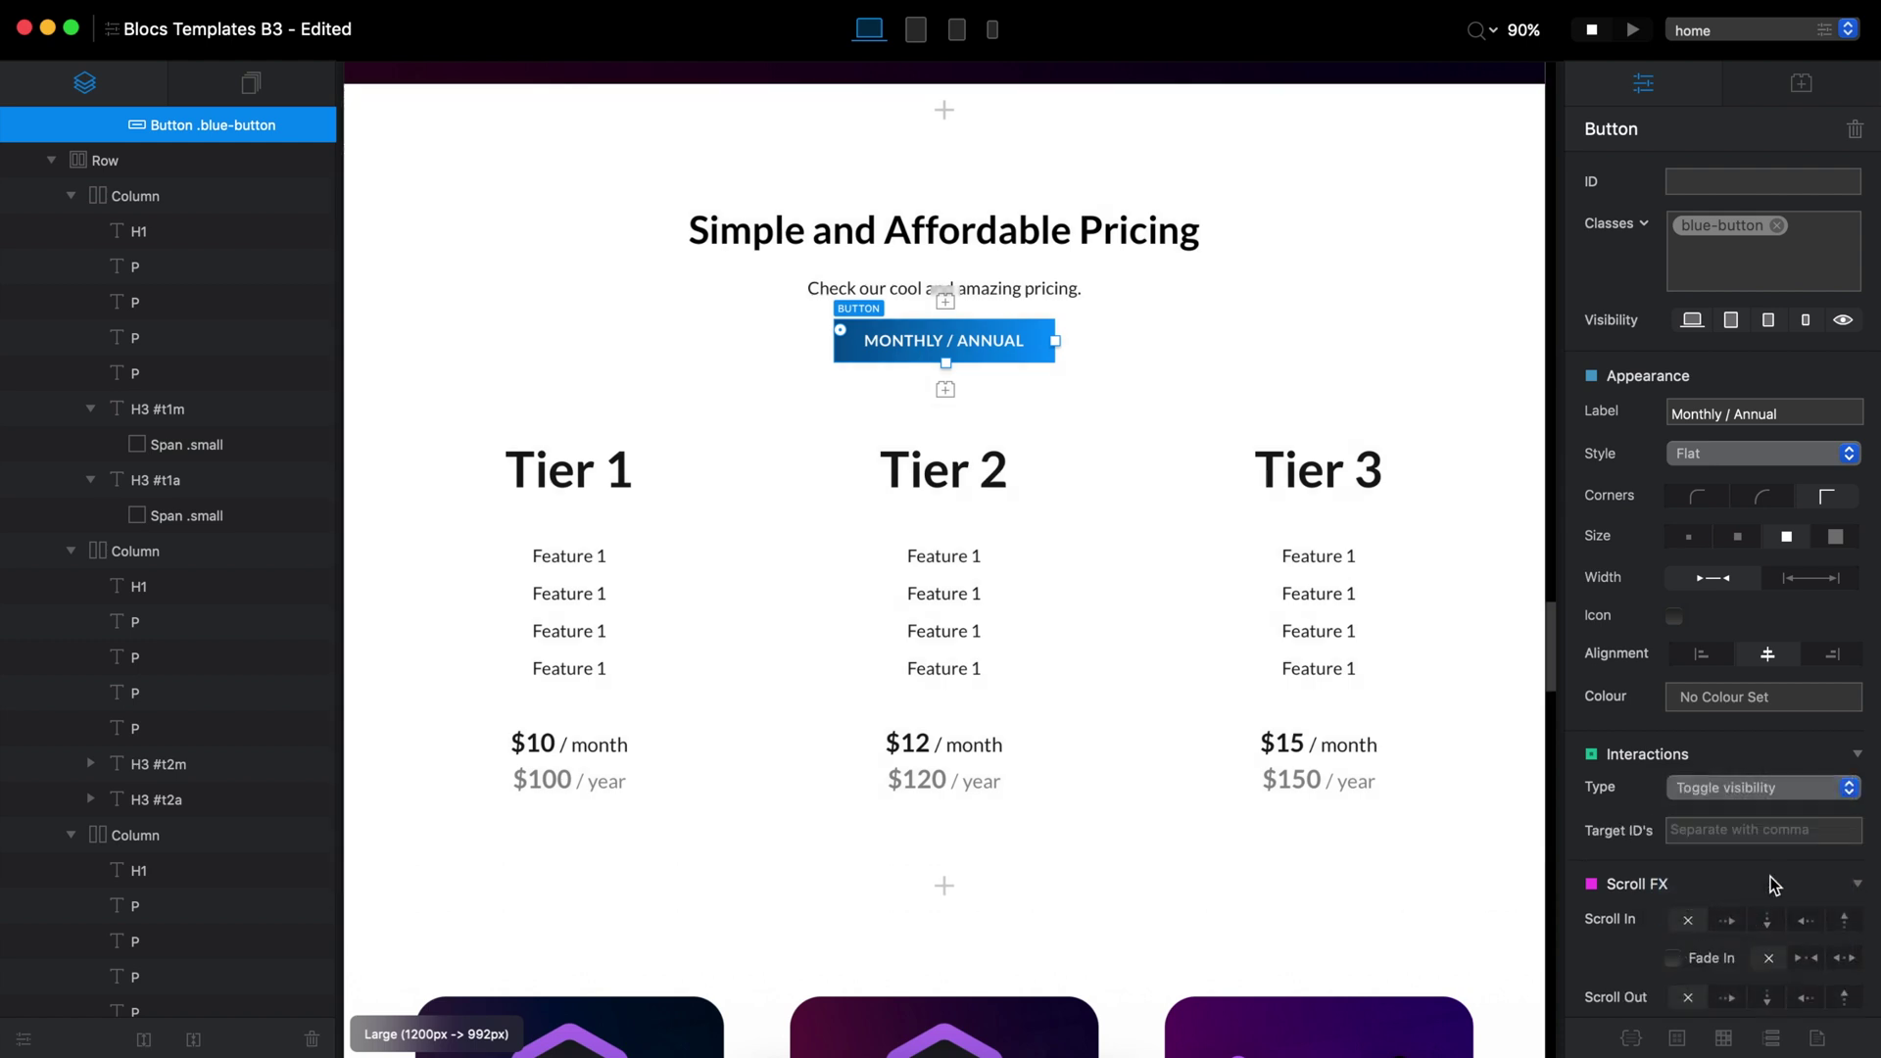
pyautogui.click(1779, 830)
pyautogui.write('t1m,t1a,t2m,t2a,t3m,t3a')
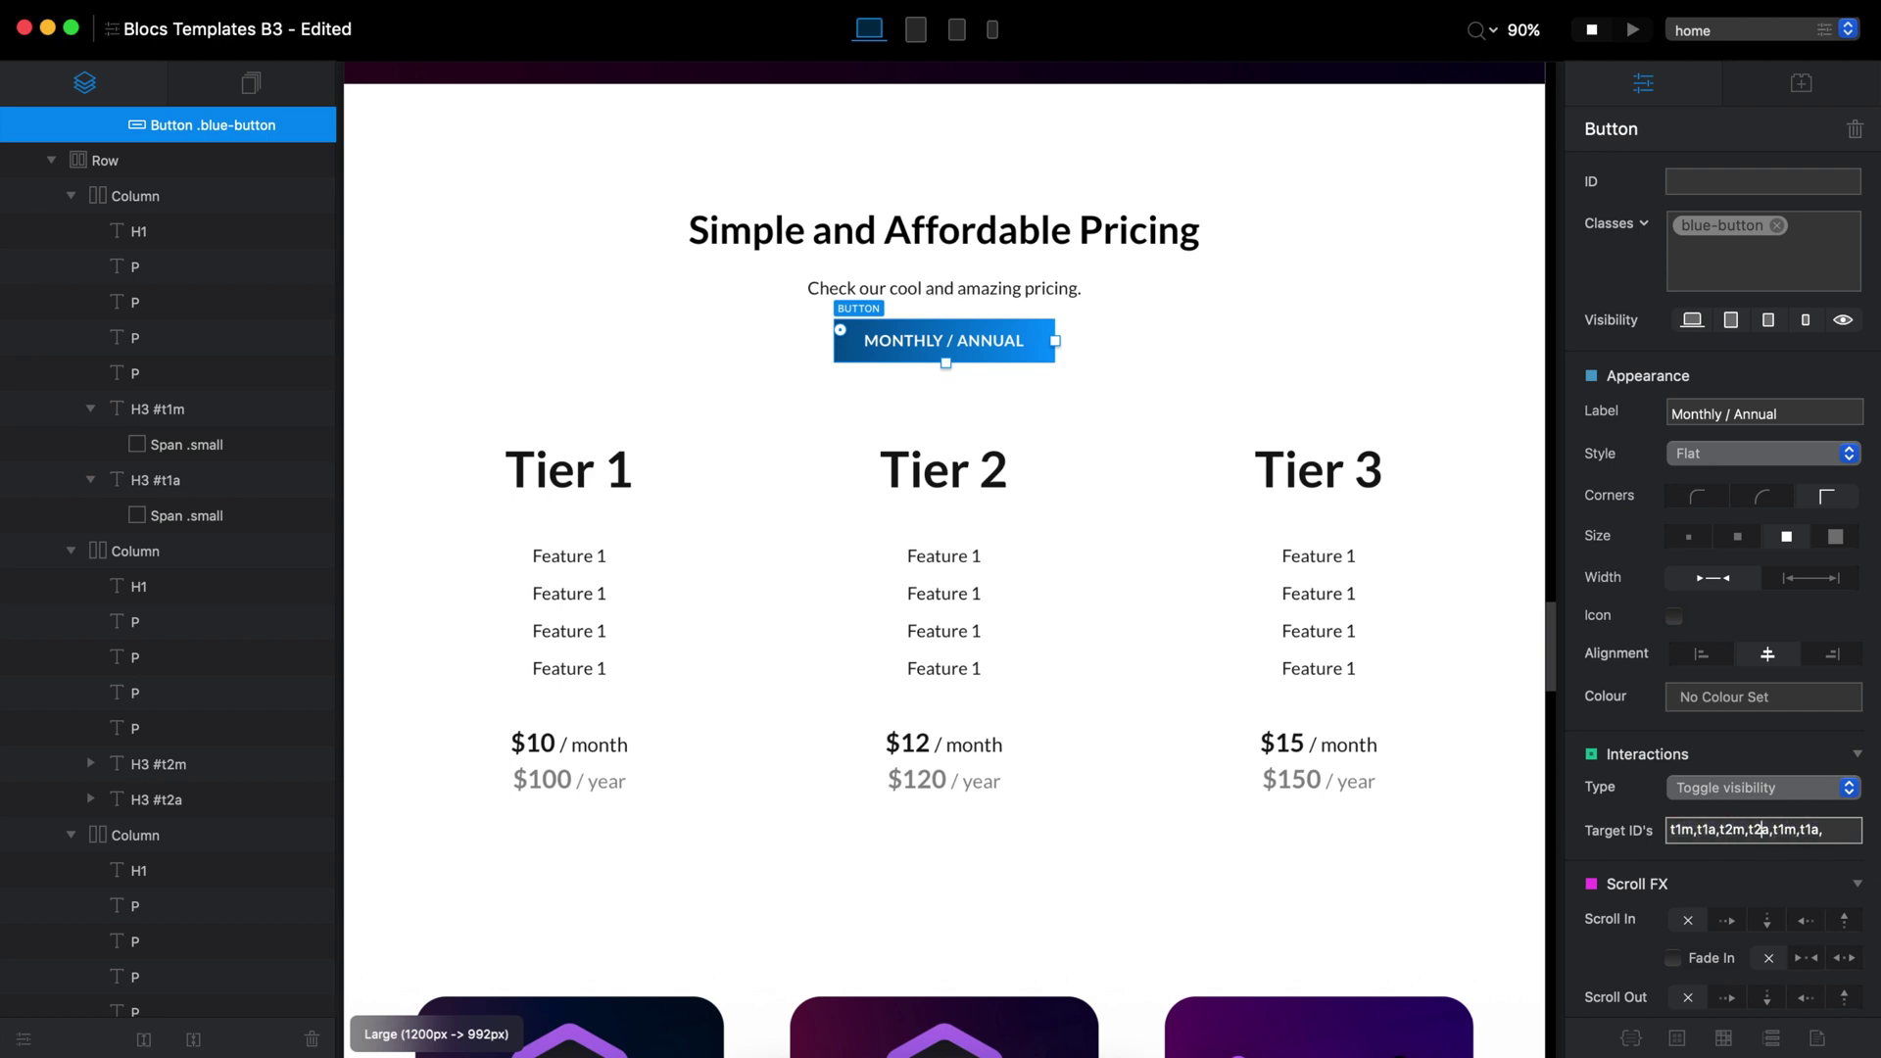
pyautogui.press('BackSpace')
pyautogui.press('BackSpace')
pyautogui.write('3a')
pyautogui.click(1464, 347)
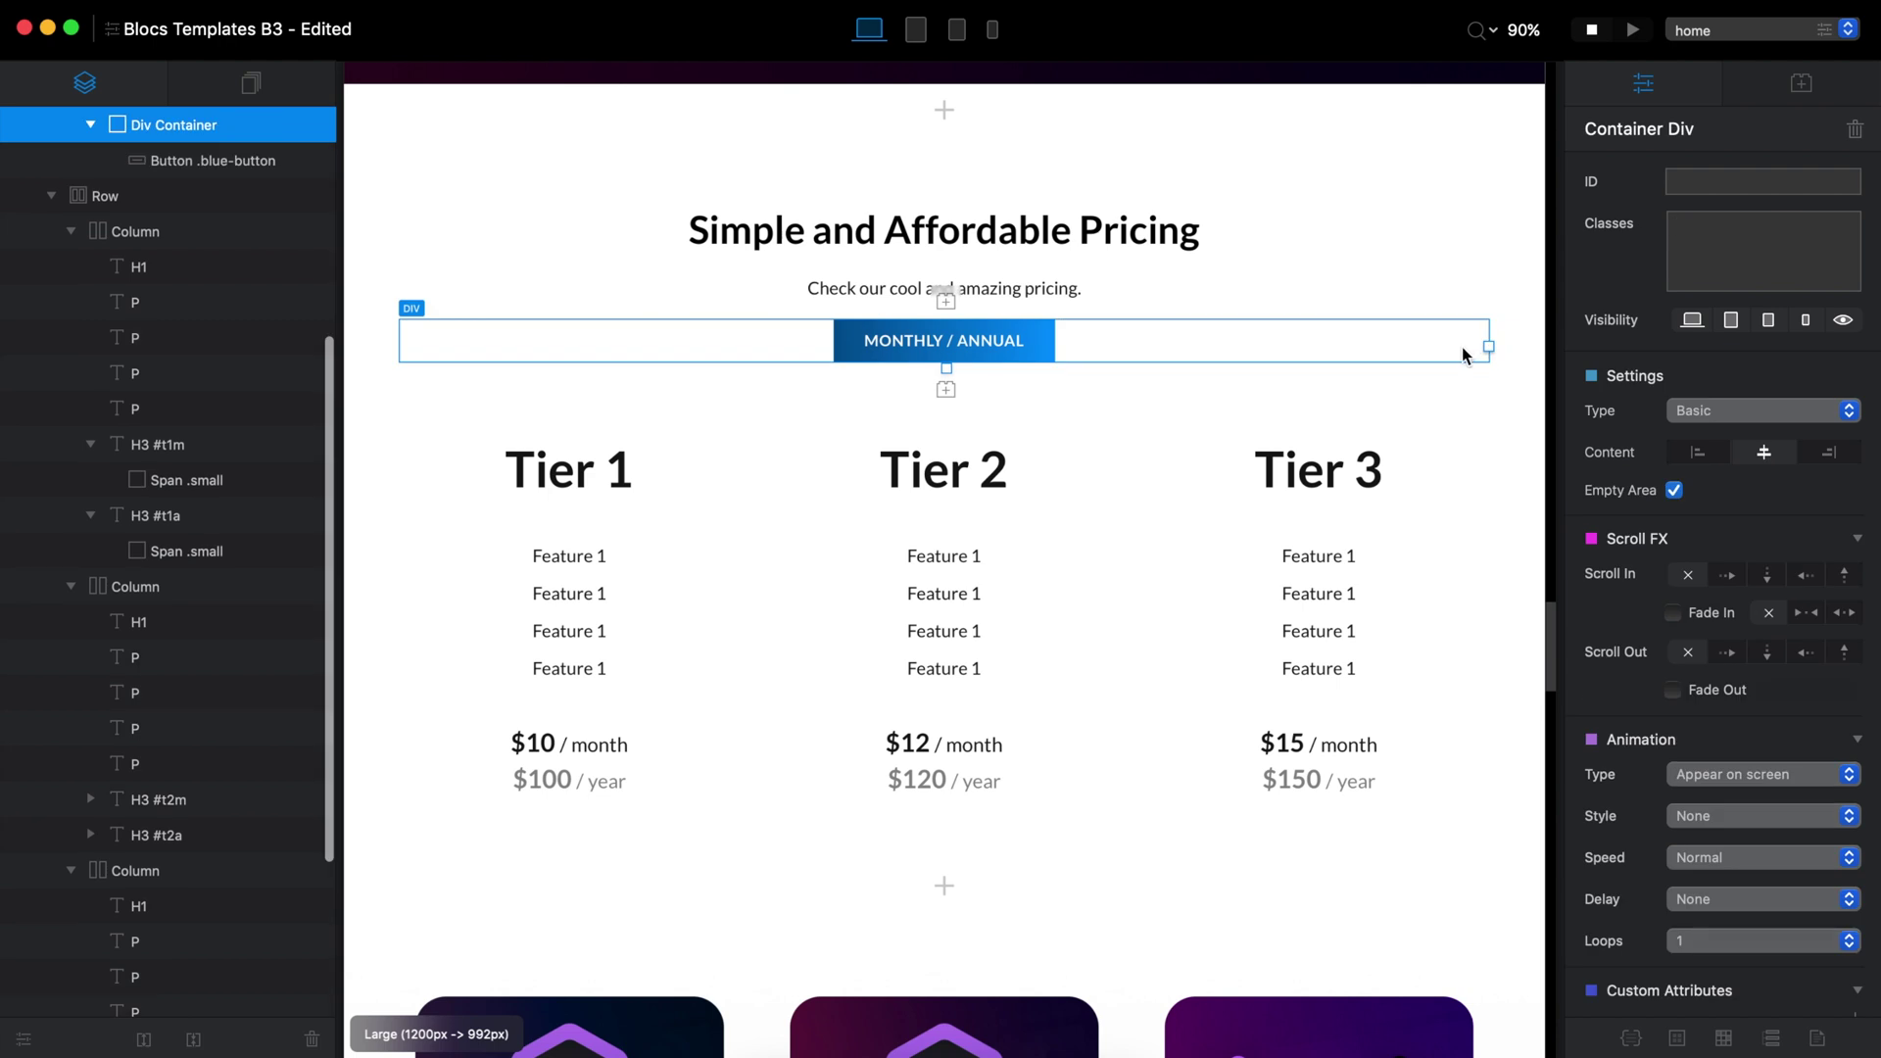
pyautogui.click(1516, 175)
# Preview the page and test the Monthly / Annual button by repeatedly switching between monthly and yearly prices
pyautogui.click(1632, 26)
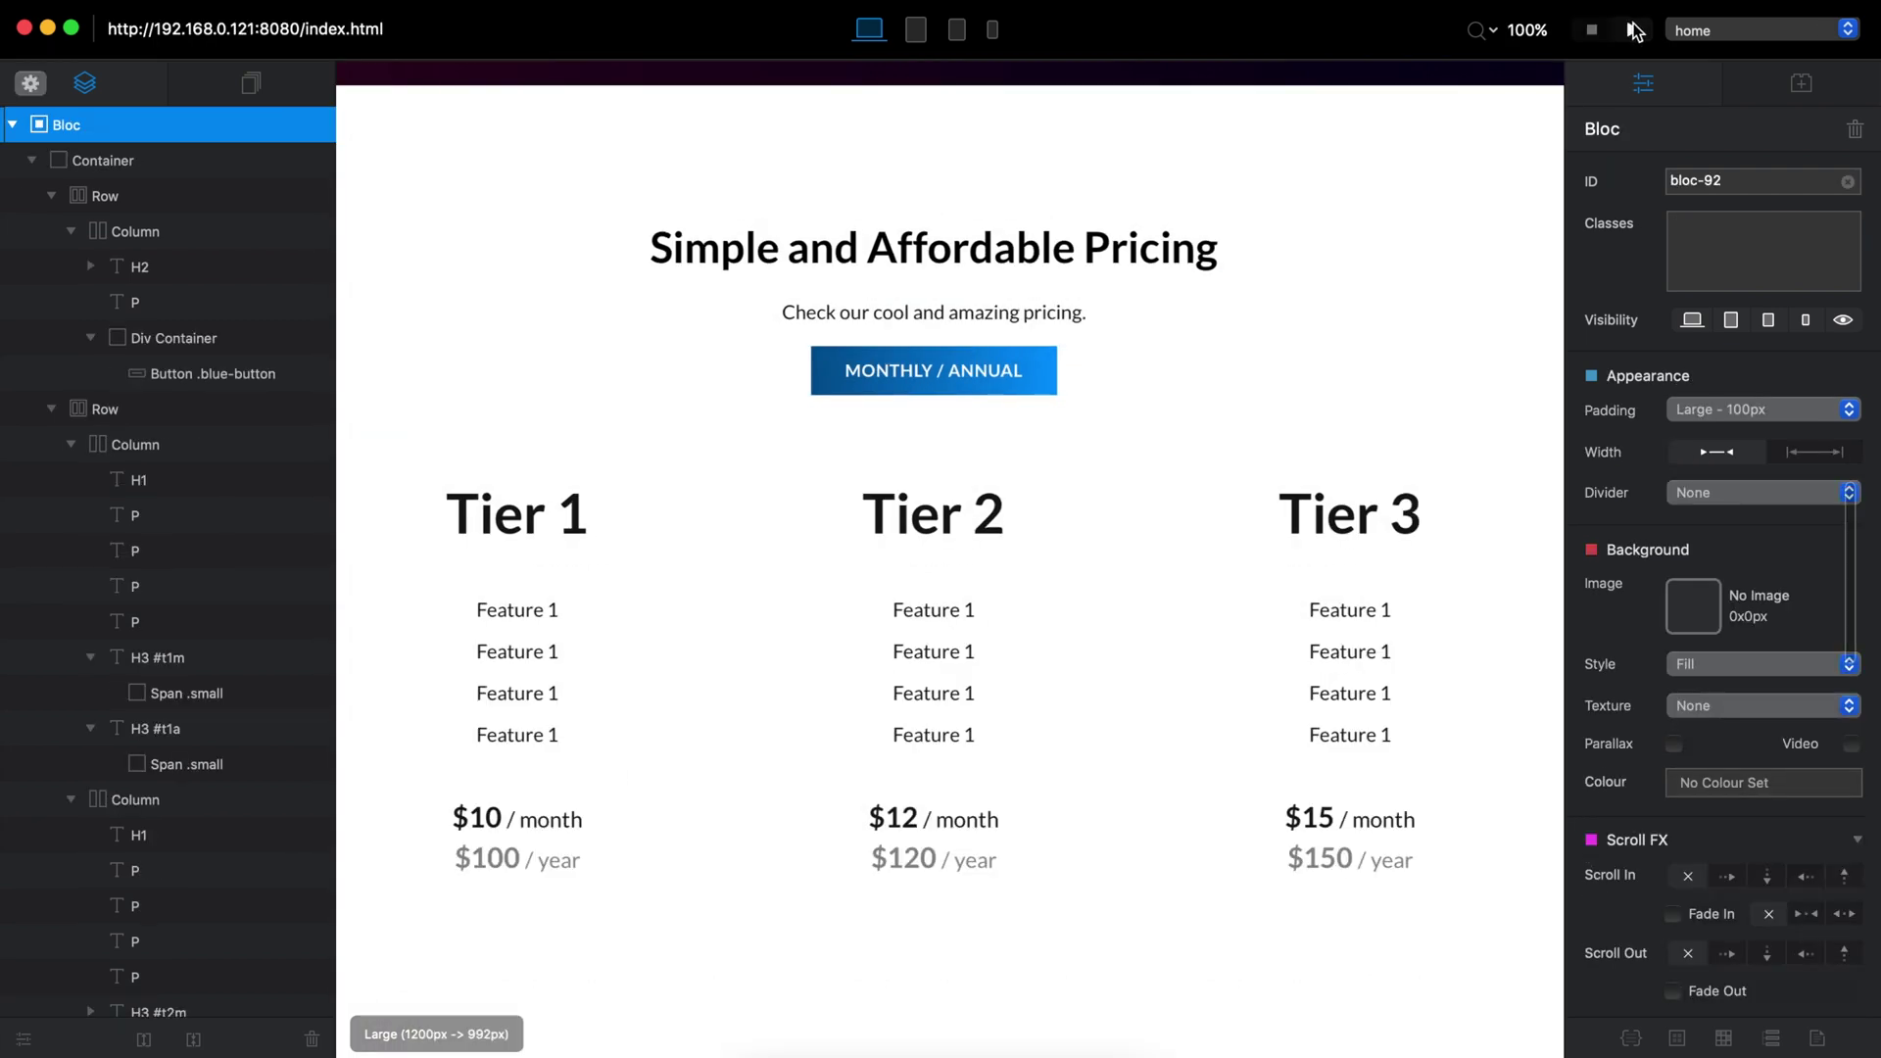
pyautogui.scroll(-20, 1254, 433)
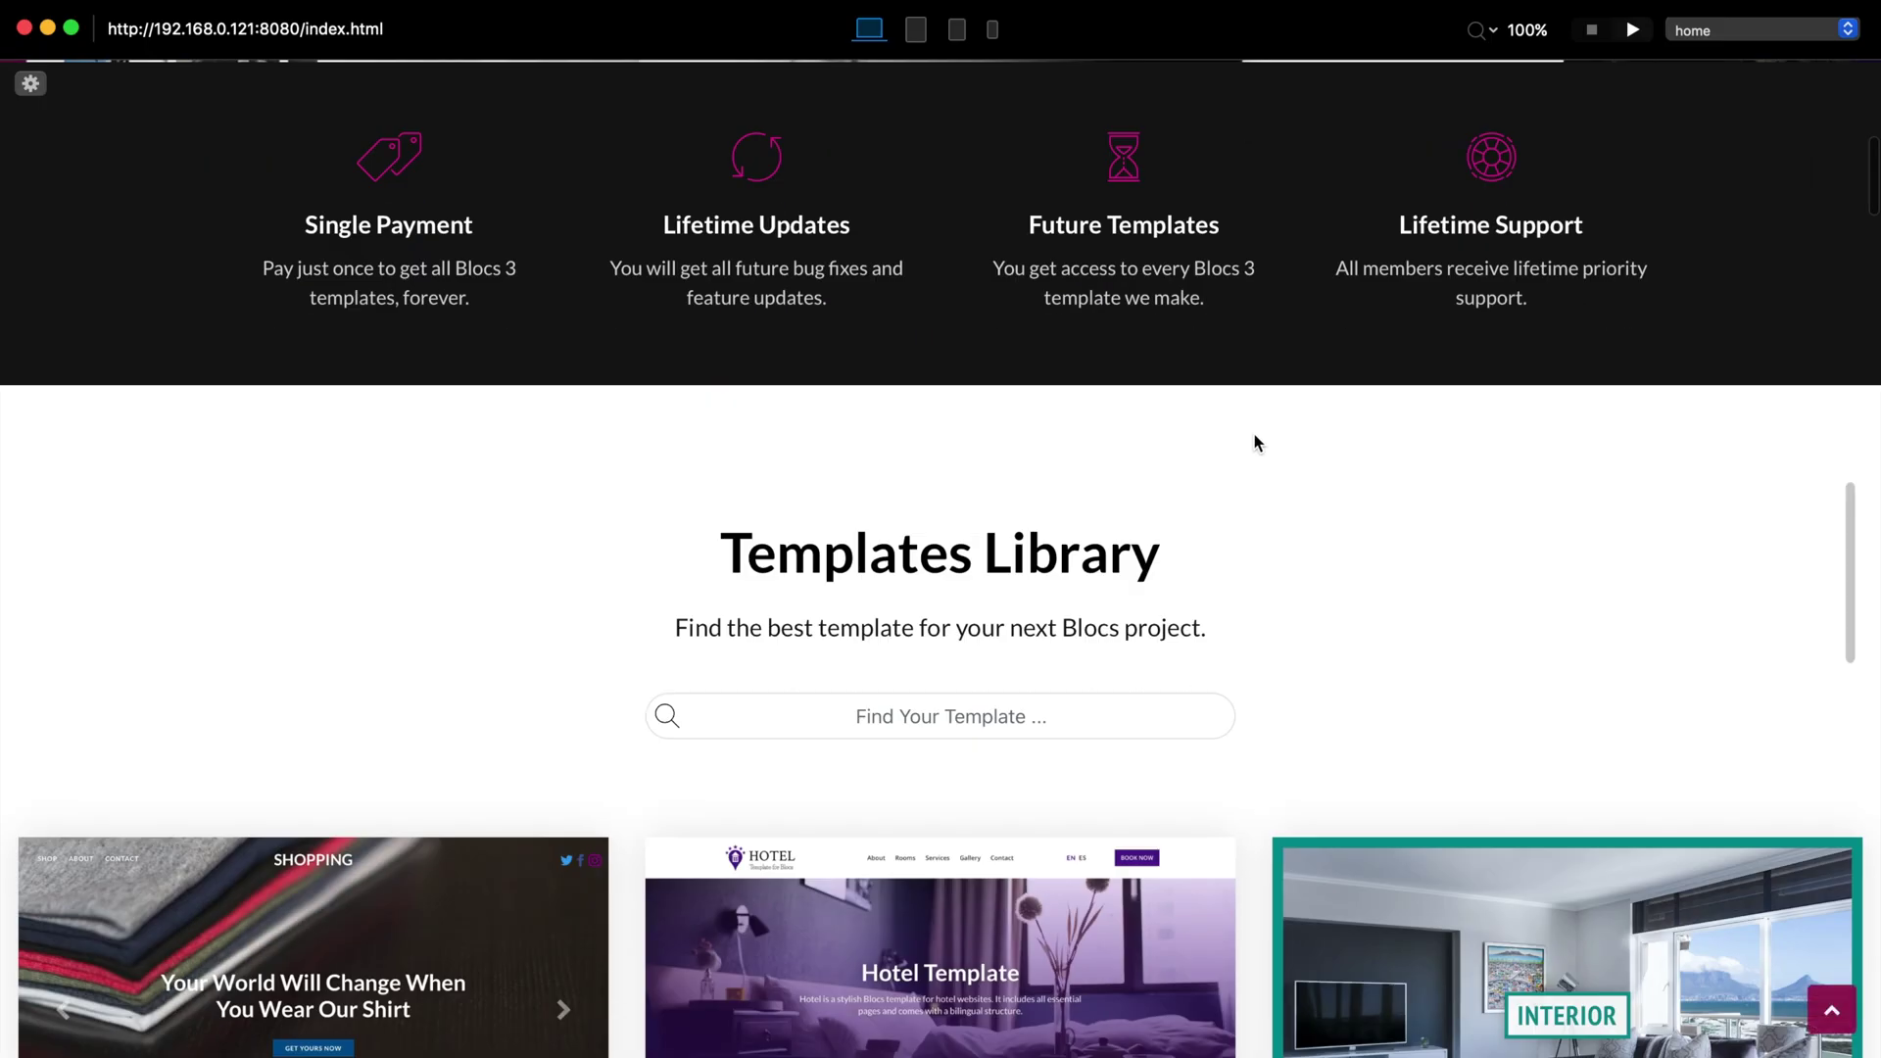
pyautogui.scroll(-20, 1255, 432)
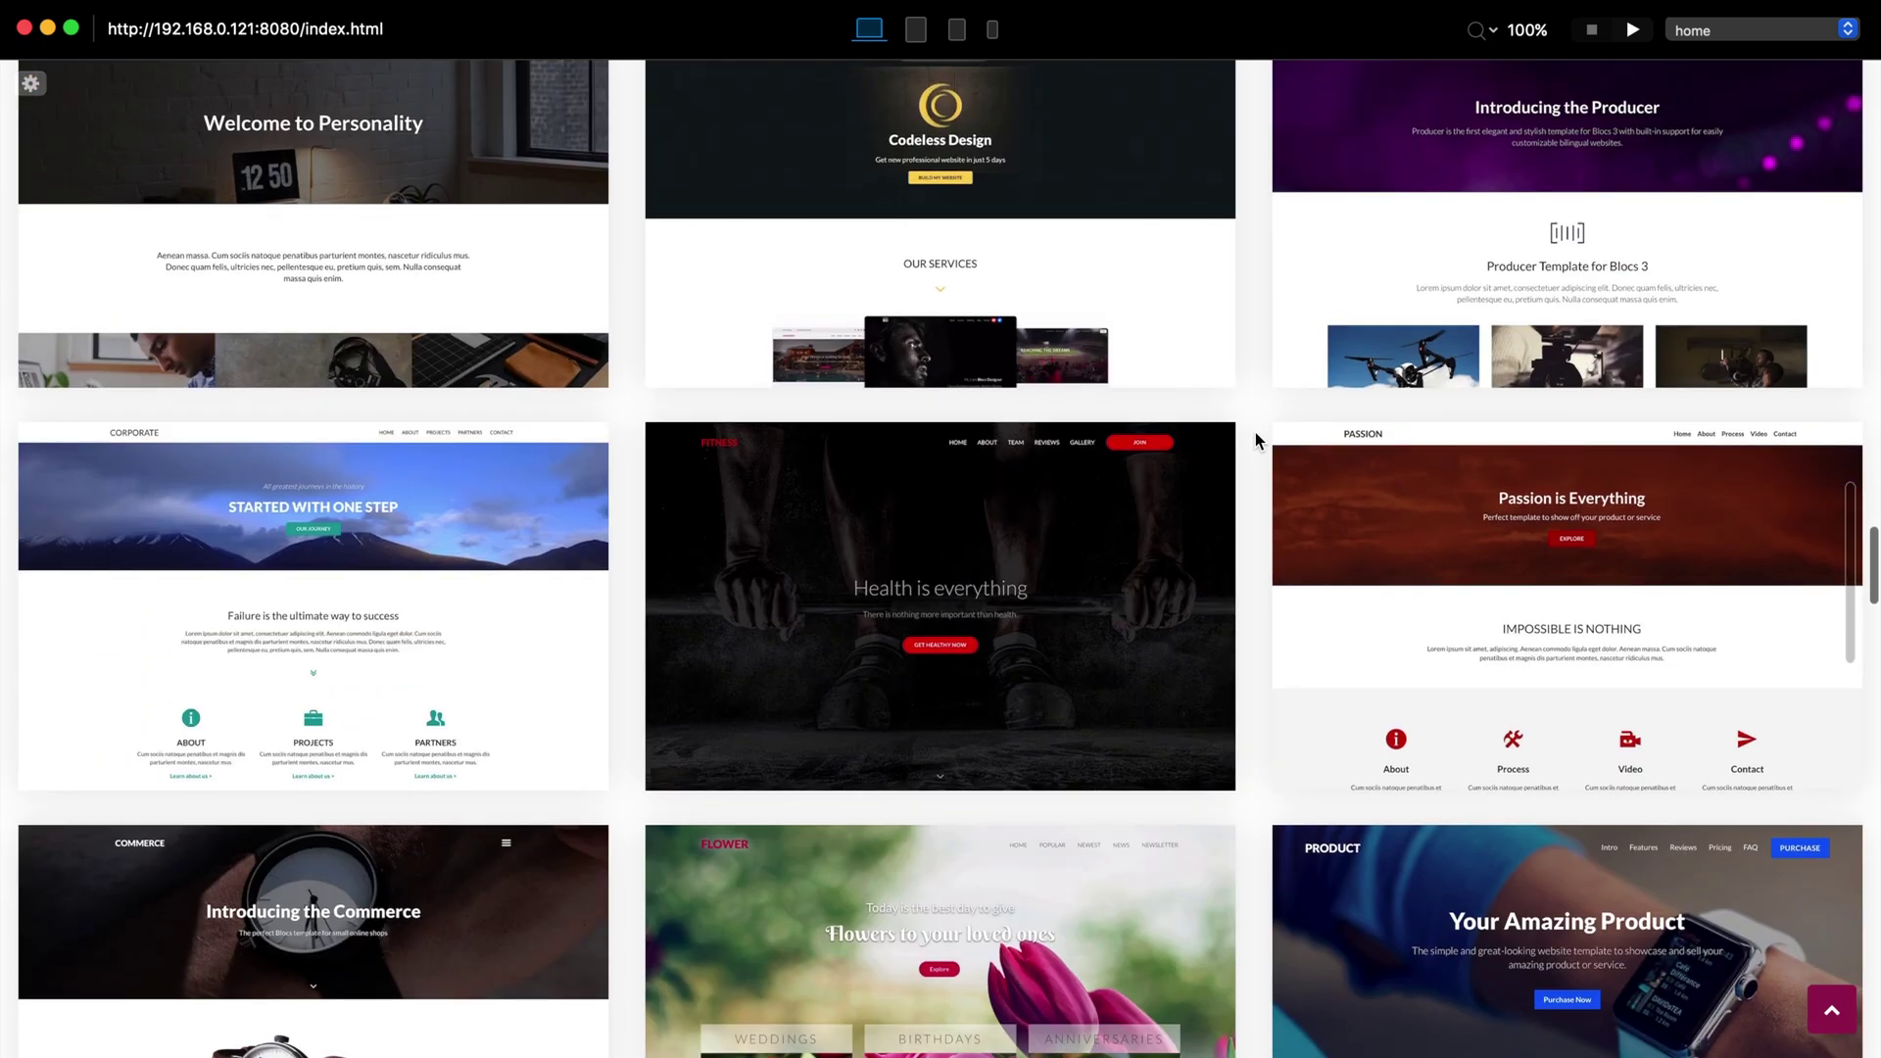
pyautogui.scroll(3, 1256, 439)
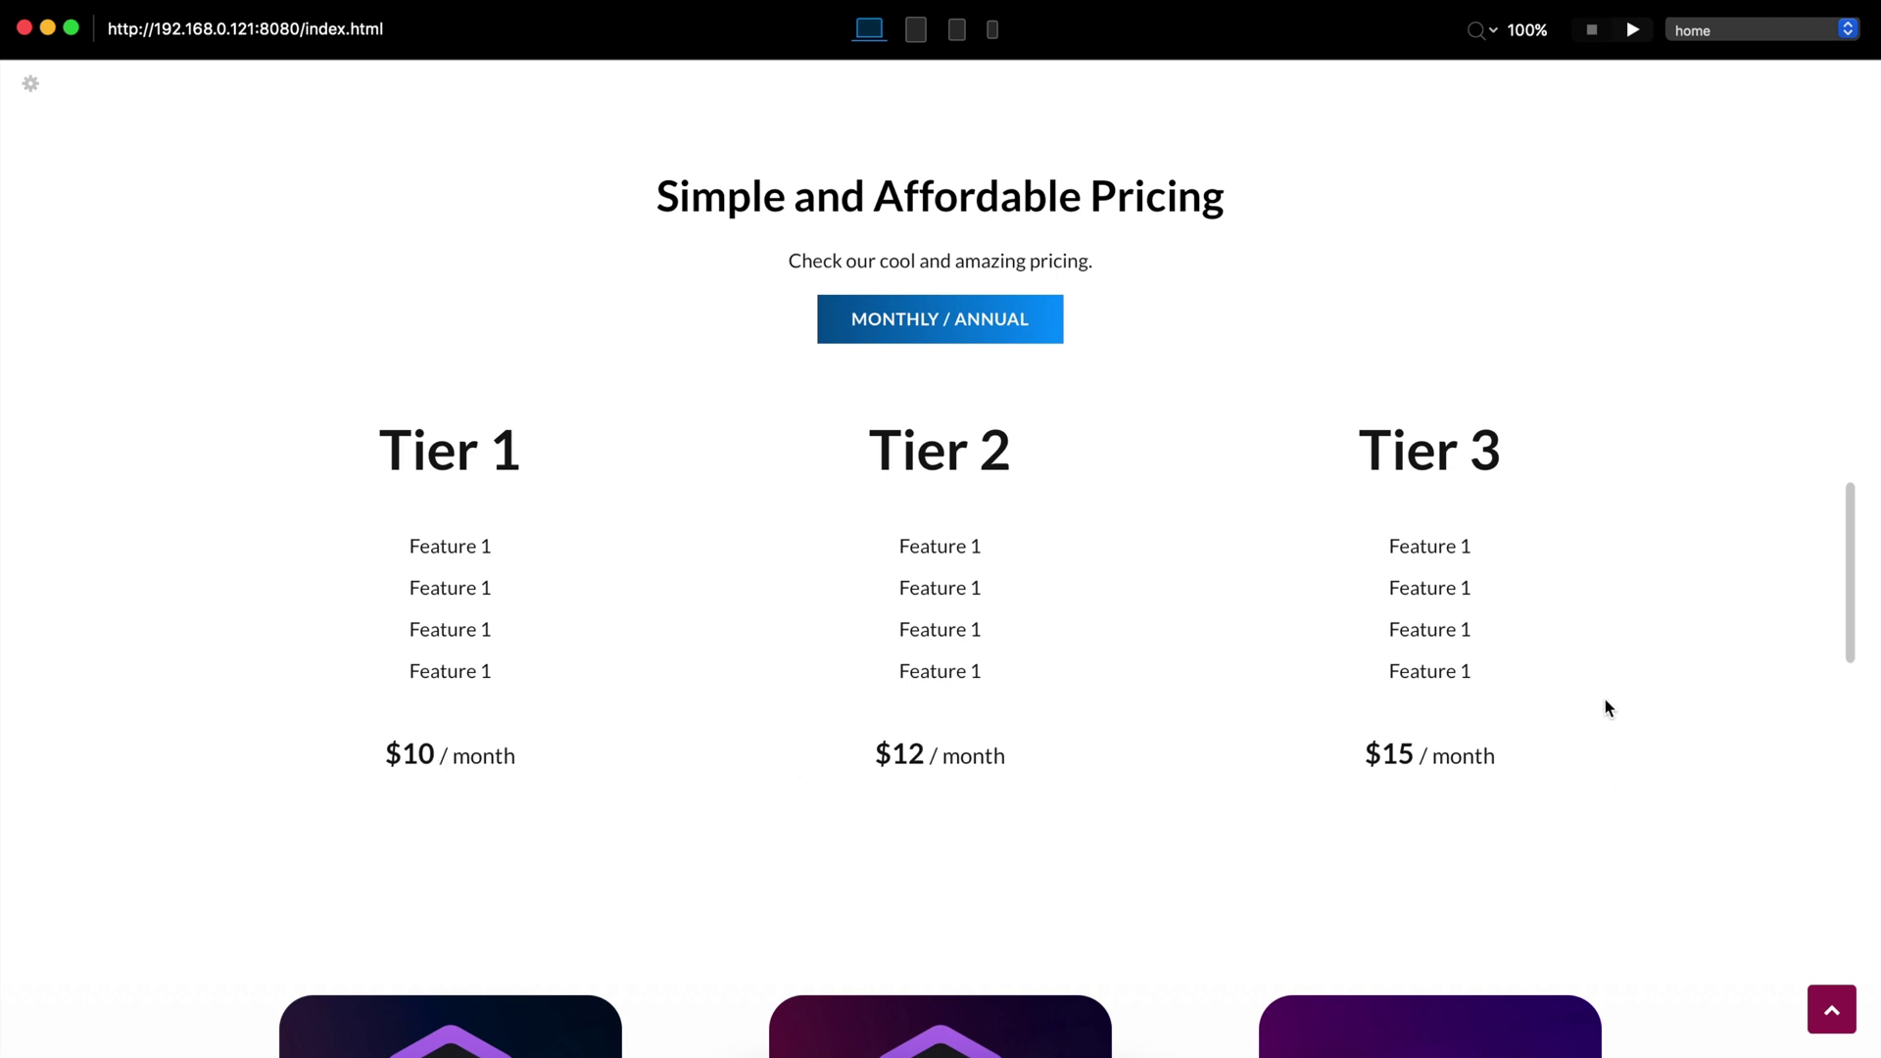
pyautogui.click(936, 325)
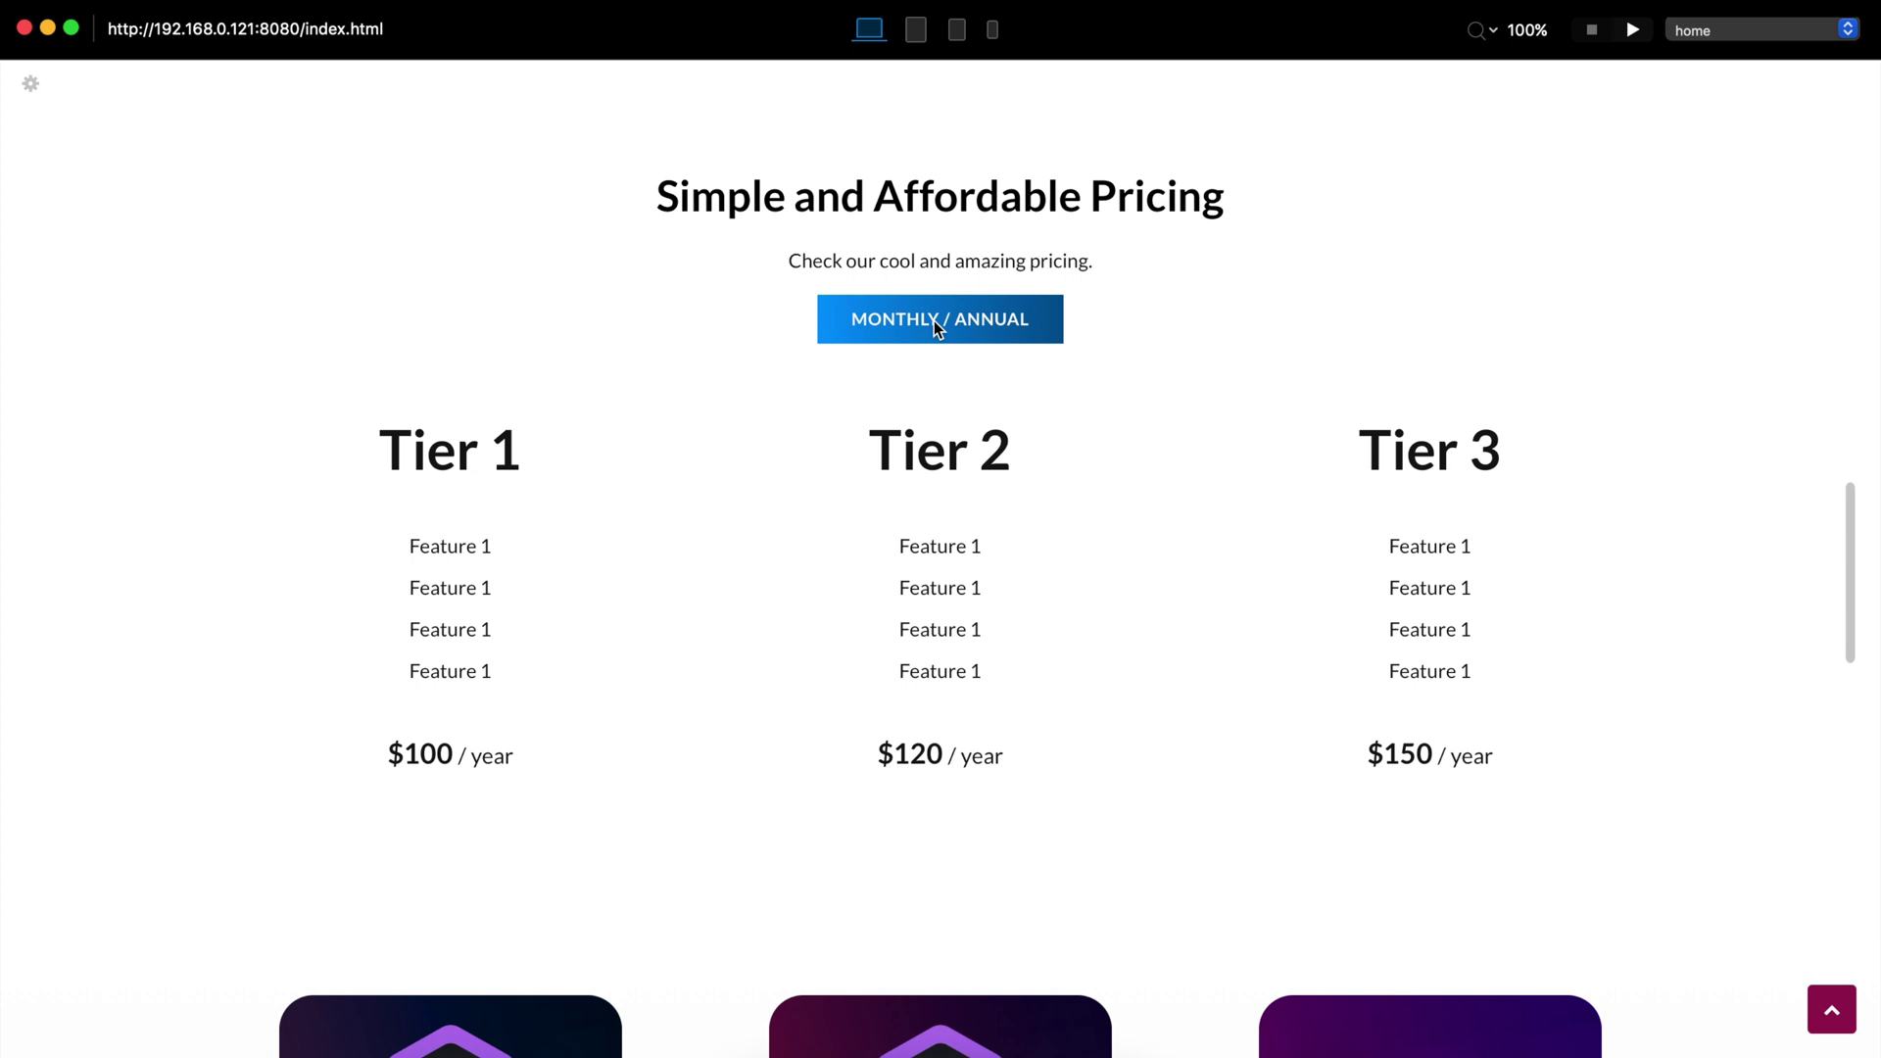
pyautogui.click(936, 325)
pyautogui.click(936, 325)
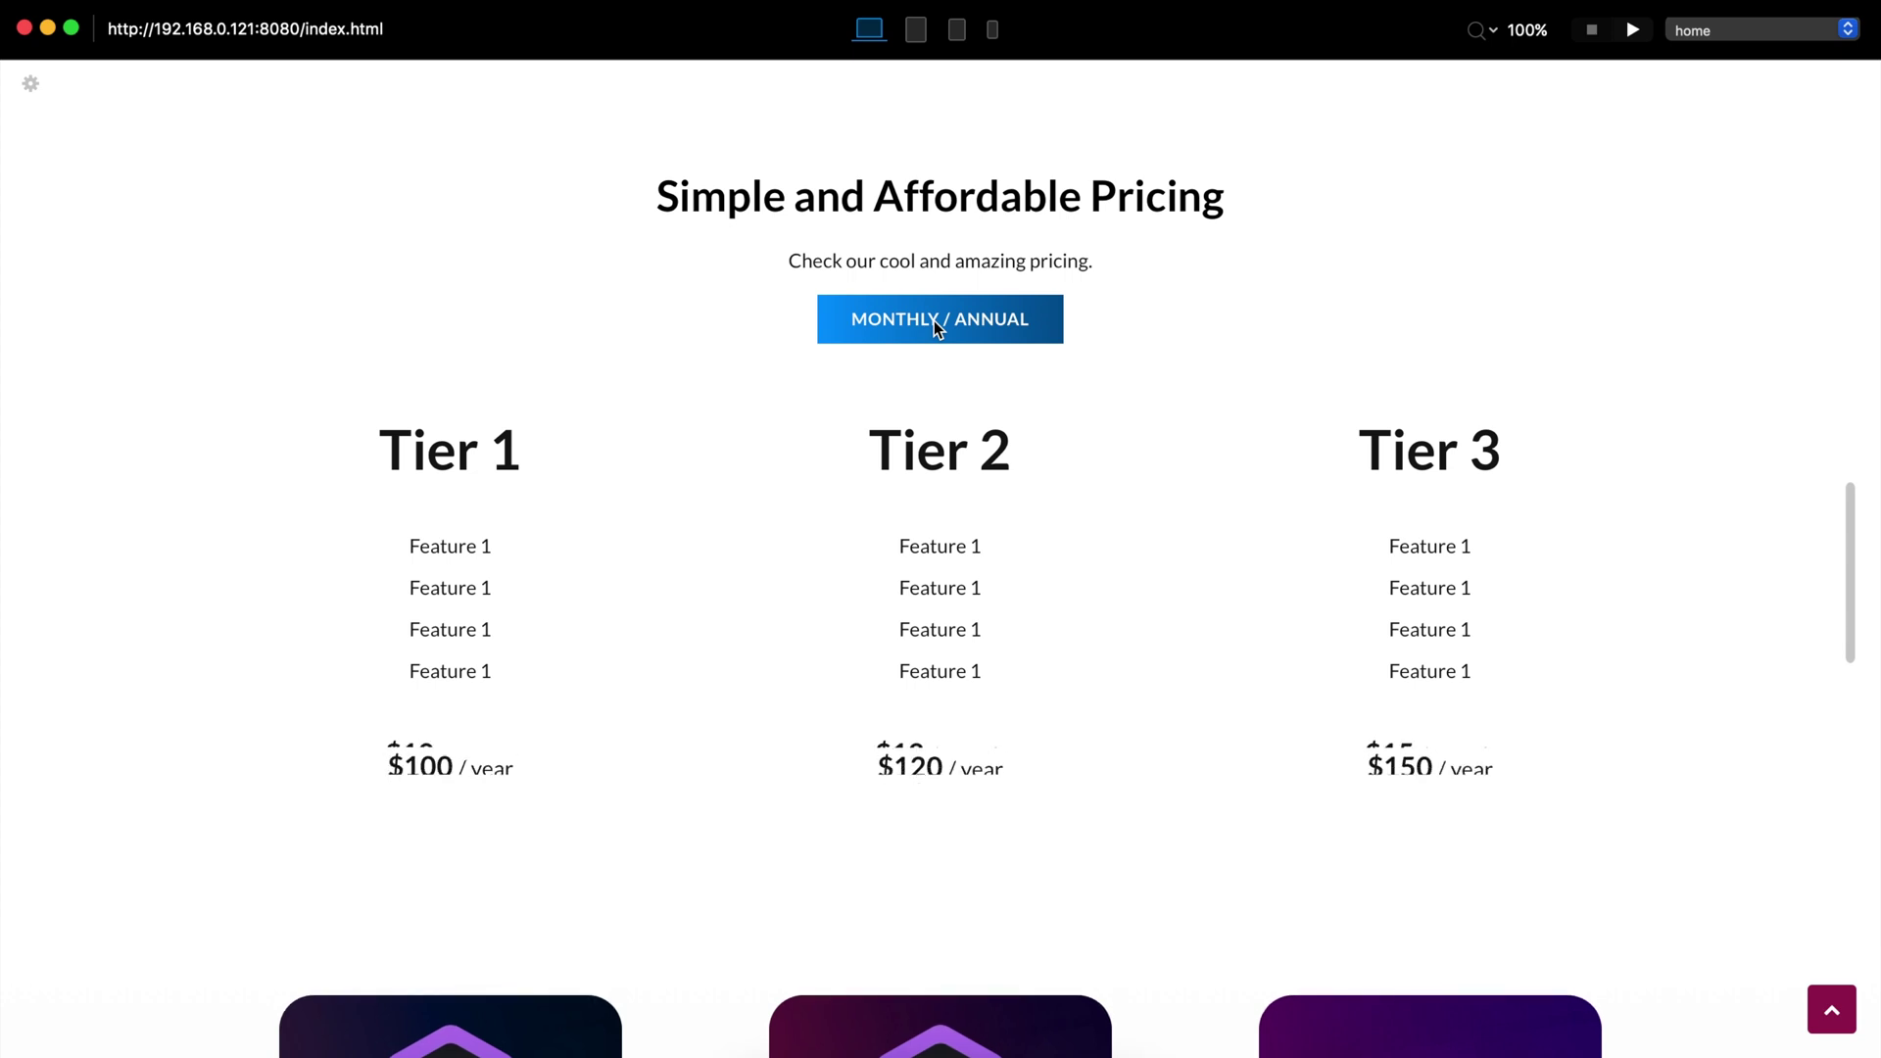
pyautogui.click(936, 325)
pyautogui.click(935, 325)
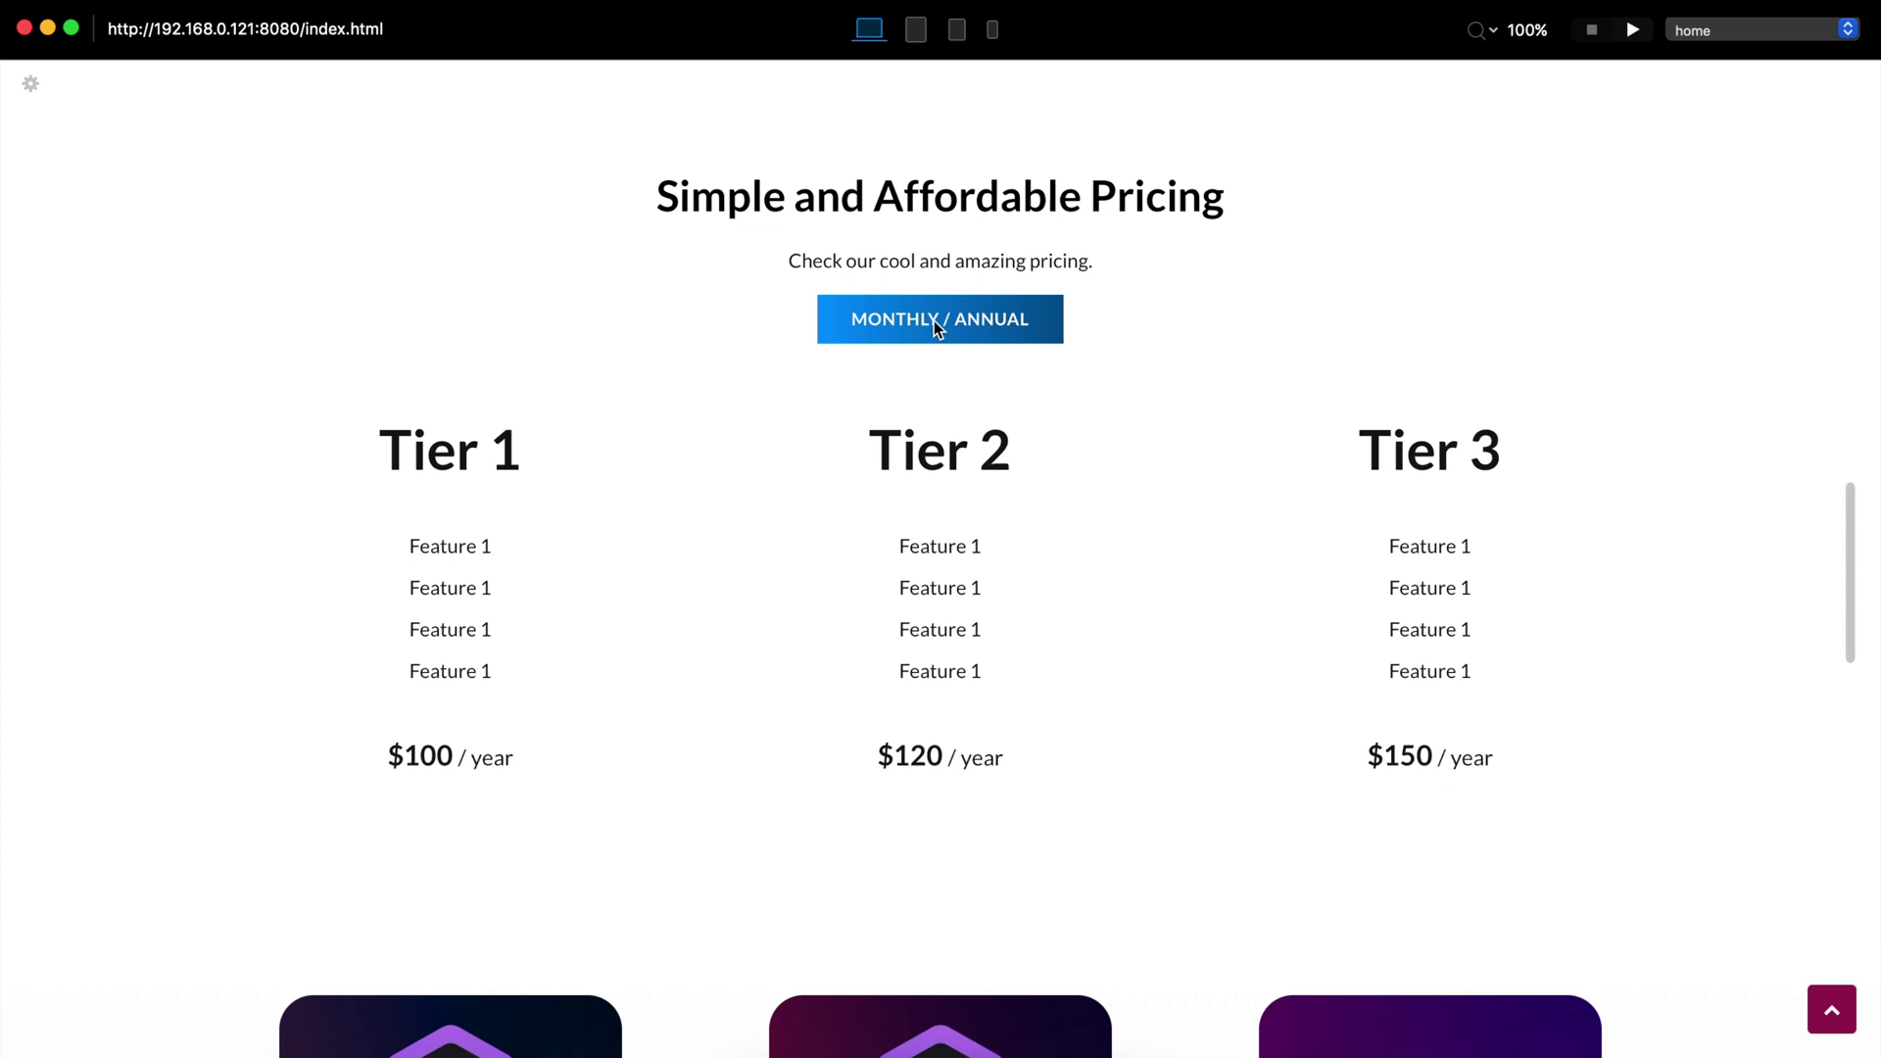
pyautogui.click(935, 325)
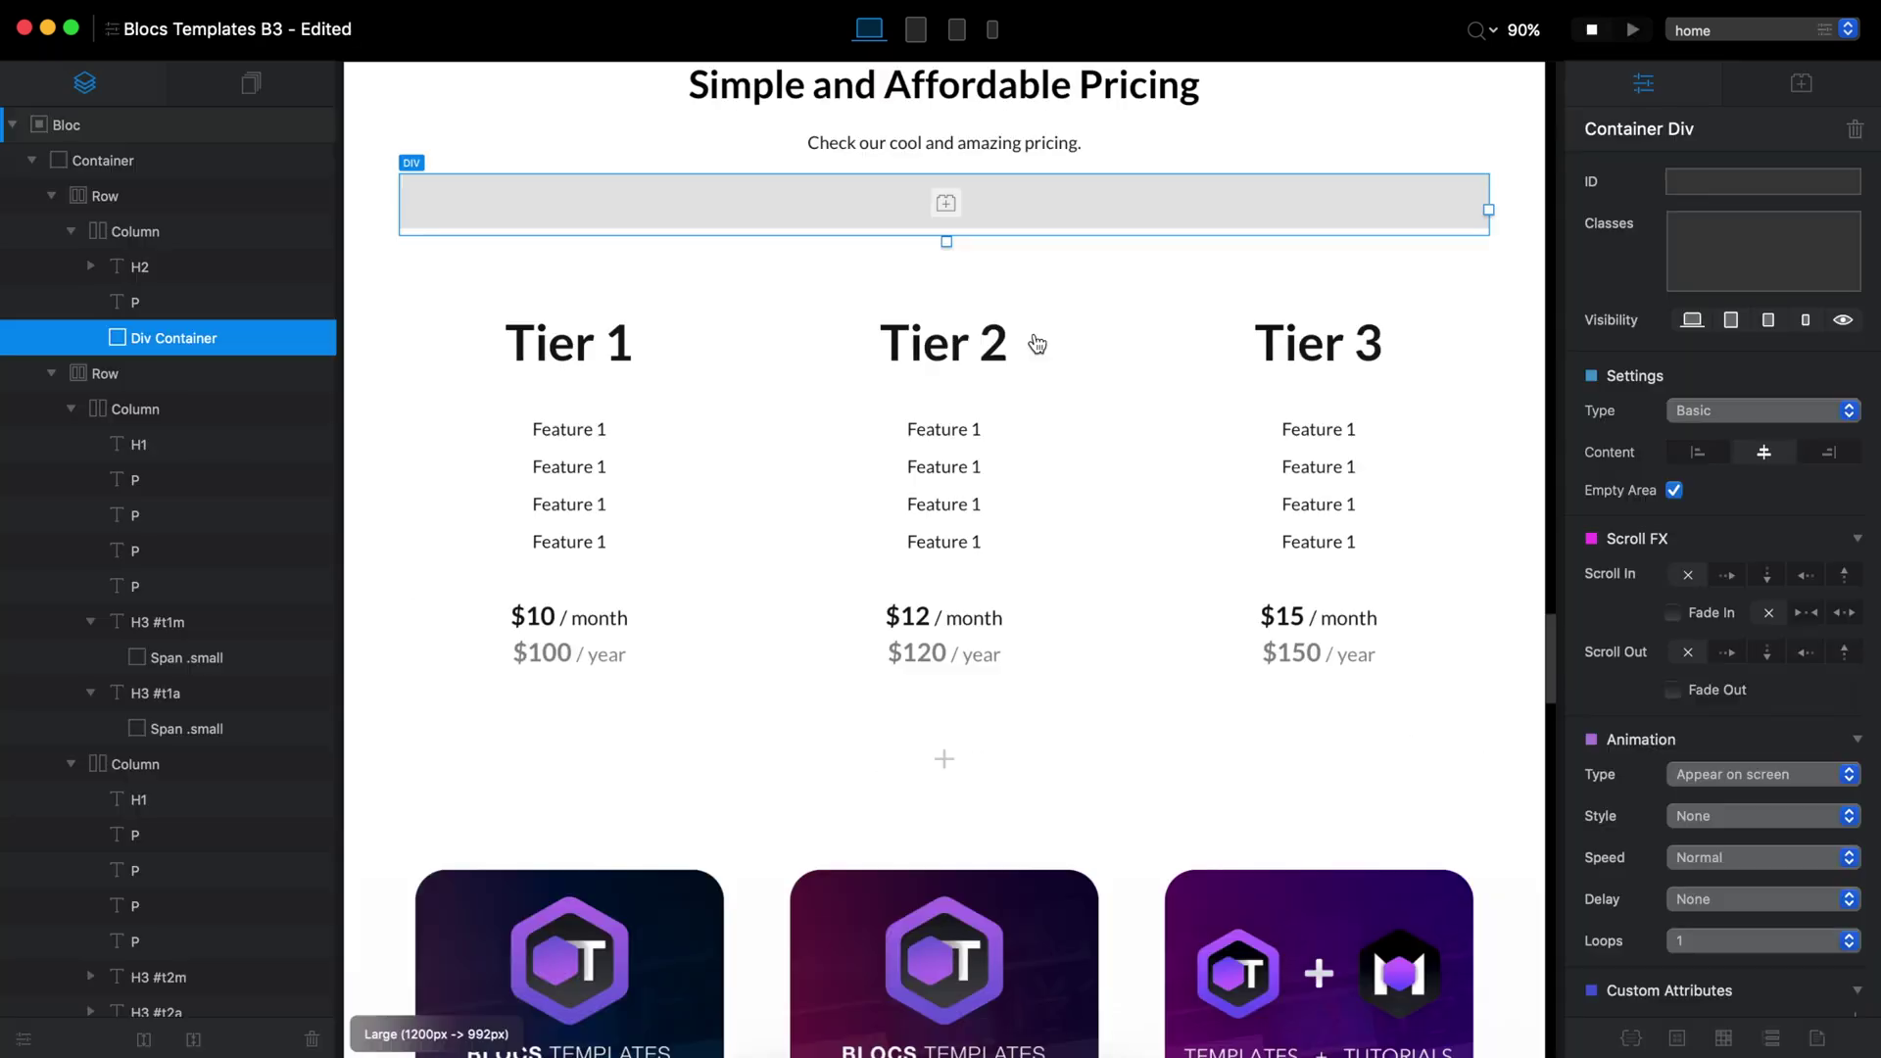
# Remove the Monthly / Annual button's div container and add a centre-aligned paragraph below the "Check our cool and amazing pricing." line
pyautogui.press('Delete')
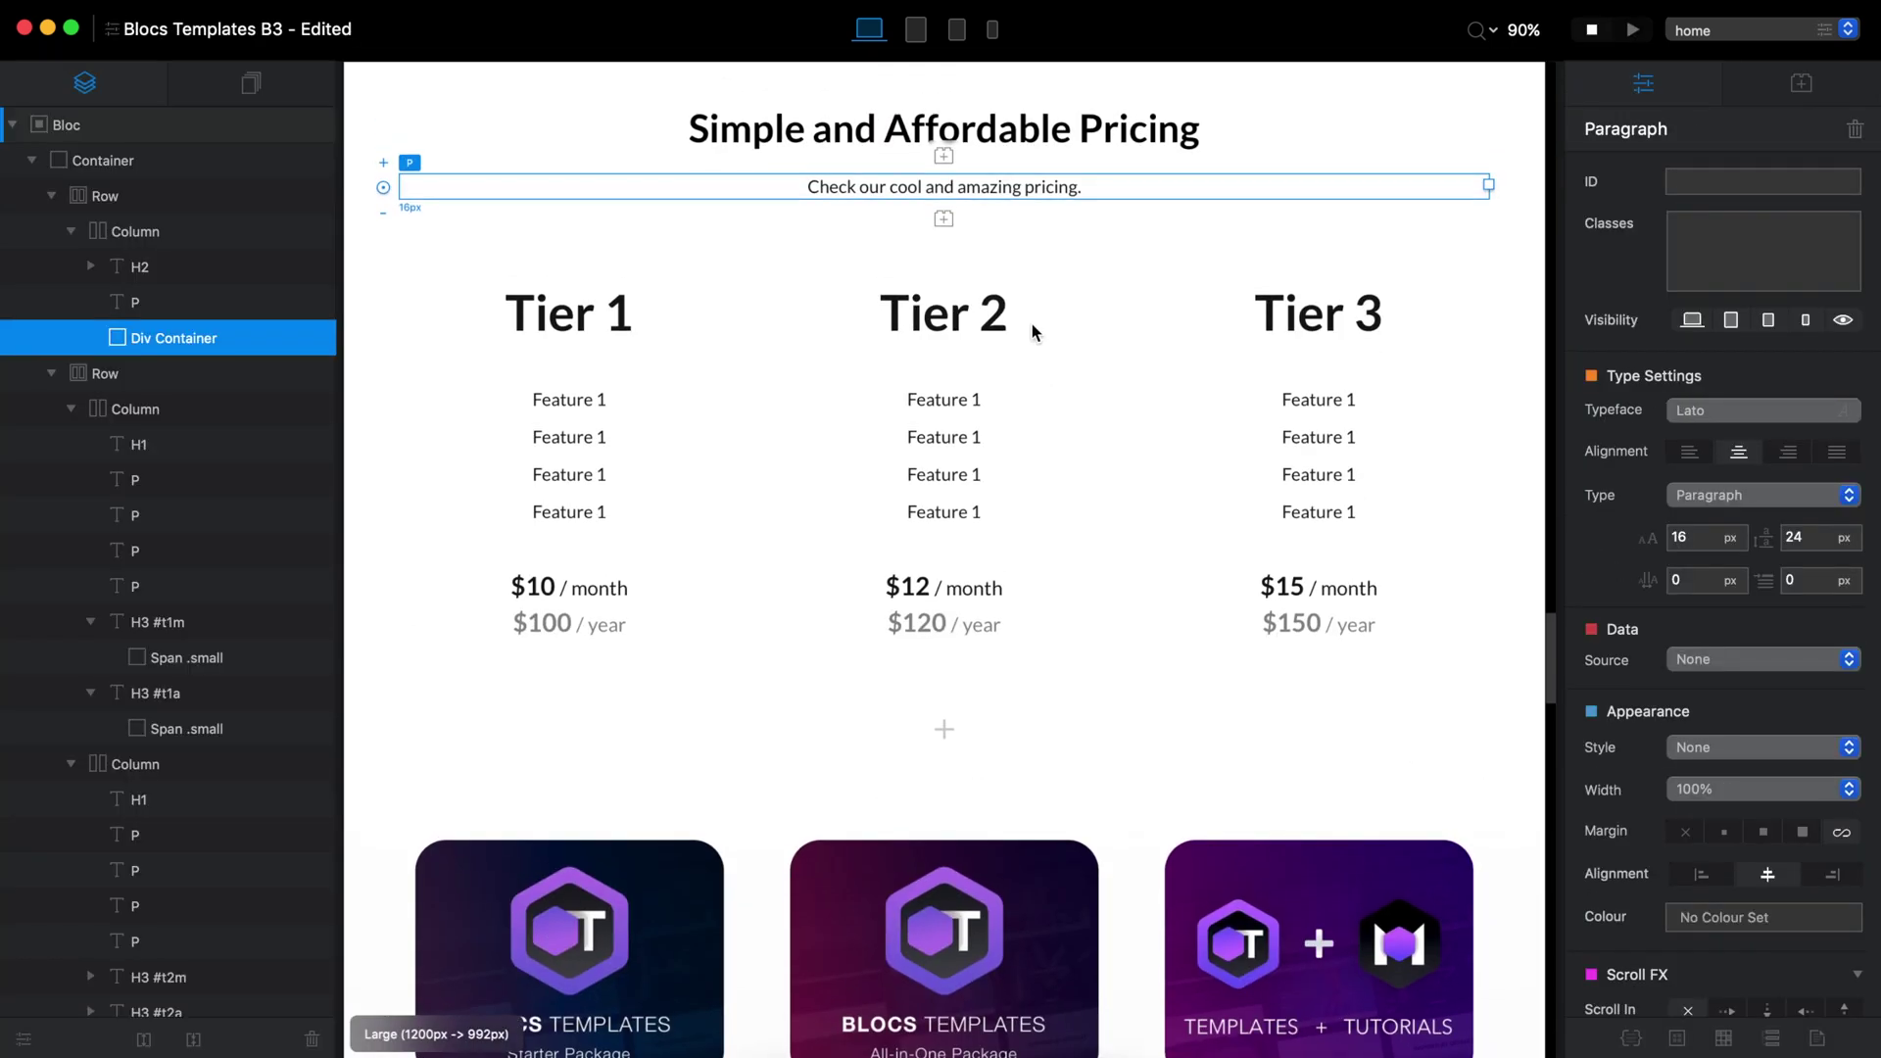
pyautogui.click(944, 219)
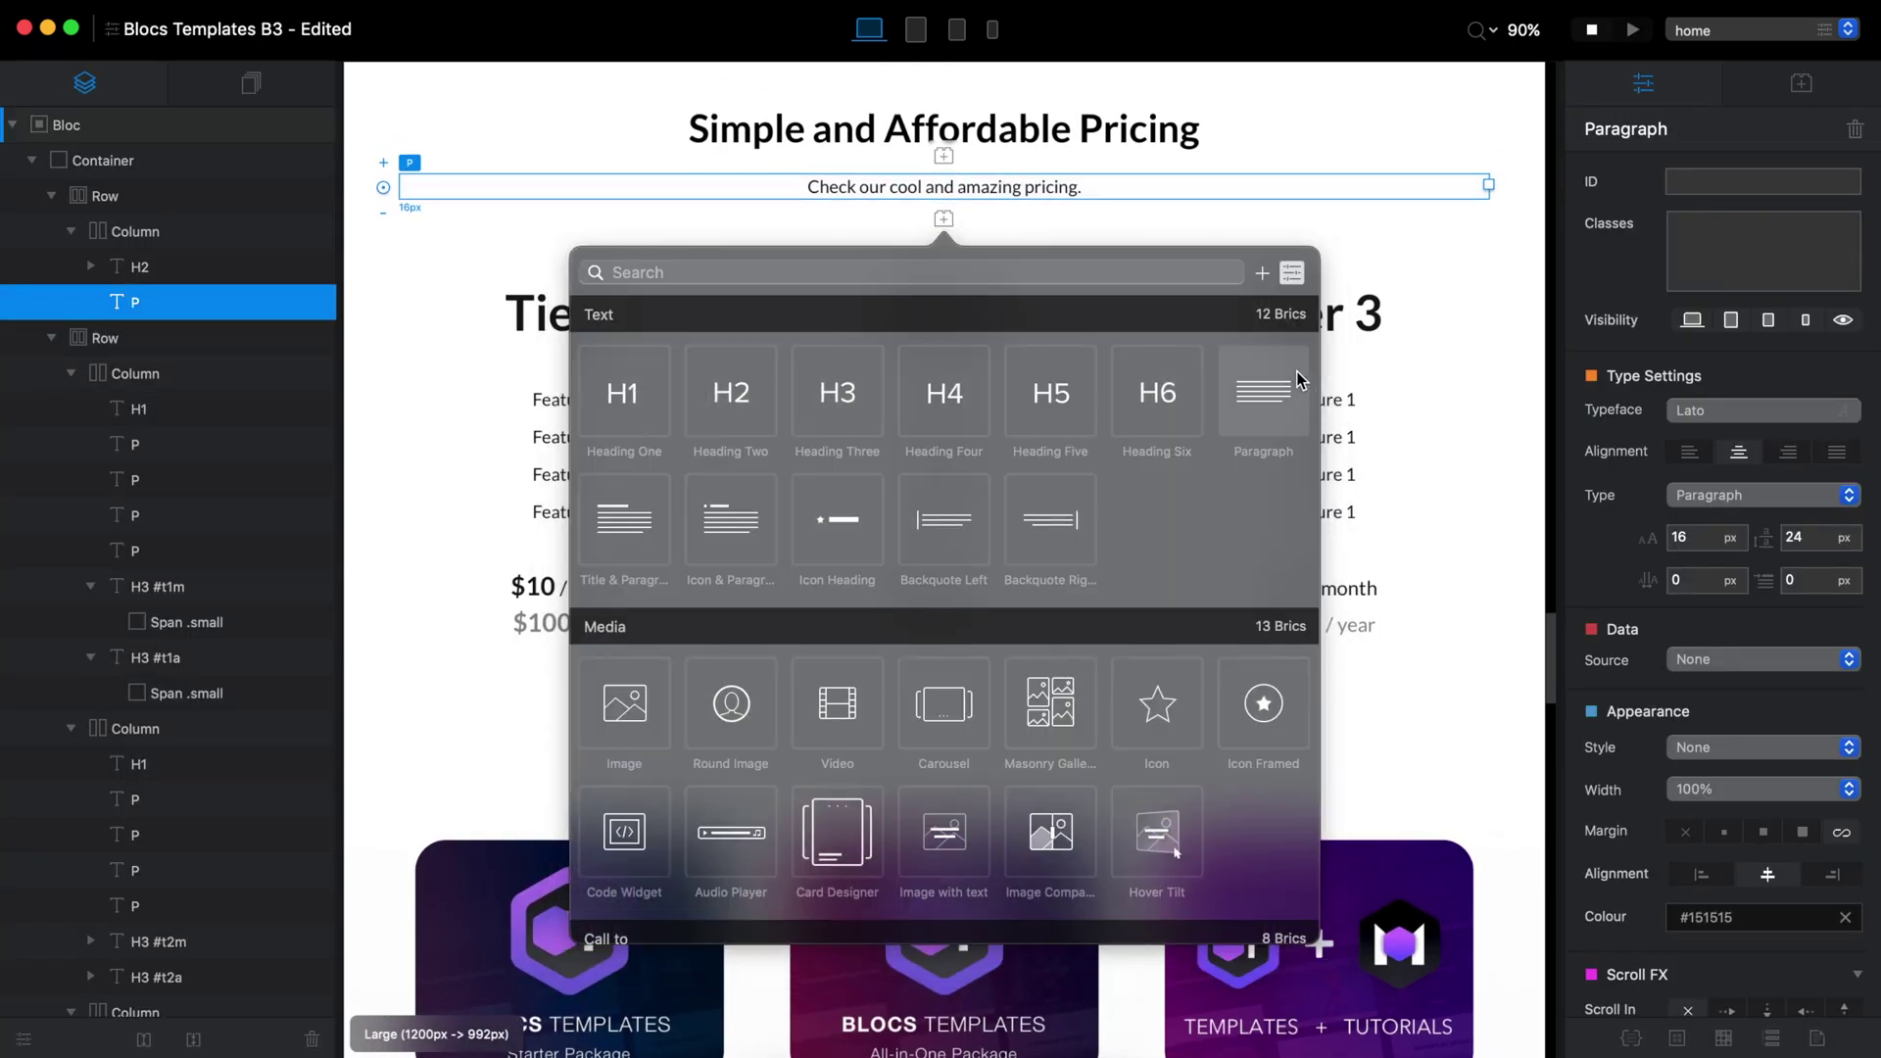
pyautogui.click(1264, 392)
pyautogui.click(1397, 256)
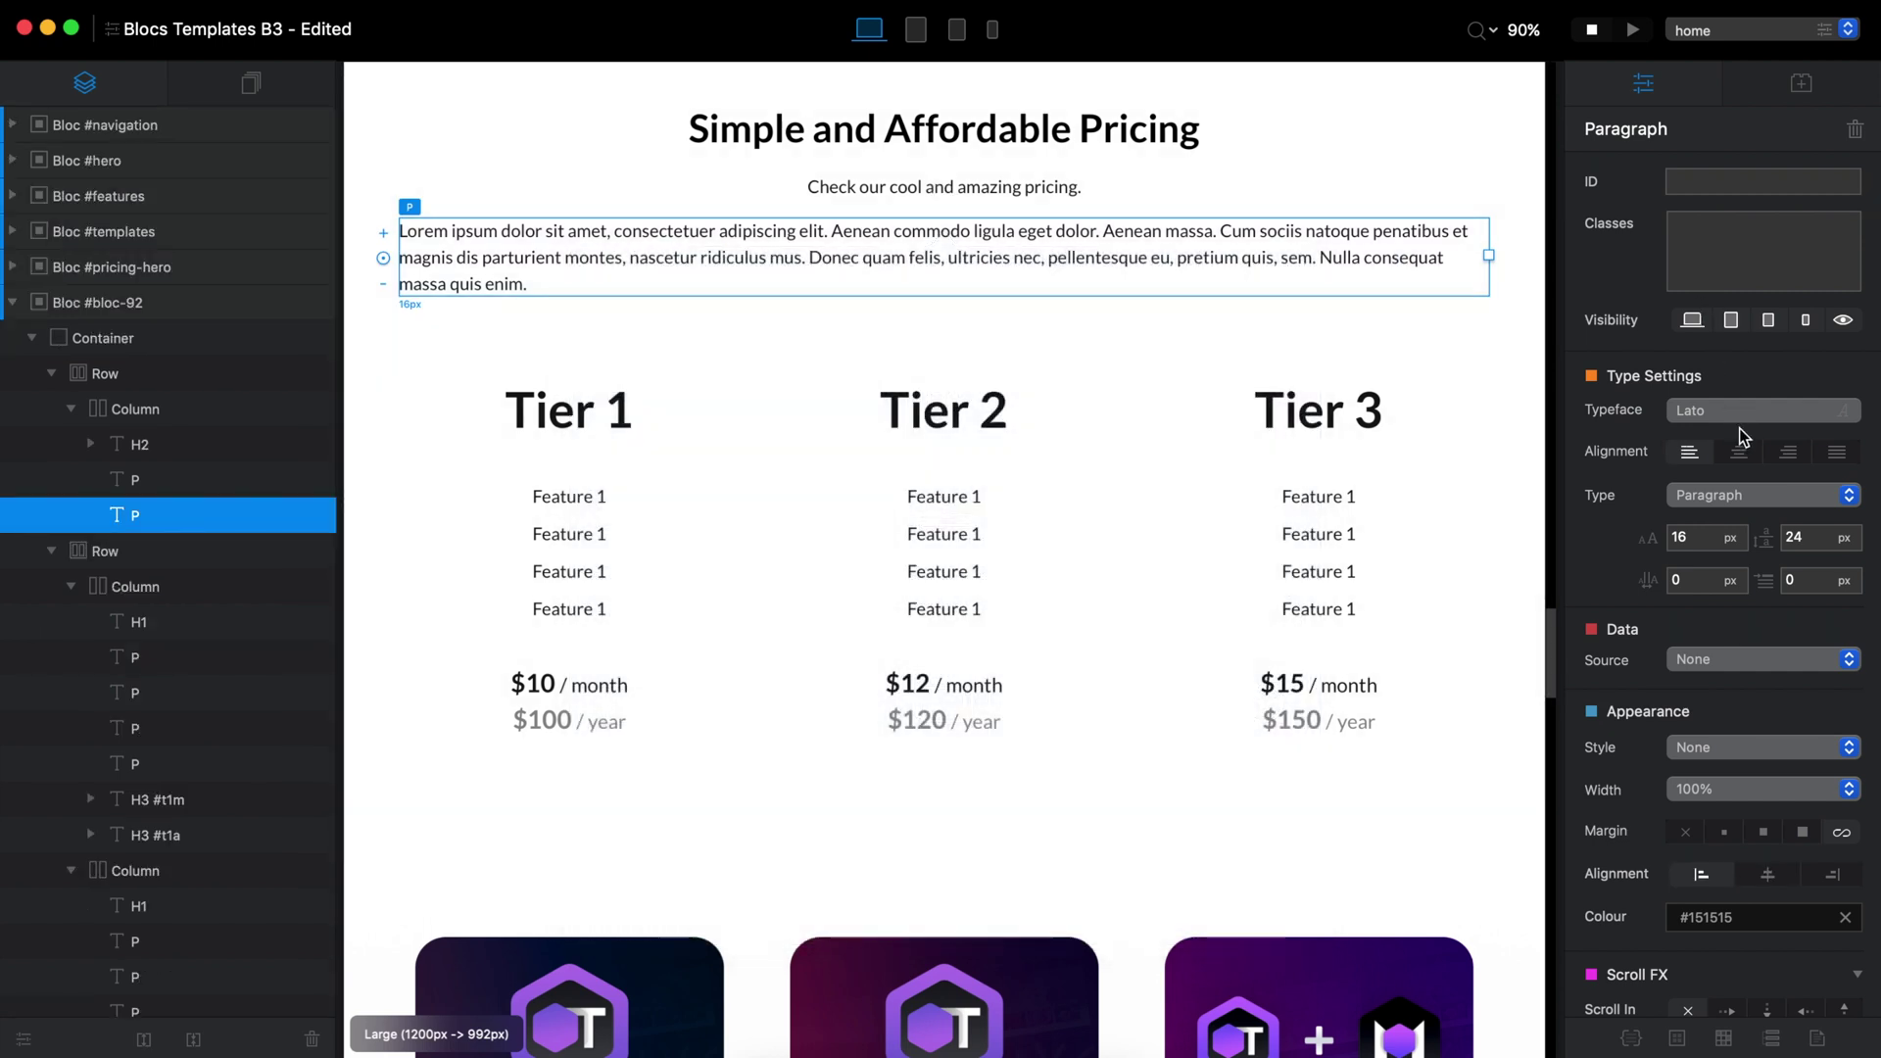
pyautogui.click(1739, 452)
# Replace the new paragraph's placeholder text with "Pay Annually" and turn that text into a link
pyautogui.doubleClick(1275, 265)
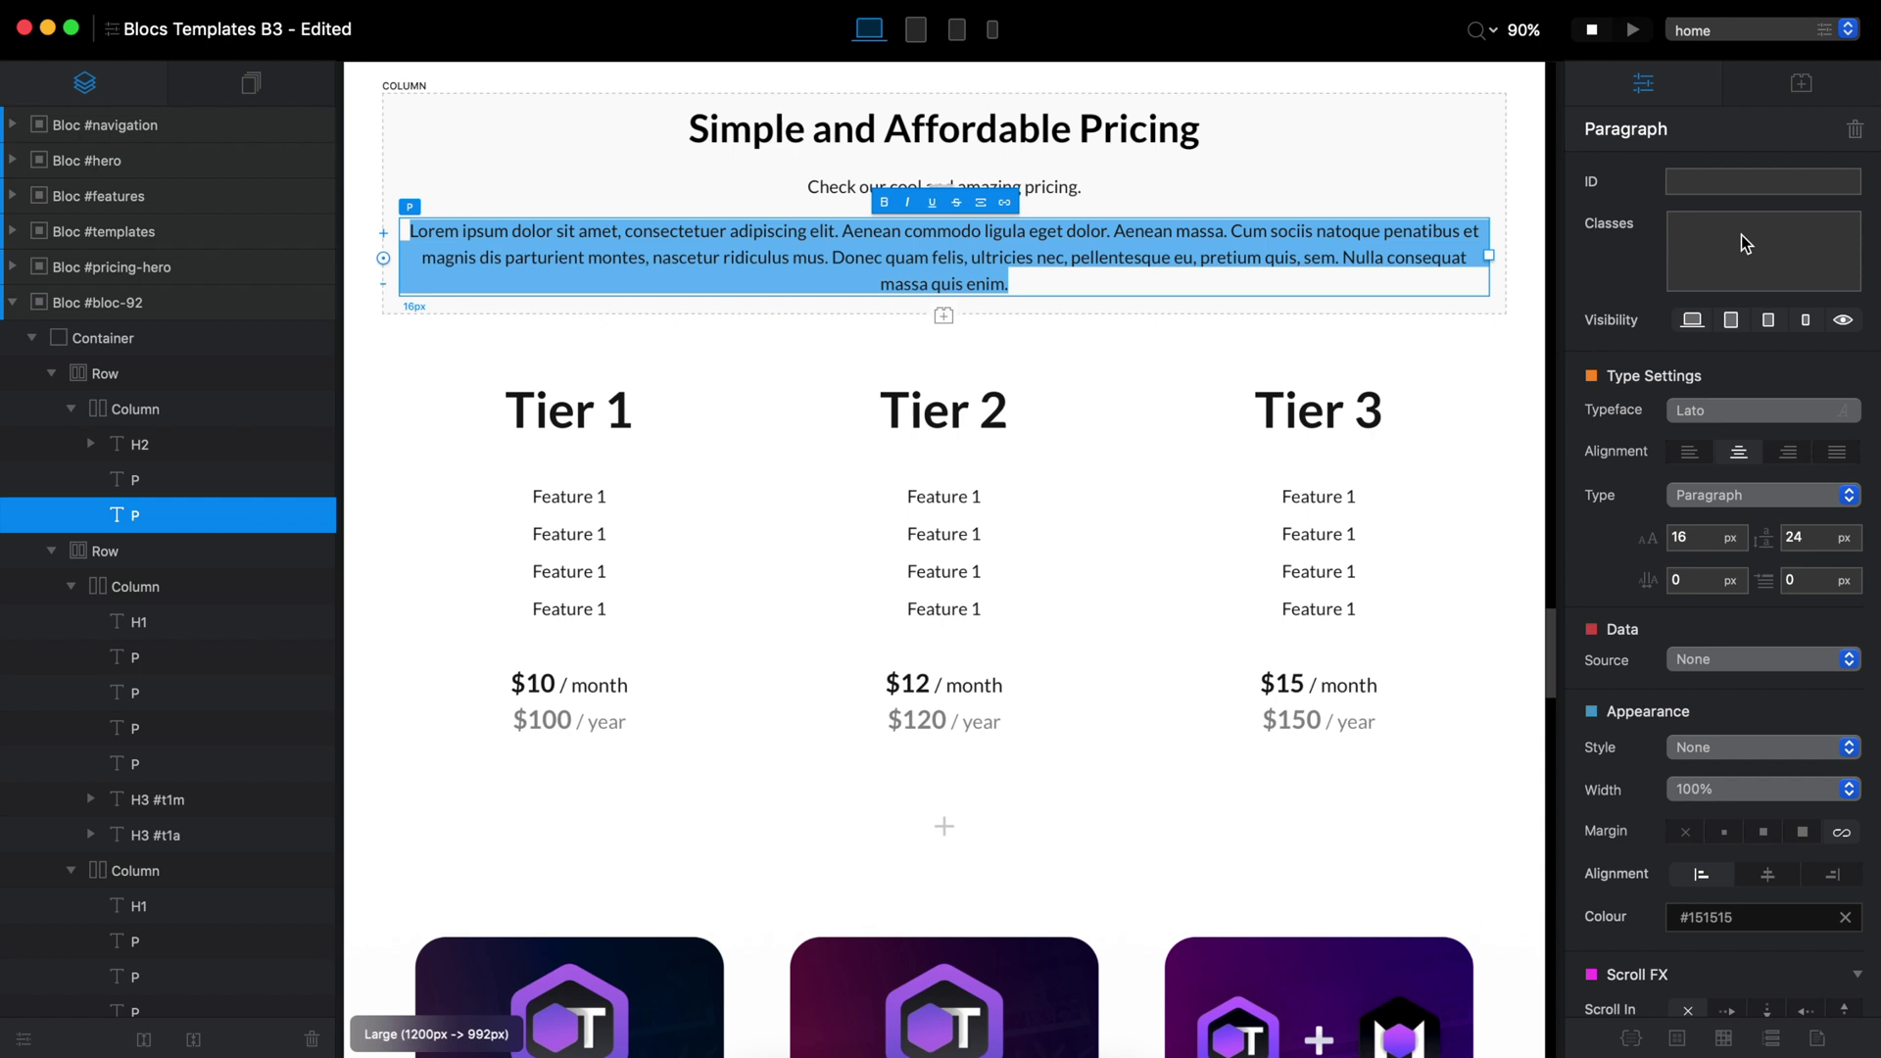
pyautogui.write('Pay ')
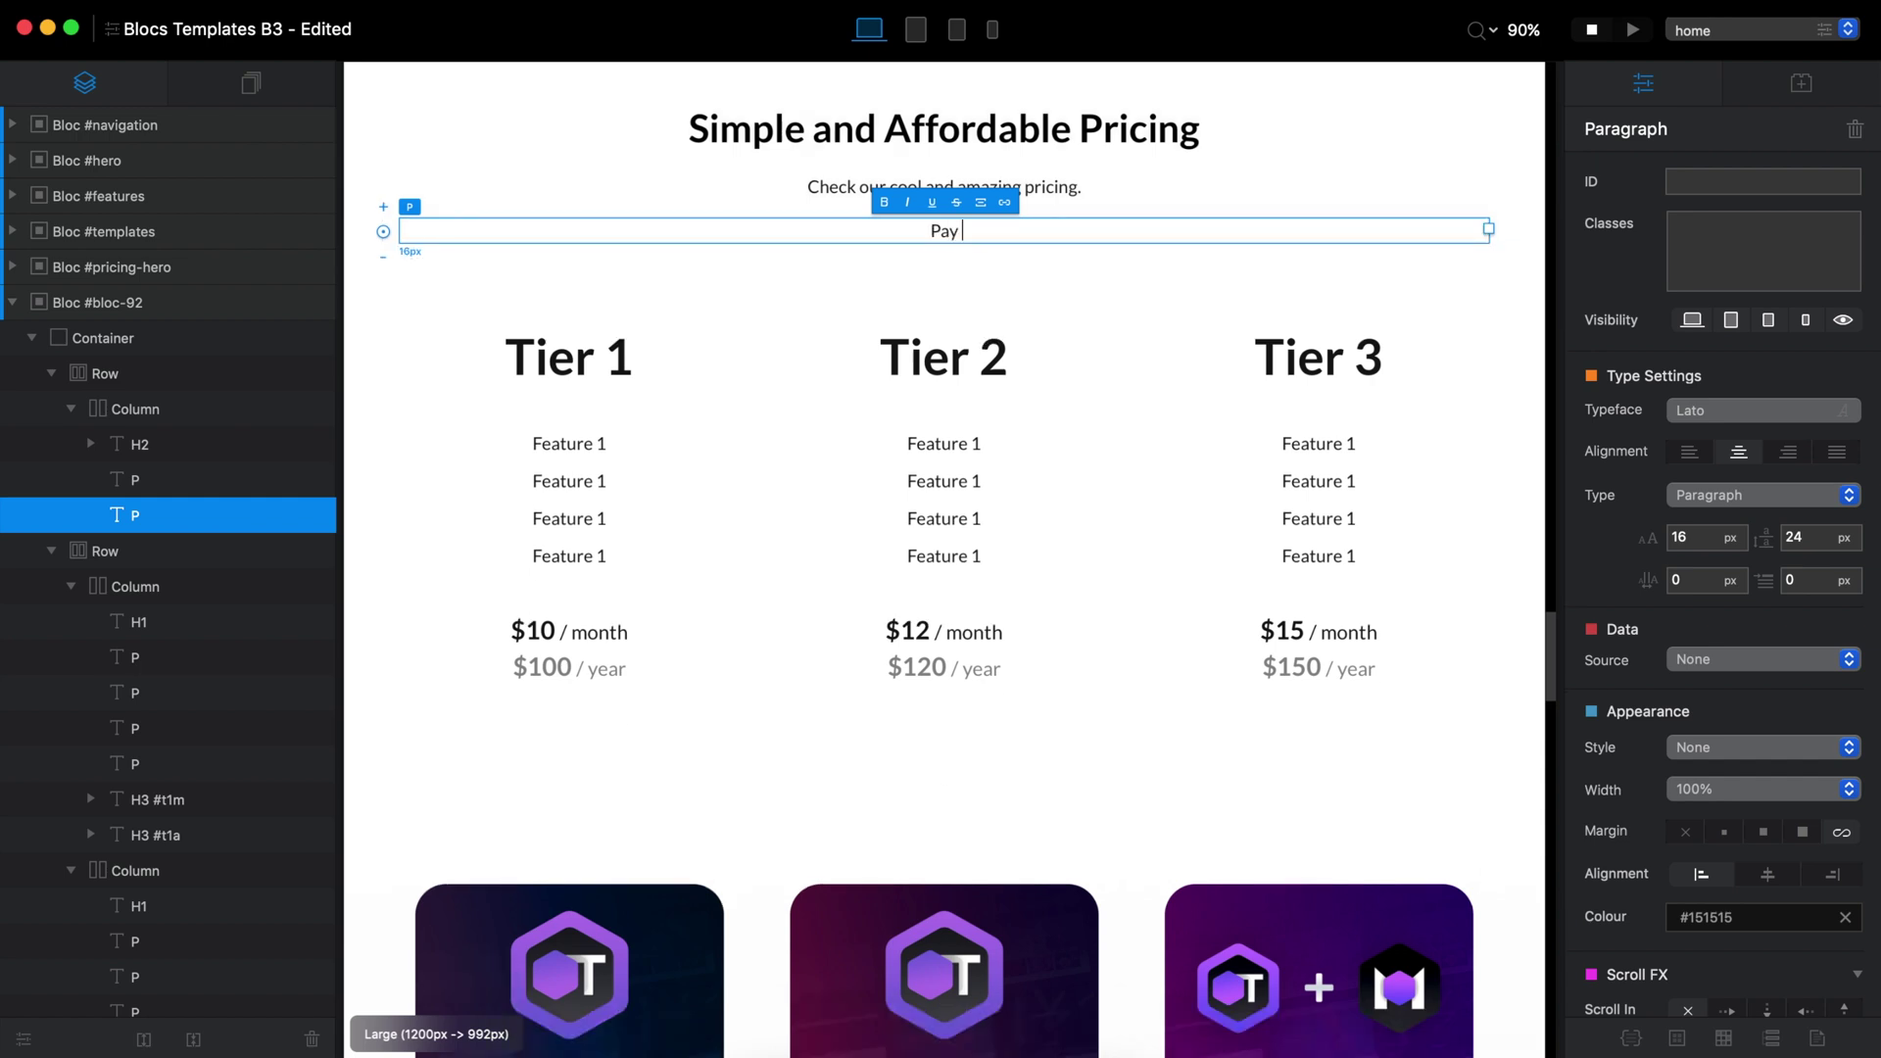
pyautogui.write('Annually')
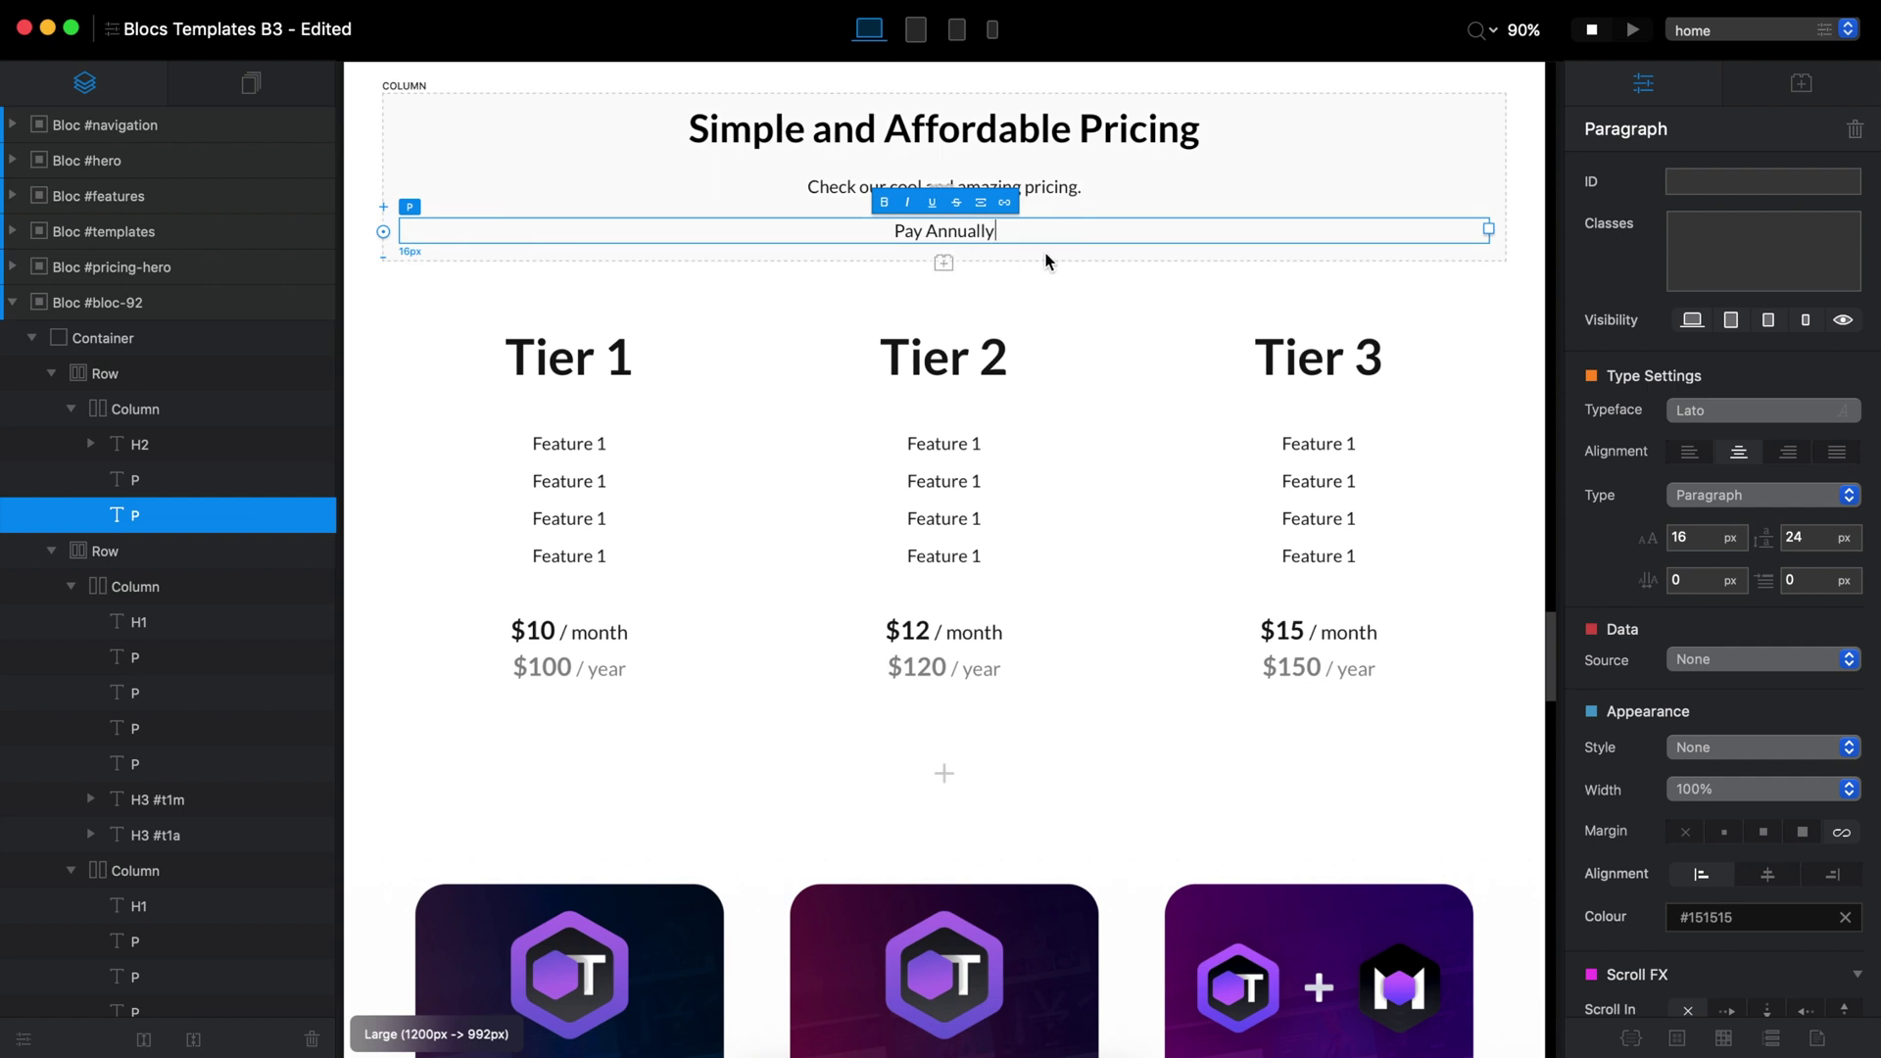
pyautogui.tripleClick(953, 236)
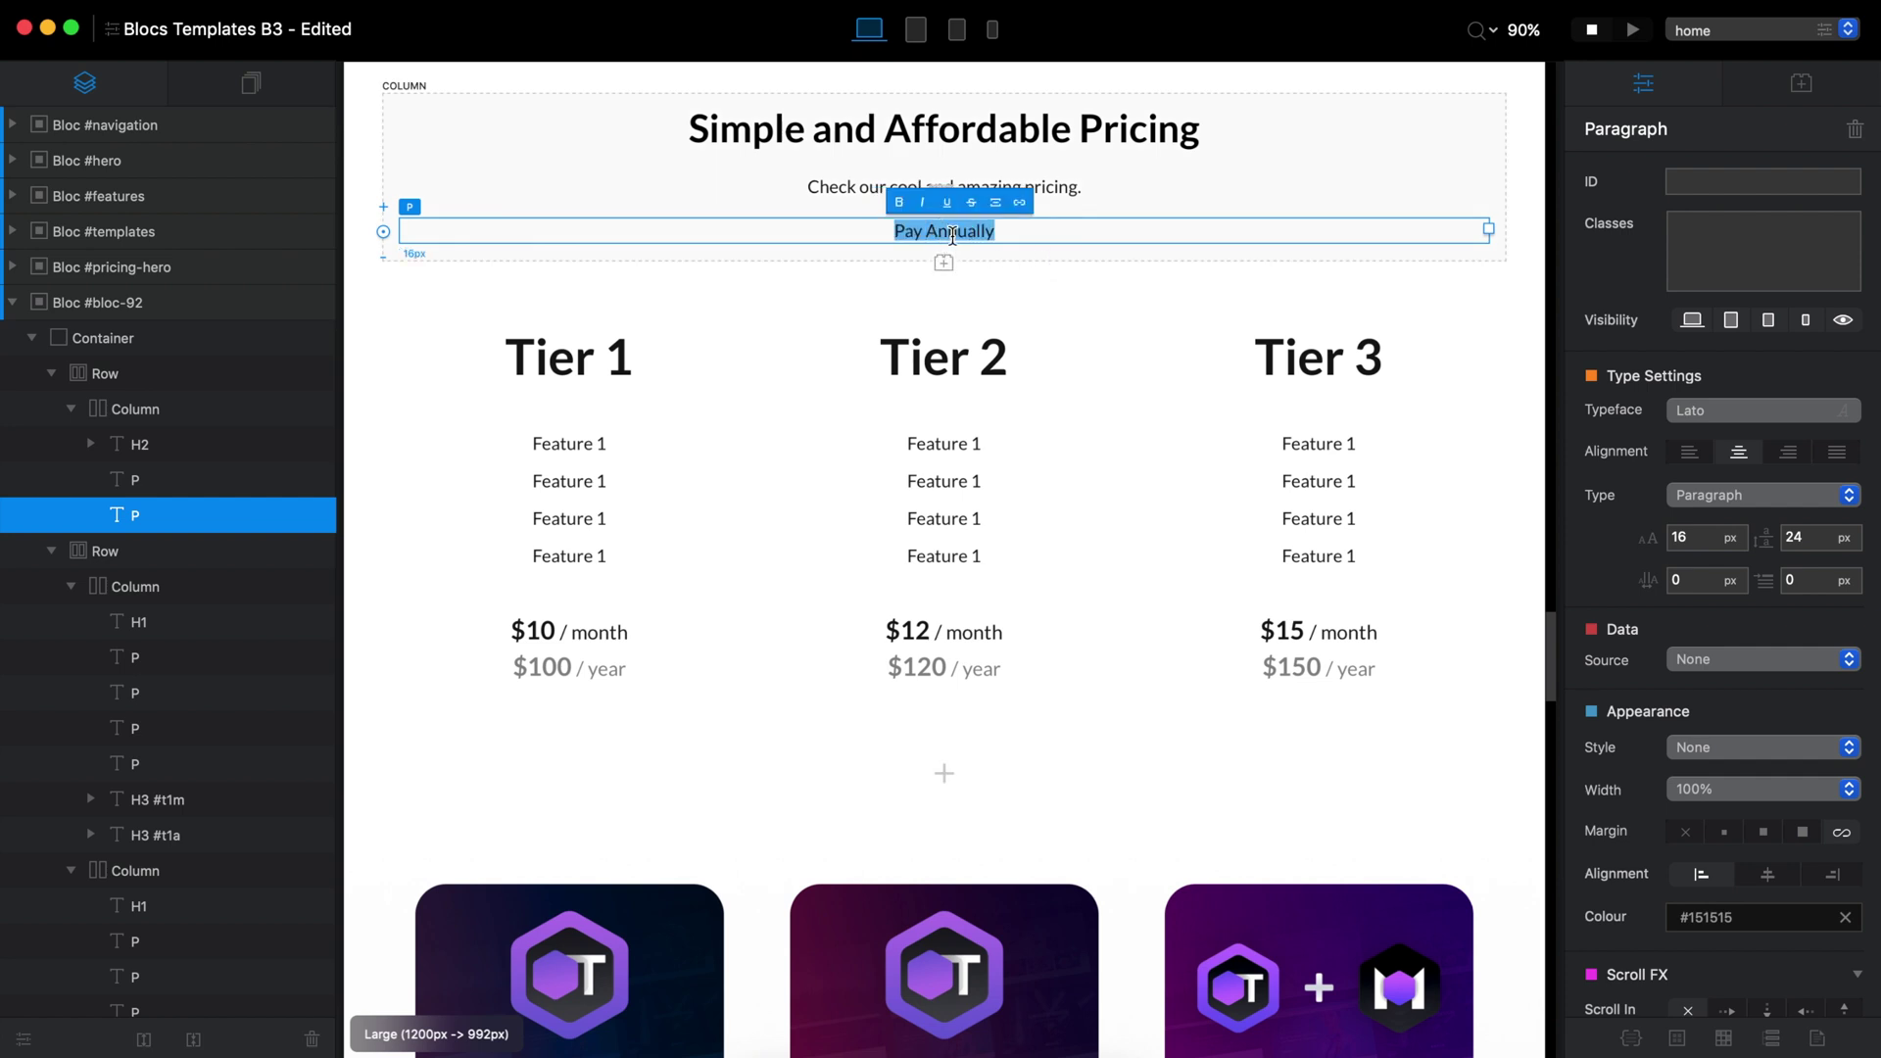
pyautogui.click(1019, 202)
pyautogui.click(1017, 237)
pyautogui.click(1046, 232)
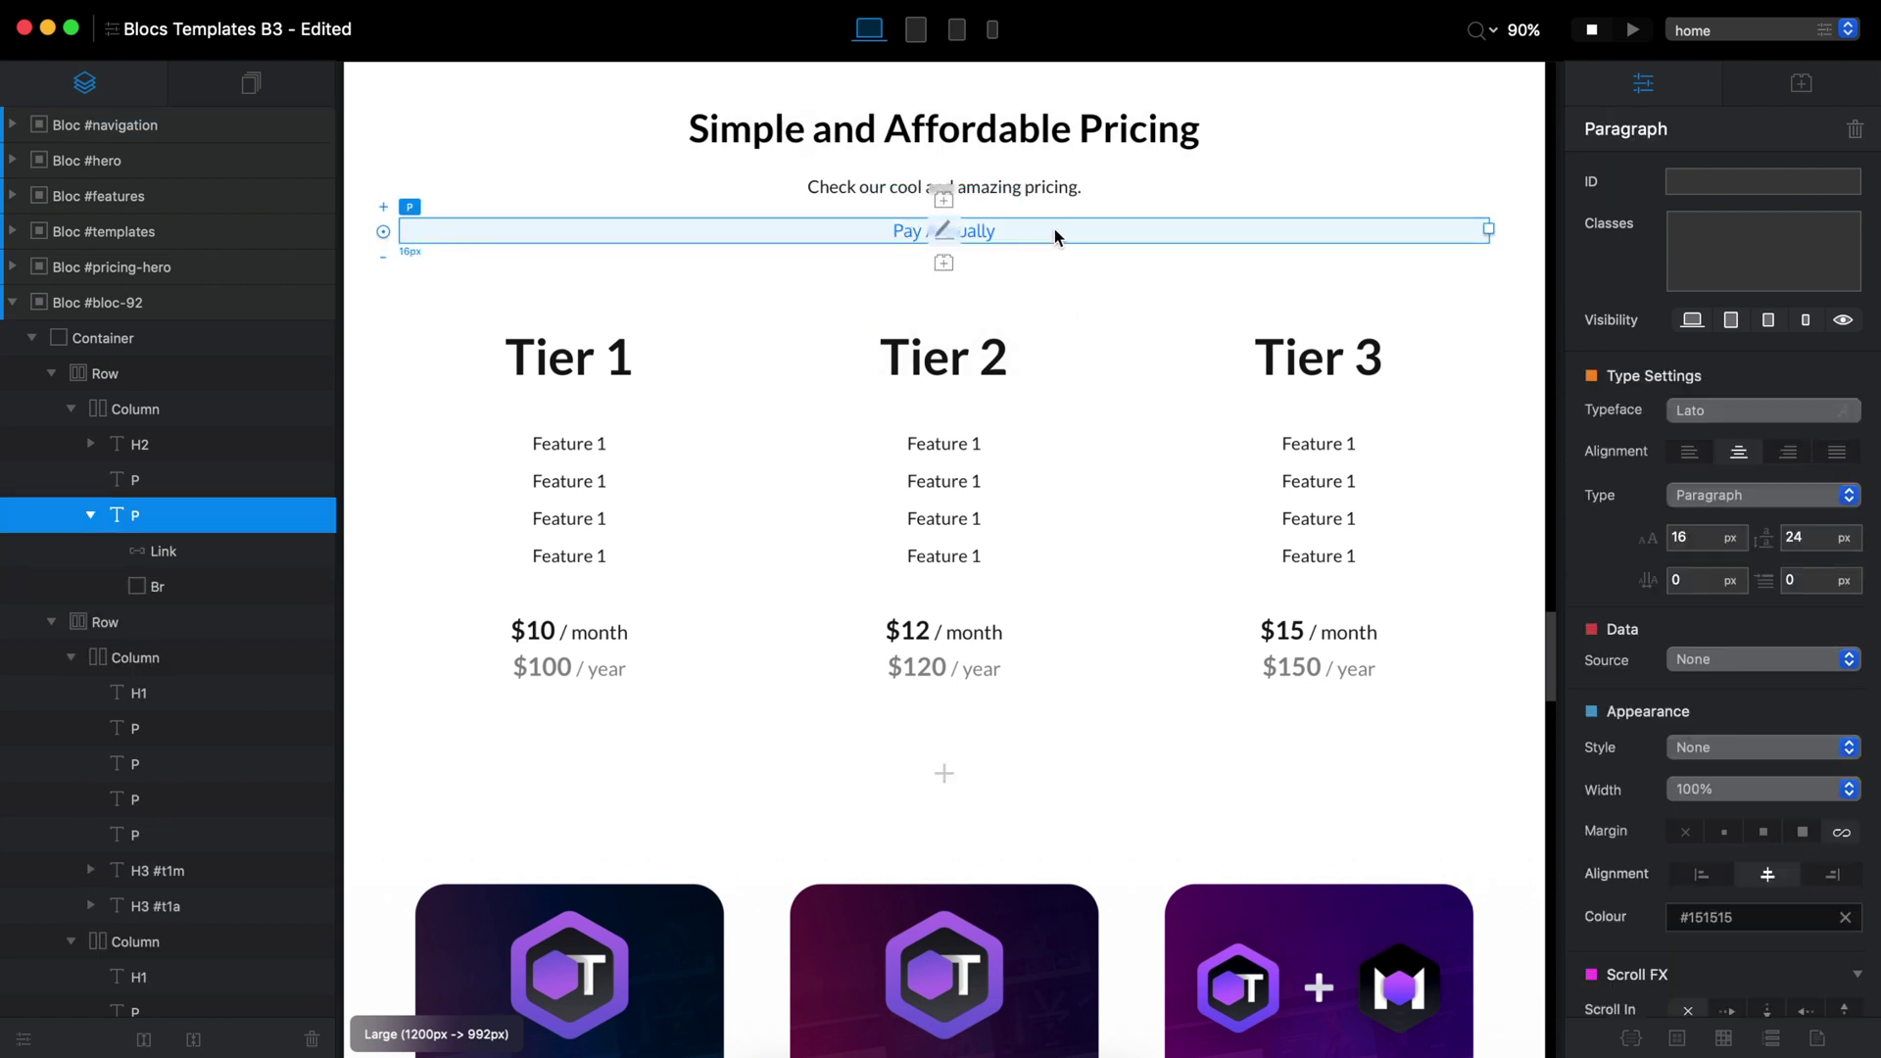
# Duplicate the "Pay Annually" paragraph and change the copy's link text to "Pay Monthly"
pyautogui.scroll(-1, 1021, 196)
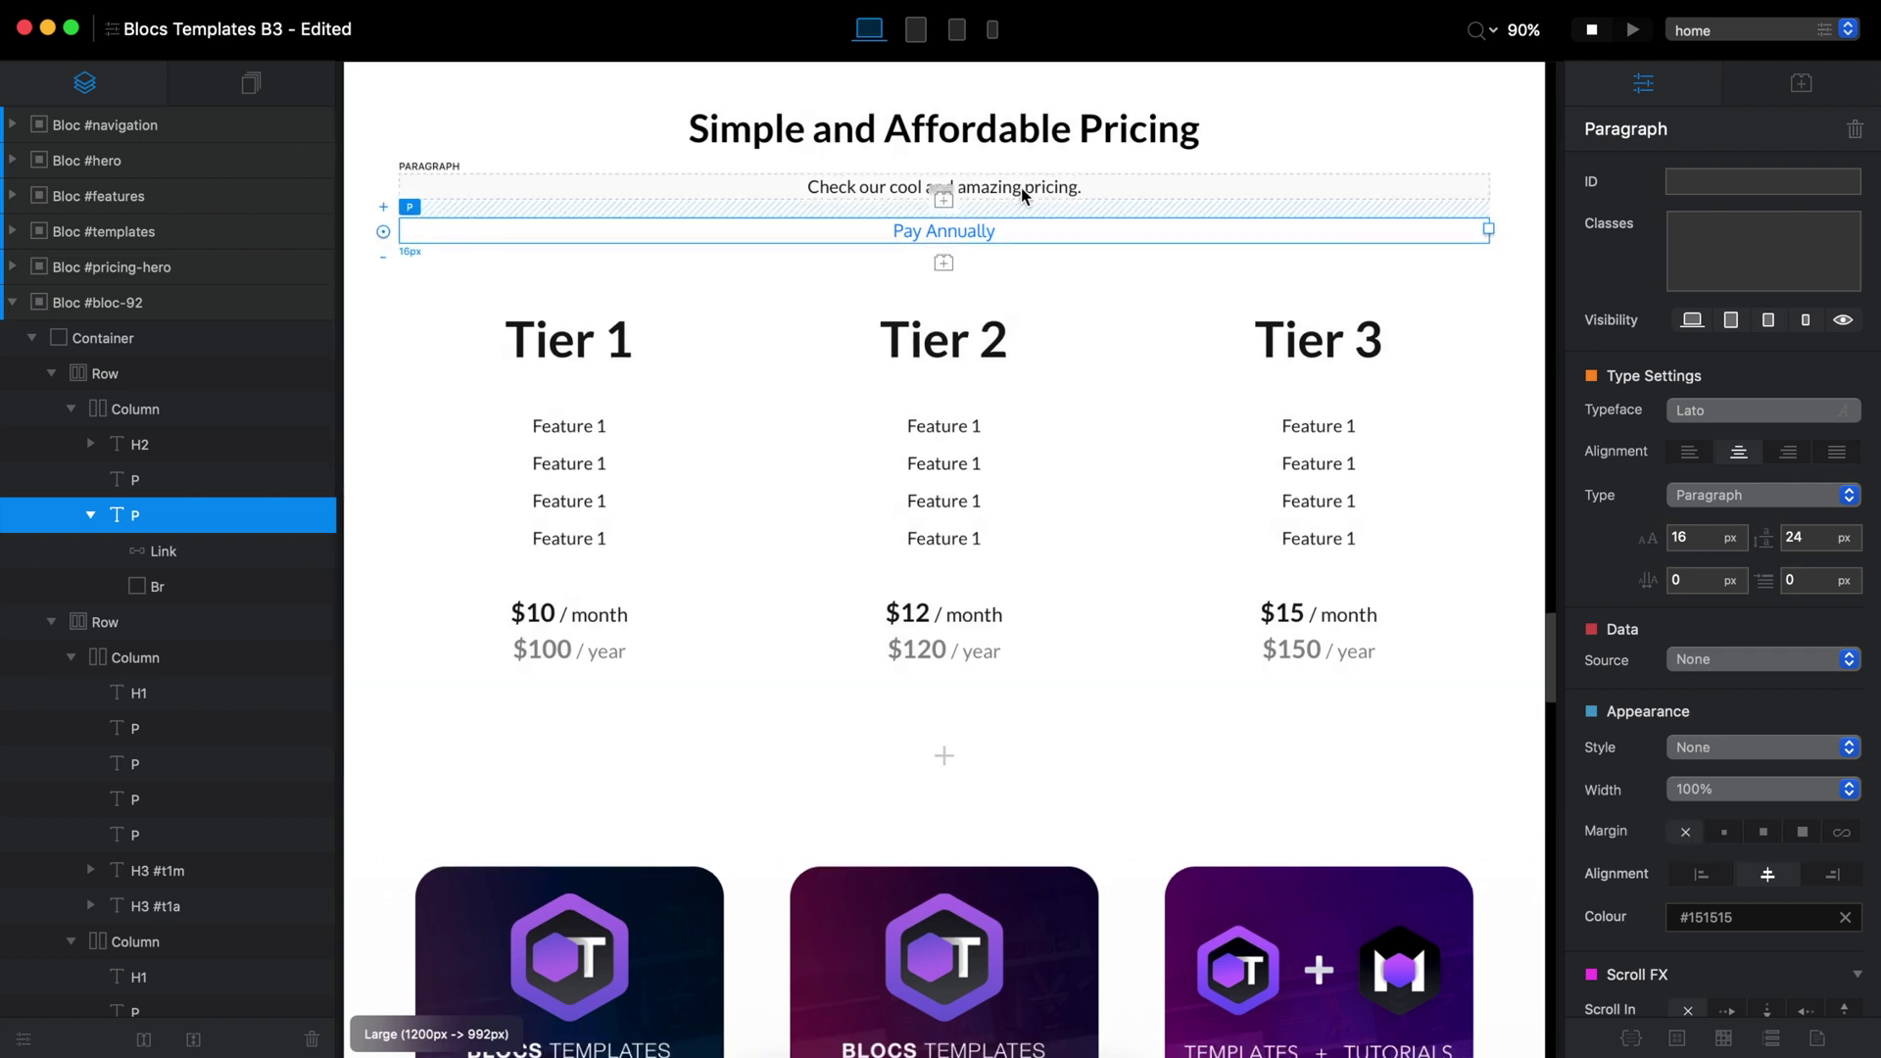
pyautogui.scroll(-1, 1020, 196)
pyautogui.click(977, 186)
pyautogui.click(973, 188)
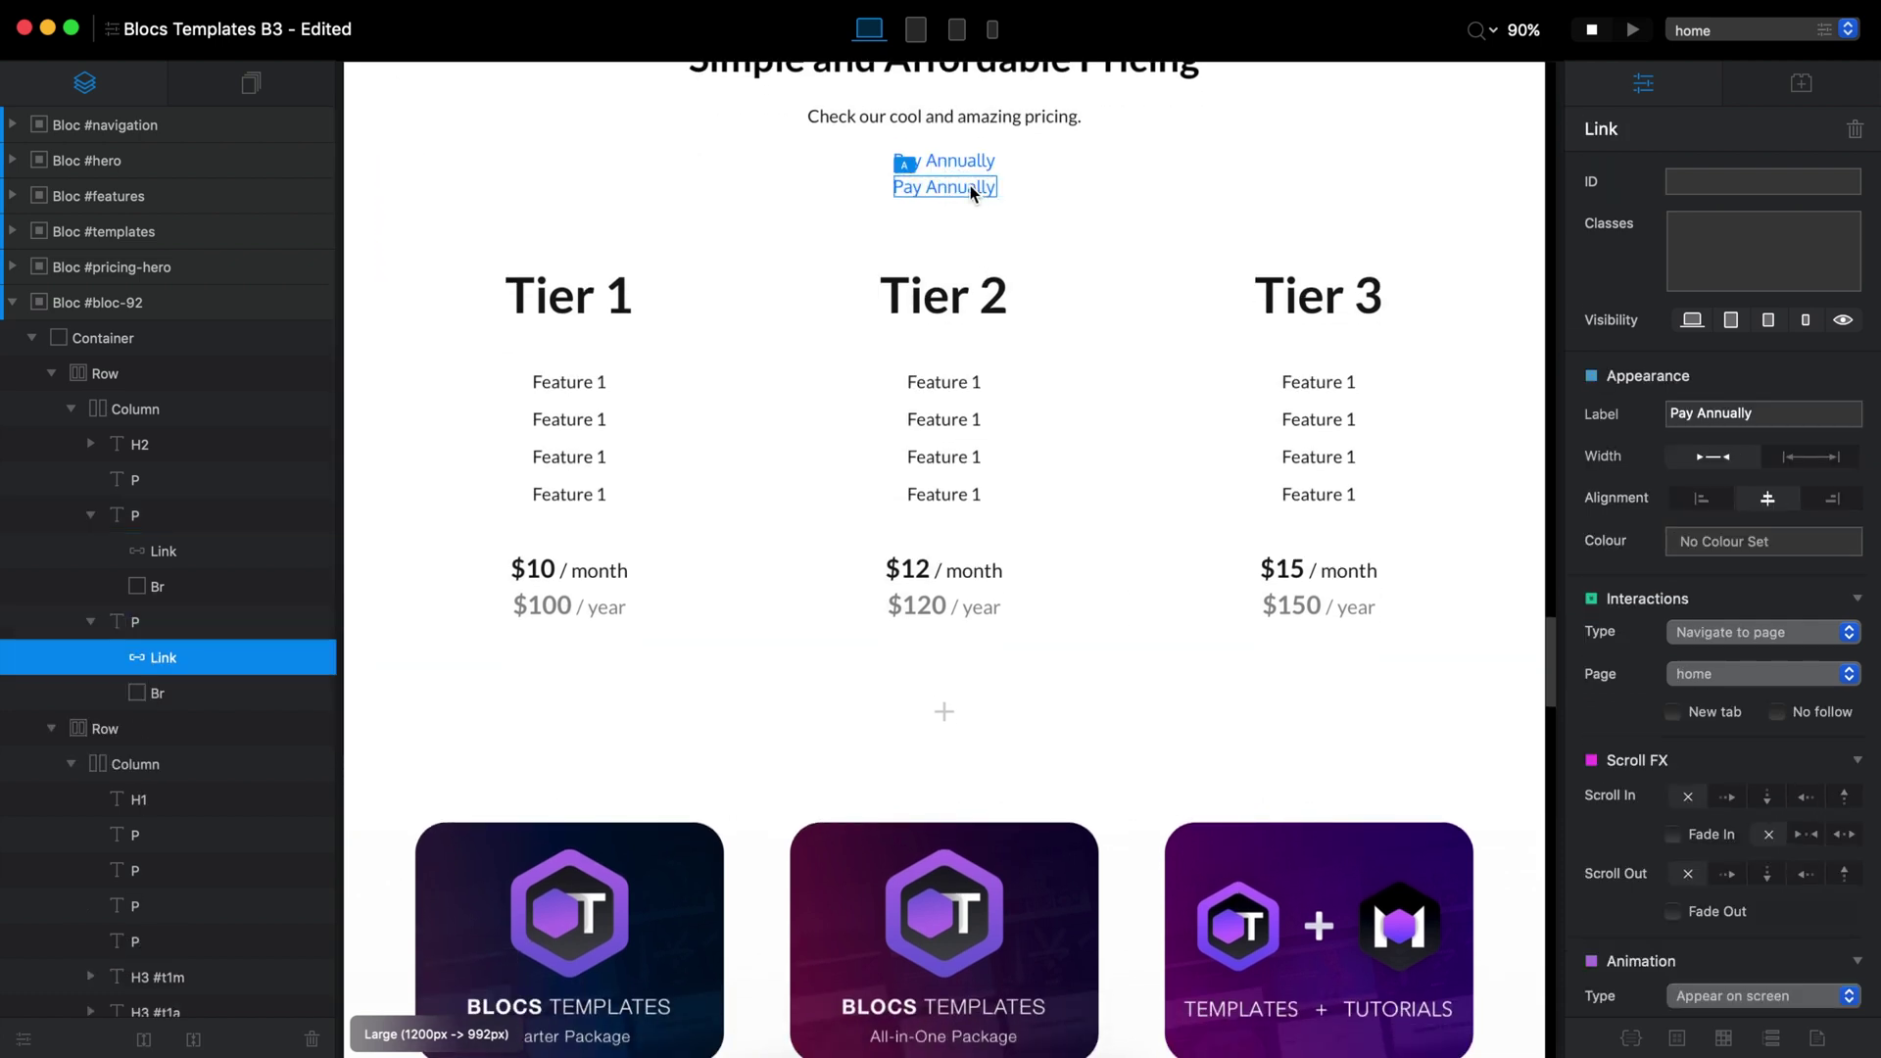
pyautogui.doubleClick(973, 188)
pyautogui.write('Monthly')
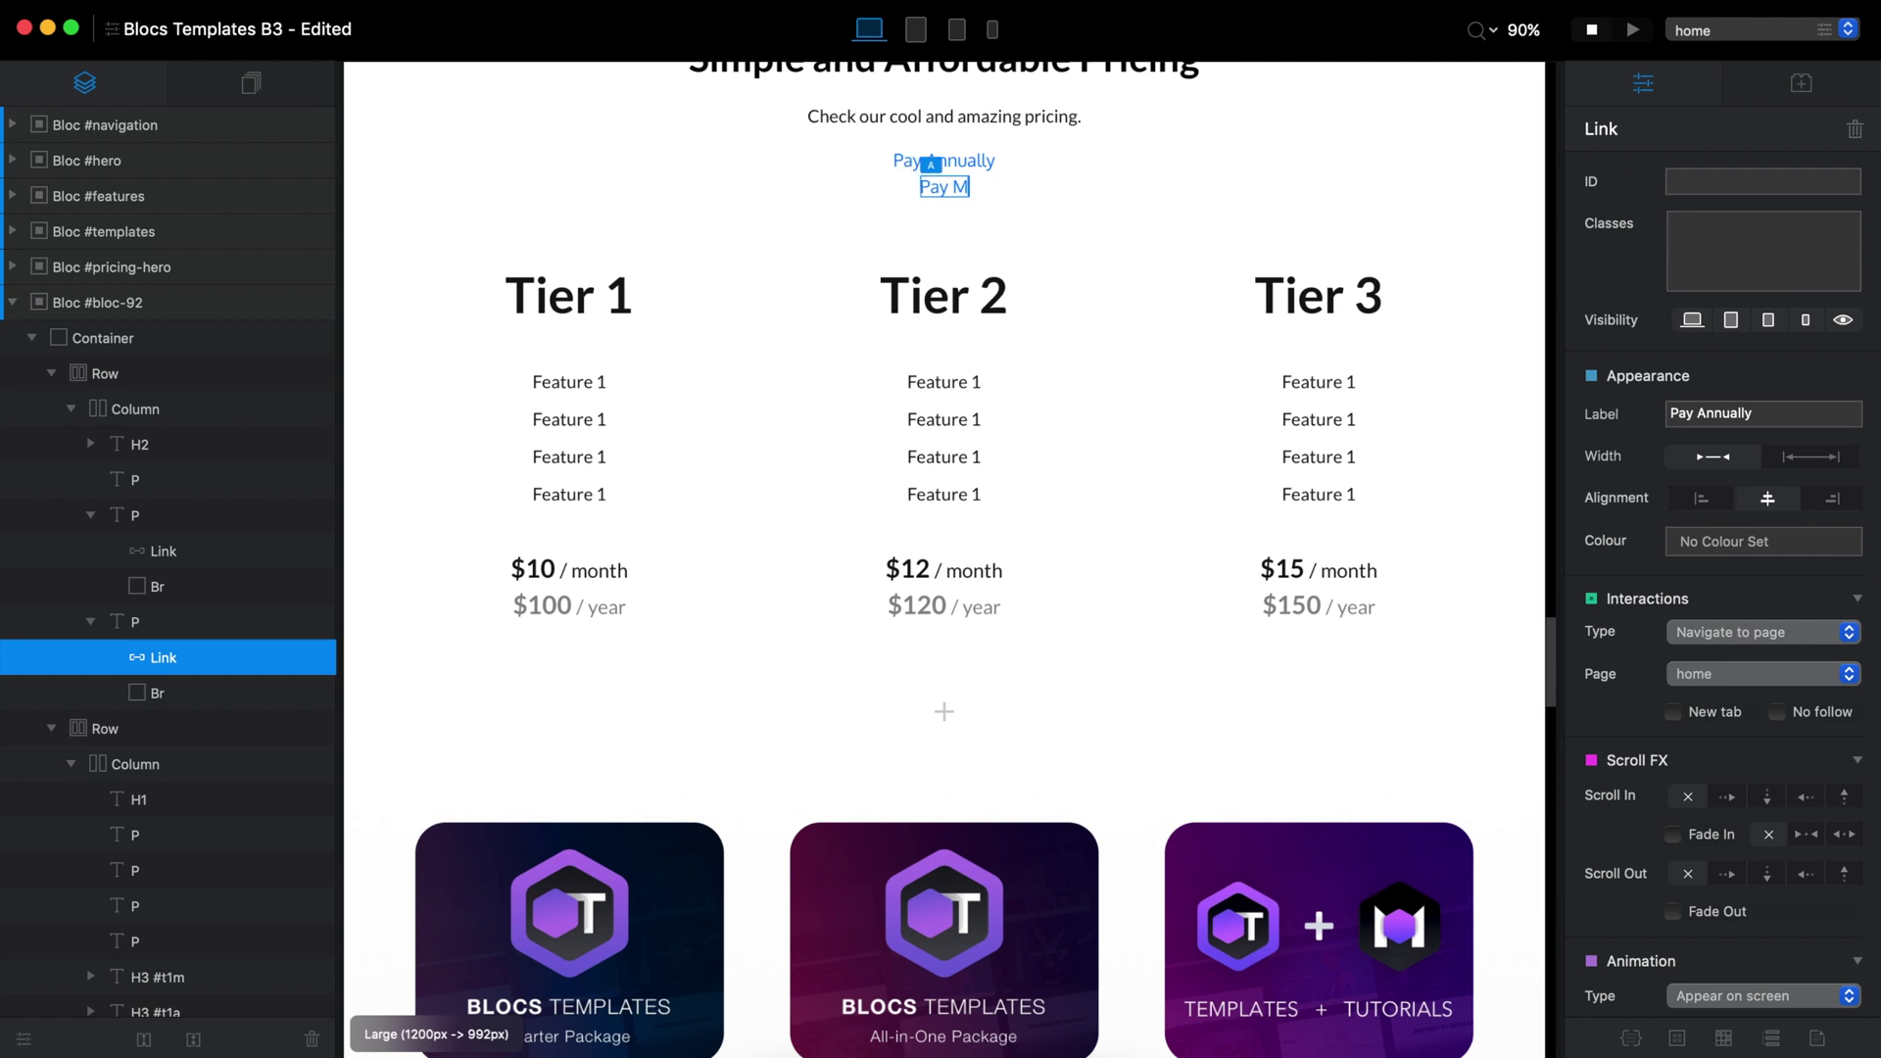
pyautogui.click(1034, 188)
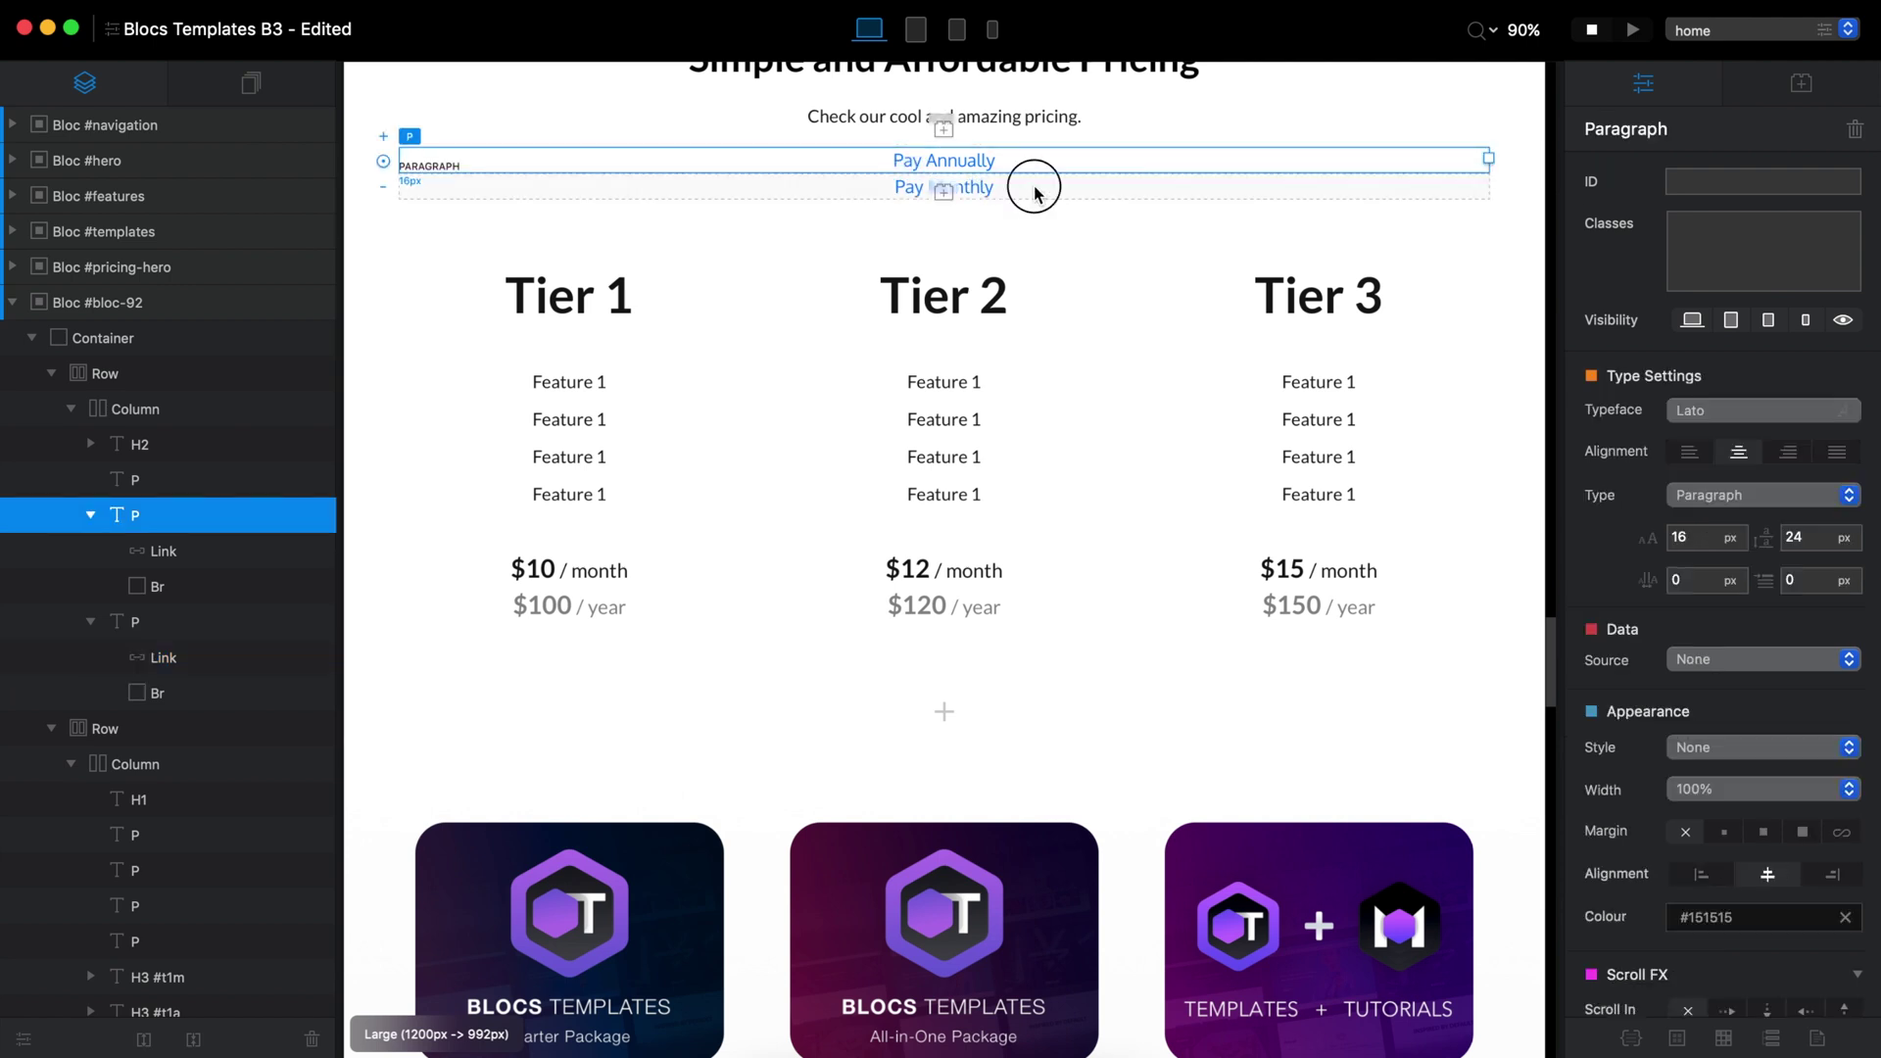
pyautogui.click(1036, 191)
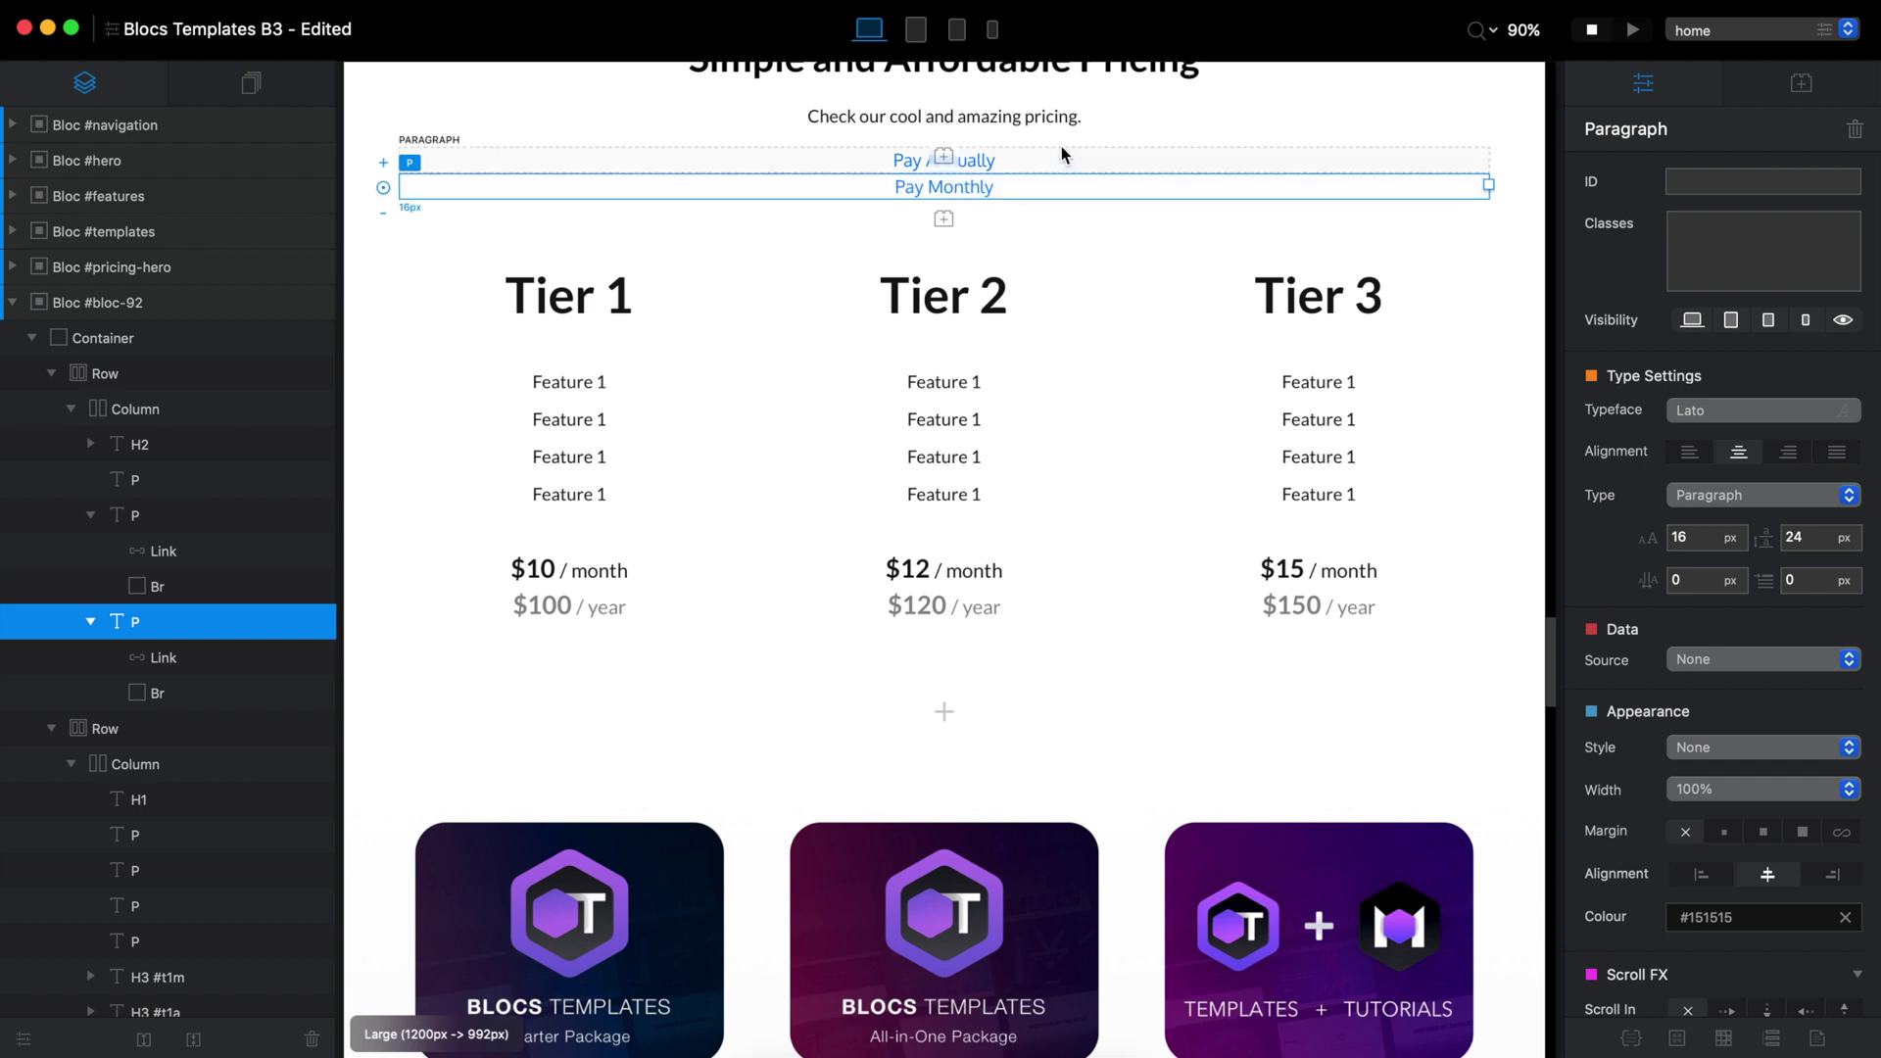
# Hide the "Pay Monthly" paragraph by default and give the "Pay Annually" paragraph the ID pa
pyautogui.click(1843, 321)
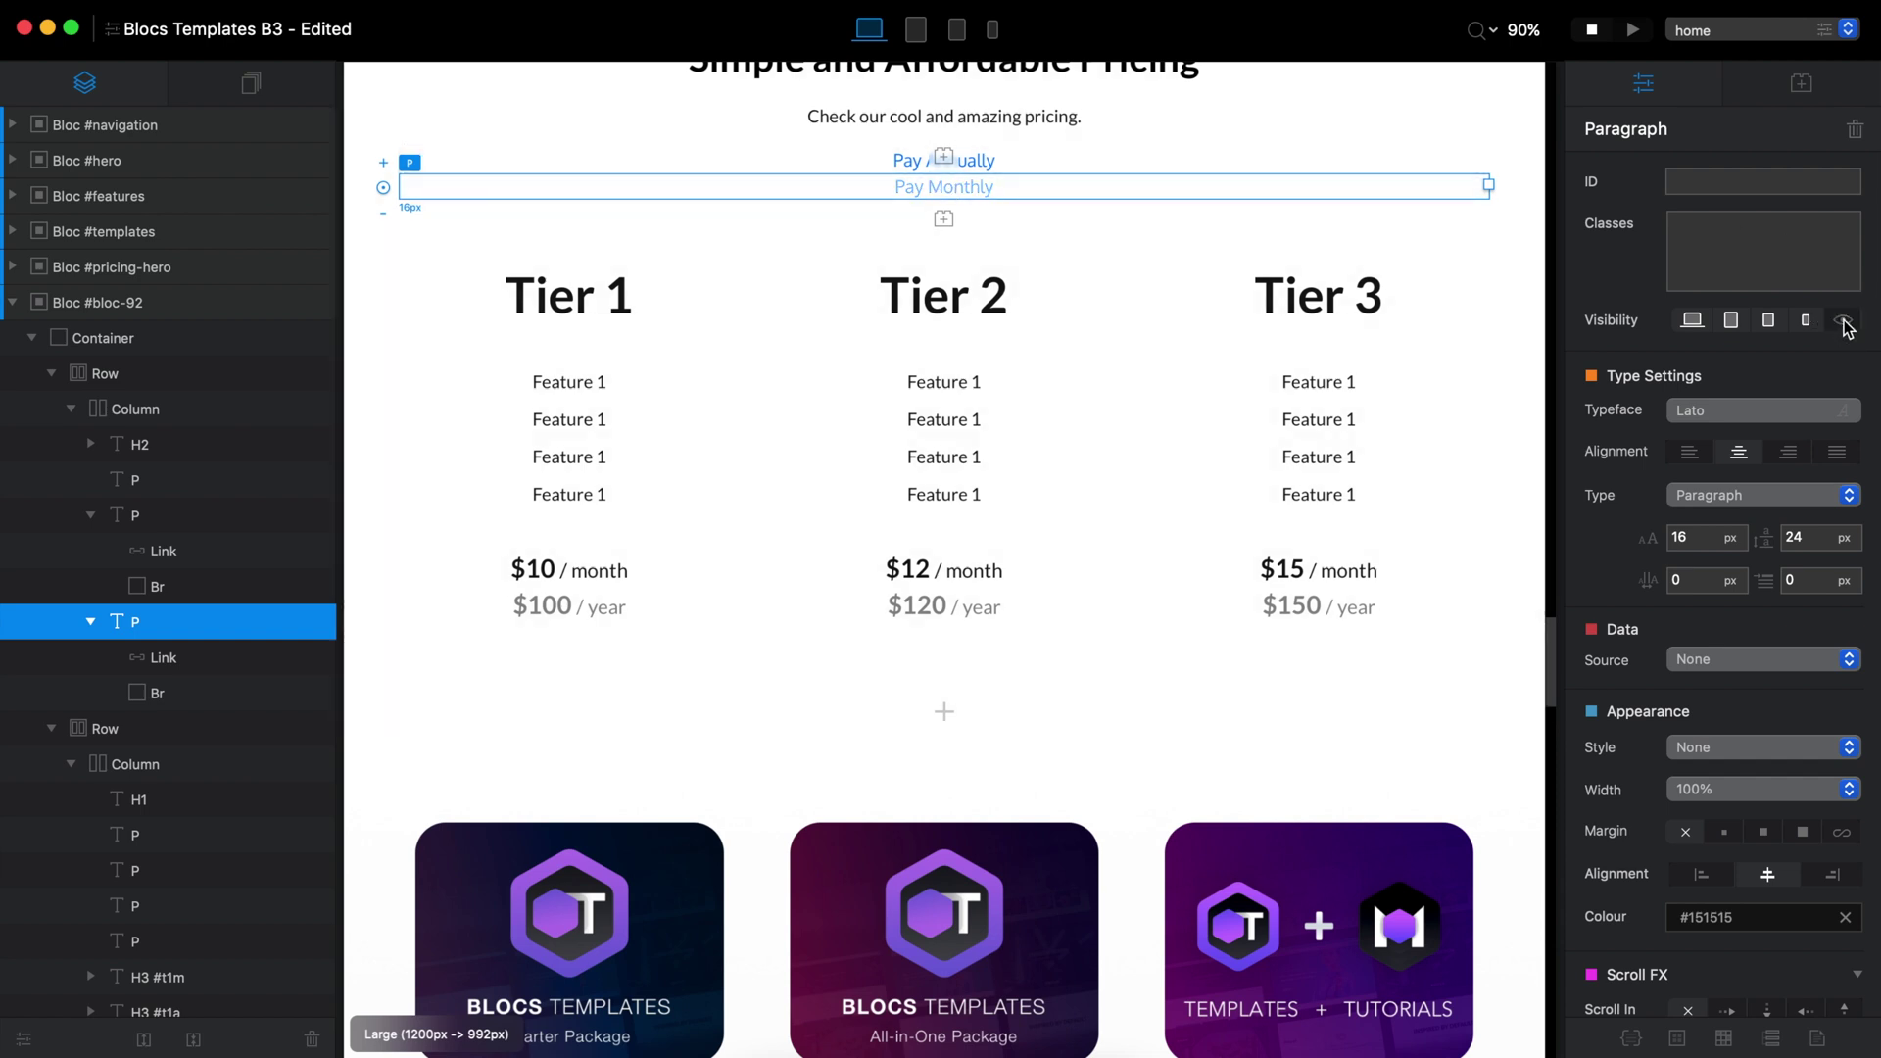
pyautogui.click(1047, 165)
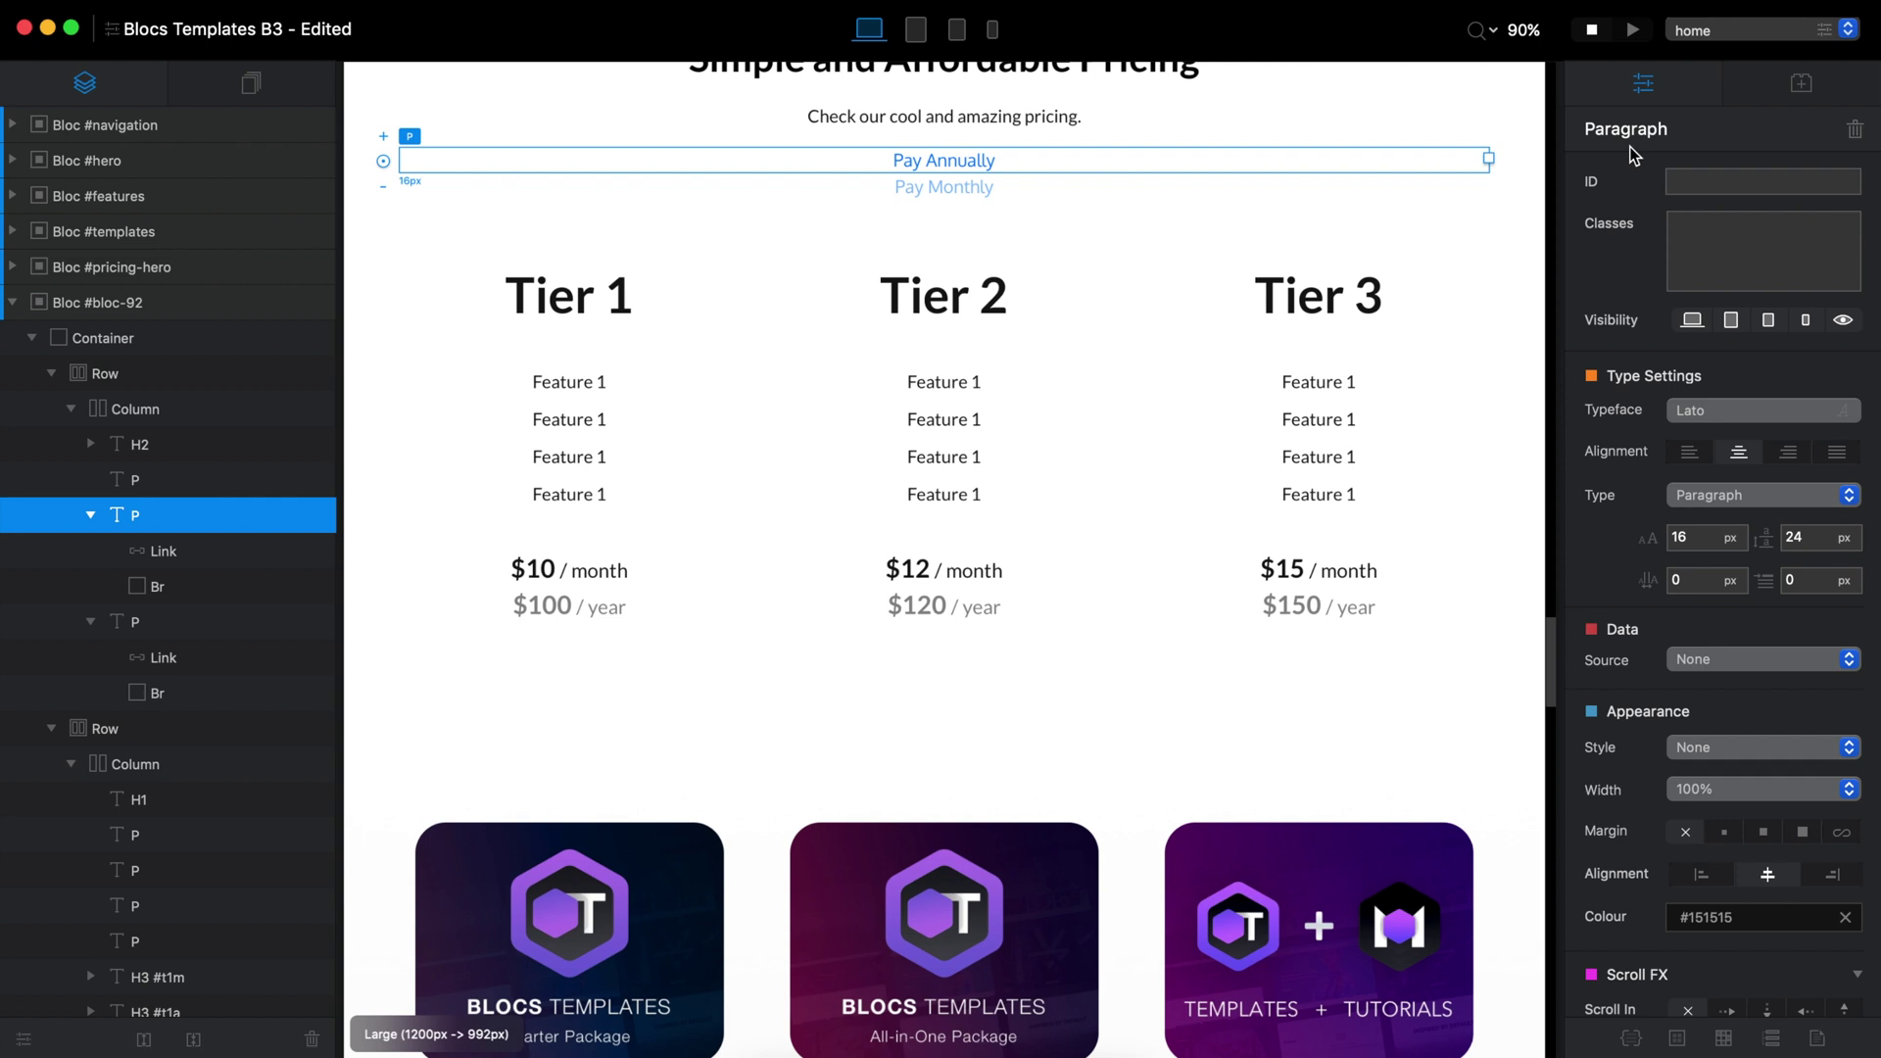
pyautogui.click(1750, 182)
pyautogui.write('pa')
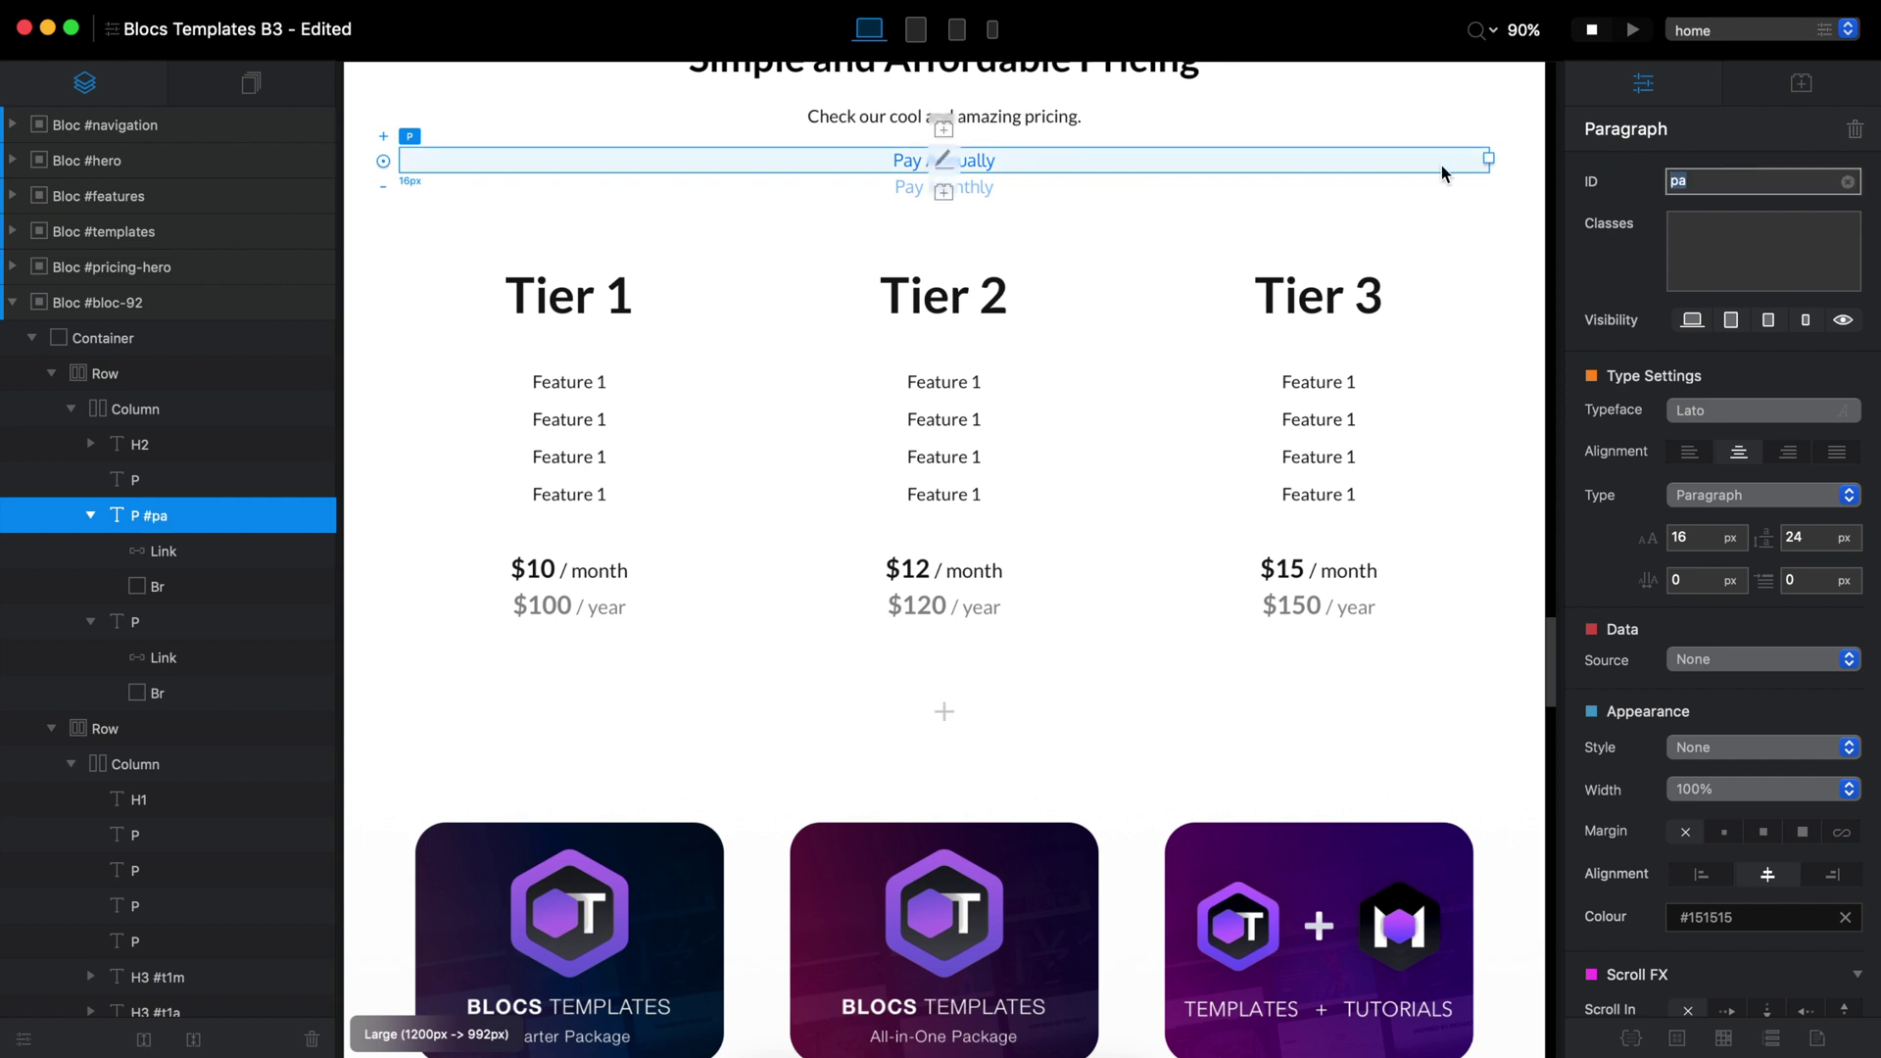
# Give the "Pay Monthly" paragraph the ID pm
pyautogui.click(1127, 185)
pyautogui.click(1695, 182)
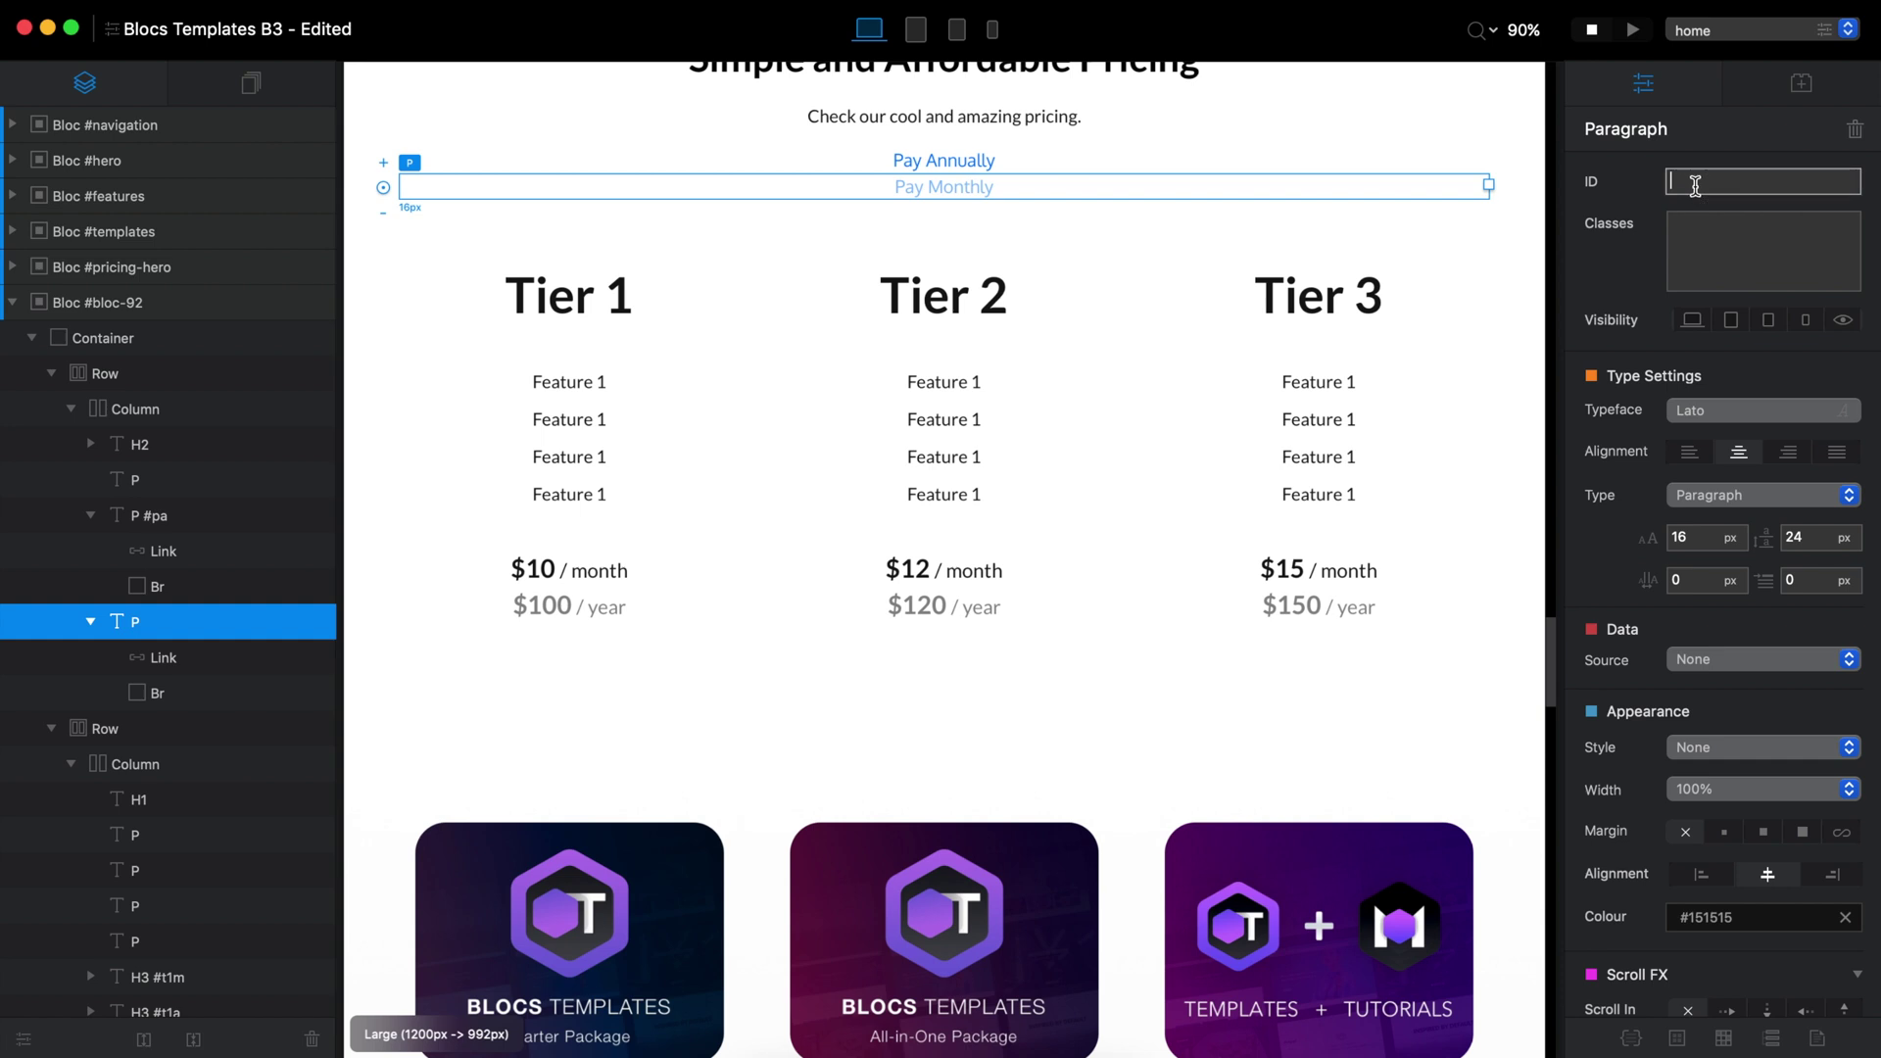
pyautogui.write('pm')
pyautogui.press('Return')
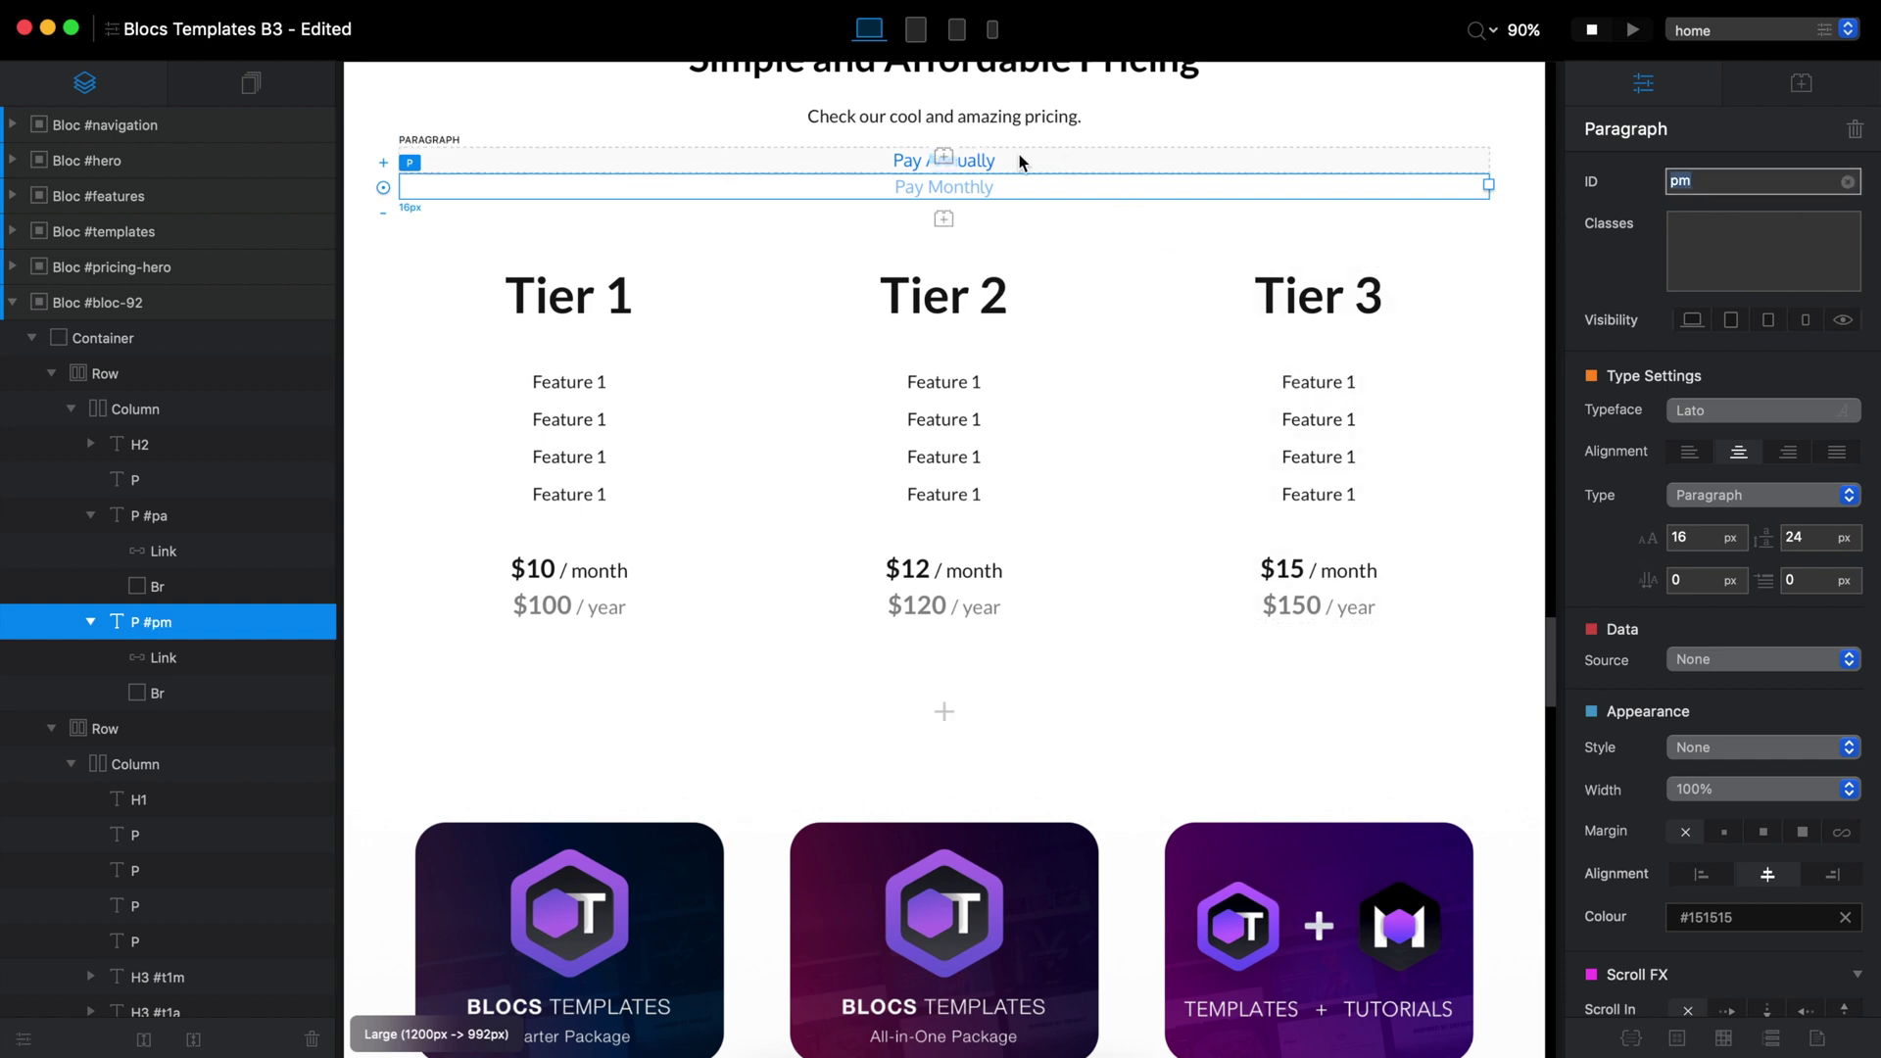
# Set the "Pay Annually" link's interaction to Toggle visibility with the target IDs t1m,t1a,t2m,t2a,t3m,t3a,pa,pm
pyautogui.click(984, 163)
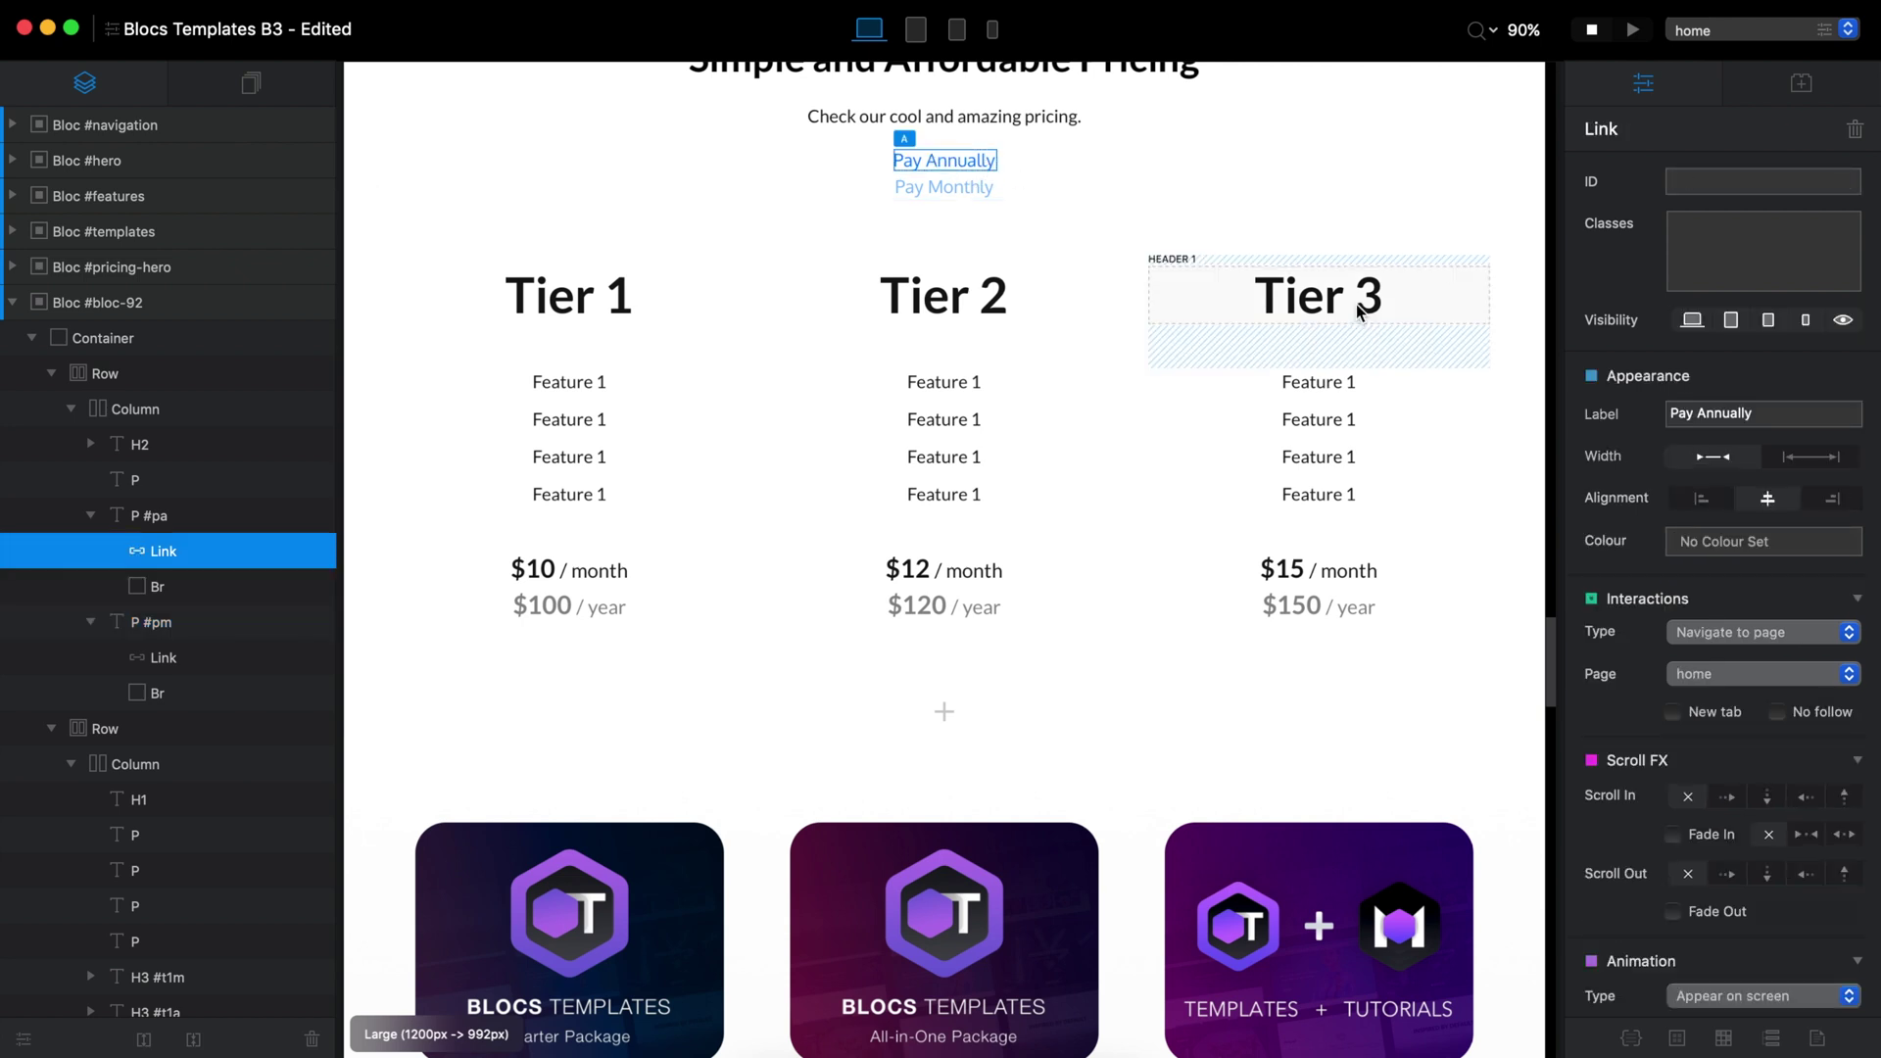
pyautogui.click(1754, 632)
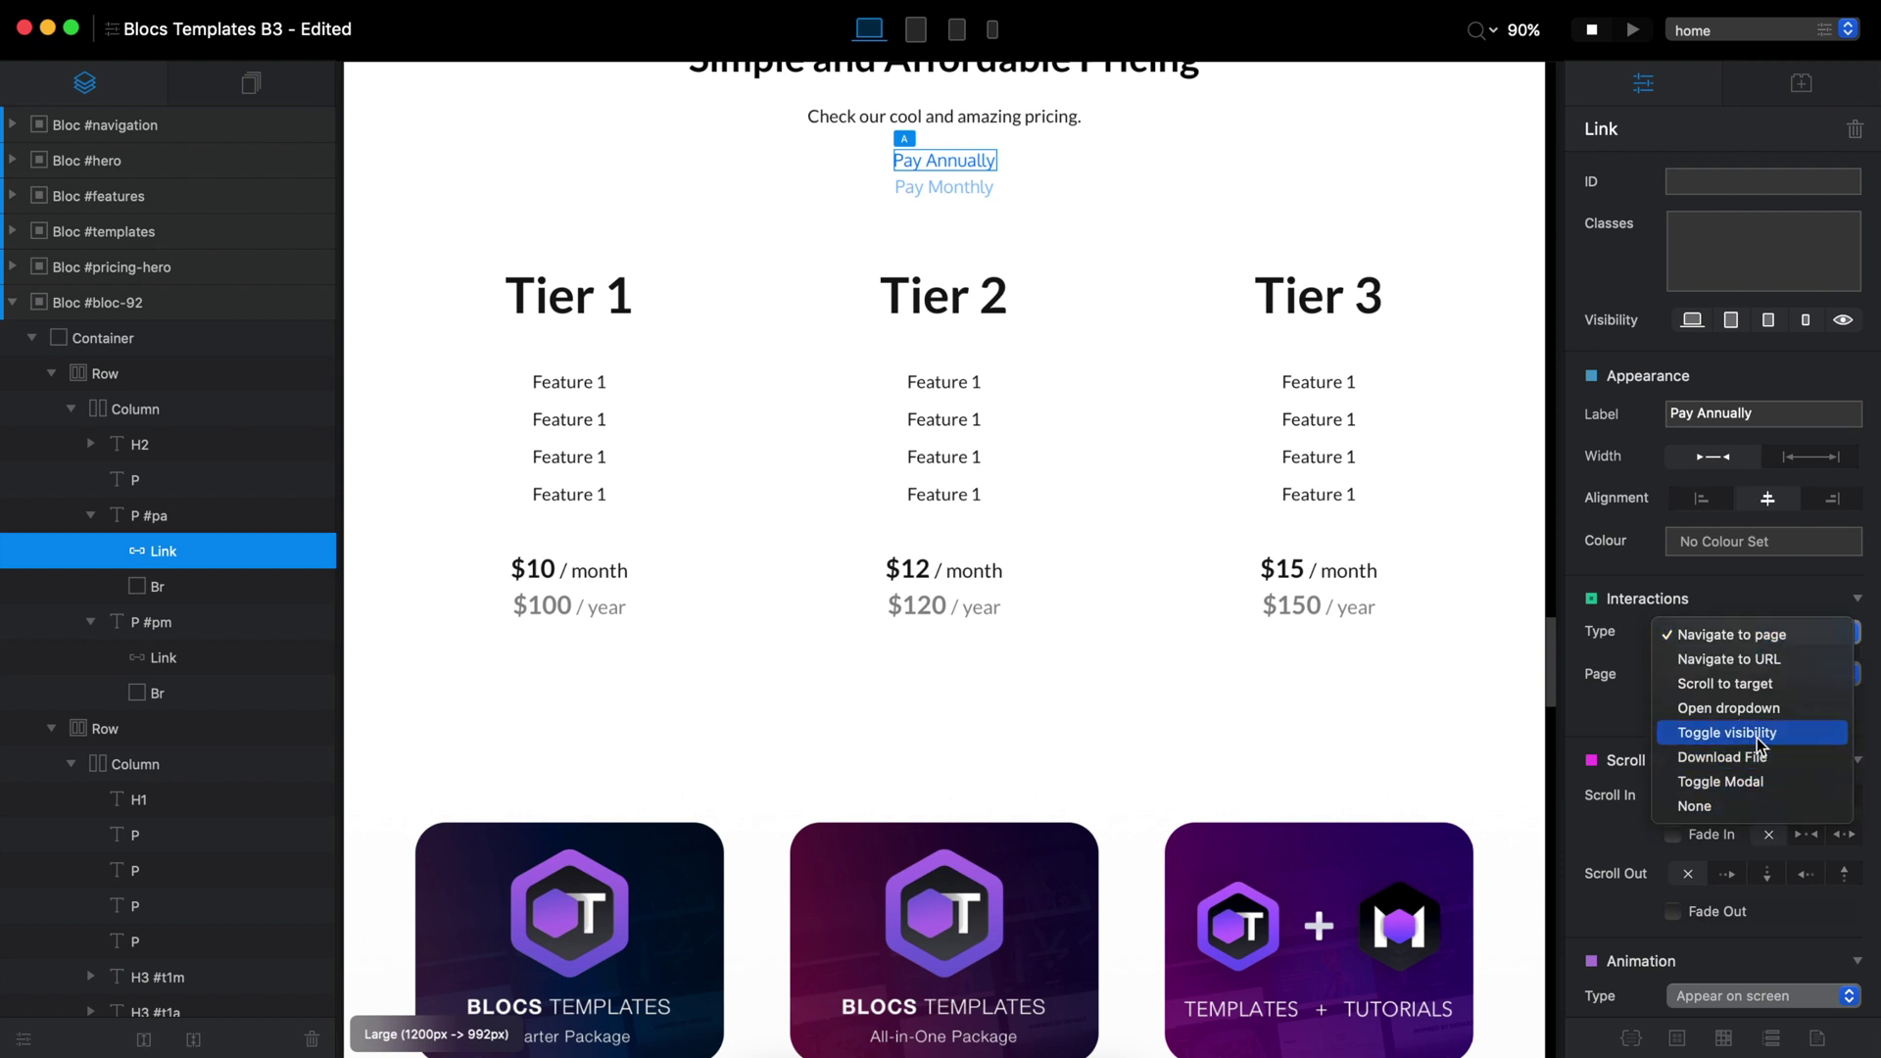
pyautogui.click(1754, 733)
pyautogui.click(1731, 675)
pyautogui.write('t1')
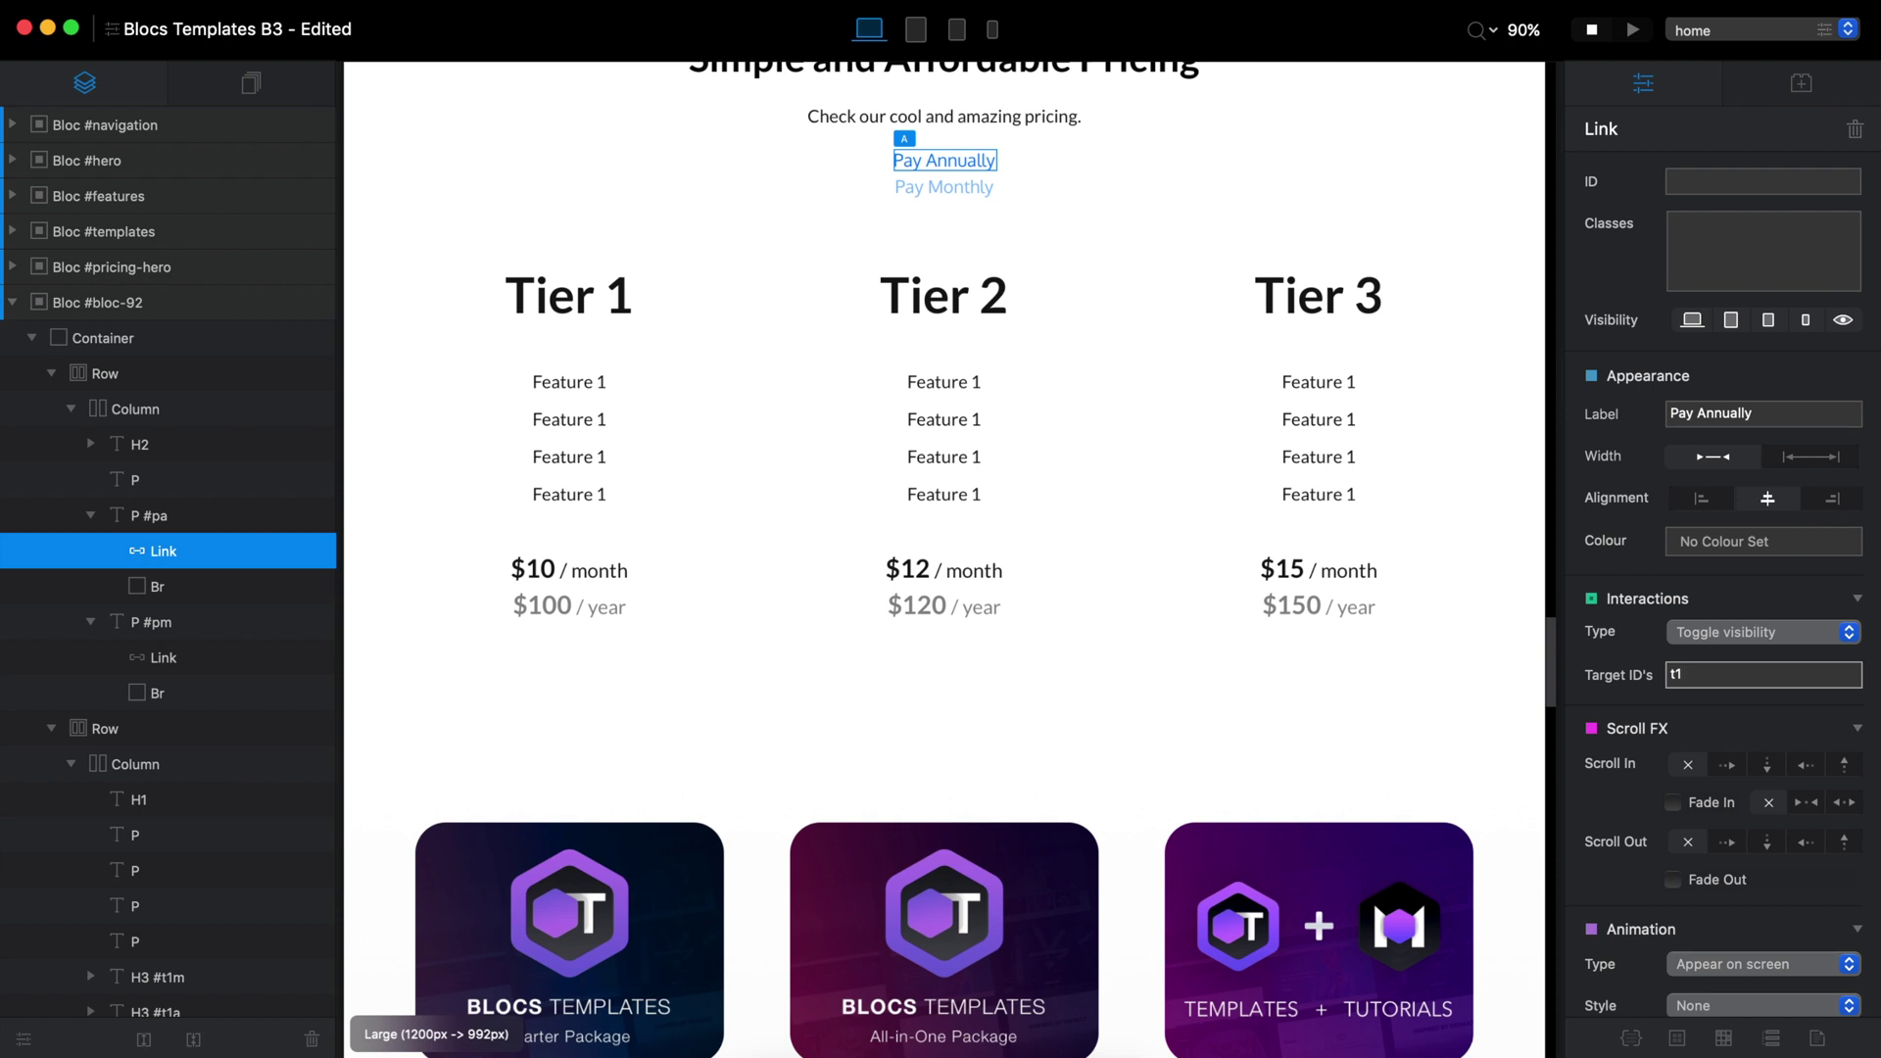
pyautogui.write('m,t1a,t2m,t2a,t3m,t3a,pa,pm')
pyautogui.press('Return')
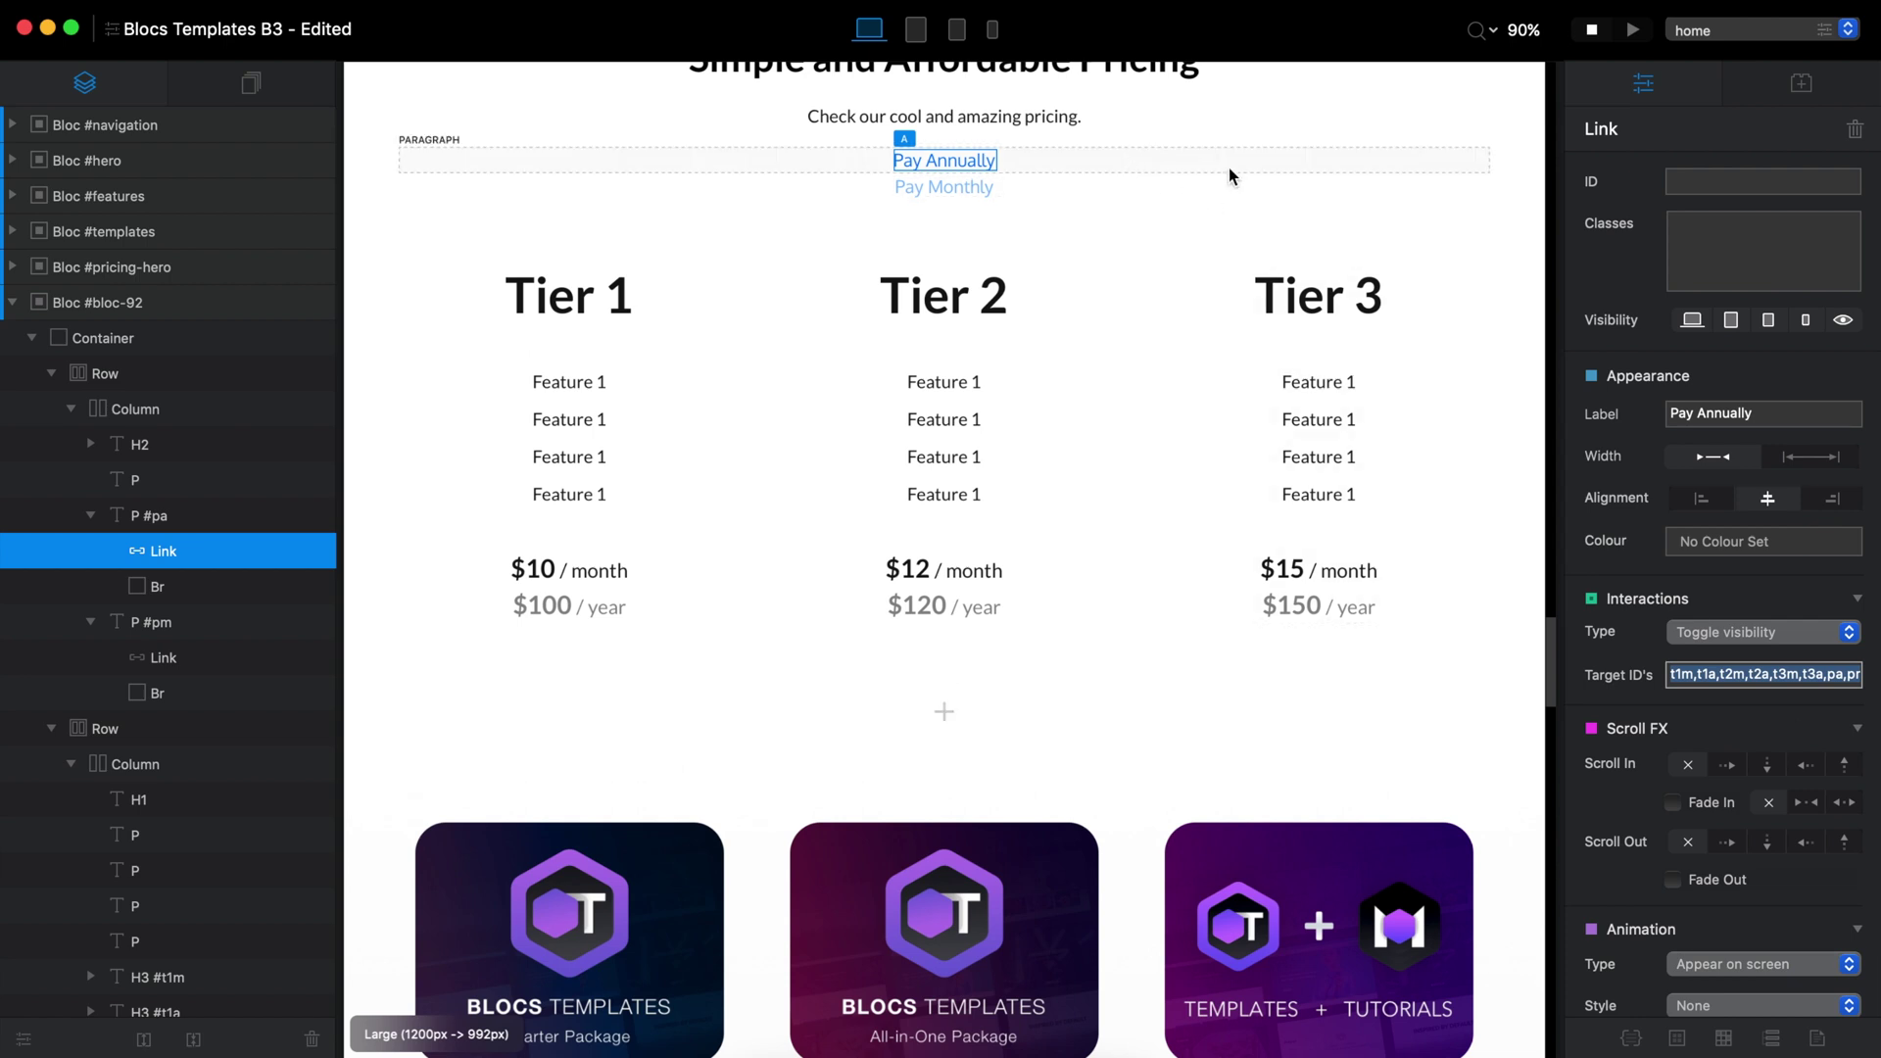
# Preview the page, test the "Pay Annually" and "Pay Monthly" links in the pricing section, and exit the preview
pyautogui.click(1638, 30)
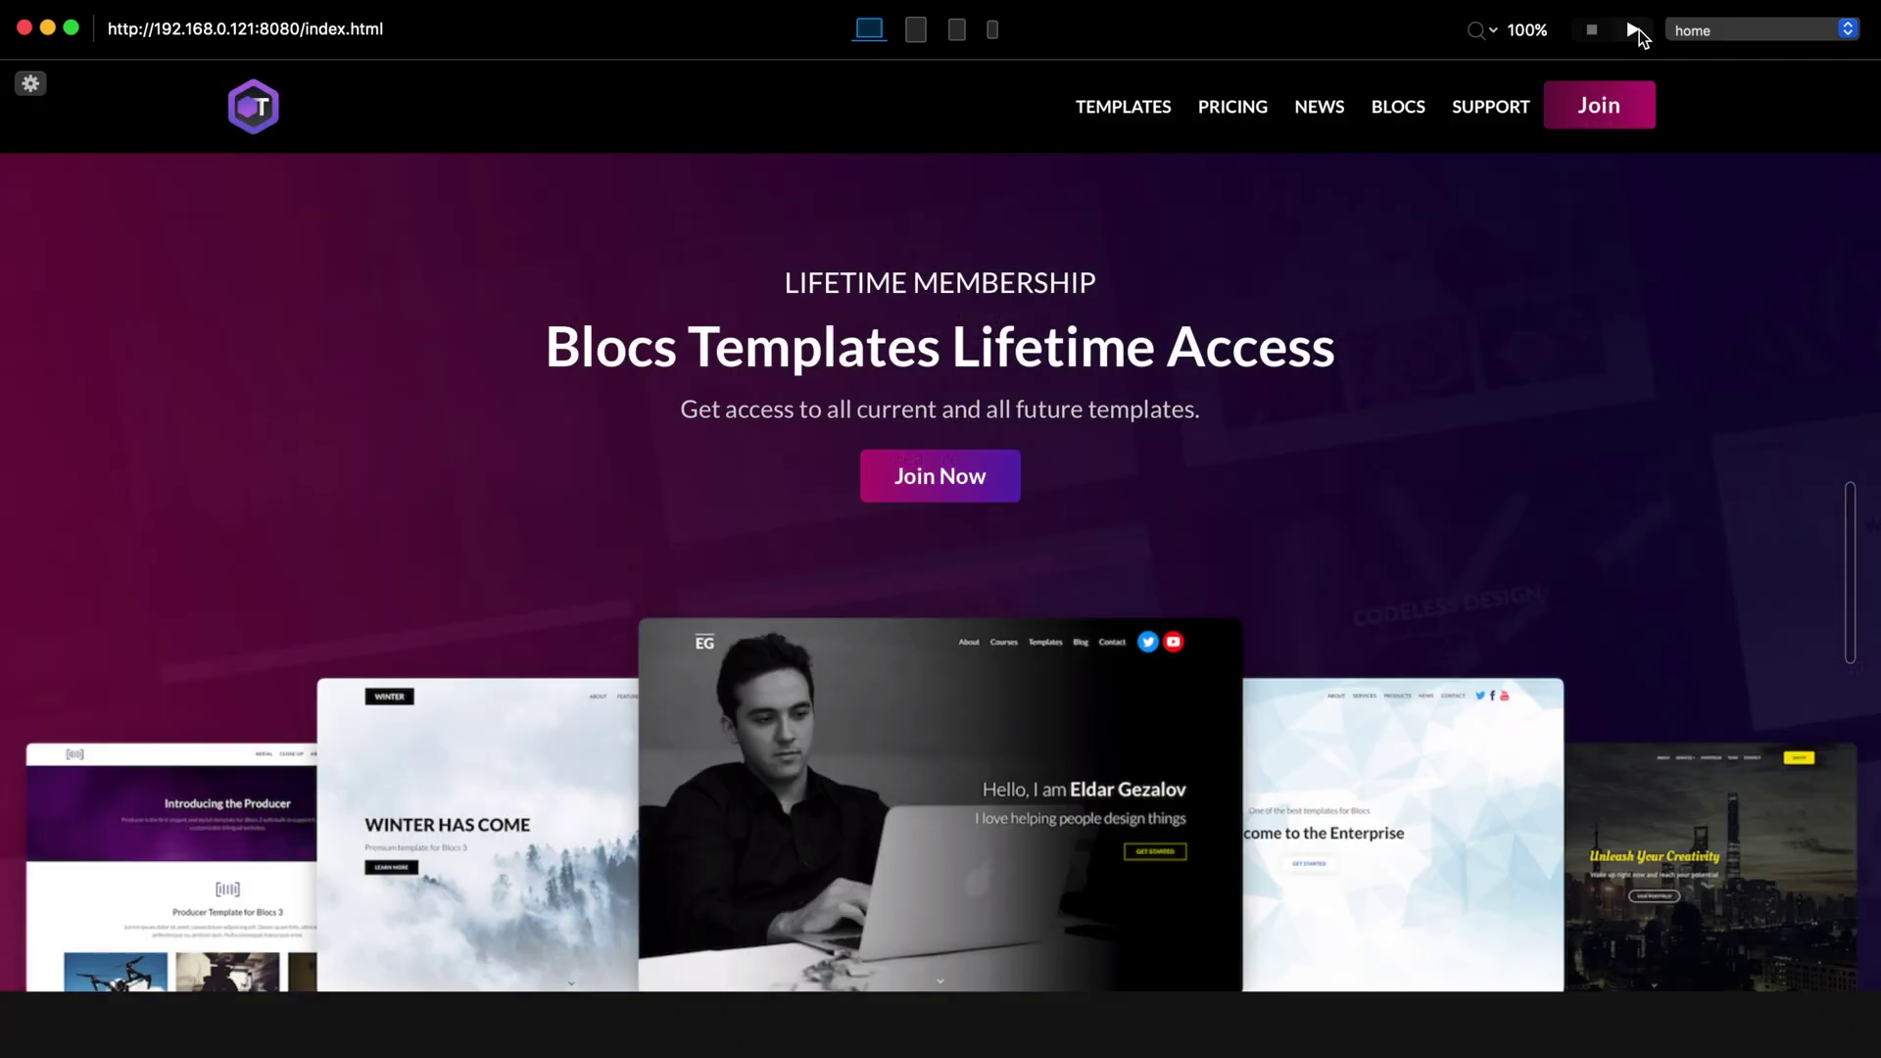
pyautogui.scroll(-8, 1503, 444)
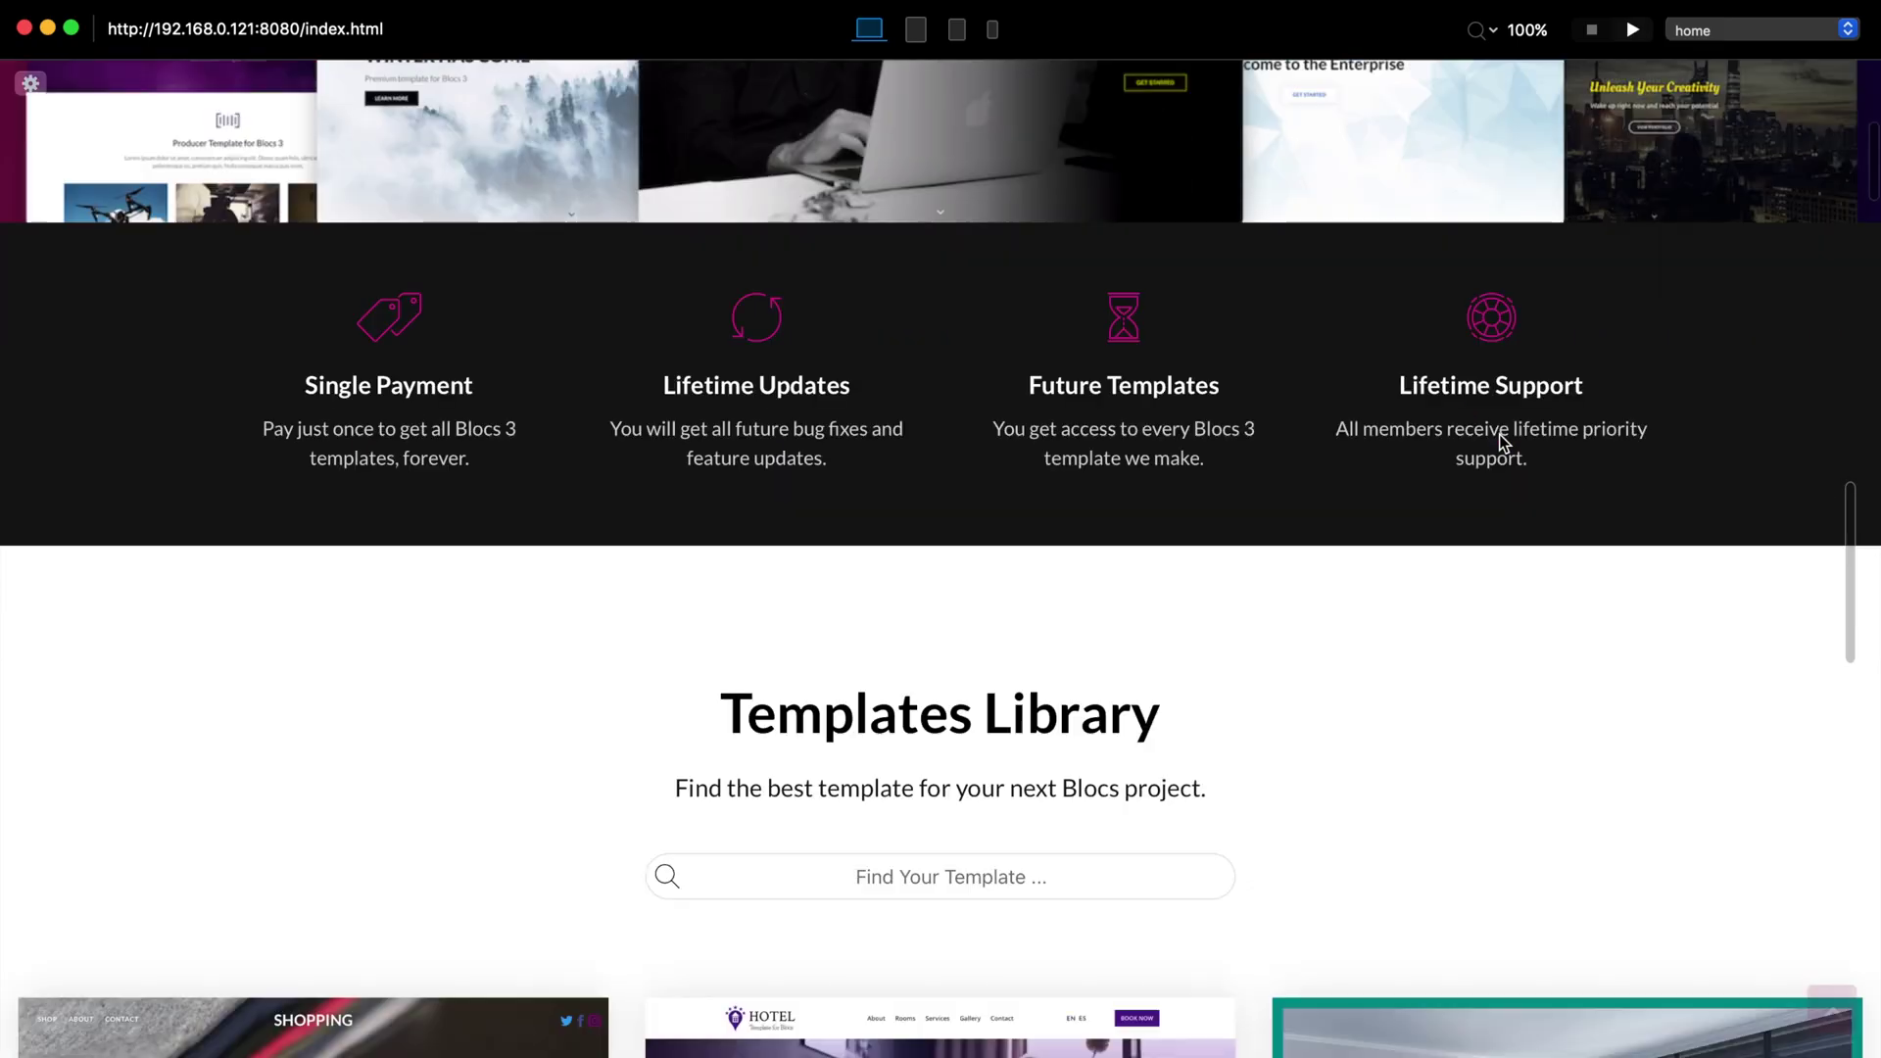
pyautogui.scroll(7, 1588, 159)
pyautogui.scroll(-3, 1036, 351)
pyautogui.scroll(-15, 1036, 351)
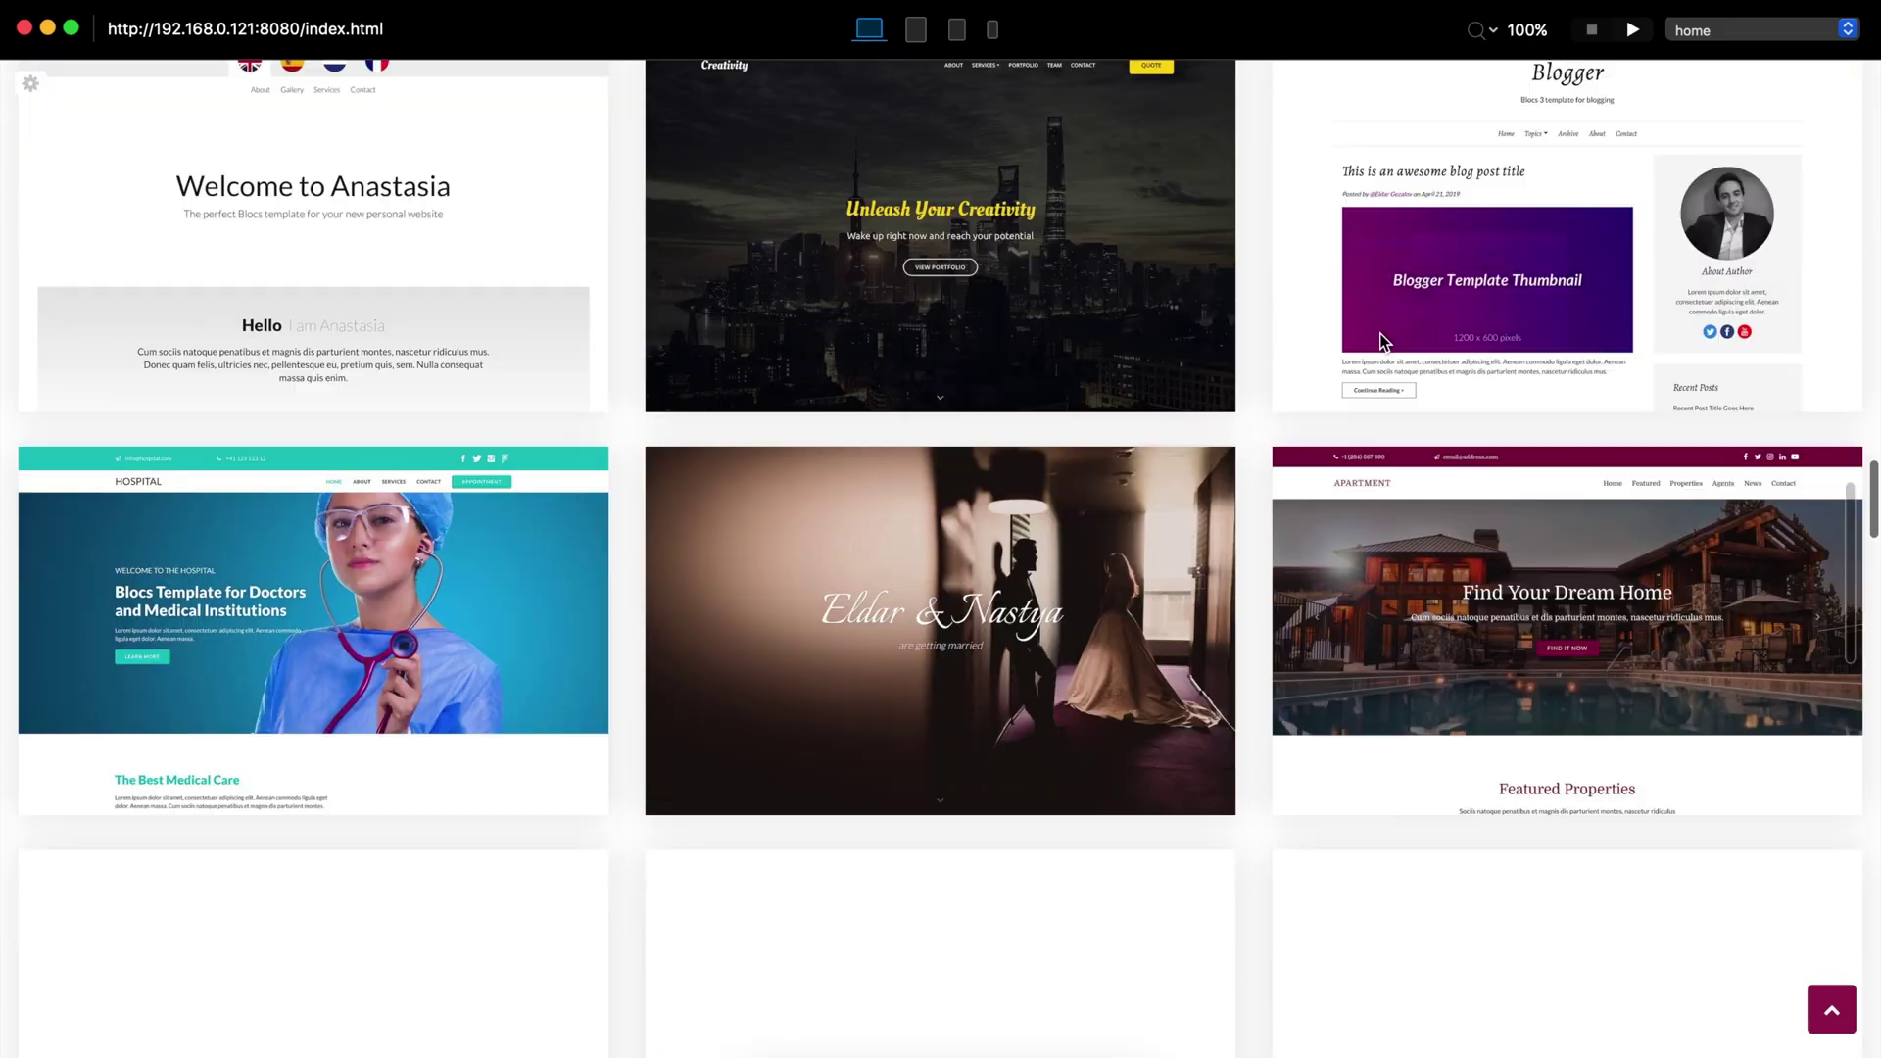
pyautogui.scroll(2, 1297, 410)
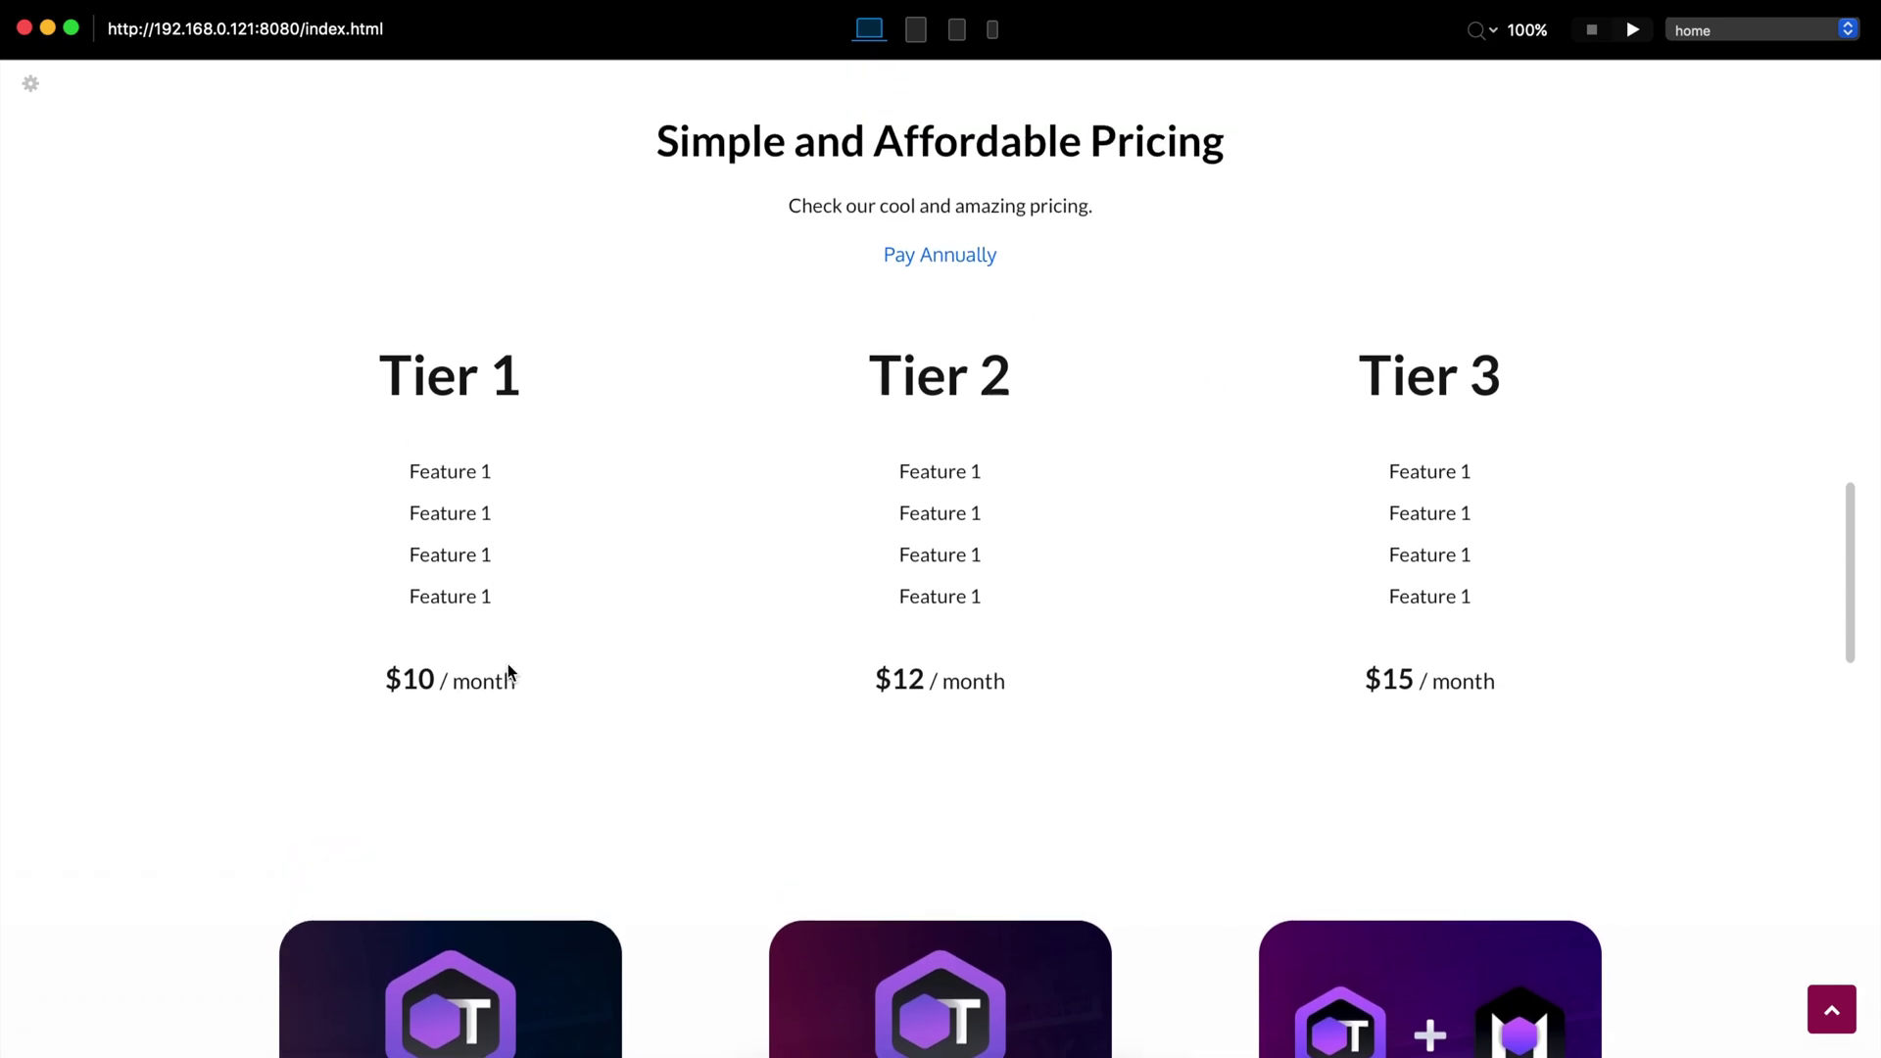
pyautogui.moveTo(319, 693); pyautogui.dragTo(1634, 689)
pyautogui.click(1692, 702)
pyautogui.click(941, 257)
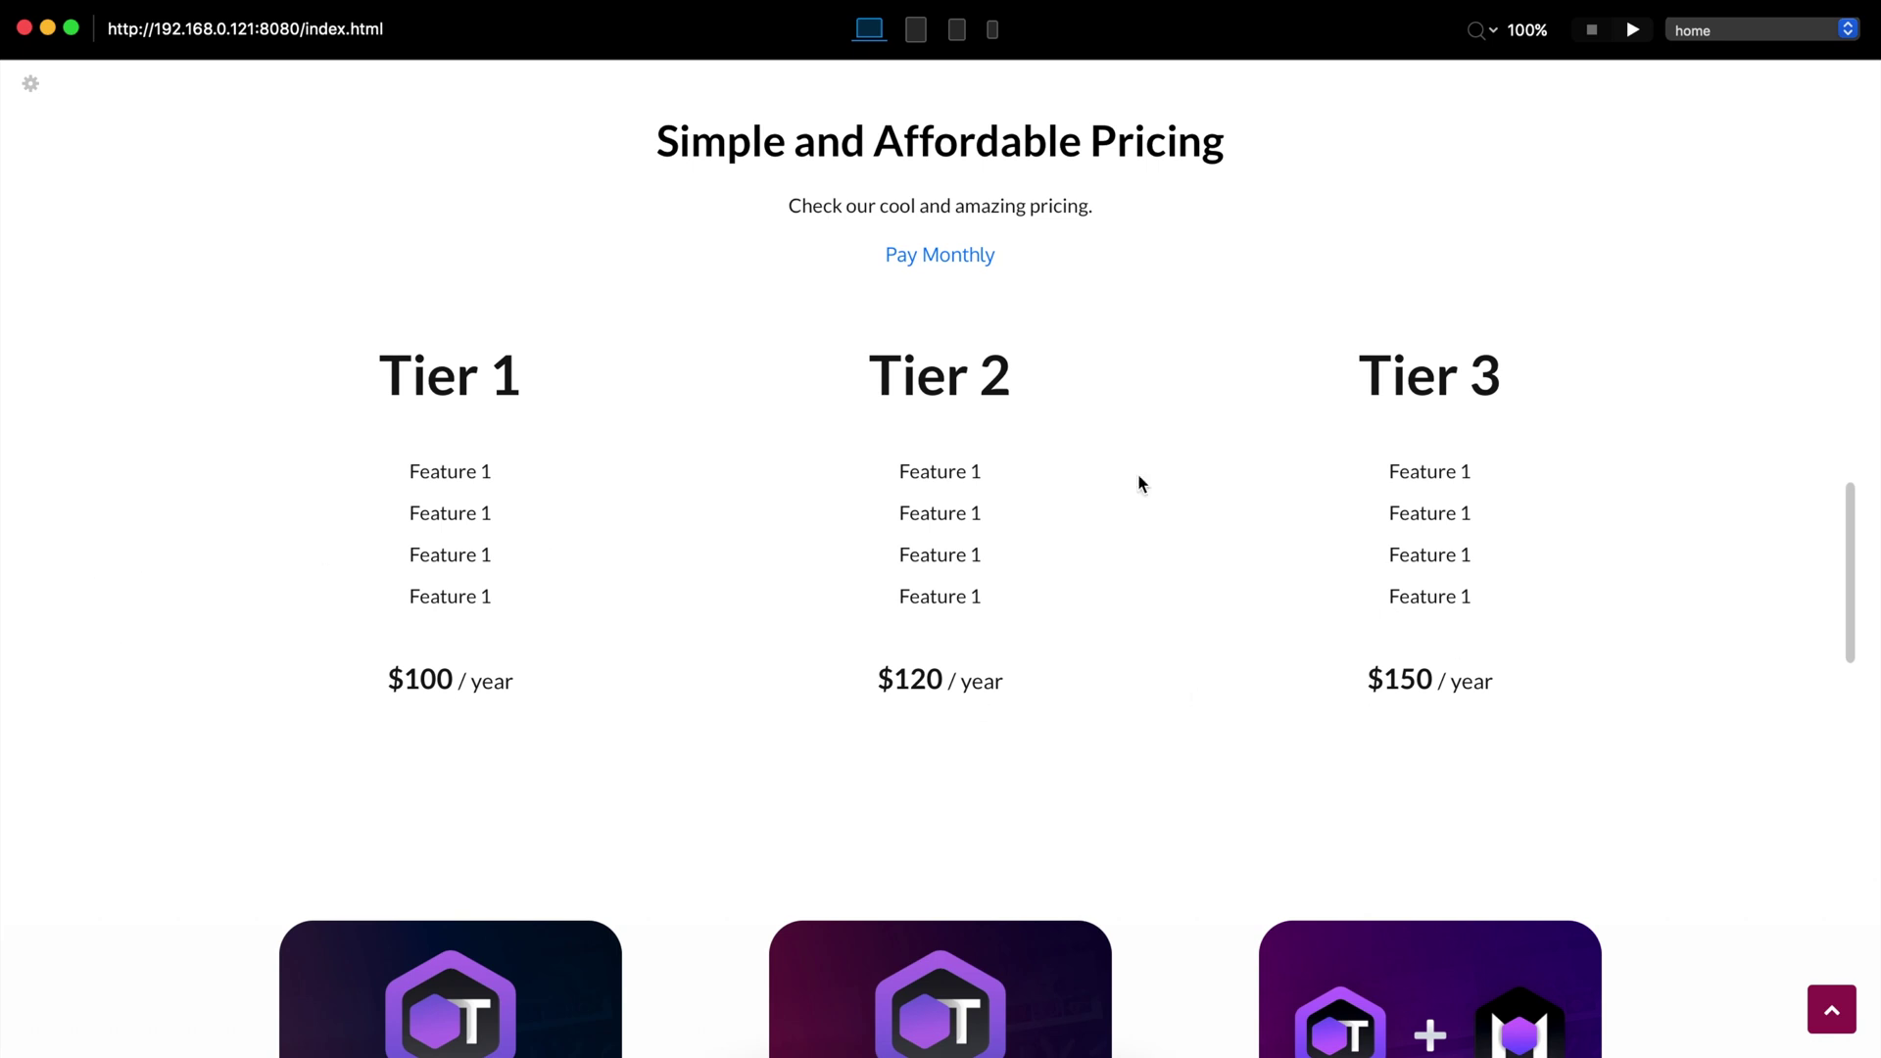
pyautogui.click(953, 262)
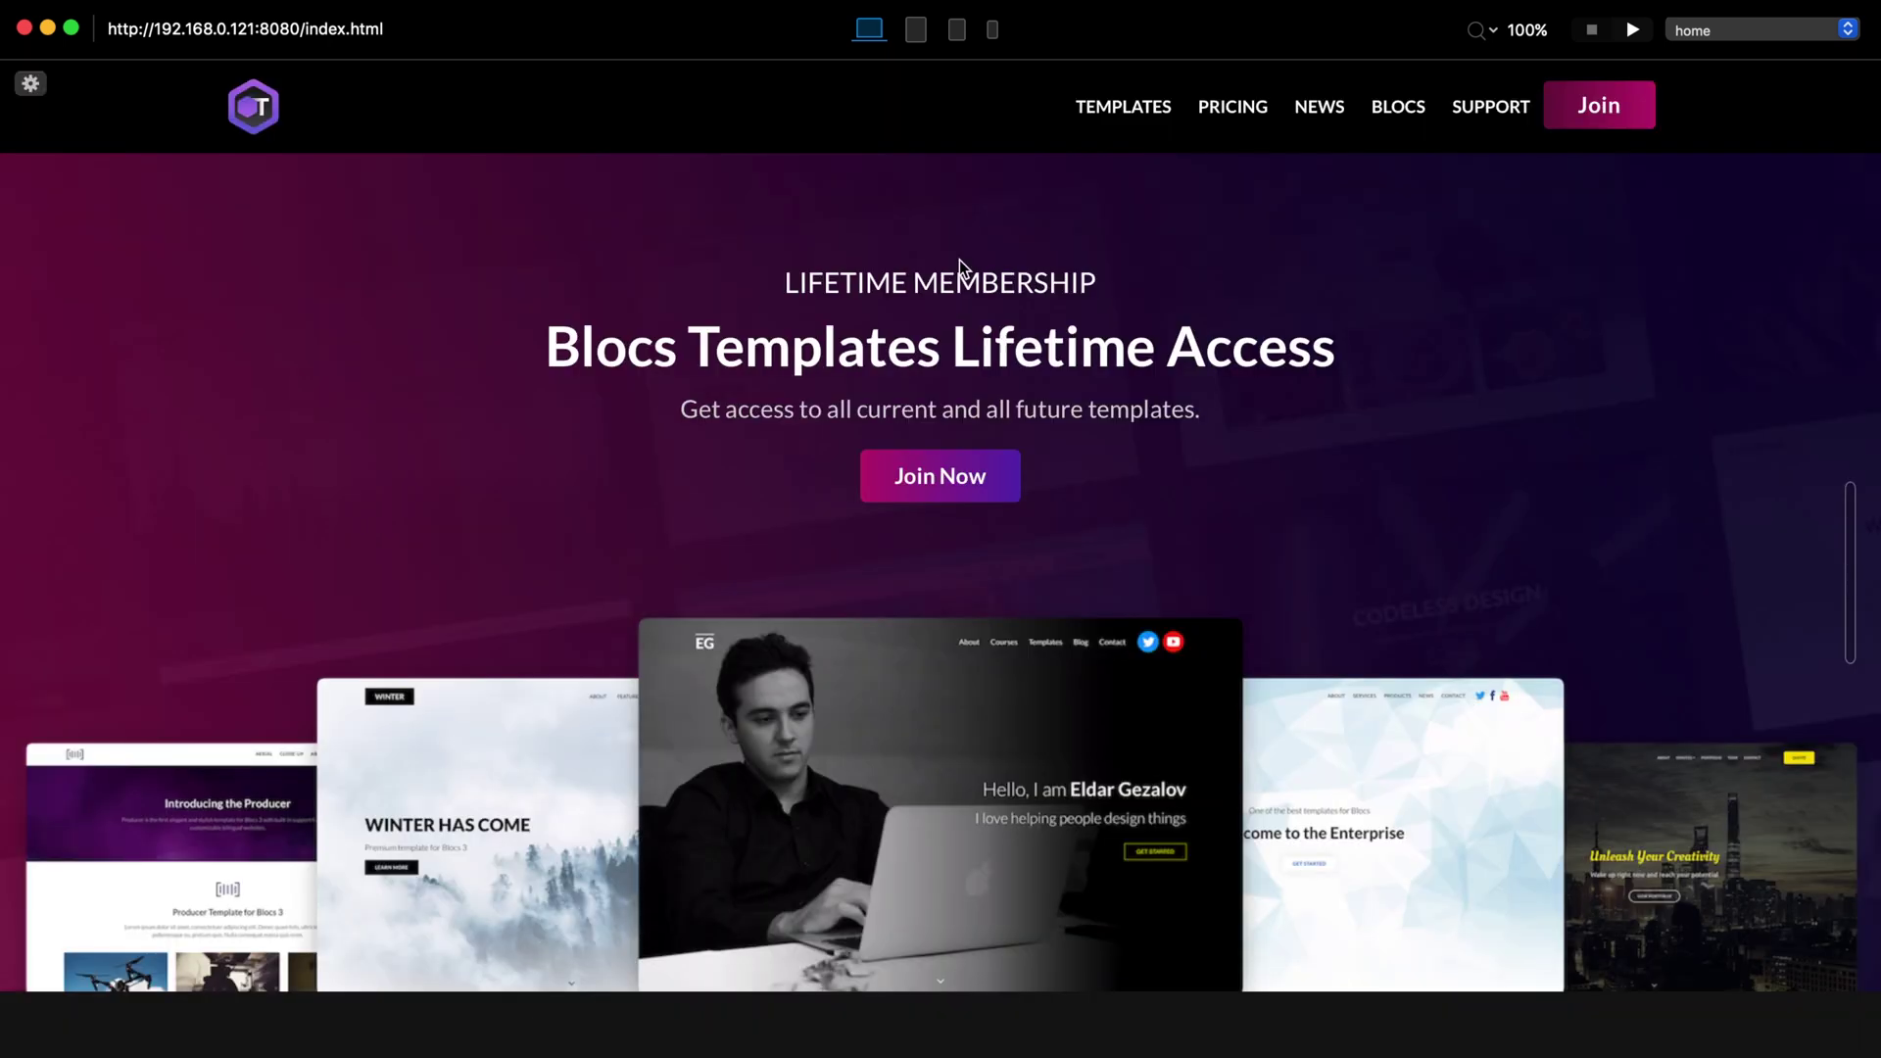
pyautogui.click(926, 495)
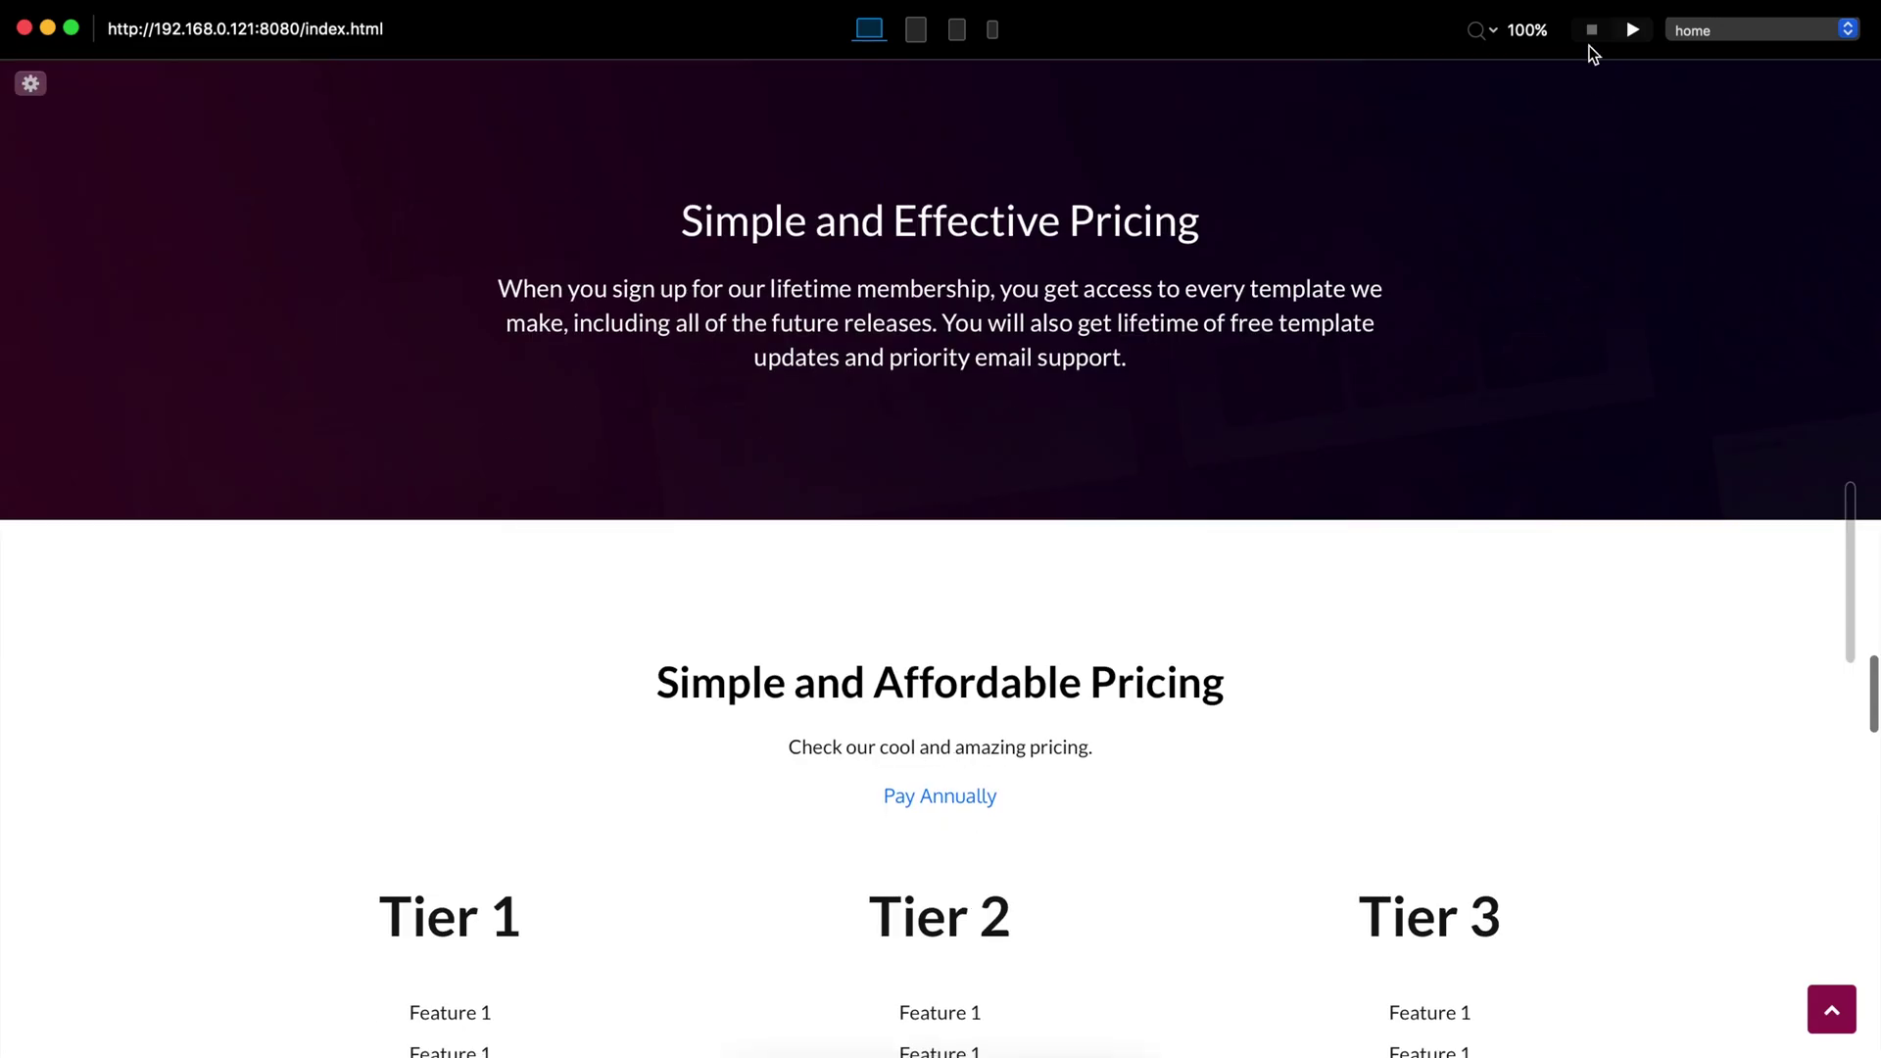
pyautogui.click(1592, 32)
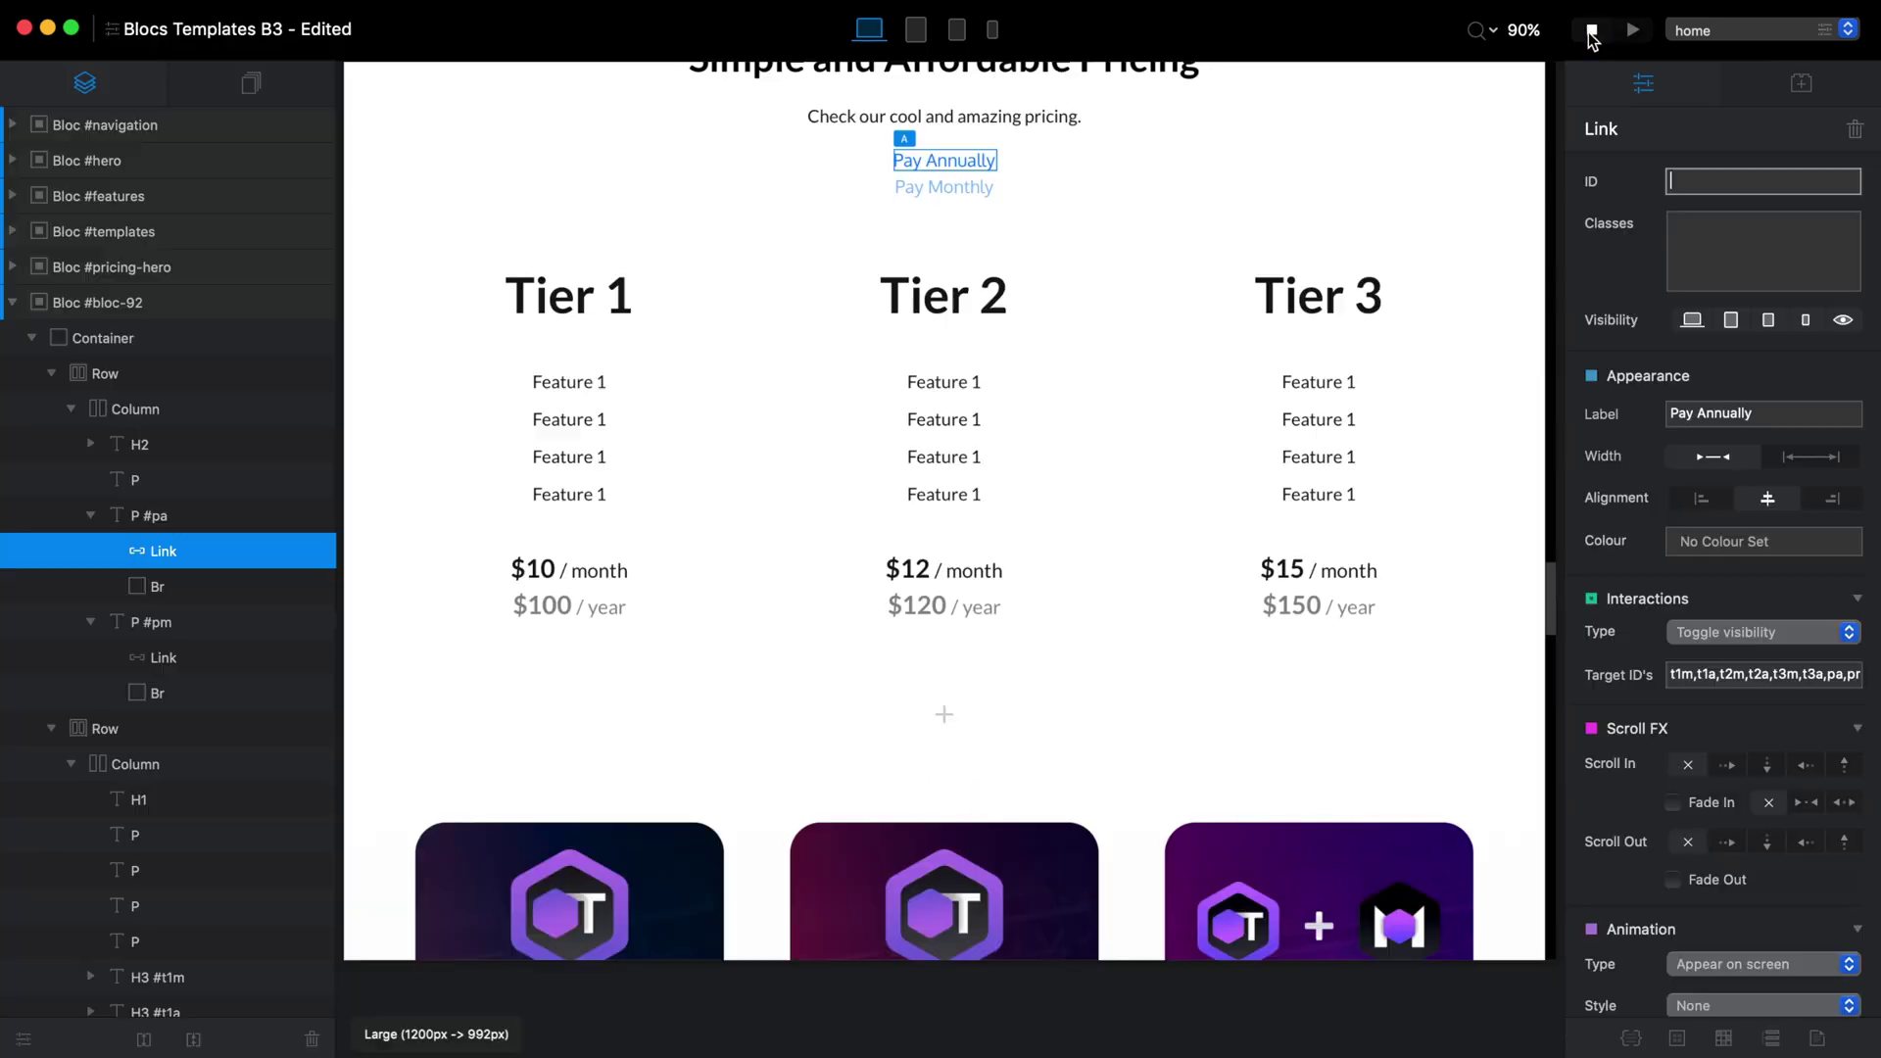
# Set the "Pay Monthly" link's interaction to Toggle visibility, using the target IDs copied from the "Pay Annually" link
pyautogui.click(1799, 666)
pyautogui.press('super+c')
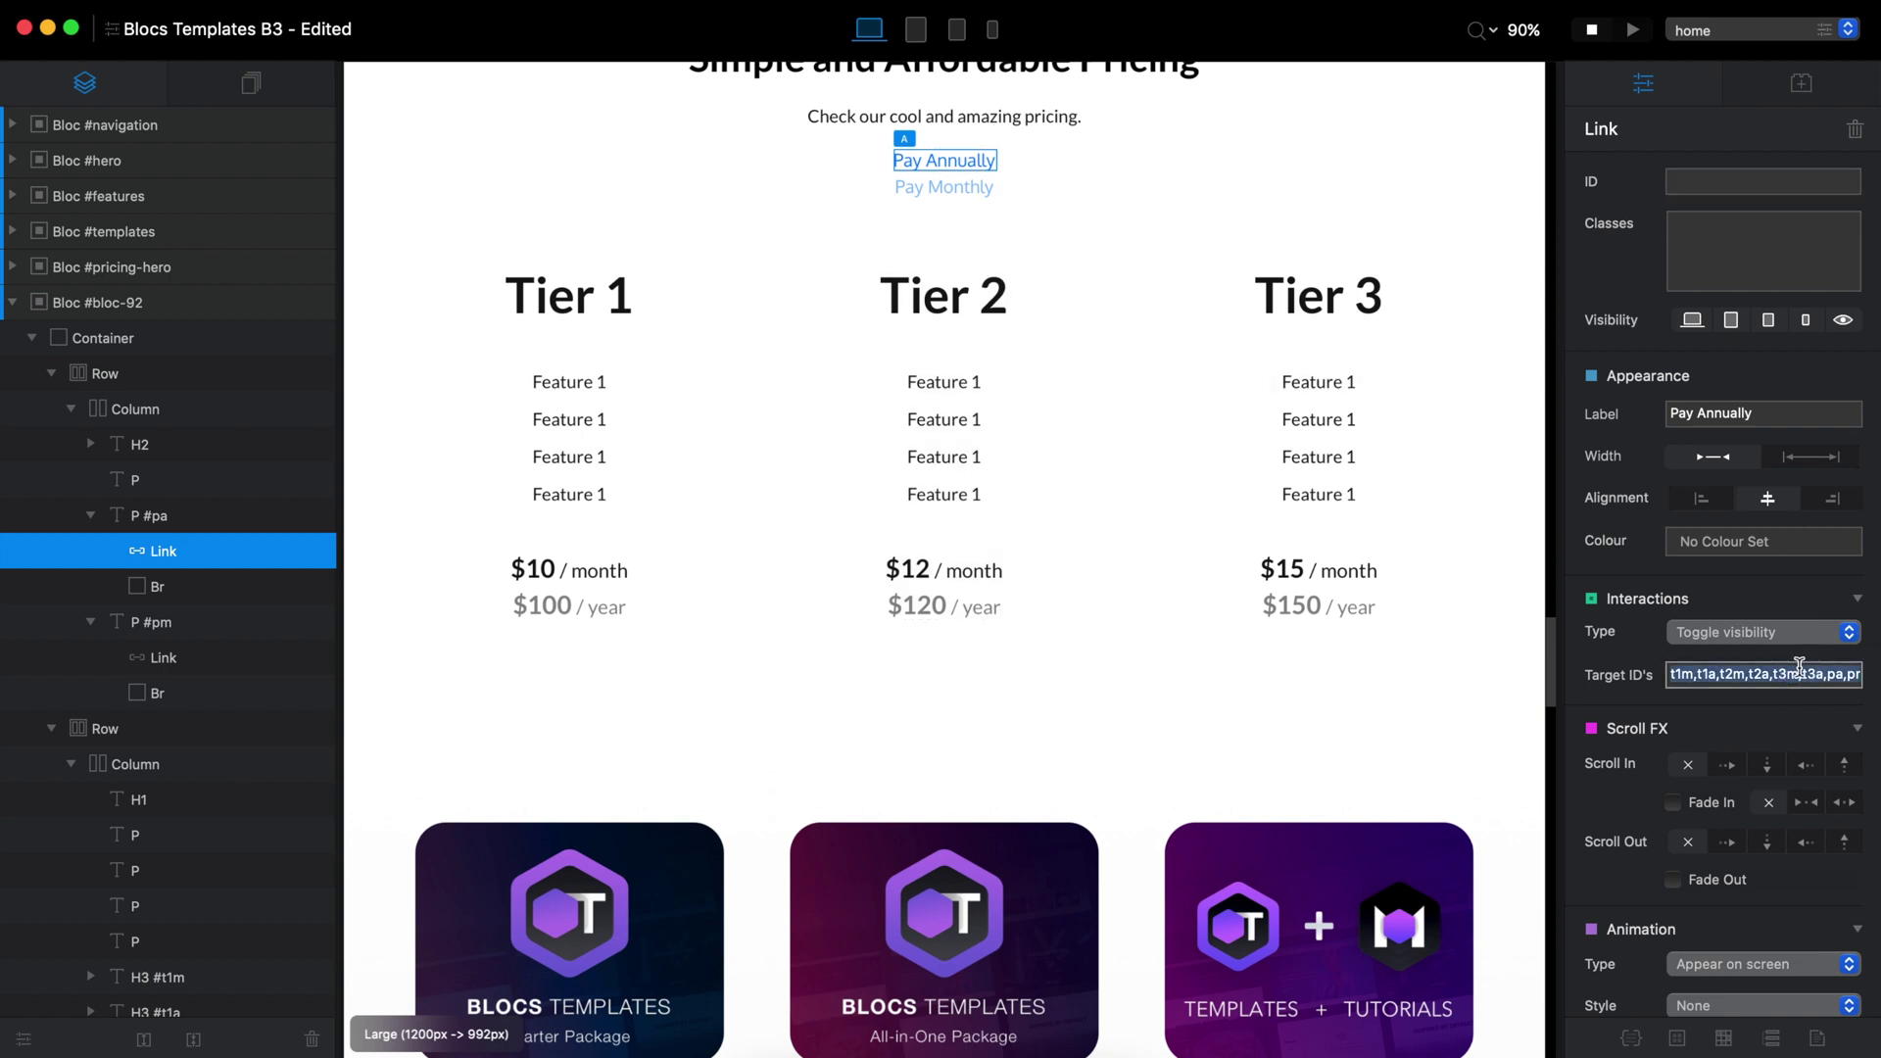
pyautogui.click(974, 187)
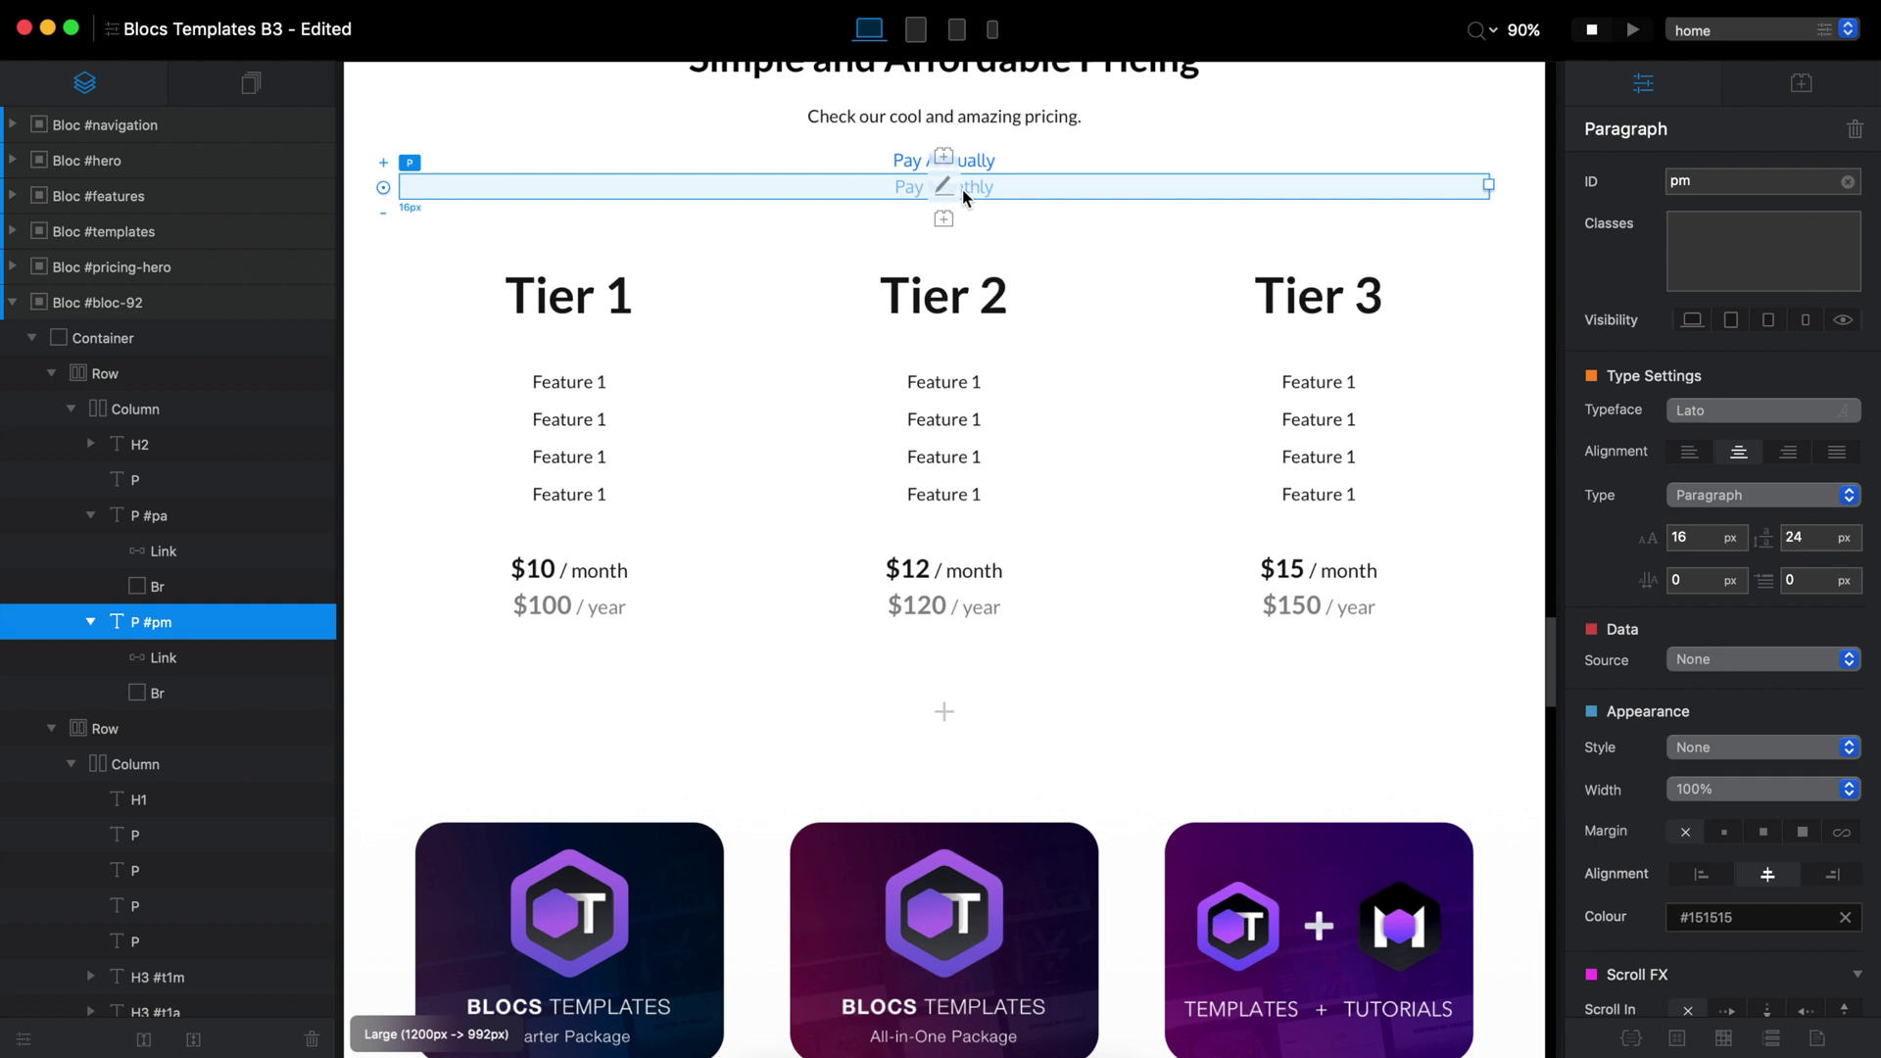
pyautogui.click(962, 190)
pyautogui.click(962, 190)
pyautogui.click(1715, 632)
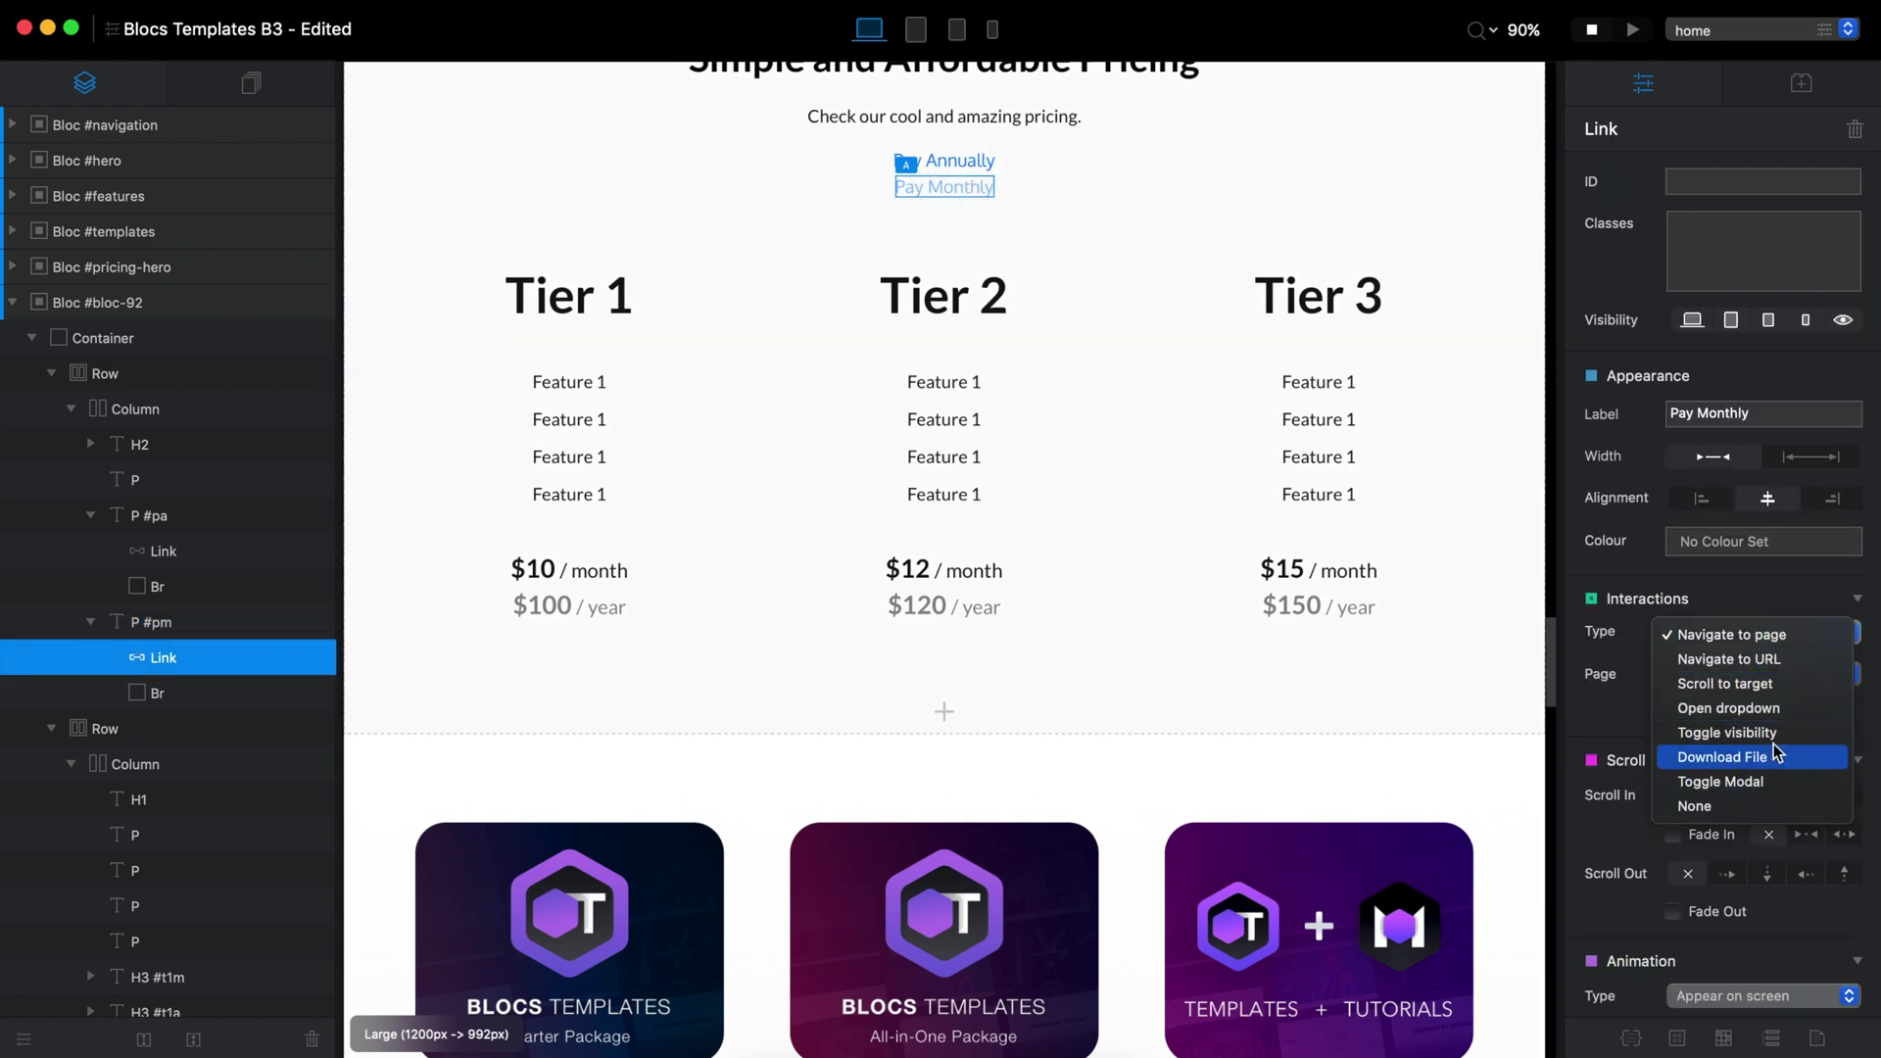
pyautogui.click(1779, 733)
pyautogui.click(1730, 676)
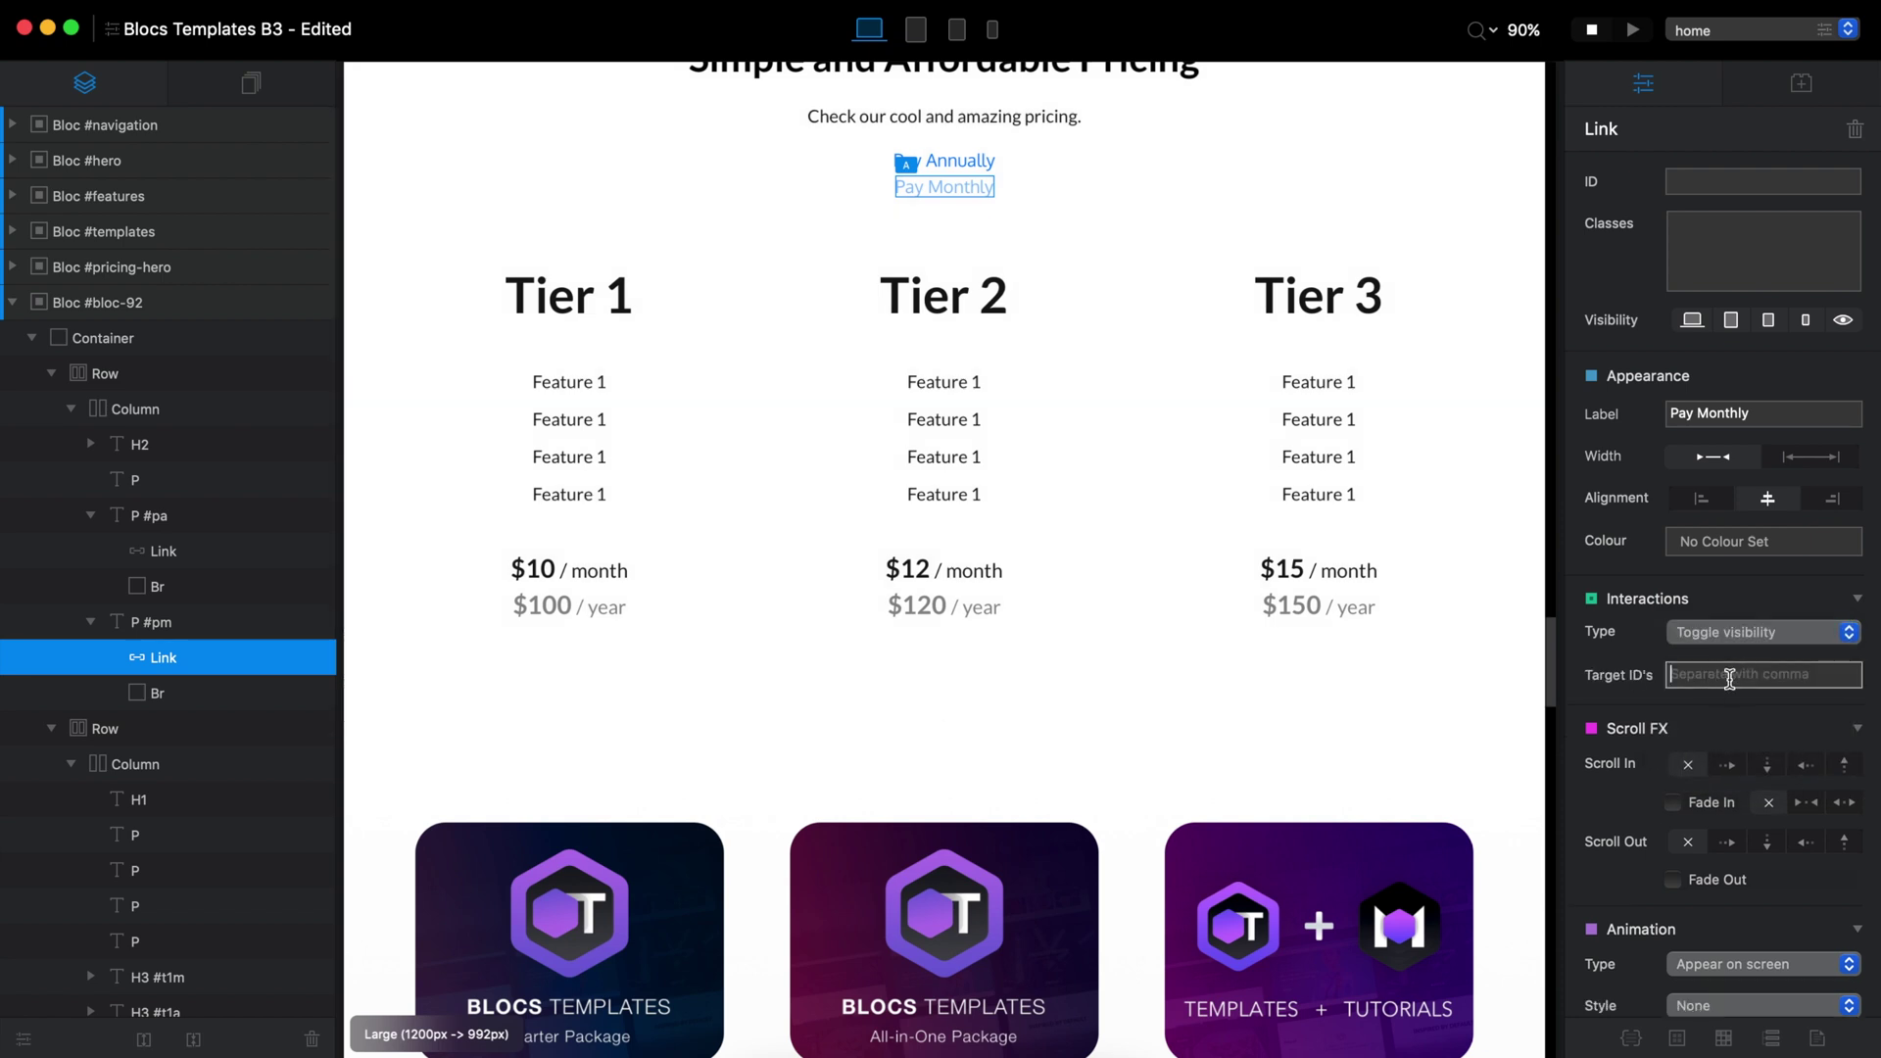
pyautogui.press('super+v')
pyautogui.press('Return')
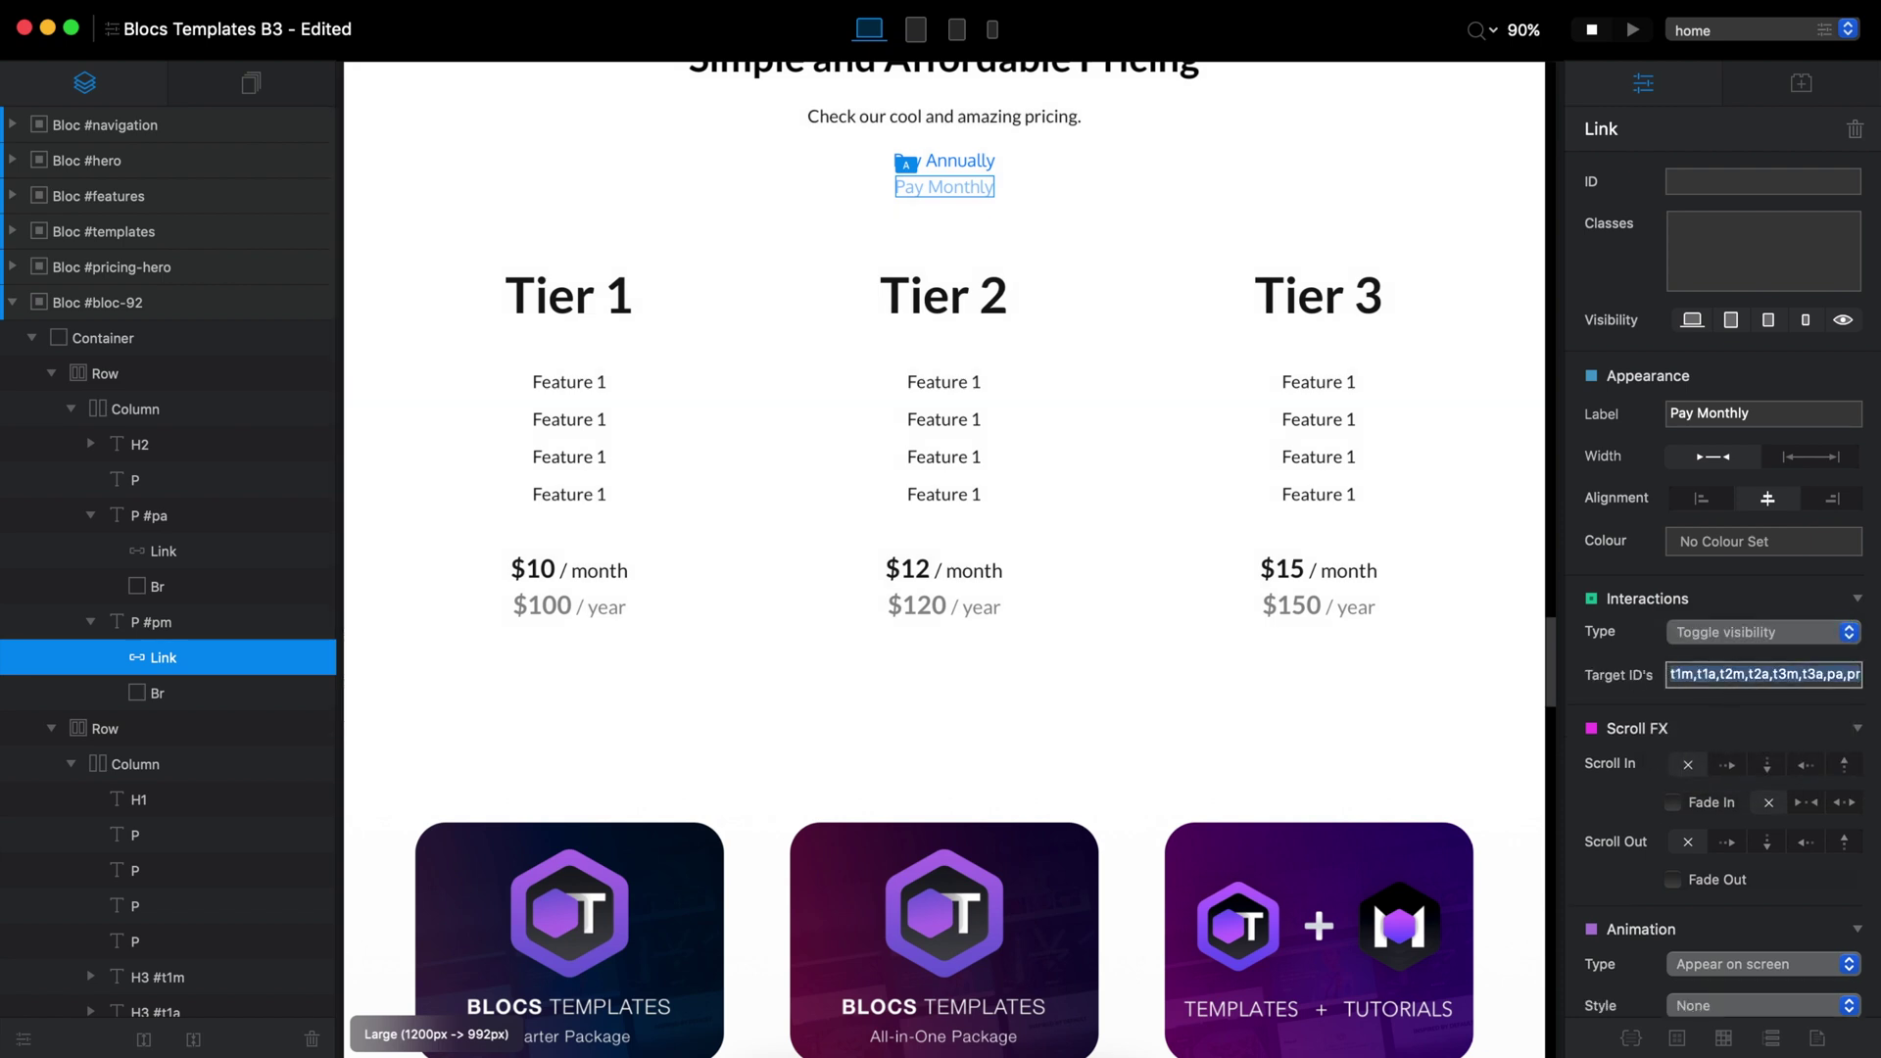
# Preview the page again and test switching the prices to yearly and back to monthly with the two payment links
pyautogui.click(1644, 31)
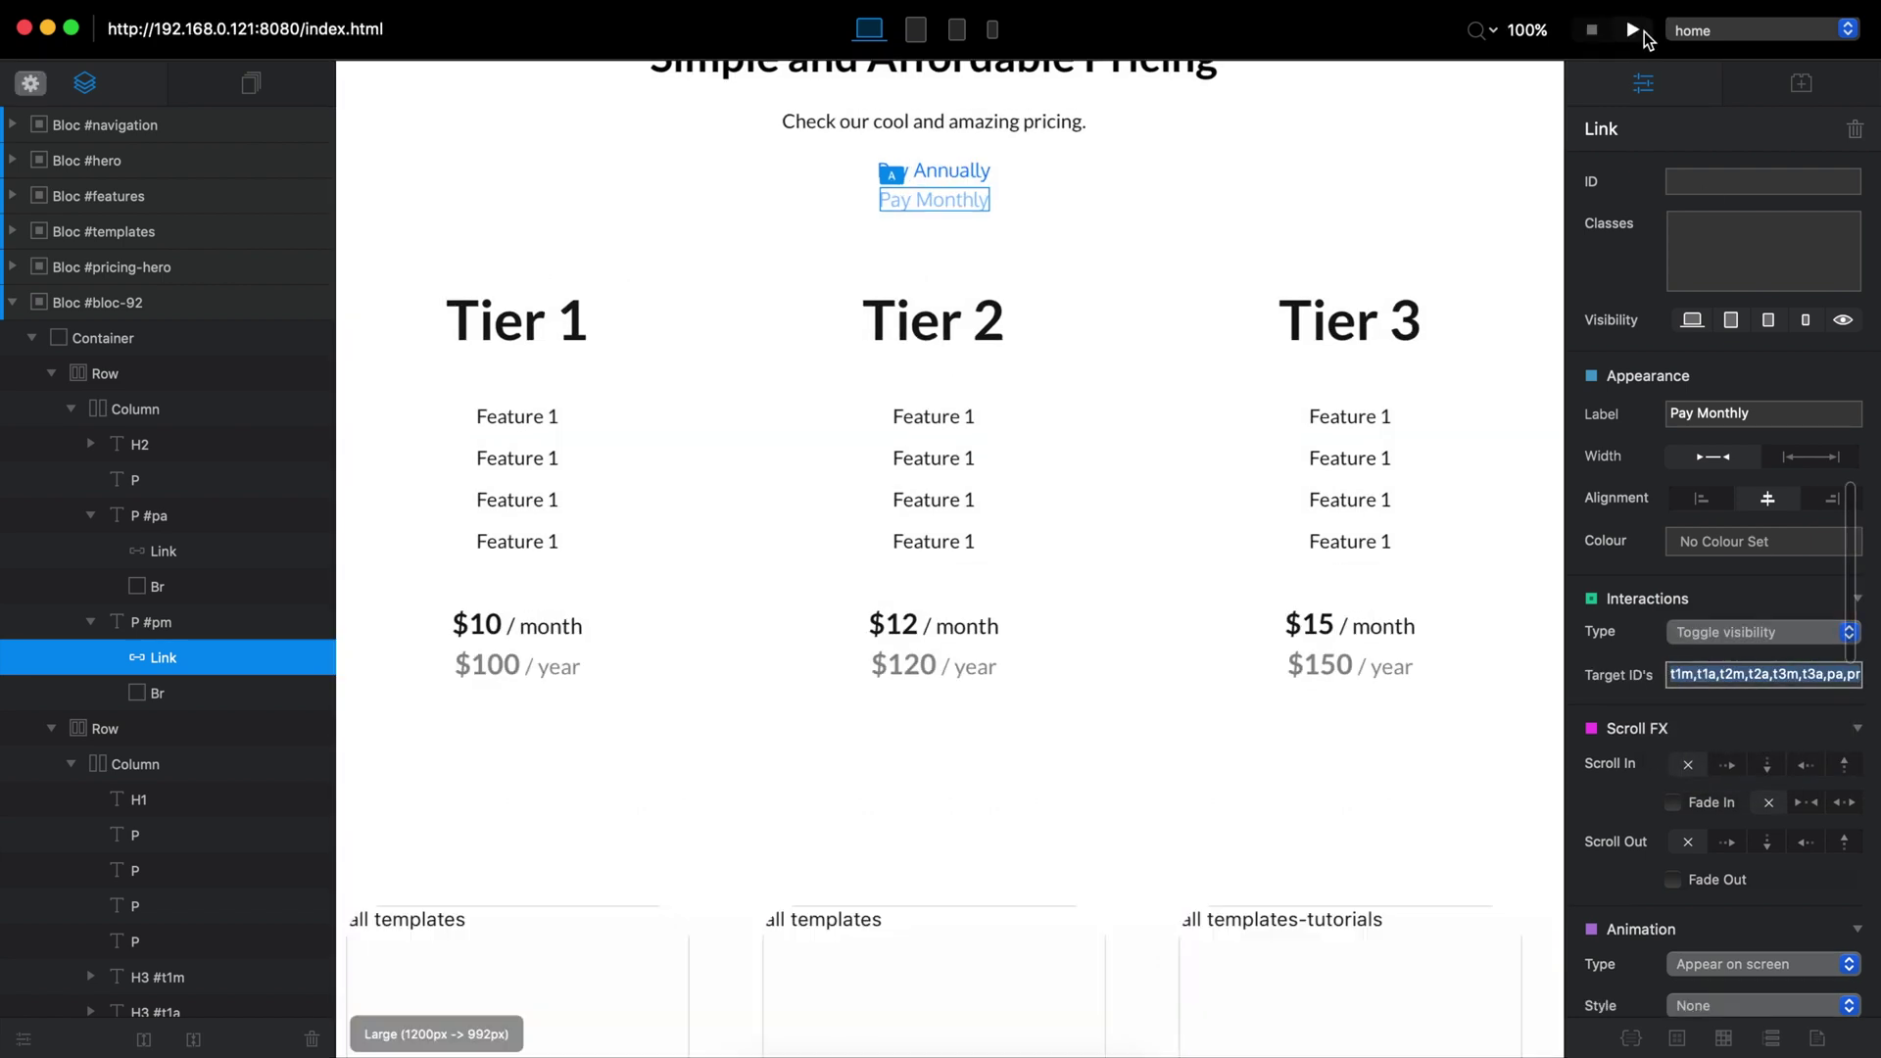
pyautogui.scroll(-15, 1239, 485)
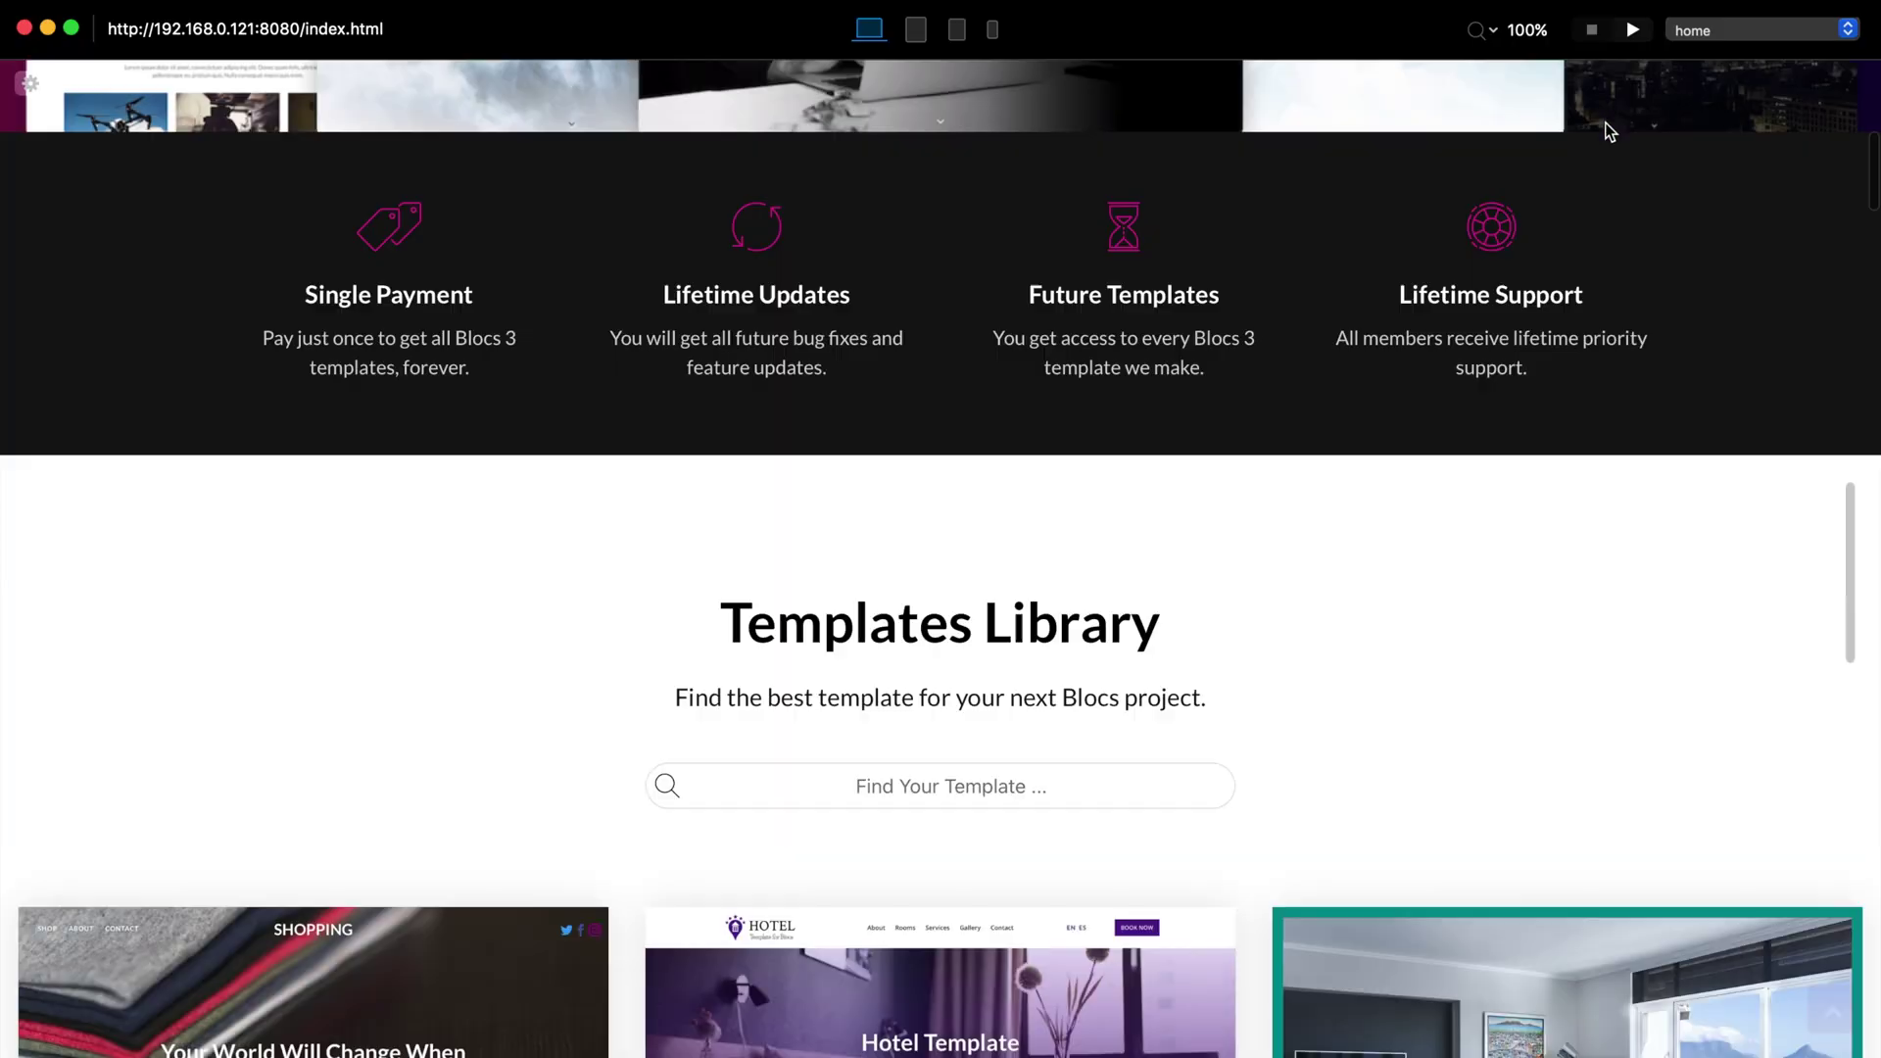
pyautogui.scroll(-10, 1239, 485)
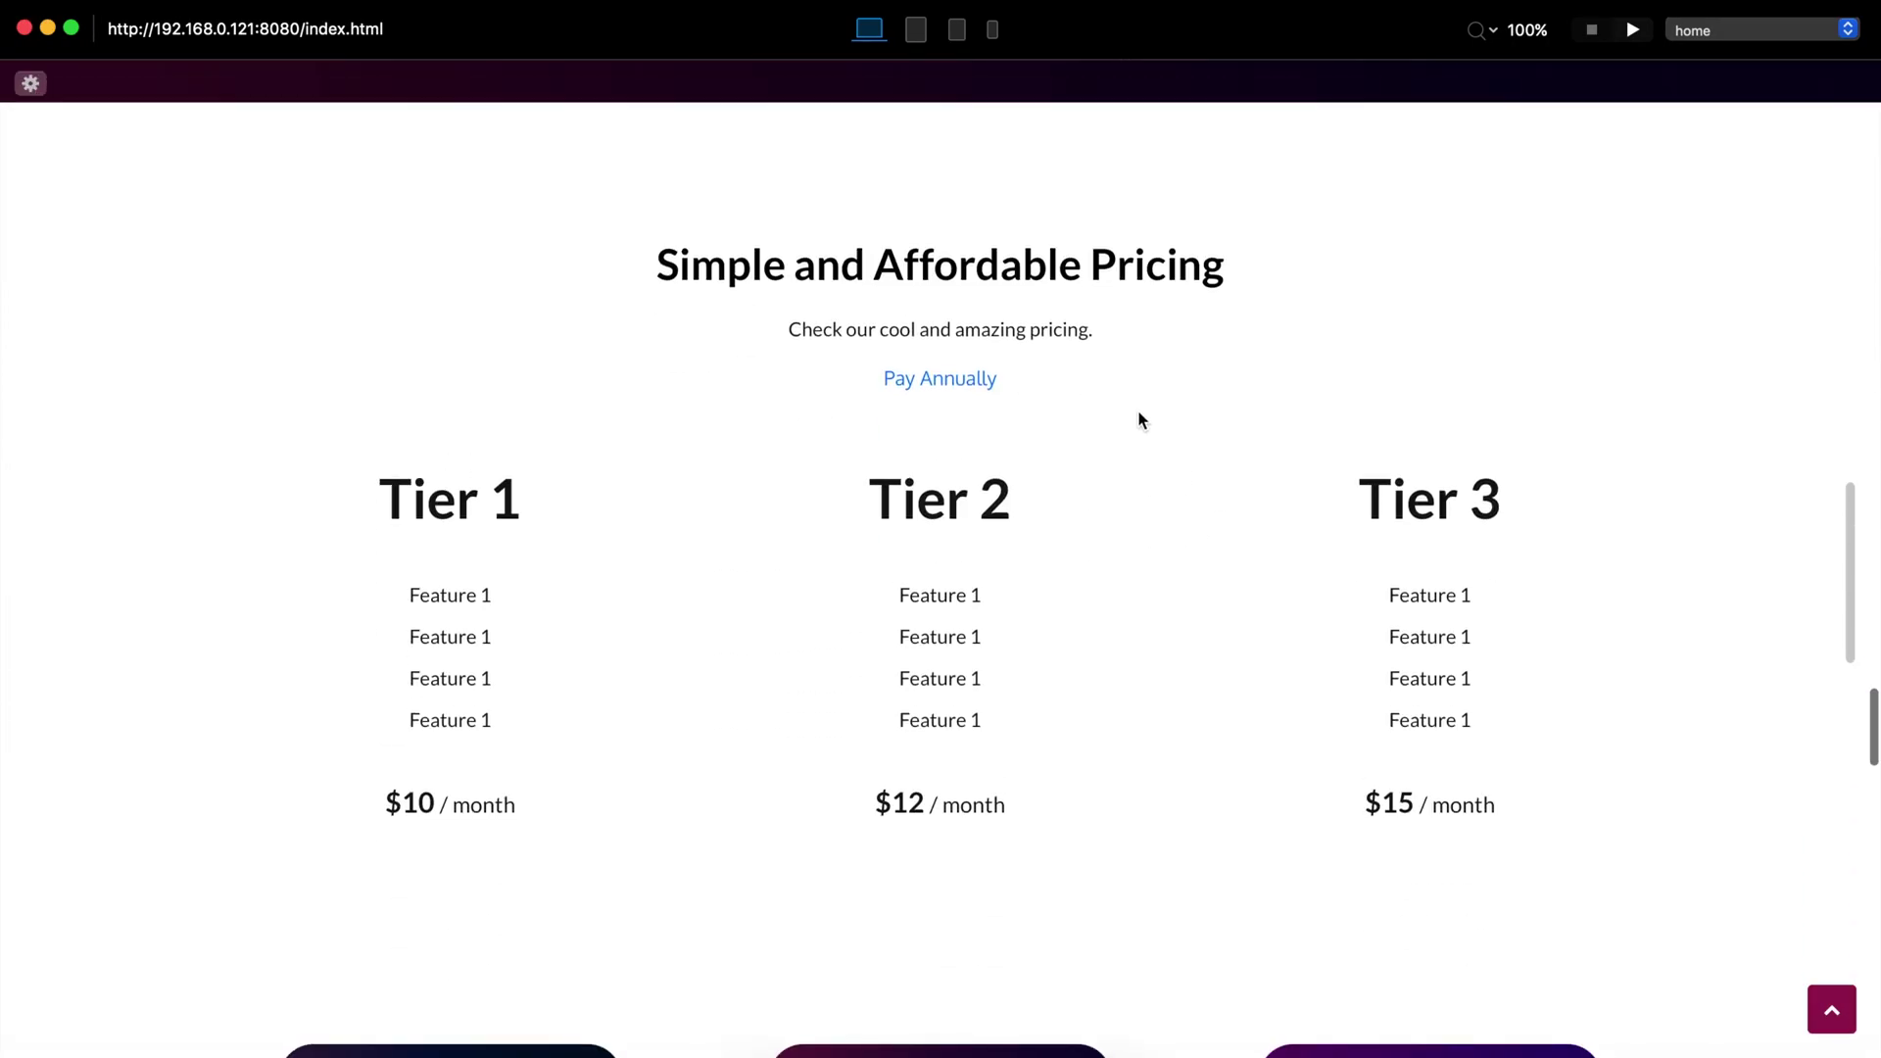
pyautogui.click(943, 380)
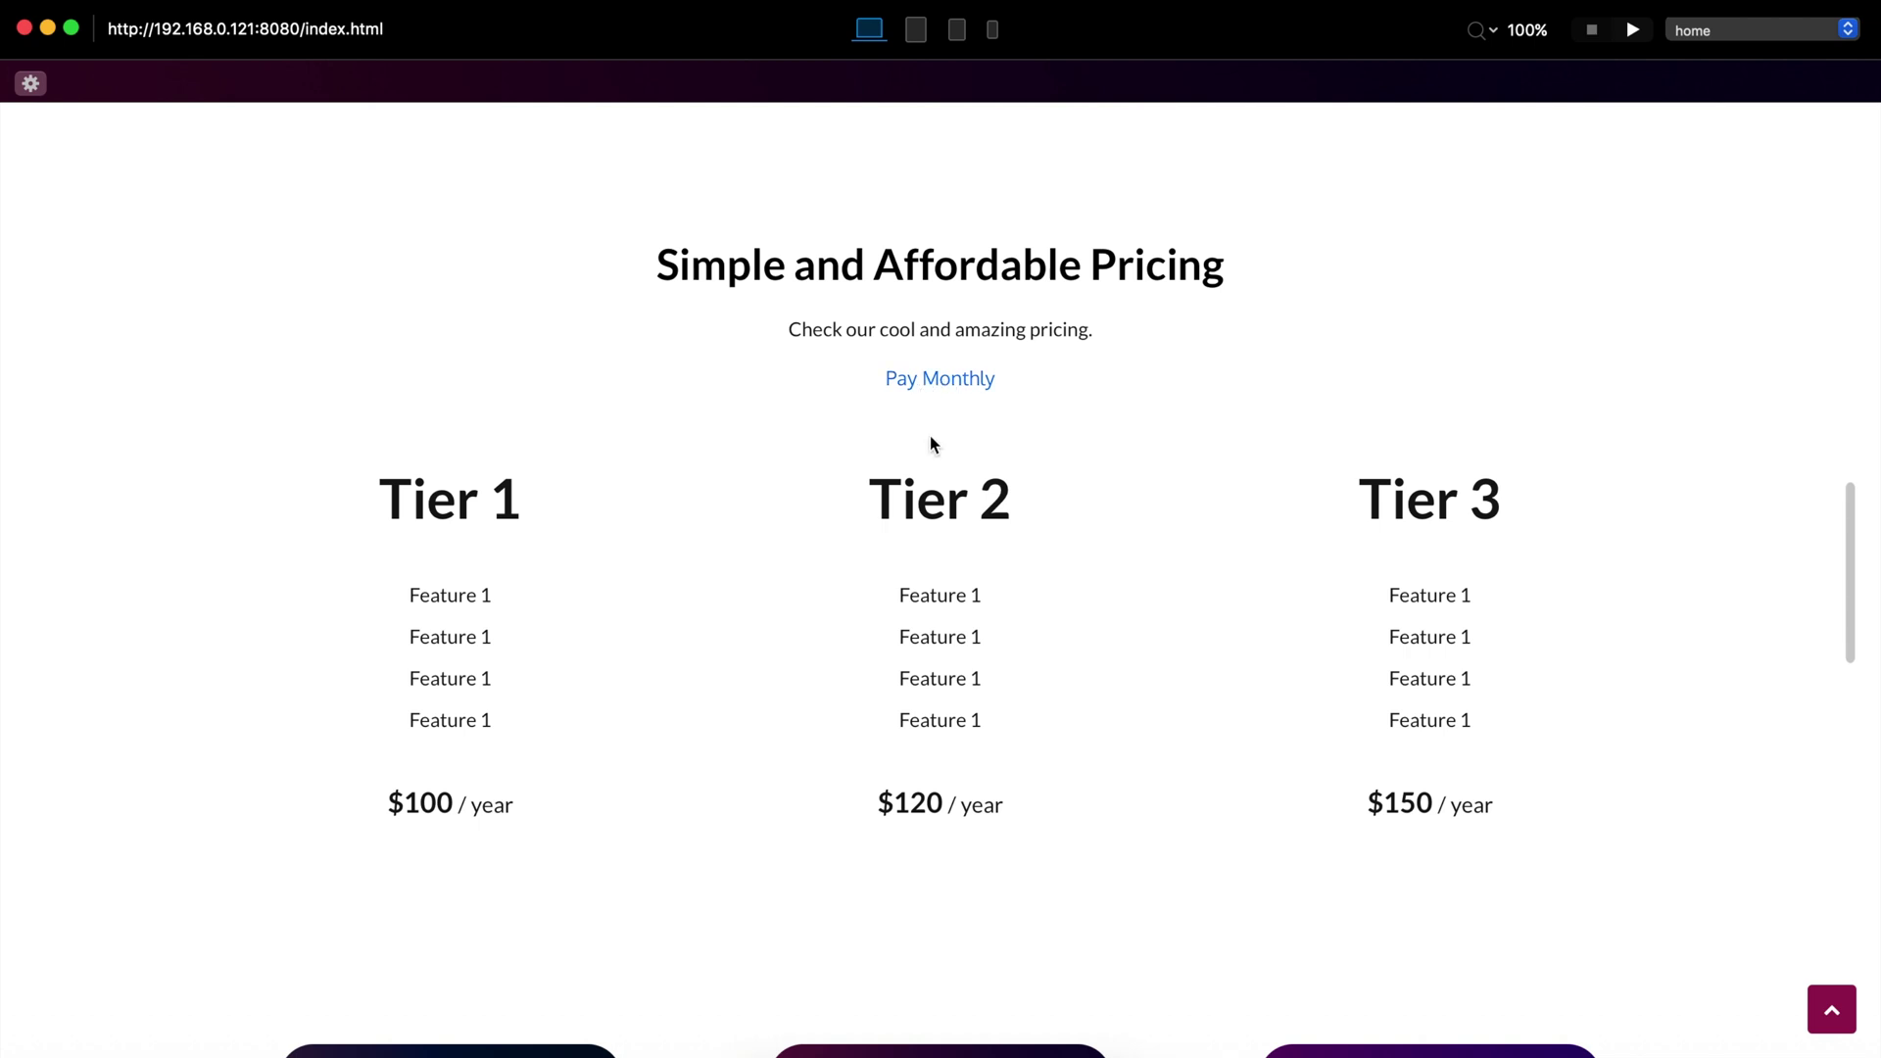
pyautogui.click(936, 385)
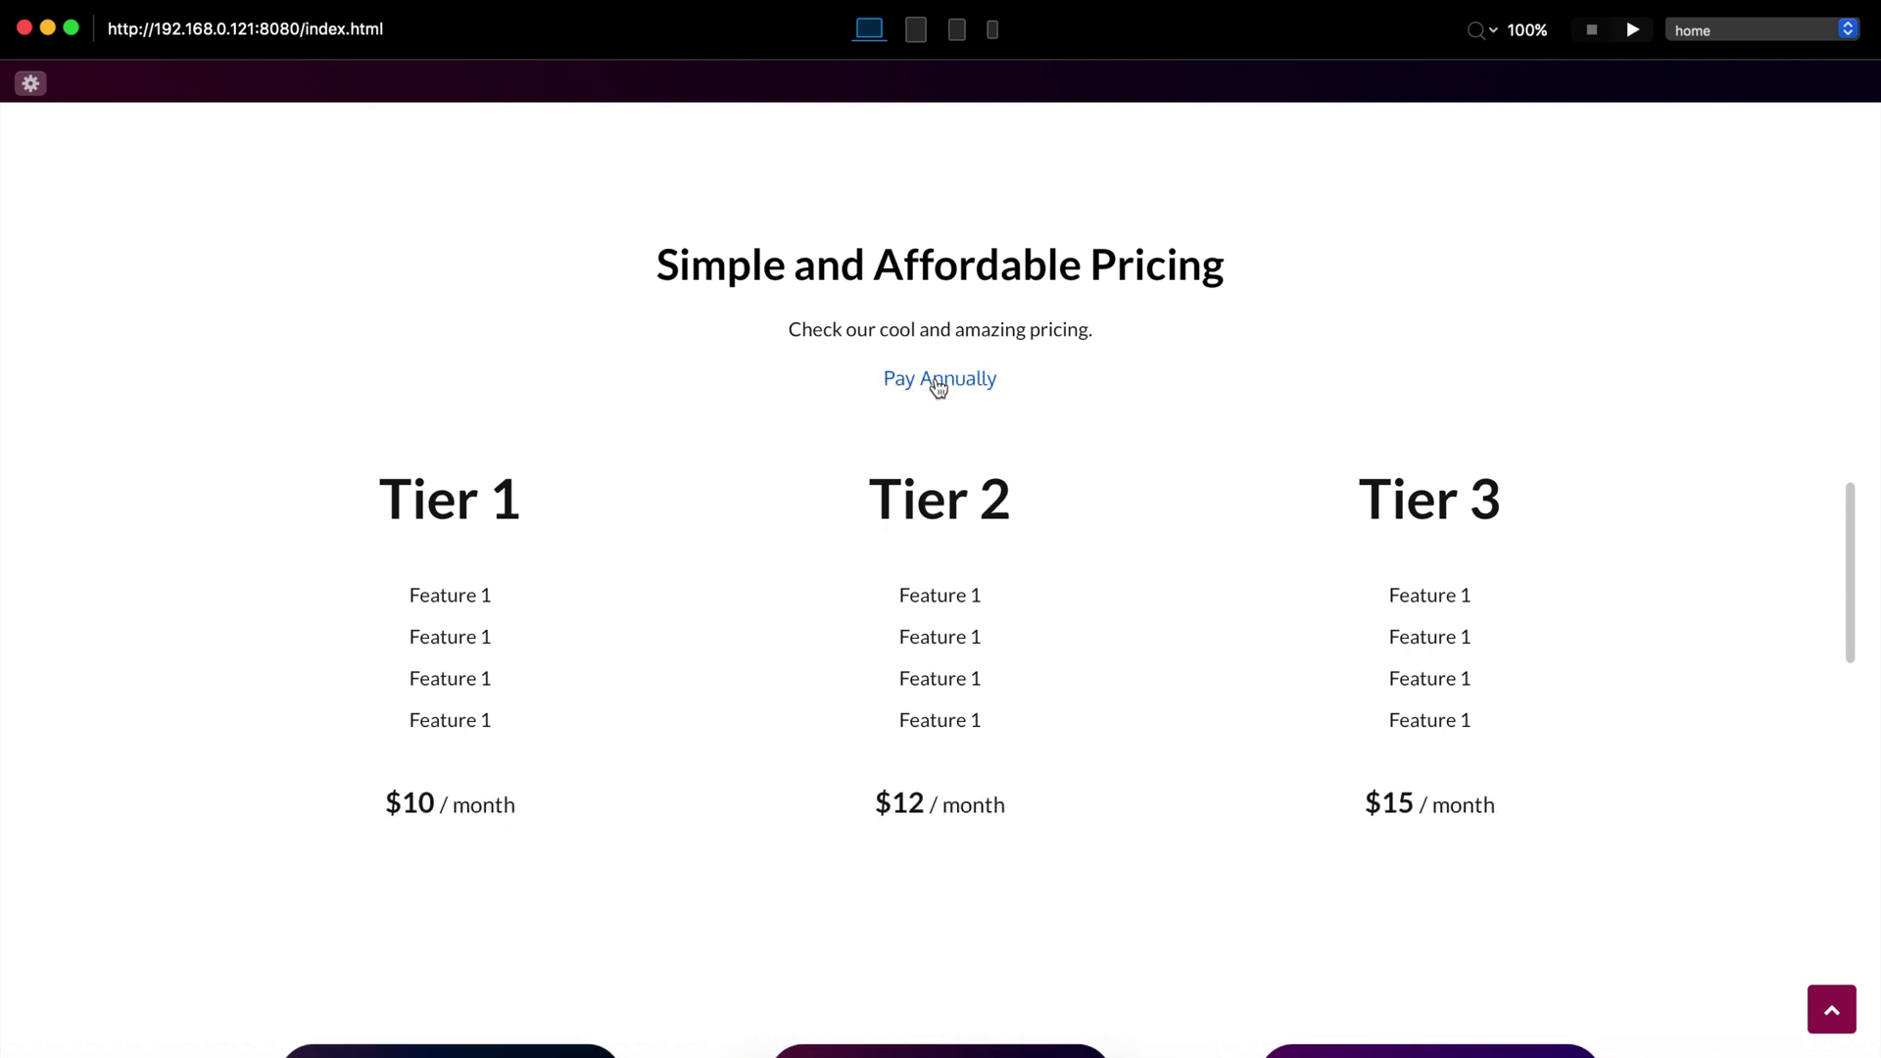